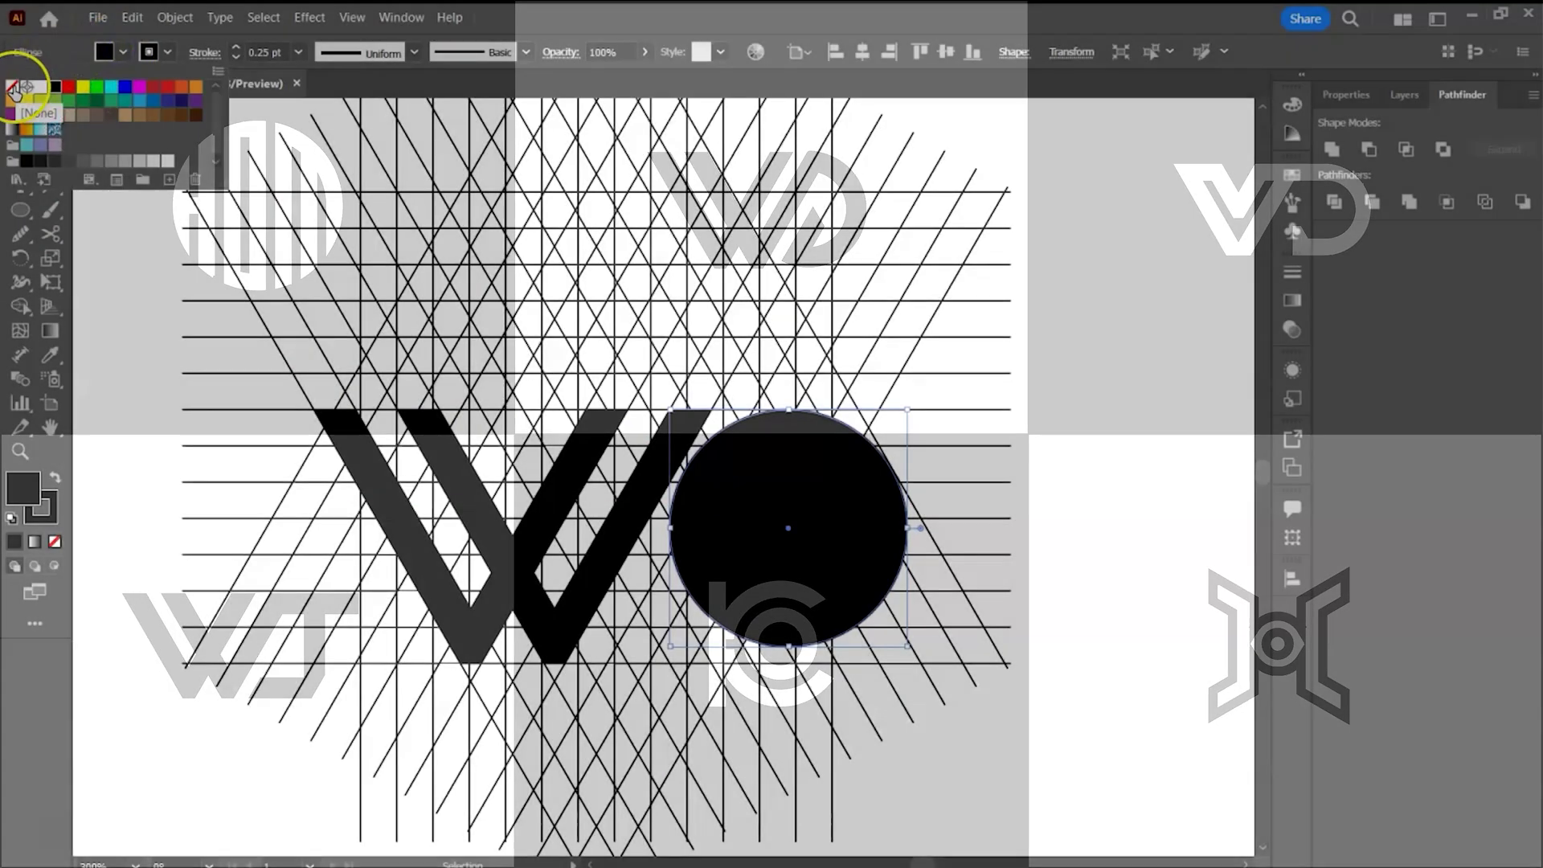
# Step: Remove the circle's fill and move the circle over the W's outer arm, spanning the letter's full height
pyautogui.click(220, 55)
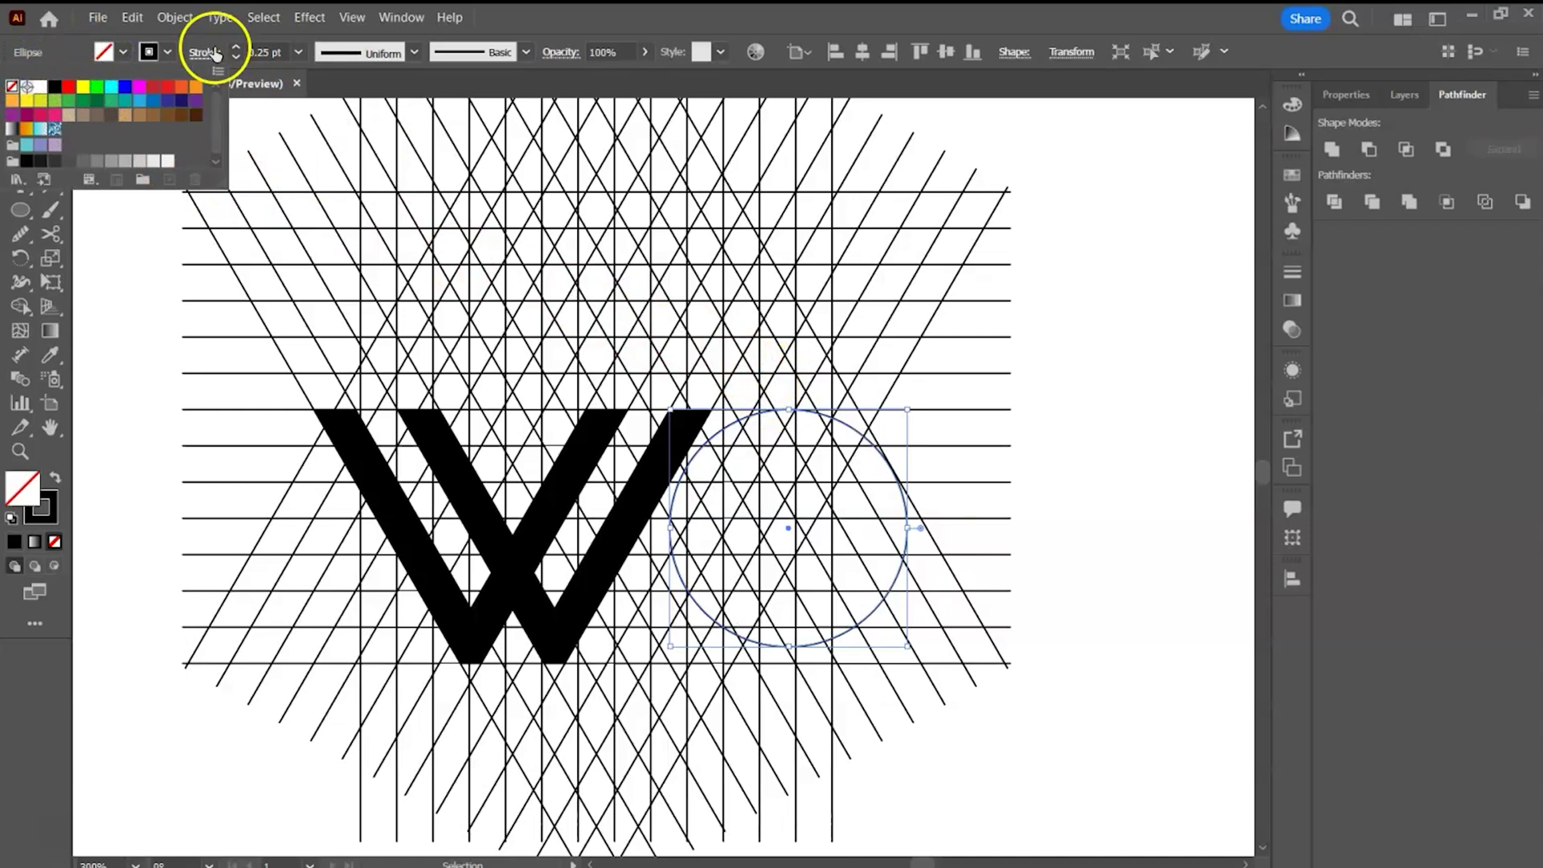
pyautogui.moveTo(787, 528)
pyautogui.mouseDown()
pyautogui.moveTo(700, 493)
pyautogui.moveTo(679, 524)
pyautogui.moveTo(675, 665)
pyautogui.mouseUp()
pyautogui.scroll(2, 689, 561)
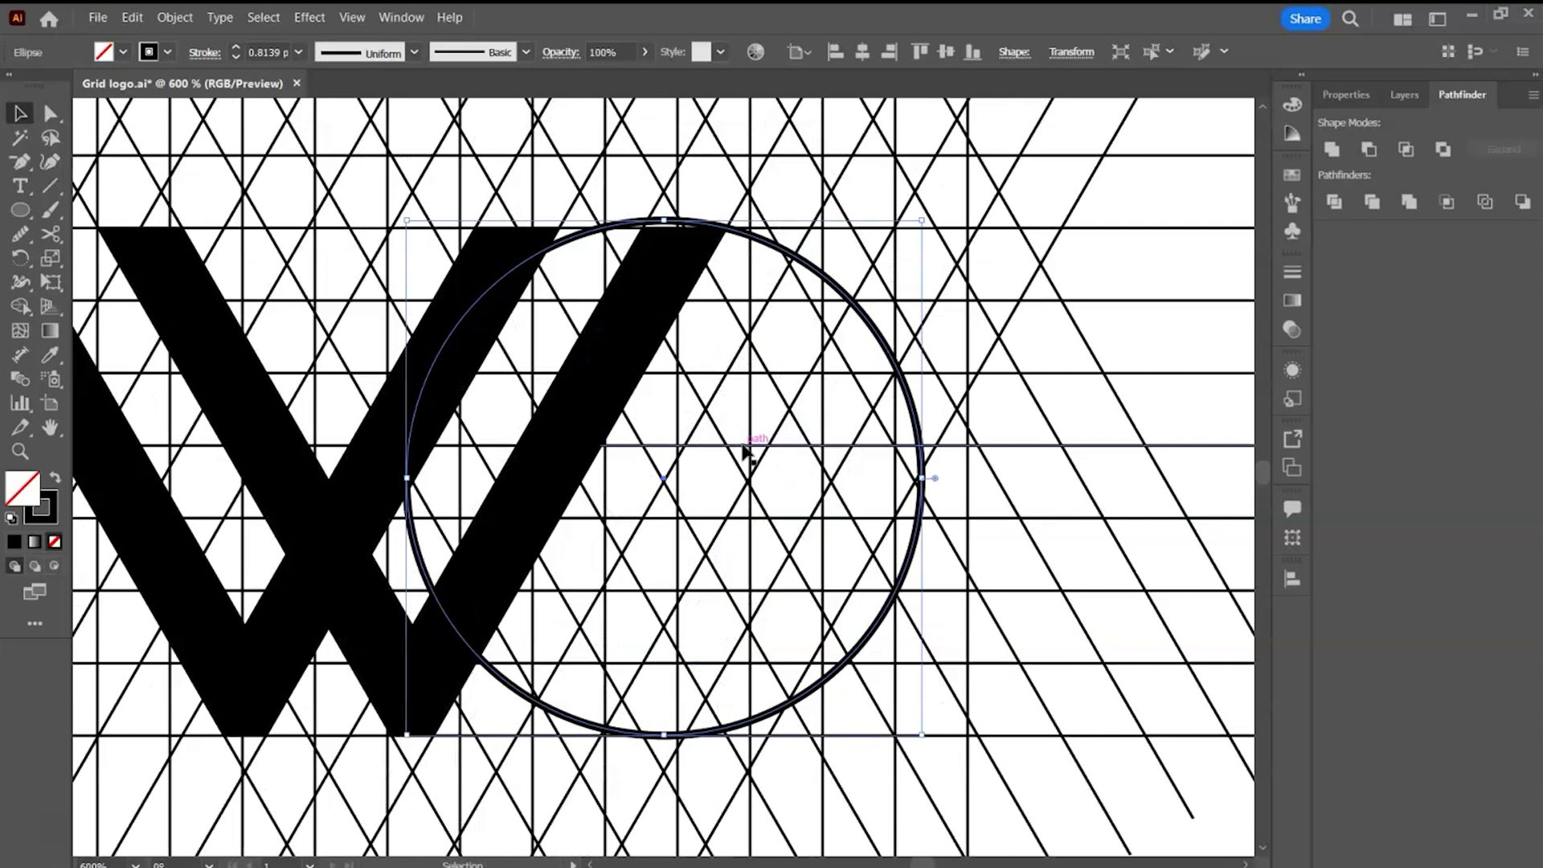
pyautogui.moveTo(664, 483)
pyautogui.mouseDown()
pyautogui.moveTo(644, 481)
pyautogui.moveTo(664, 481)
pyautogui.mouseUp()
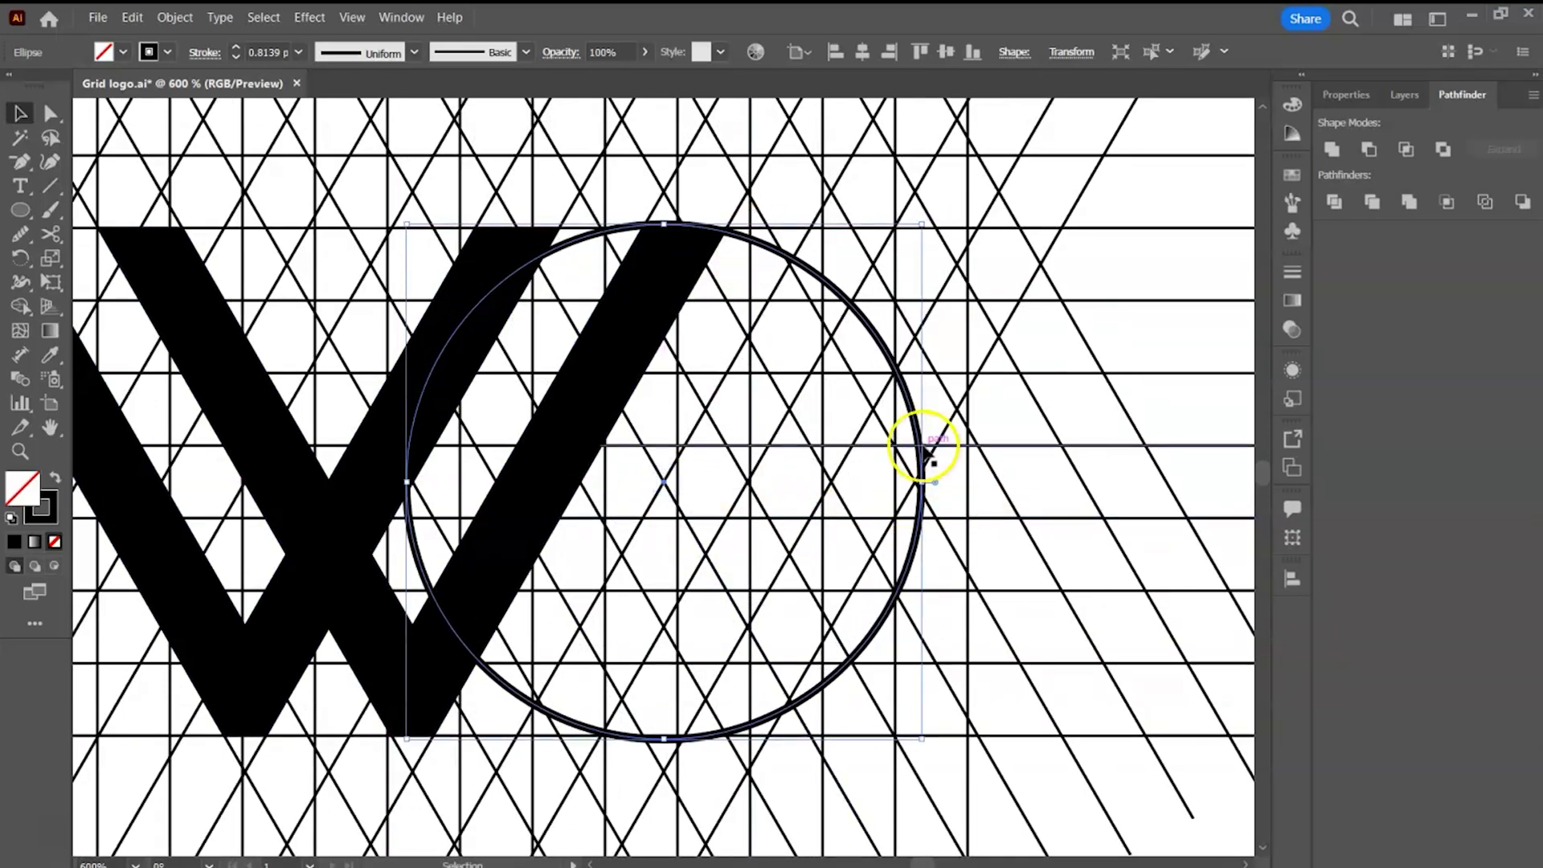
pyautogui.click(132, 17)
pyautogui.click(179, 199)
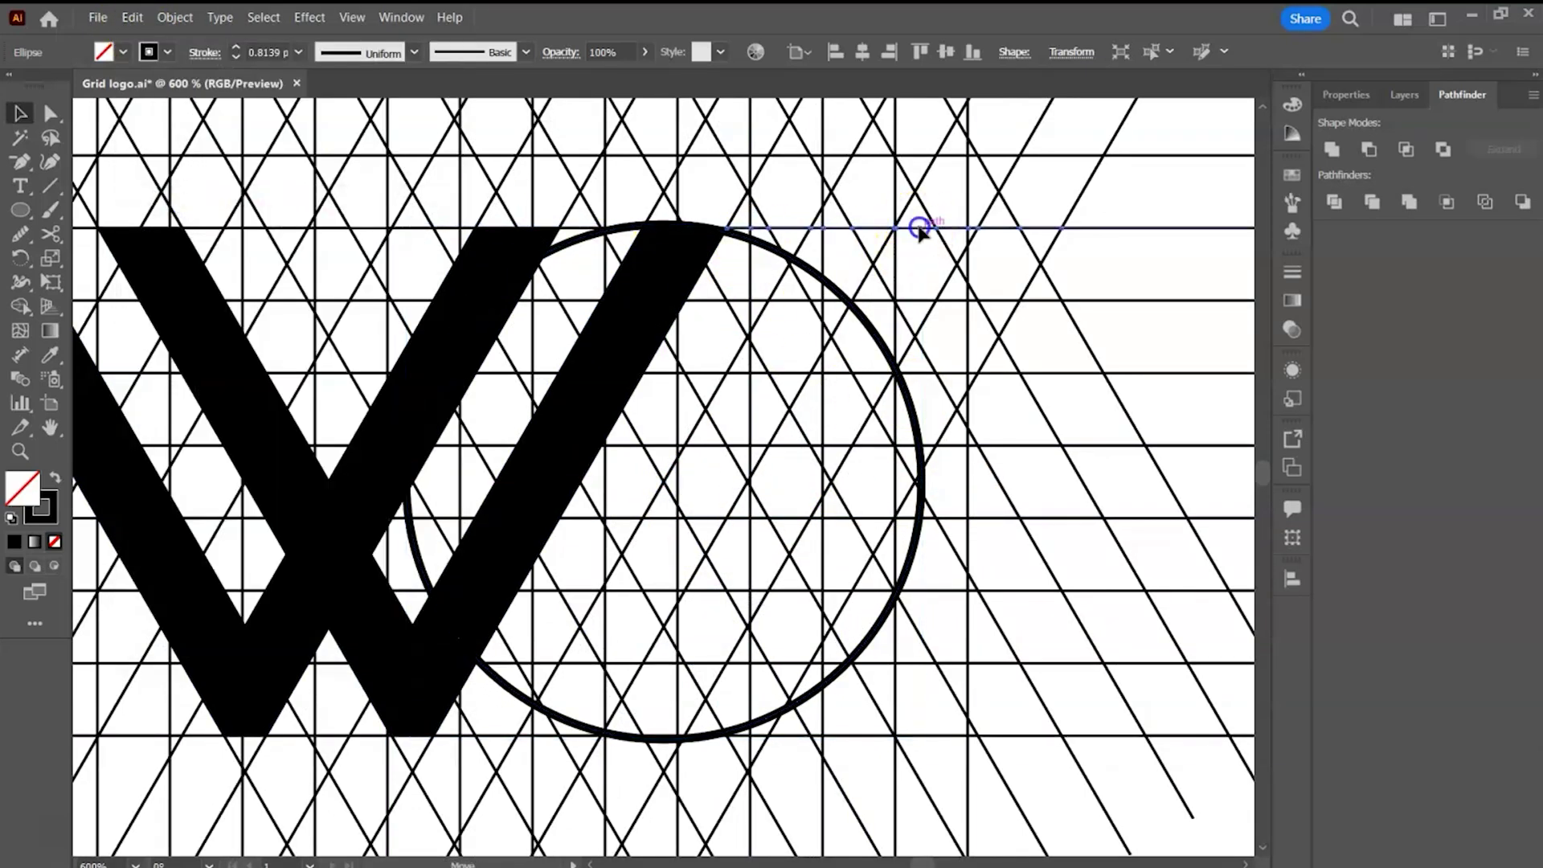
pyautogui.hotkey('ctrl', 'z')
pyautogui.hotkey('ctrl', 'c')
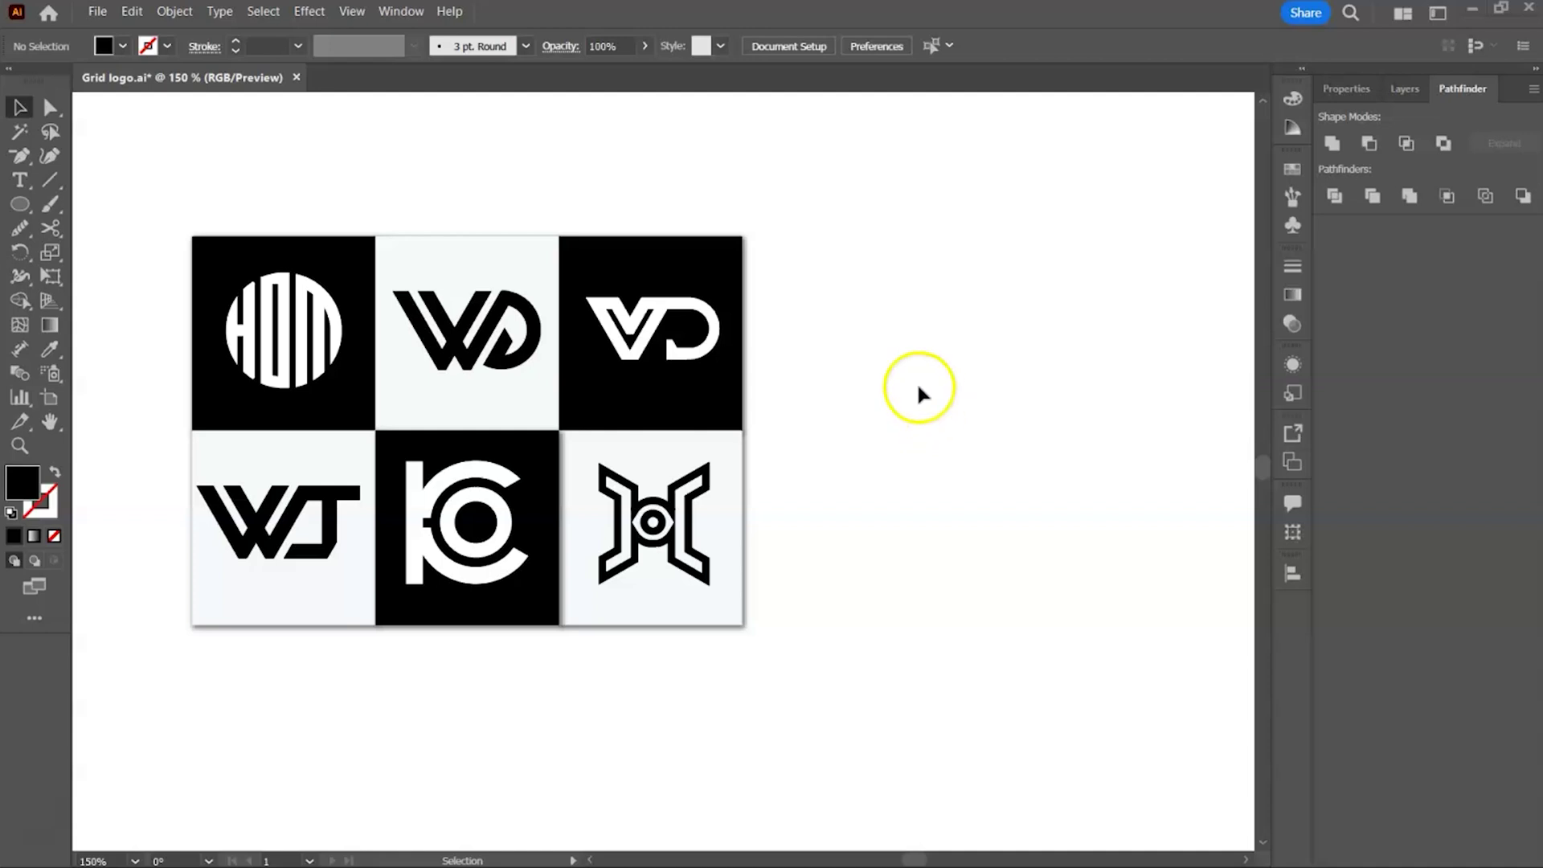
# Step: Set up the Line Segment tool with a 1 pt black stroke and no fill
pyautogui.press('\\')
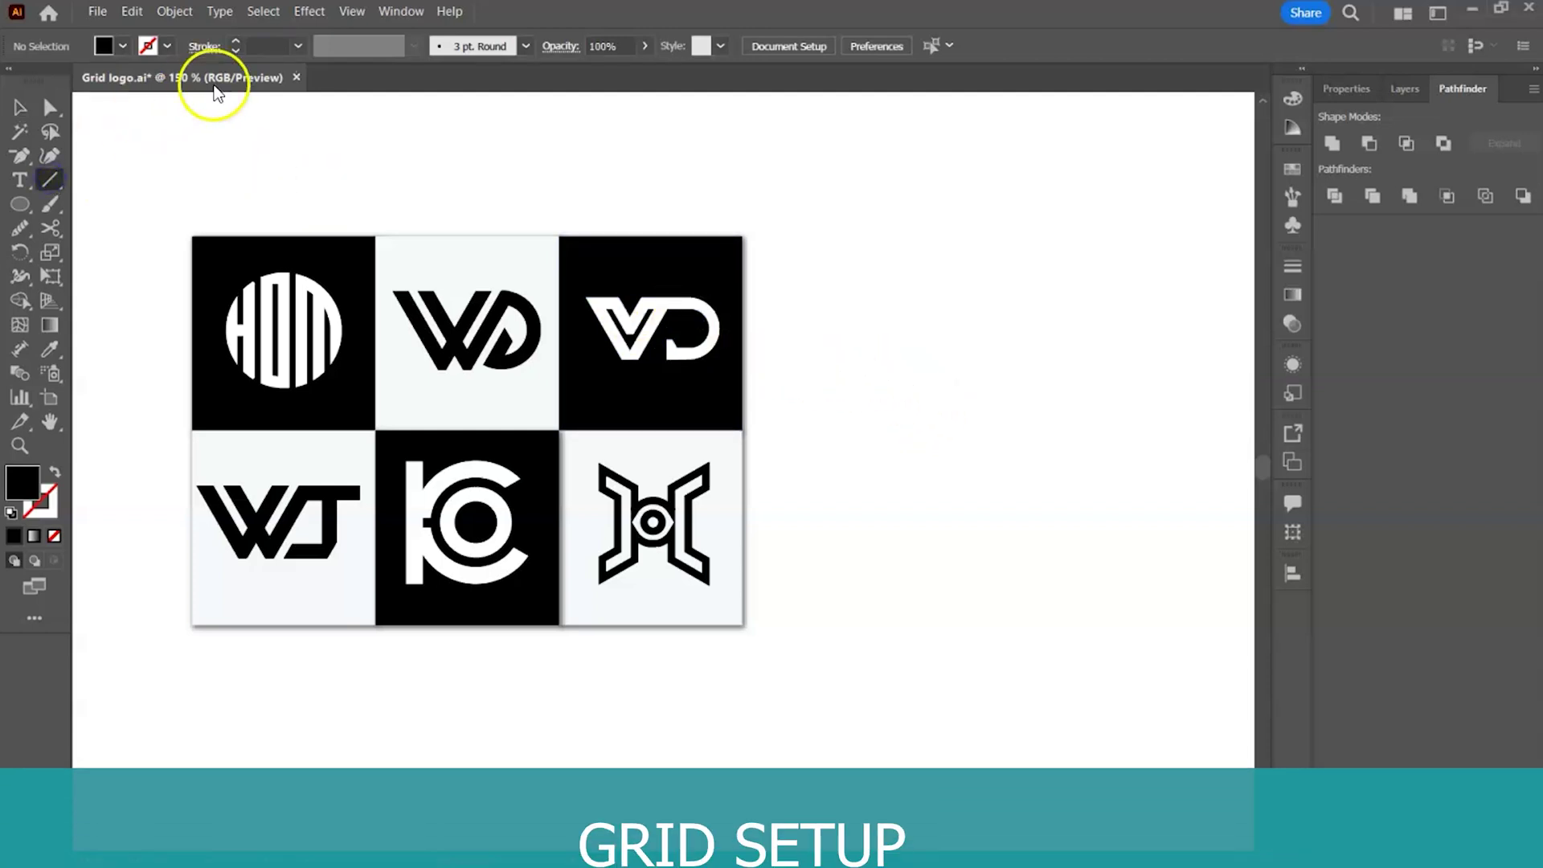
pyautogui.click(236, 42)
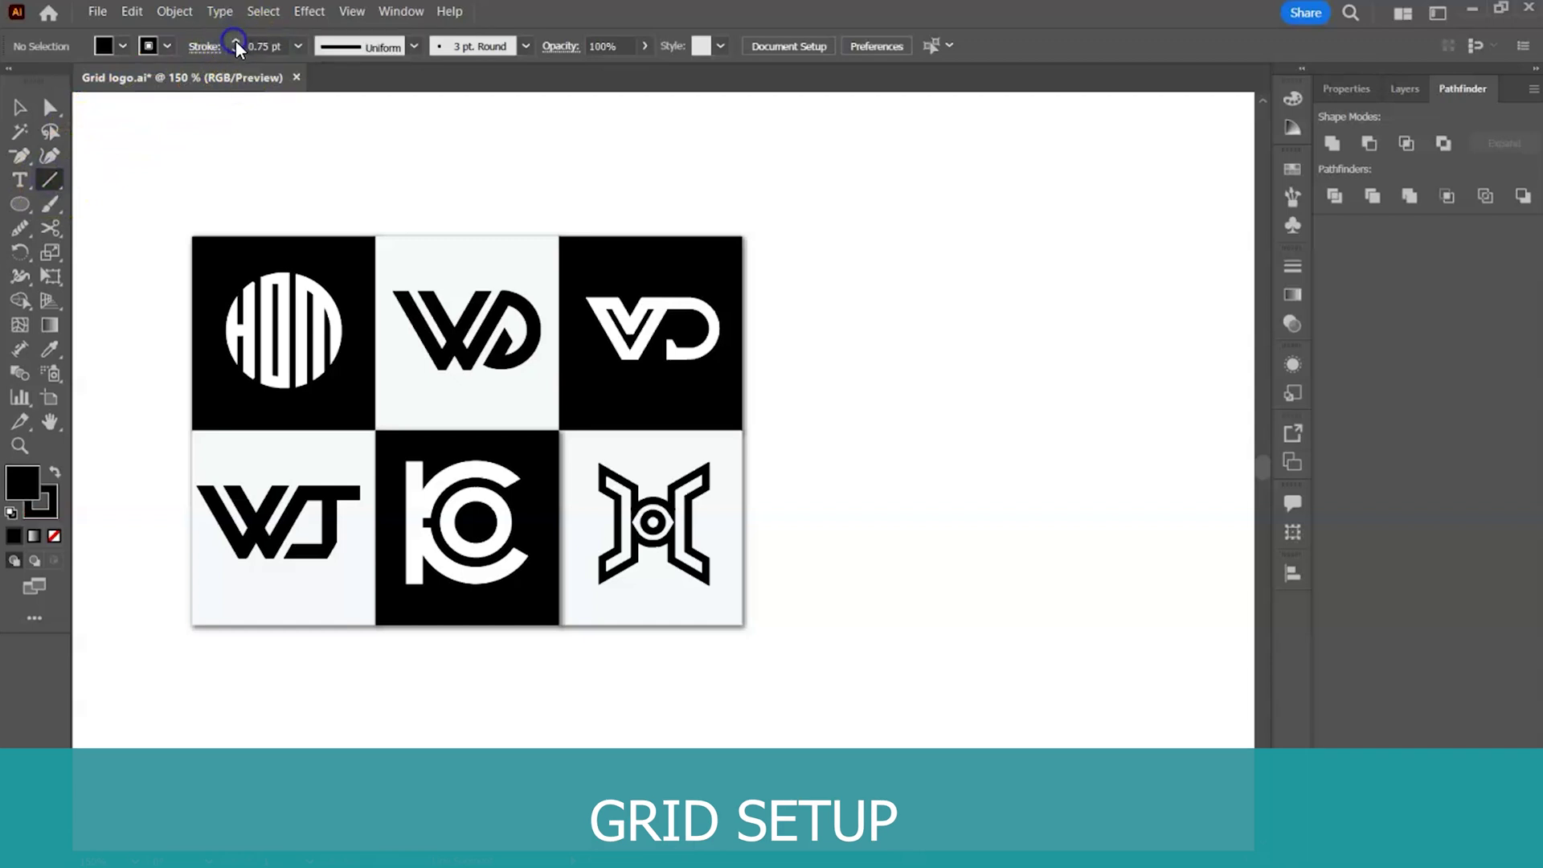
pyautogui.click(235, 51)
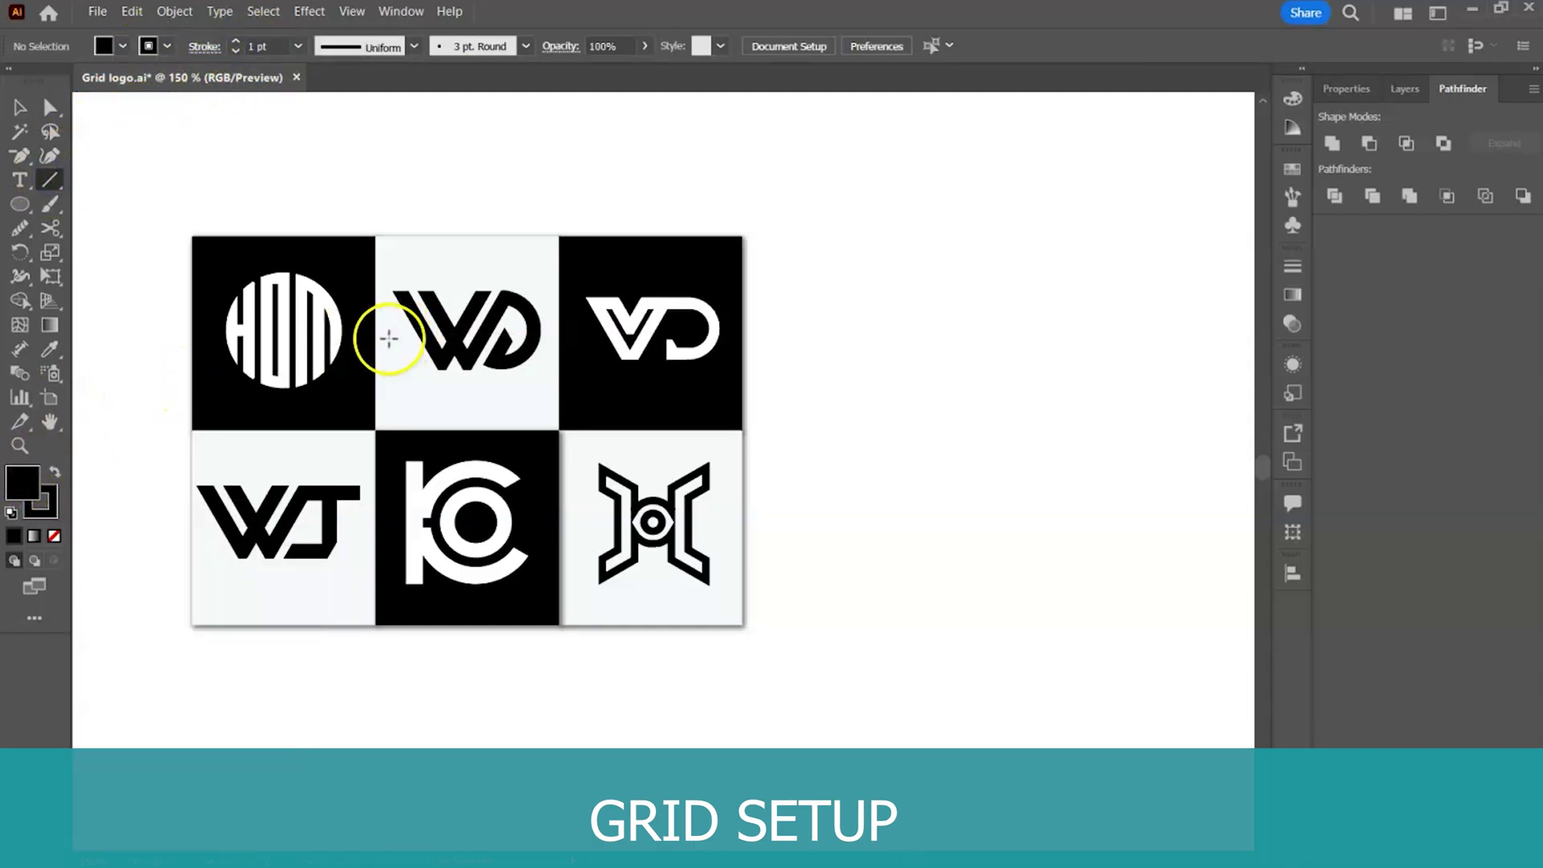
pyautogui.click(123, 46)
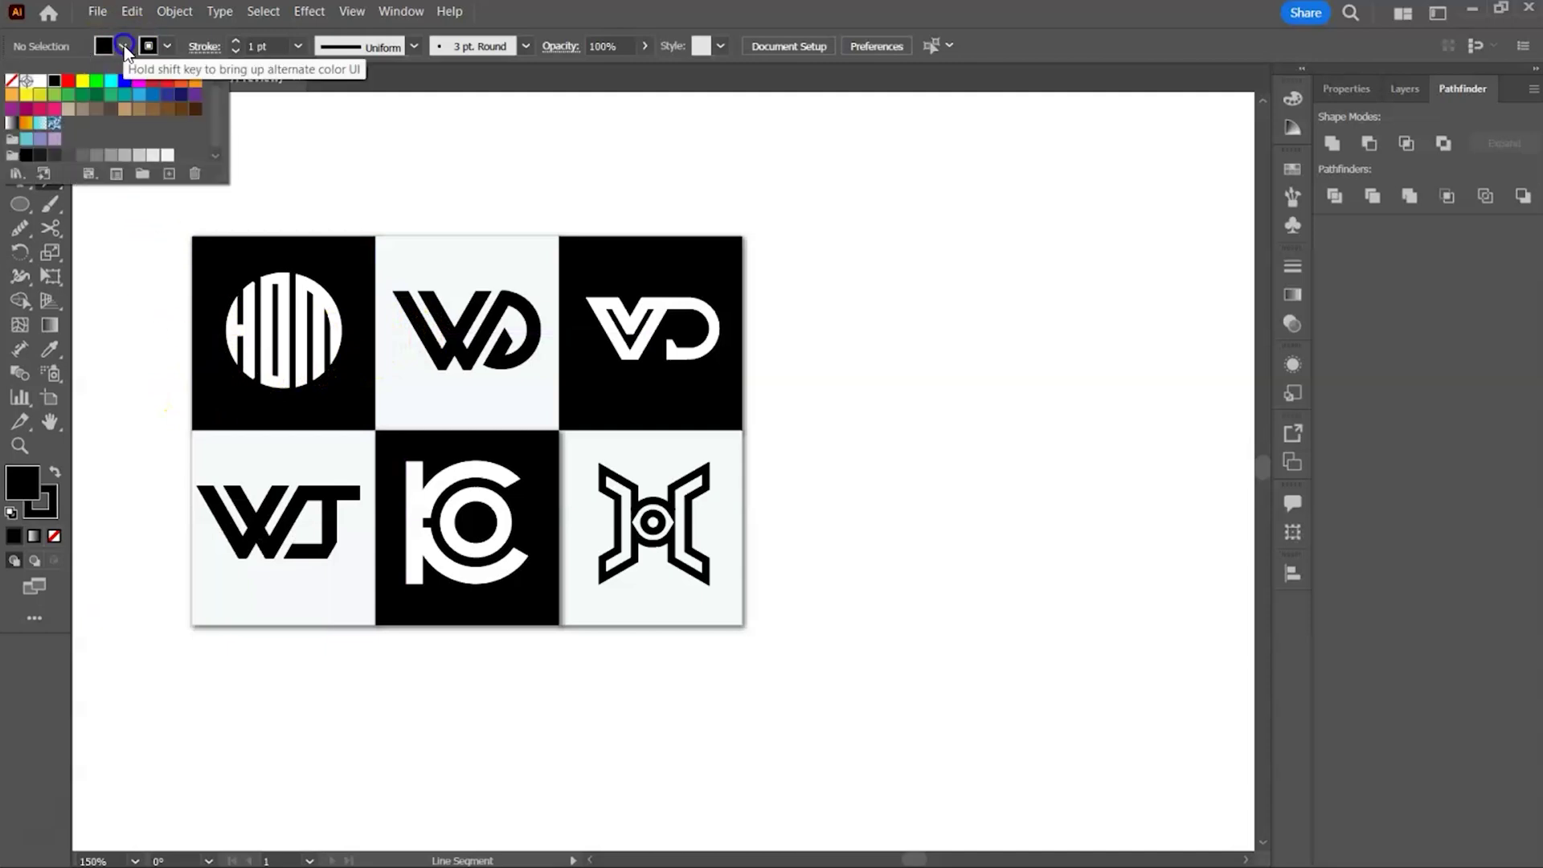
pyautogui.click(11, 80)
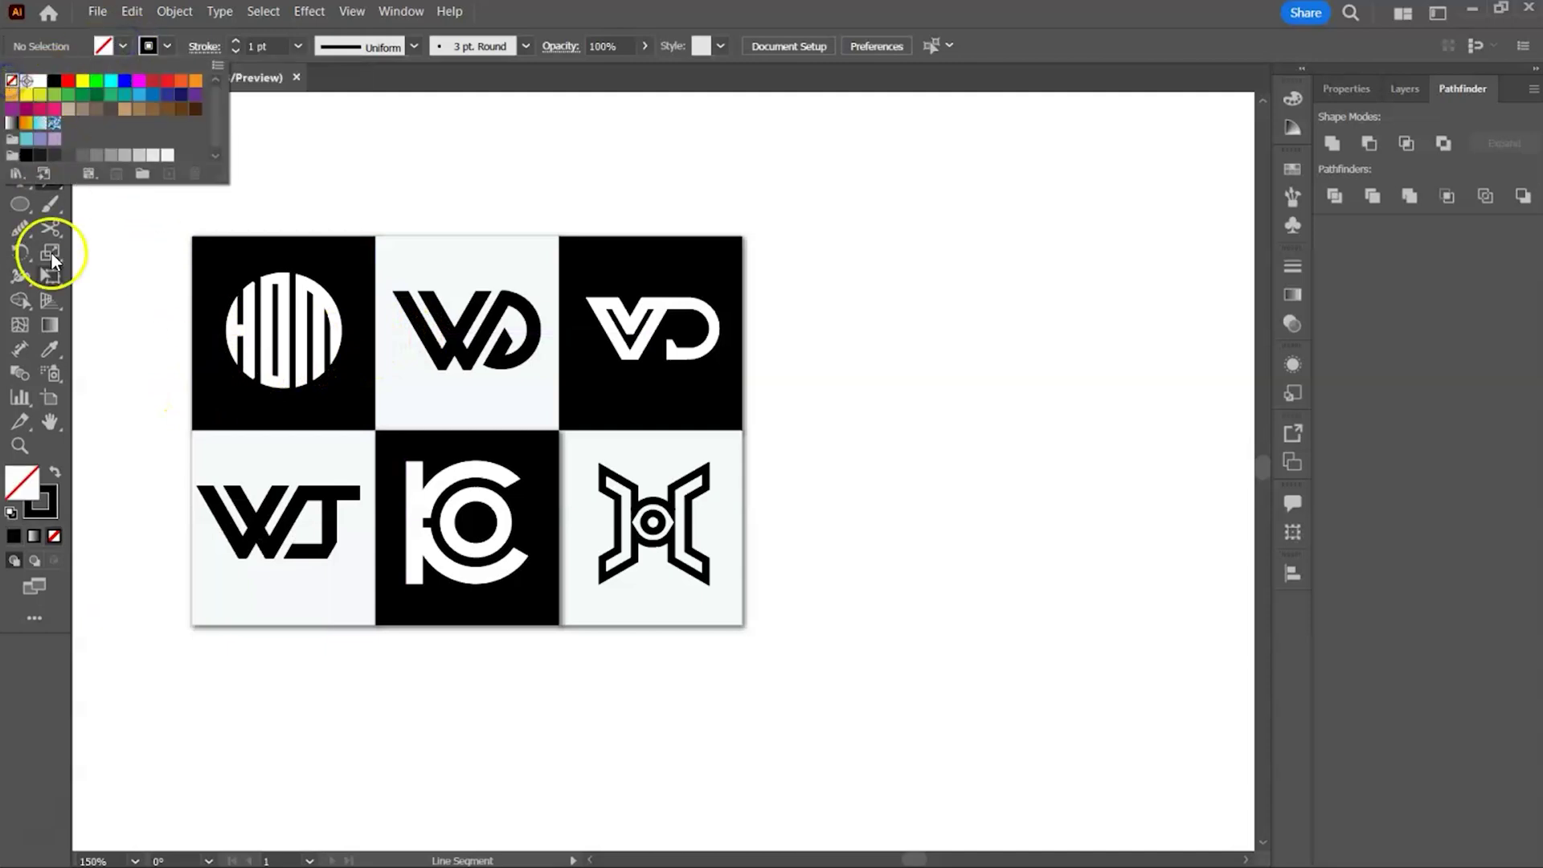
# Step: Draw a vertical line beside the logo samples, slightly taller than the sheet, and place a copy a short distance to its right
pyautogui.click(798, 239)
pyautogui.press('\\')
pyautogui.moveTo(813, 236); pyautogui.dragTo(814, 650)
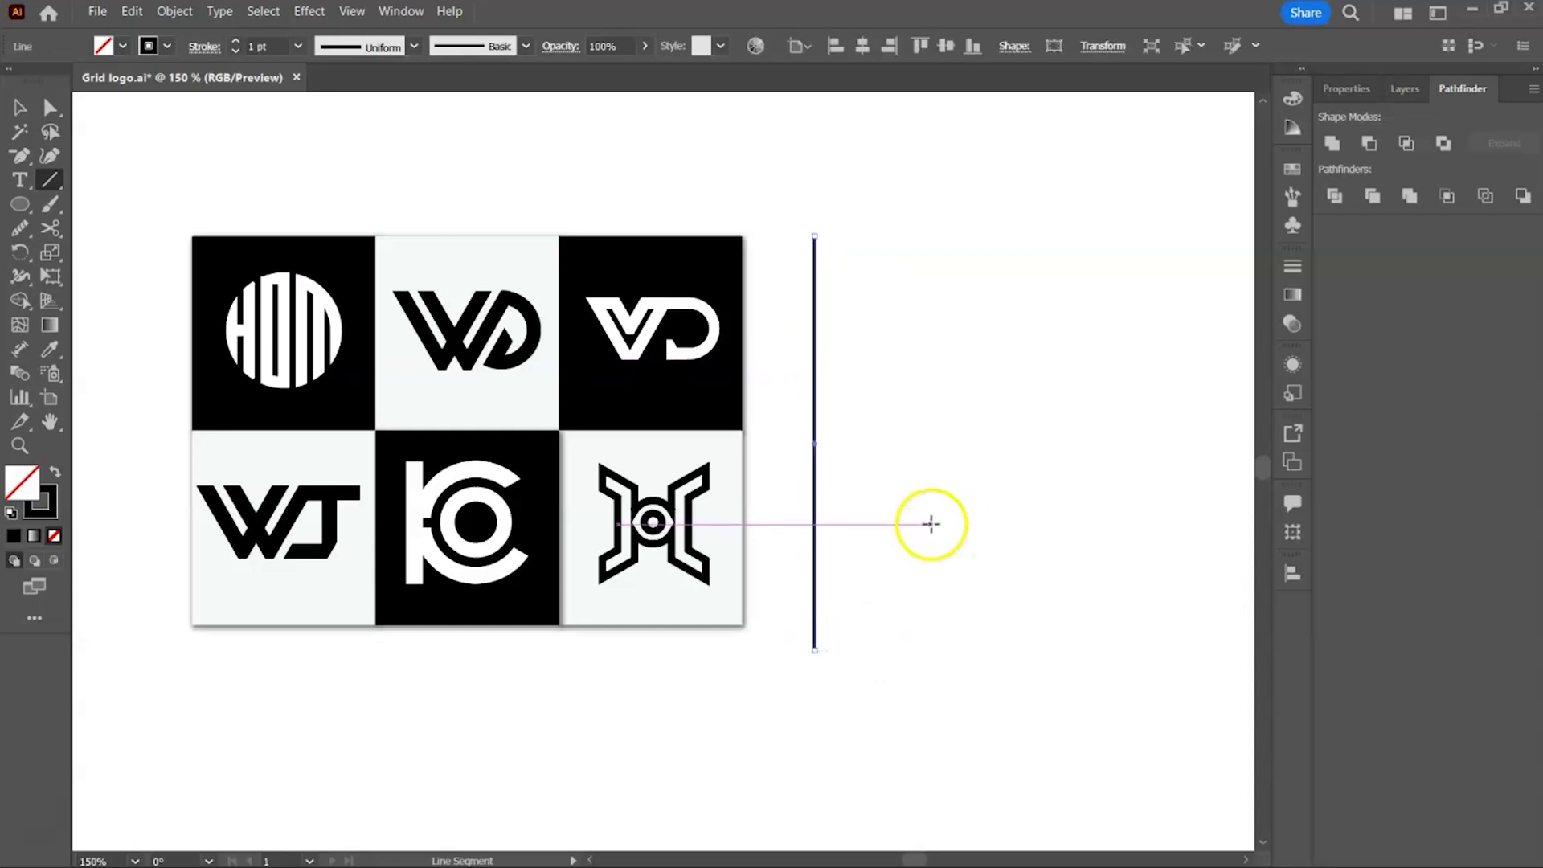
pyautogui.click(20, 106)
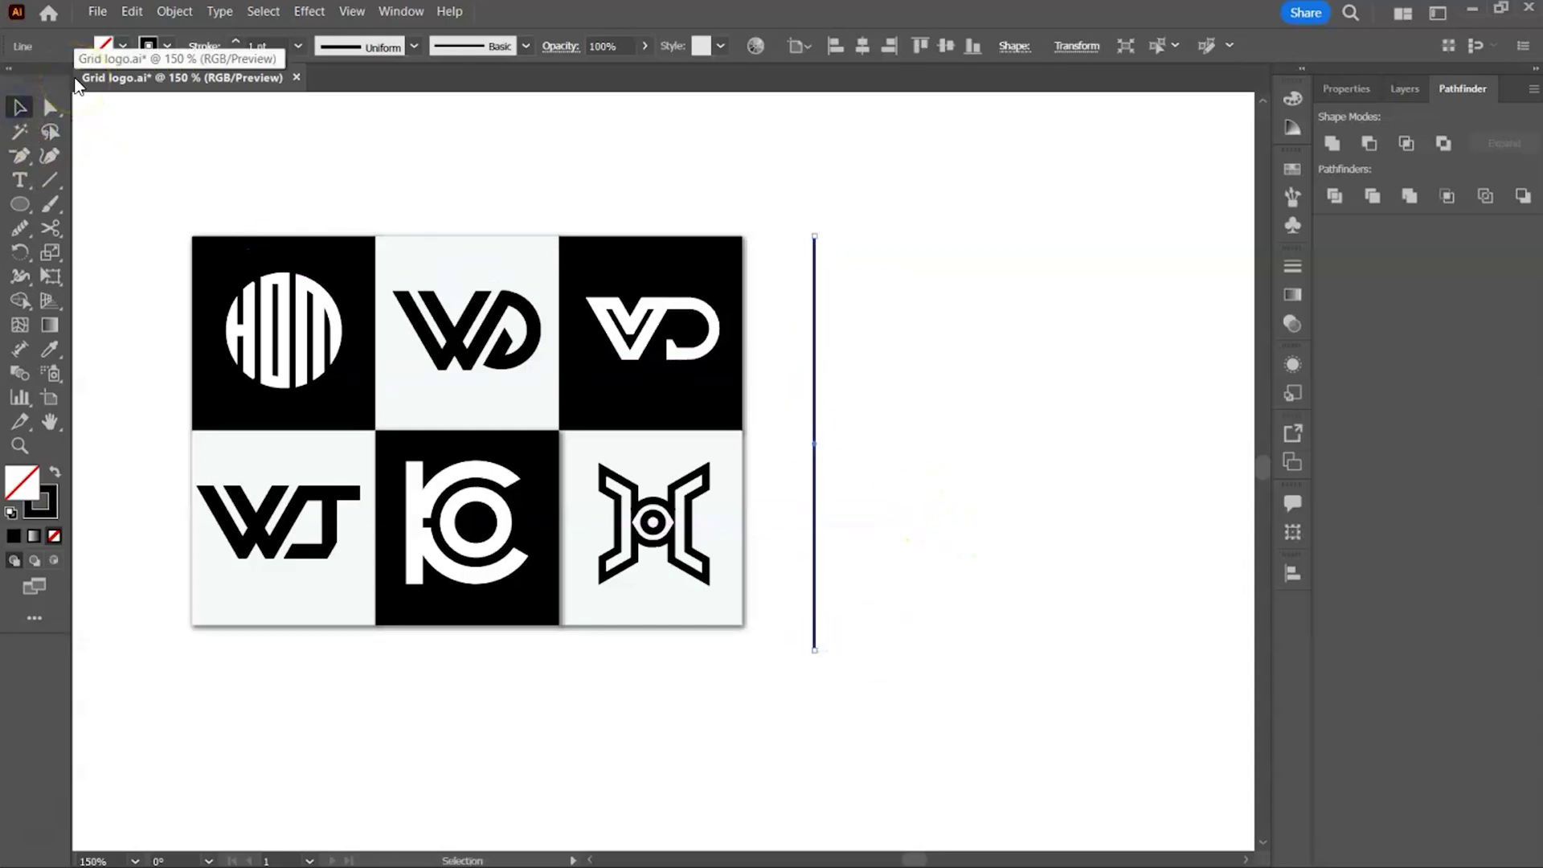
pyautogui.hotkey('ctrl', '=')
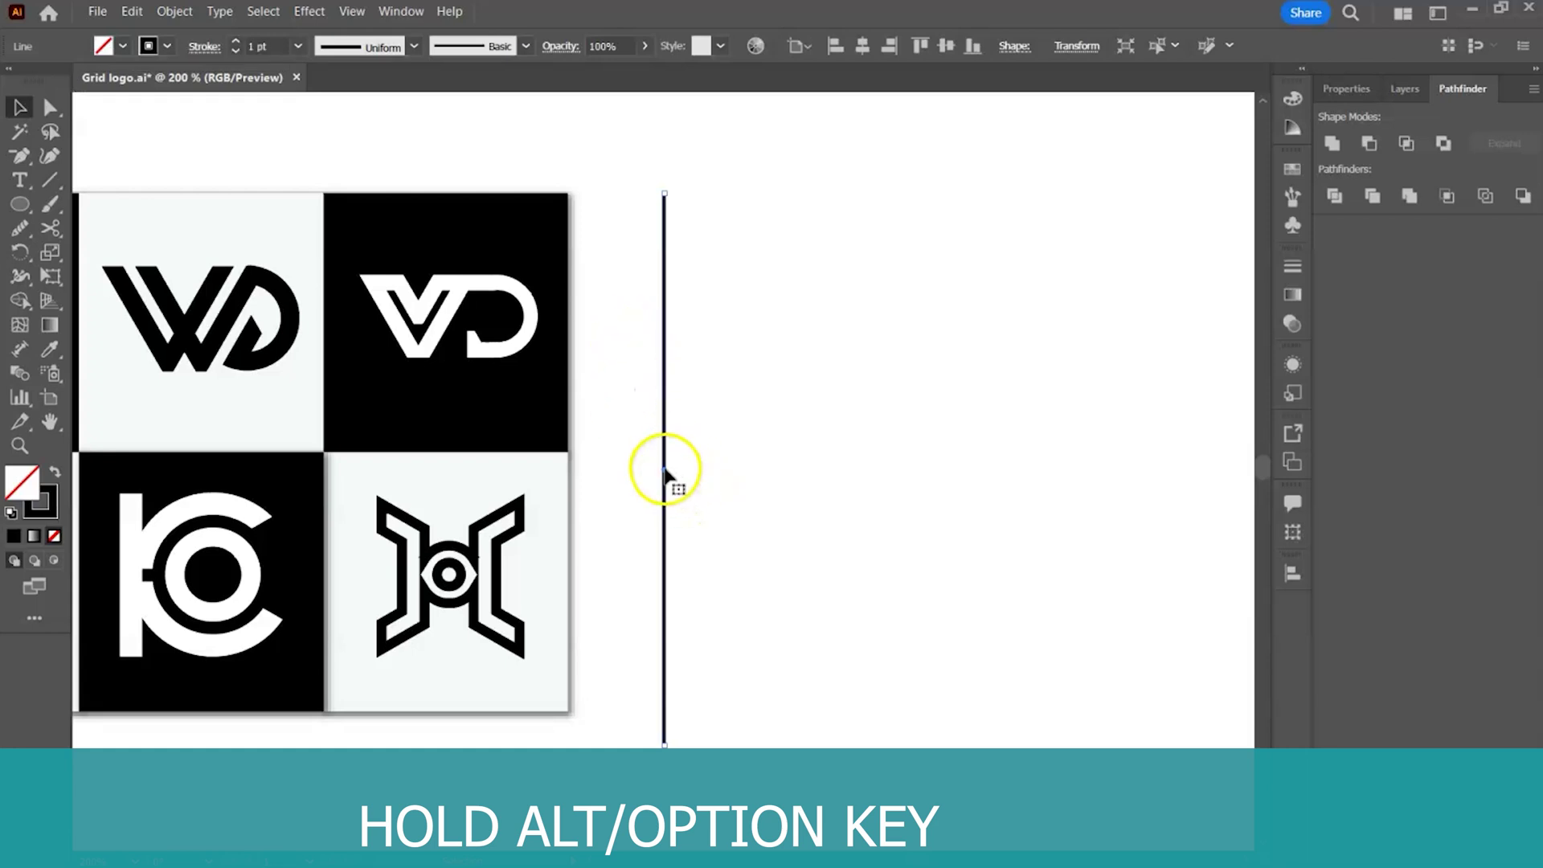
pyautogui.moveTo(663, 474); pyautogui.dragTo(689, 477)
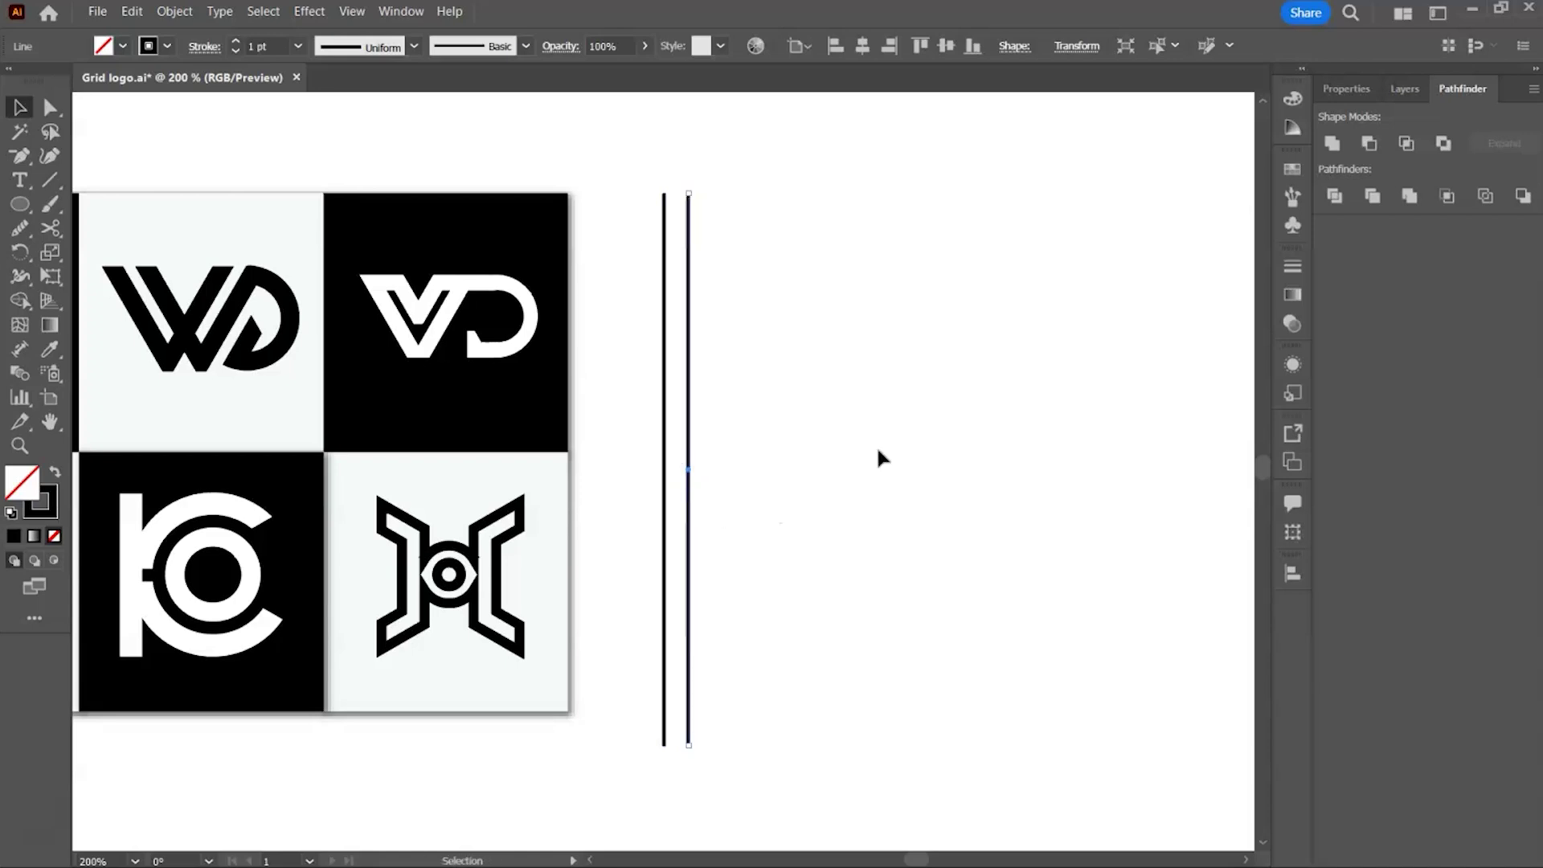
# Step: Repeat the line duplication until there are 14 evenly spaced vertical lines
pyautogui.press('a')
pyautogui.moveTo(817, 458); pyautogui.dragTo(1060, 453)
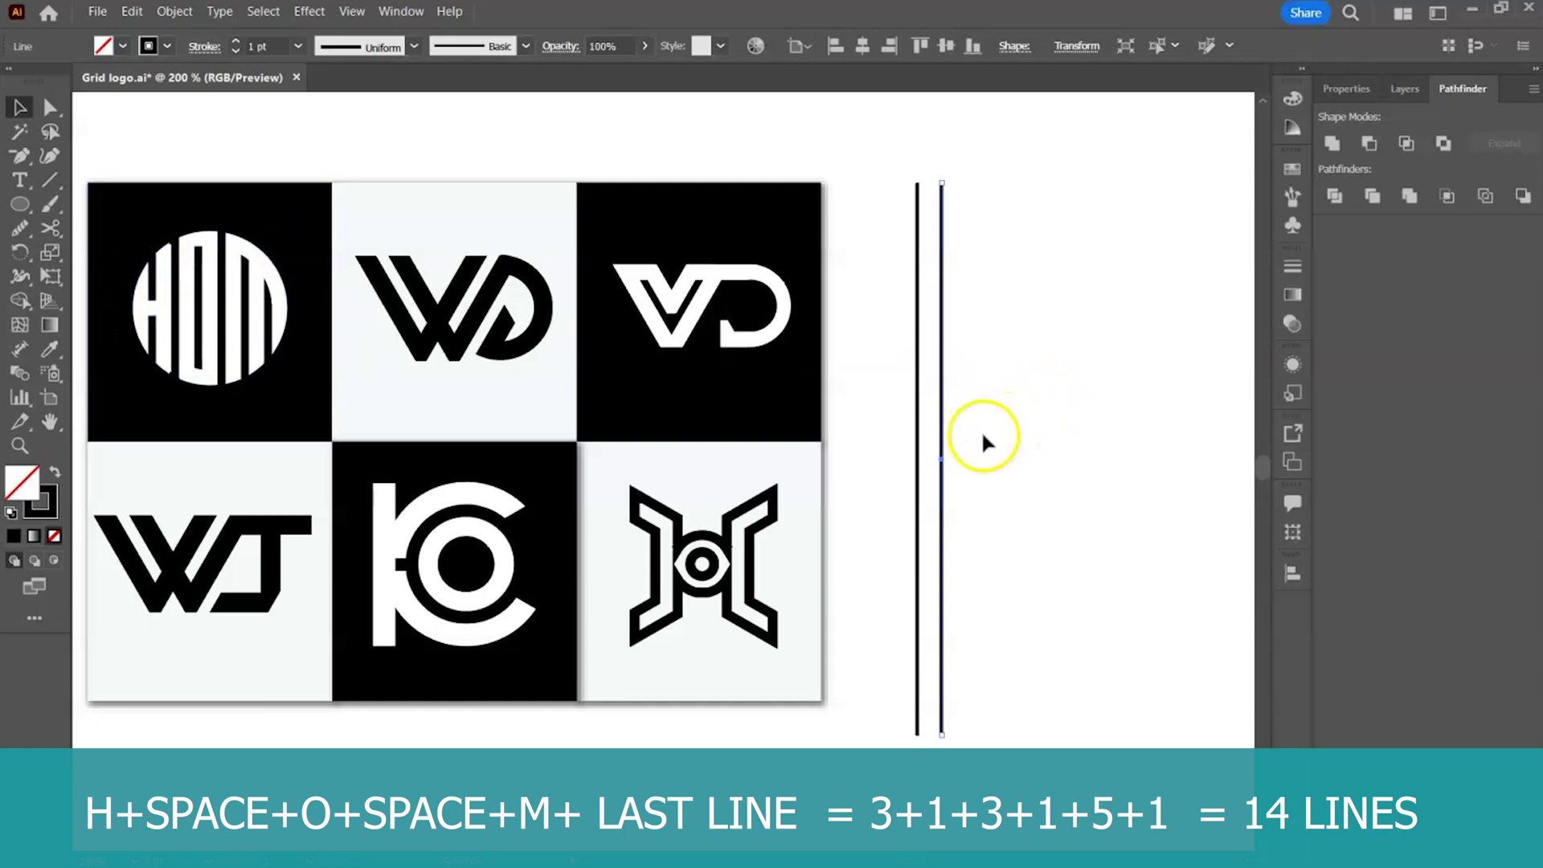
pyautogui.moveTo(1102, 424); pyautogui.dragTo(838, 424)
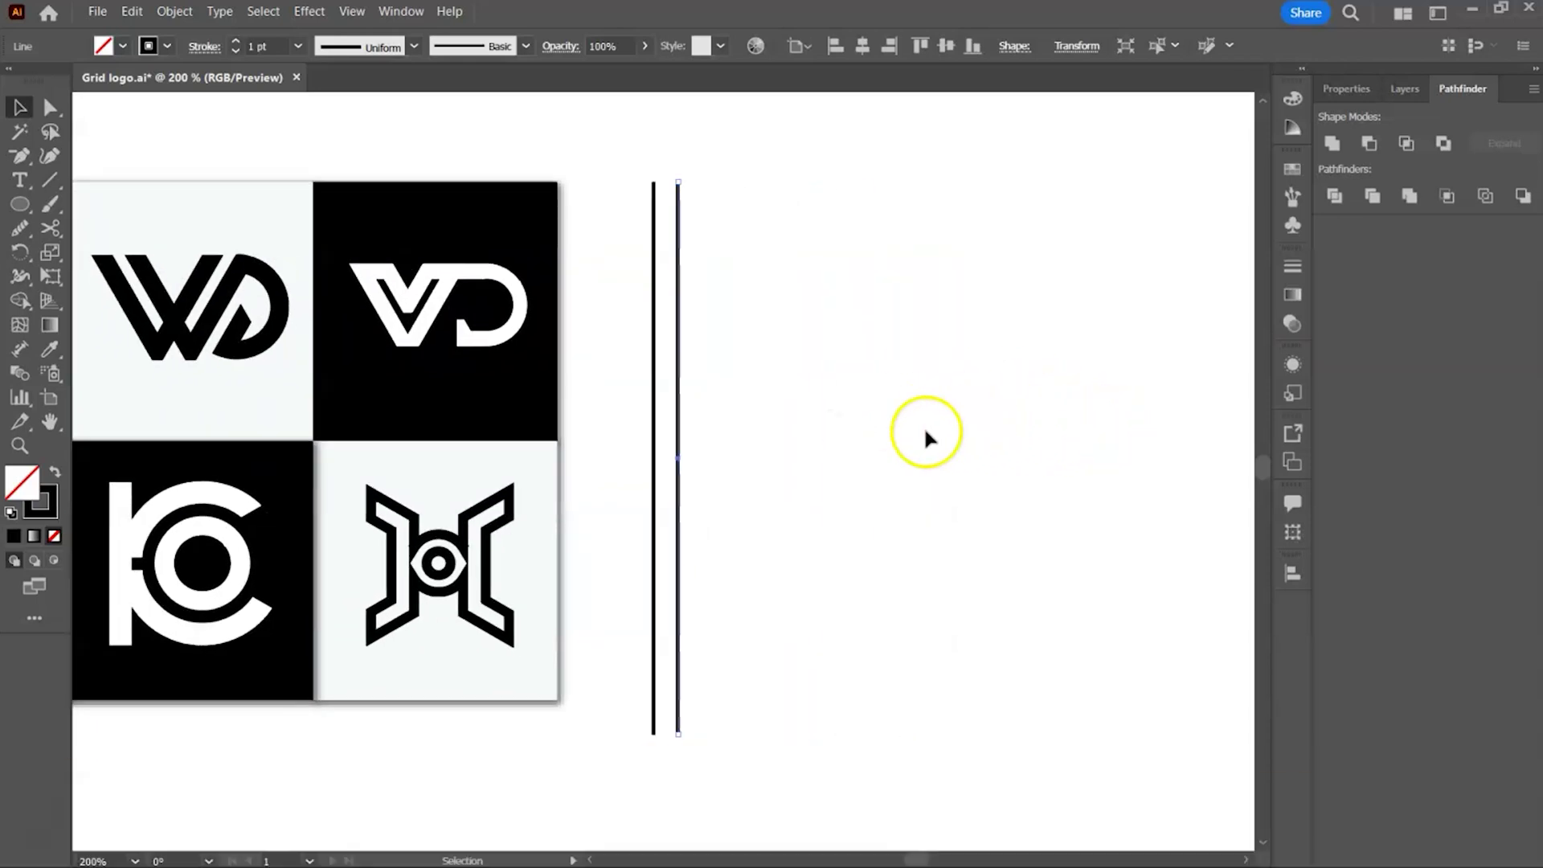
pyautogui.hotkey('ctrl', 'd')
pyautogui.hotkey('ctrl', 'd')
pyautogui.hotkey('ctrl', 'd')
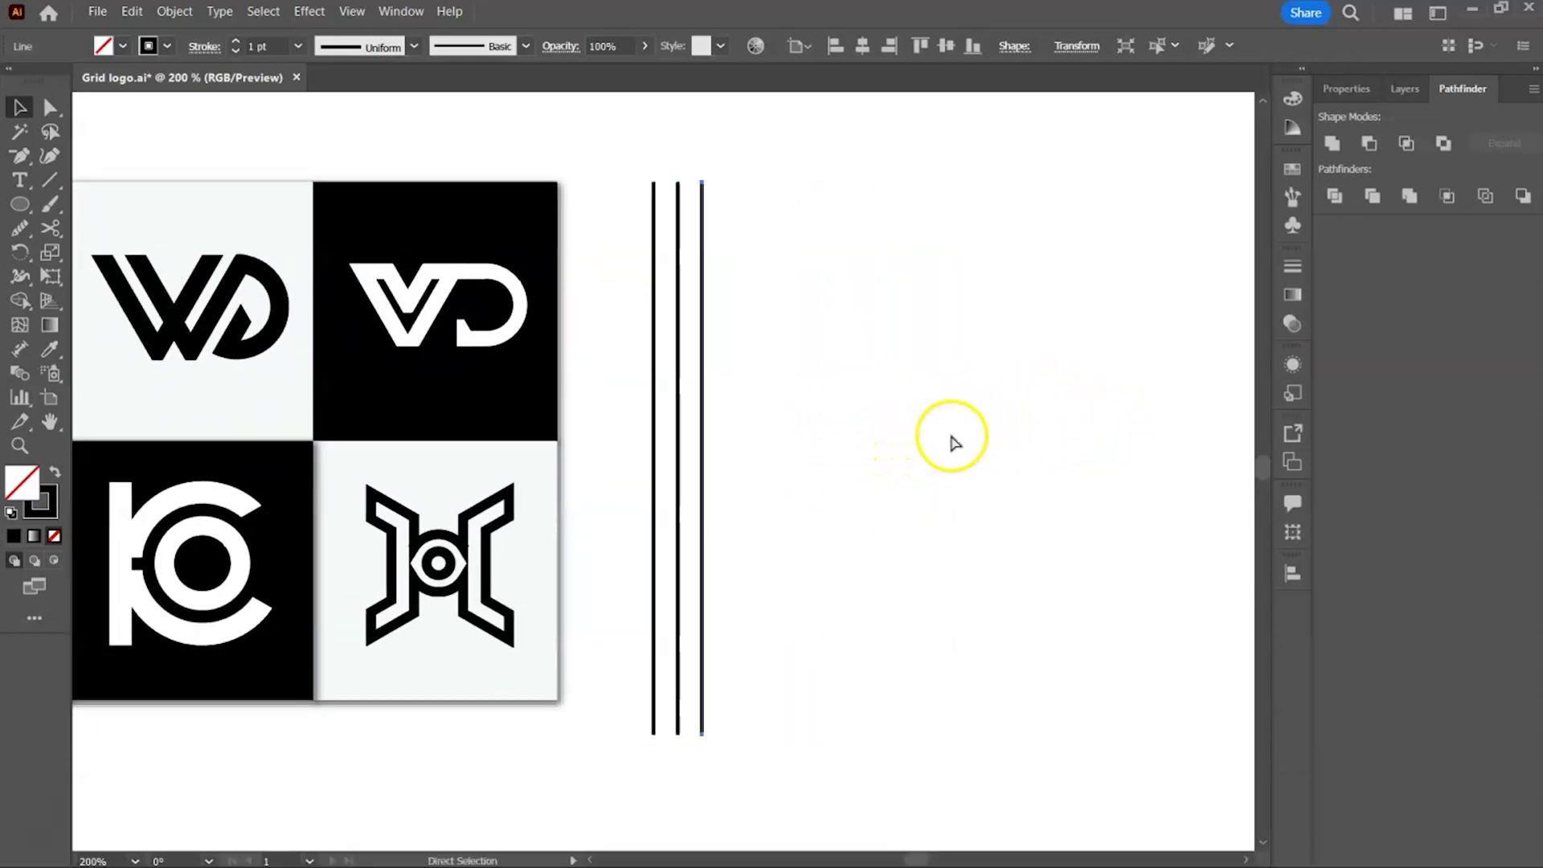
pyautogui.hotkey('ctrl', 'd')
pyautogui.hotkey('ctrl', 'd')
pyautogui.hotkey('ctrl', 'd')
pyautogui.hotkey('ctrl', 'd')
pyautogui.hotkey('ctrl', 'd')
pyautogui.hotkey('ctrl', 'd')
pyautogui.hotkey('ctrl', 'd')
pyautogui.hotkey('ctrl', 'd')
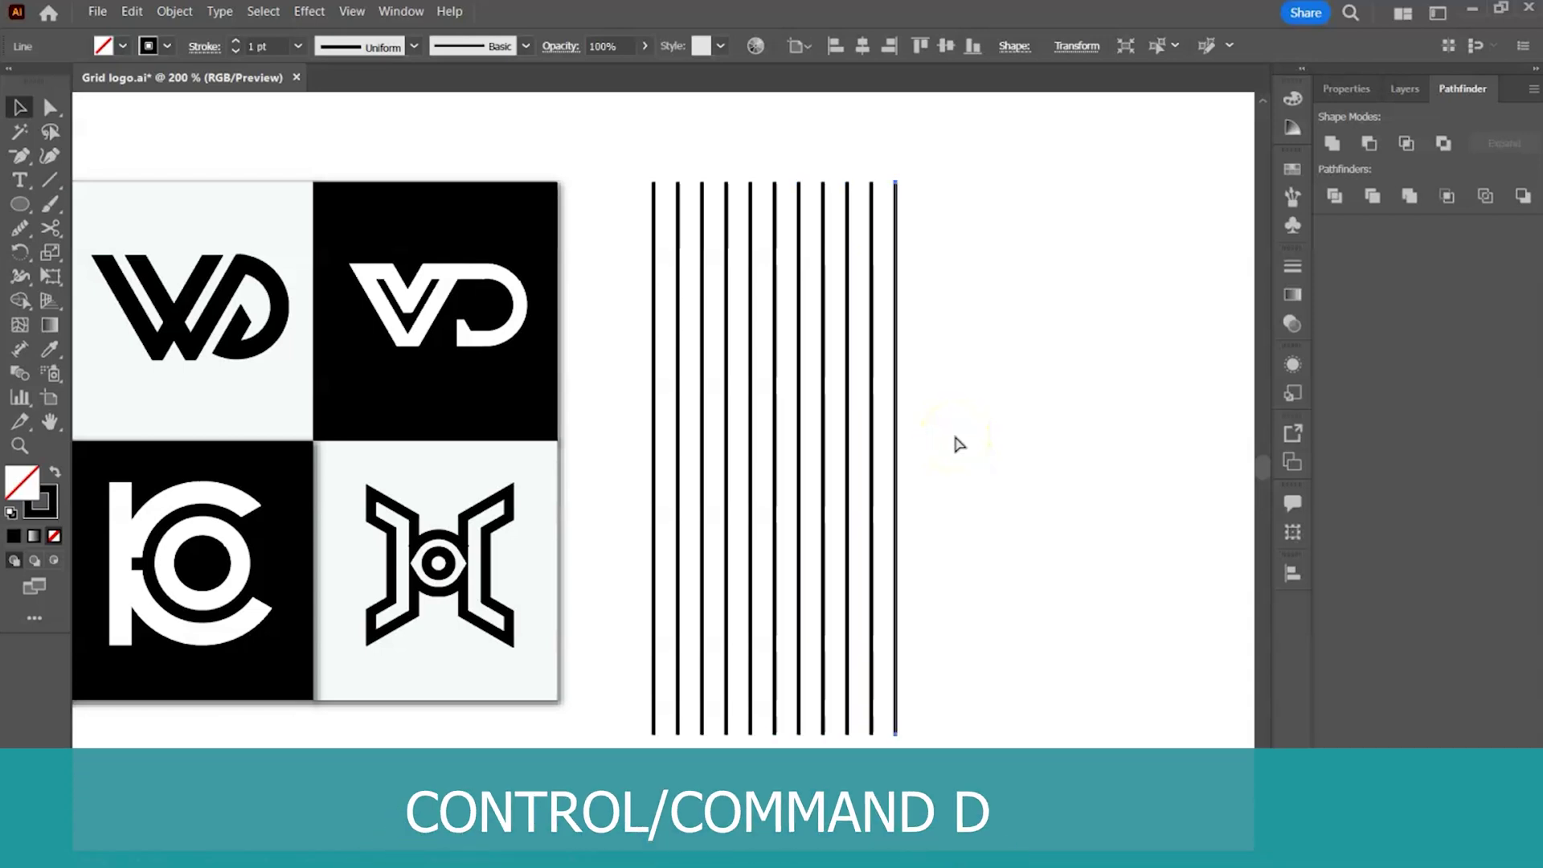
pyautogui.hotkey('ctrl', 'd')
# Step: Select all 14 vertical lines and group them
pyautogui.scroll(3, 1097, 406)
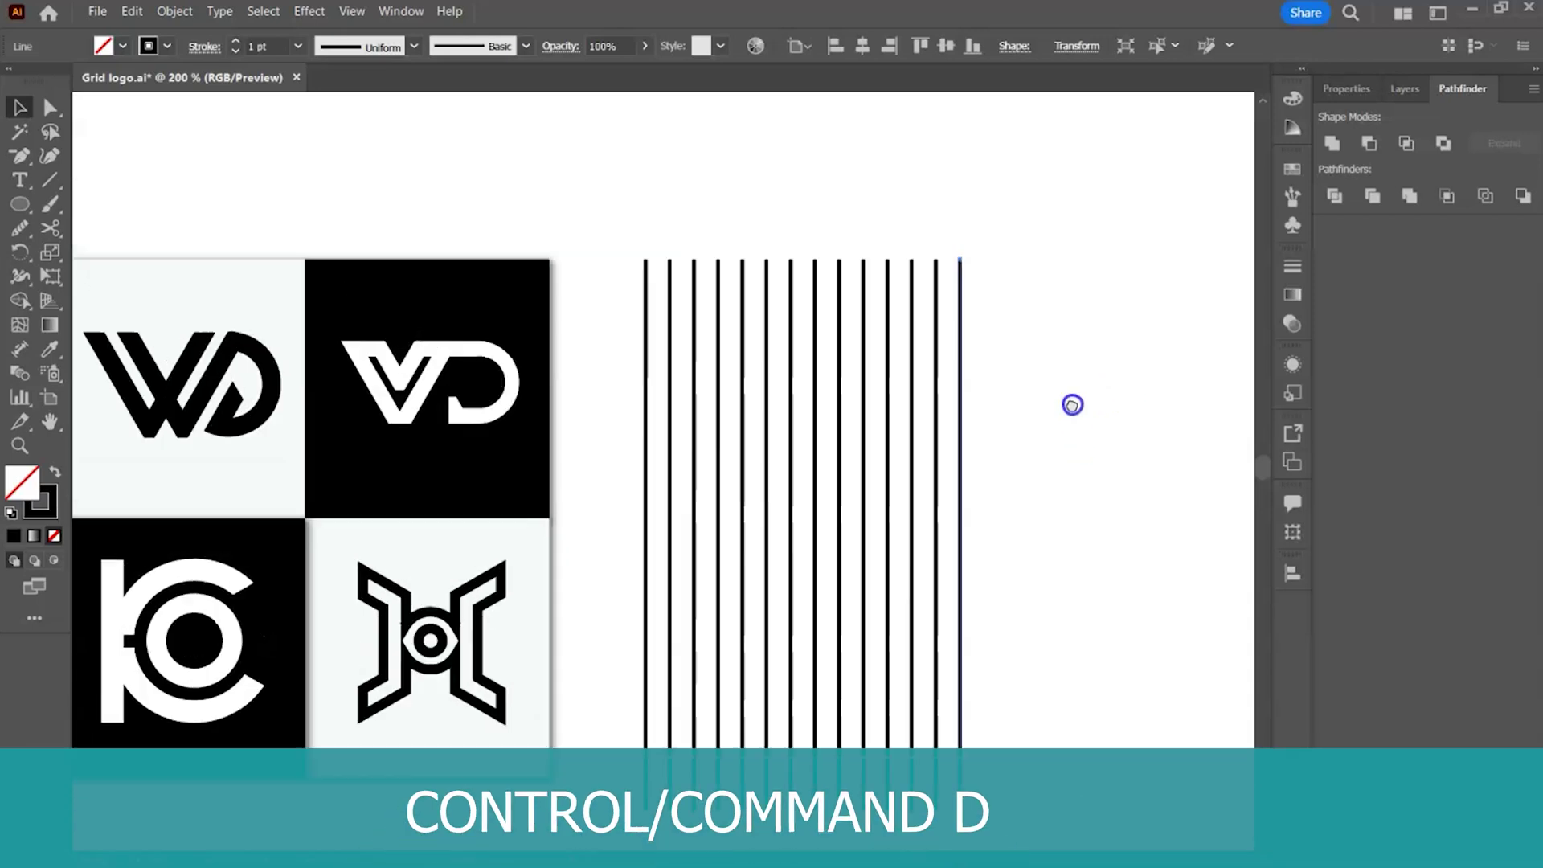
pyautogui.moveTo(613, 303); pyautogui.dragTo(1018, 488)
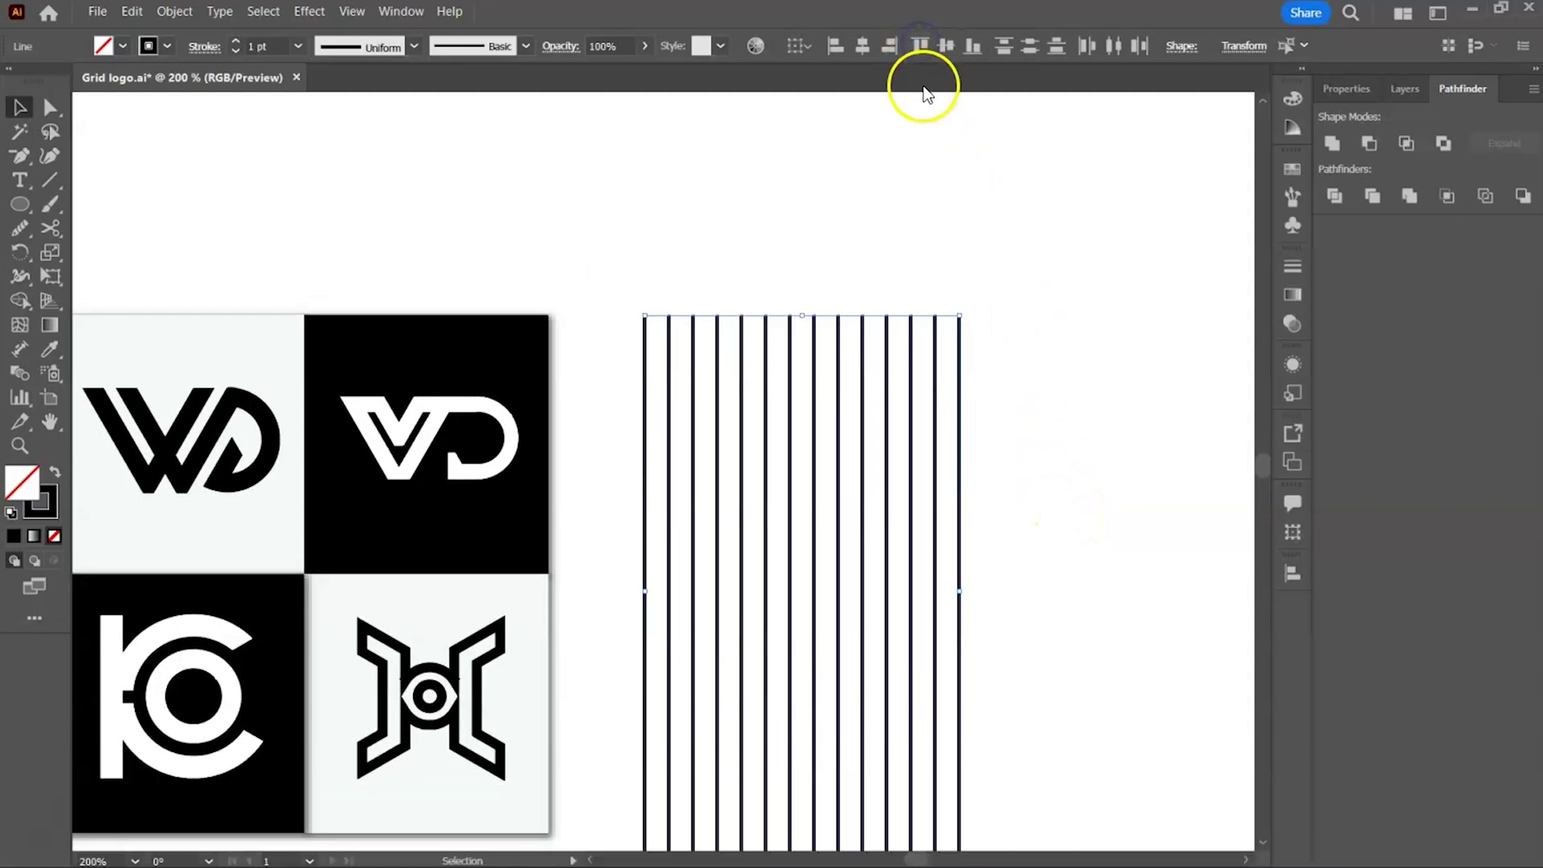
pyautogui.click(188, 20)
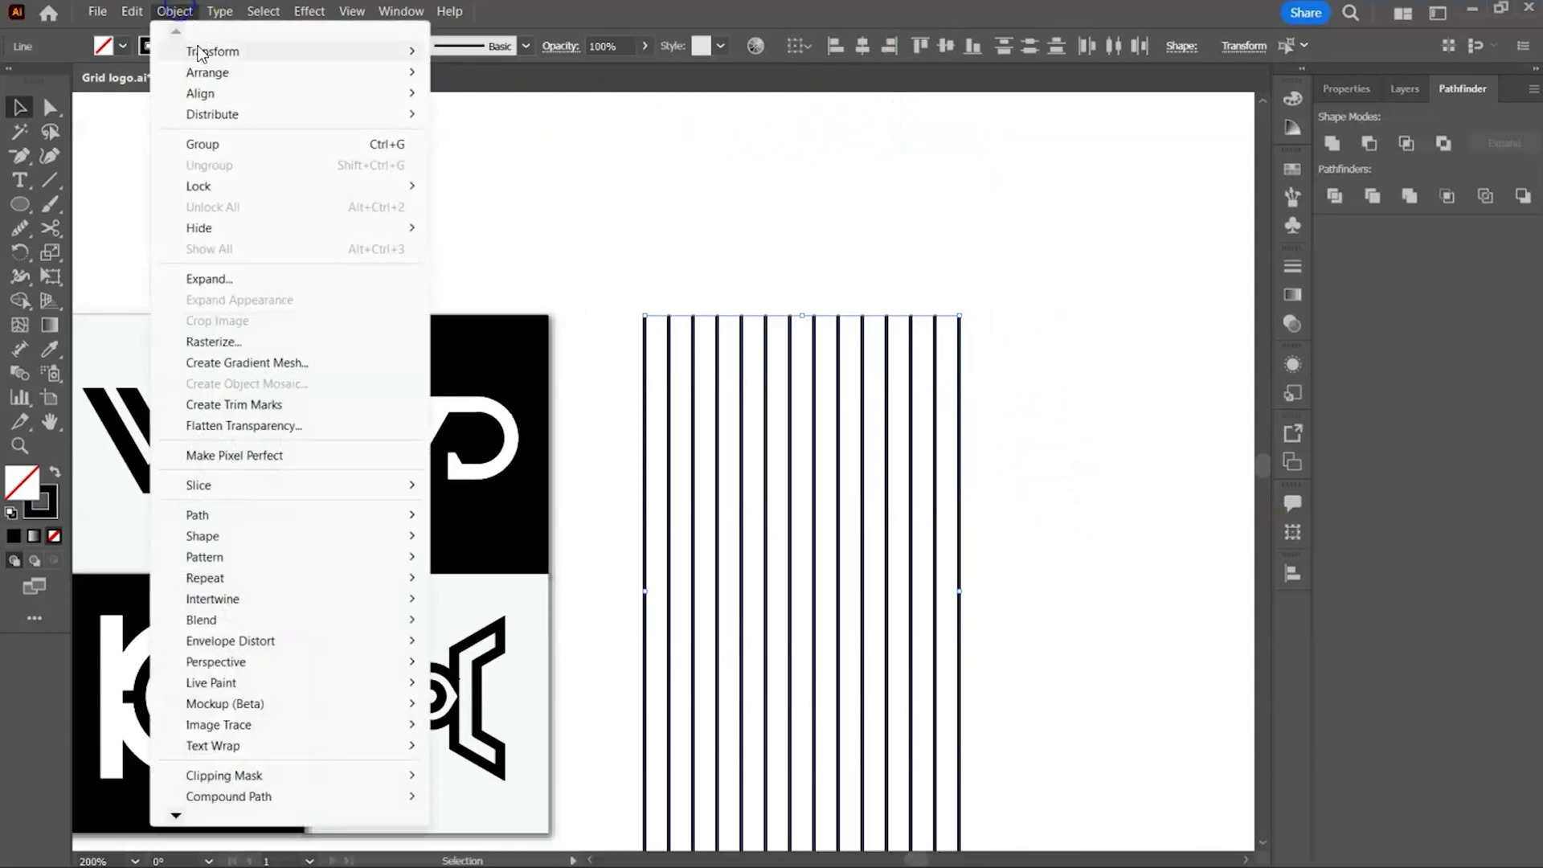
pyautogui.click(227, 145)
# Step: Move the line group farther from the logo samples and paste the HOM text above it
pyautogui.hscroll(5, 936, 442)
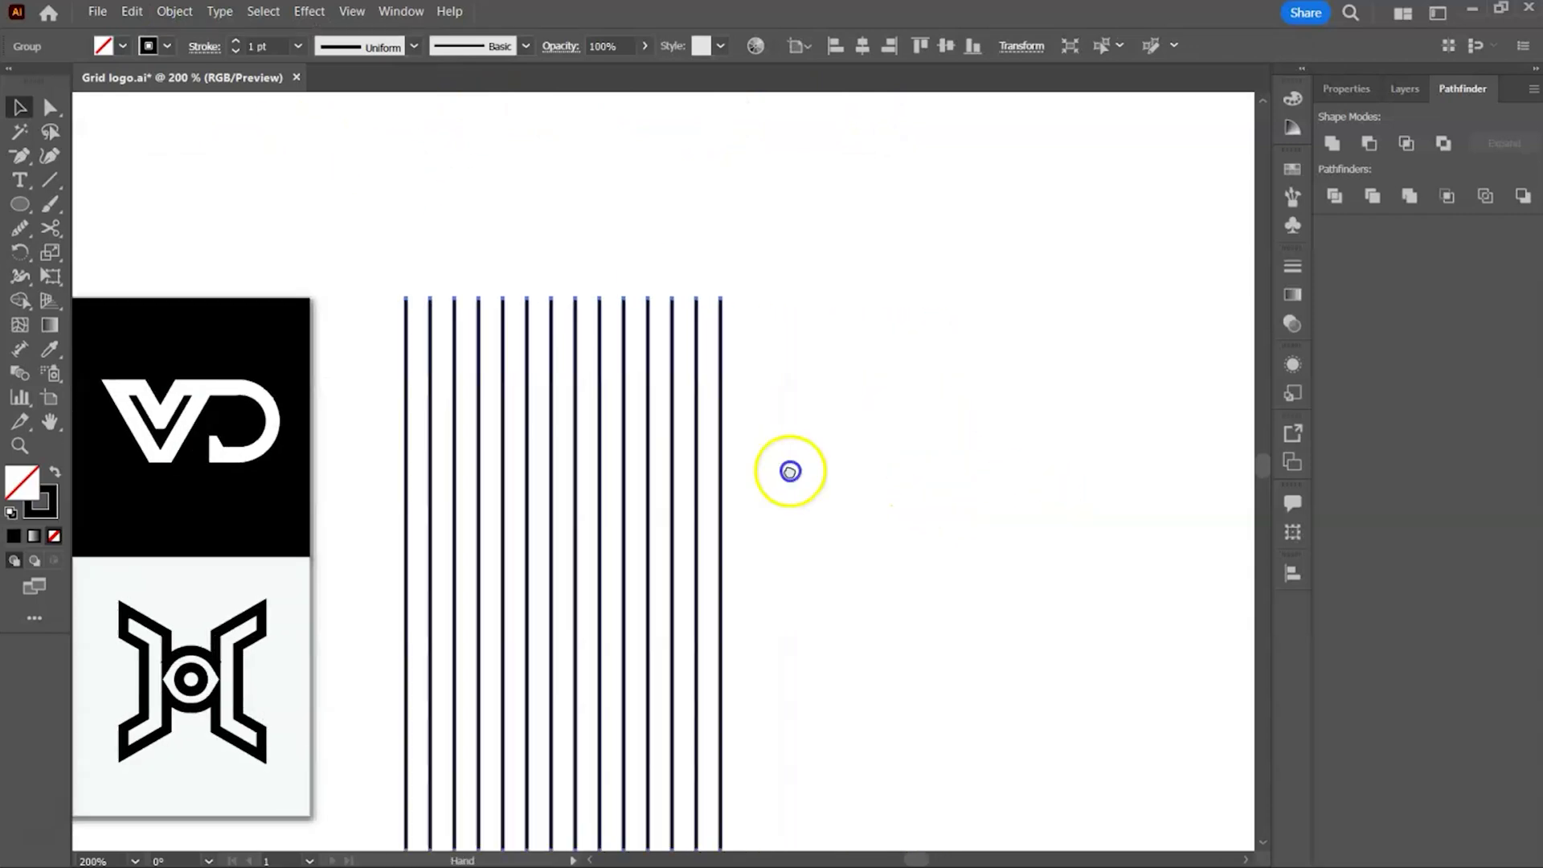
pyautogui.moveTo(431, 483); pyautogui.dragTo(785, 490)
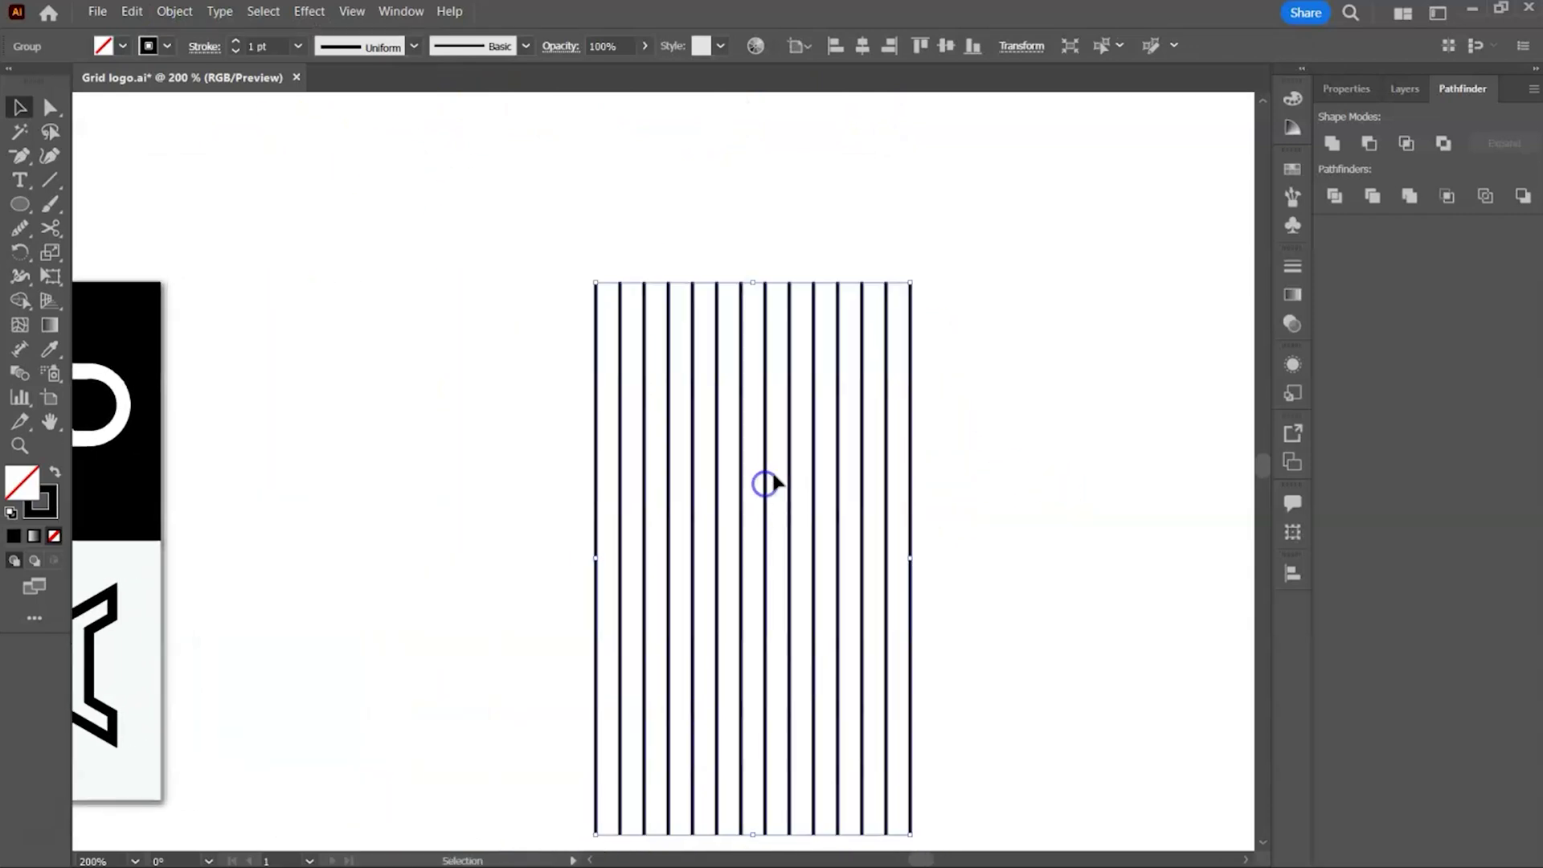
pyautogui.click(684, 228)
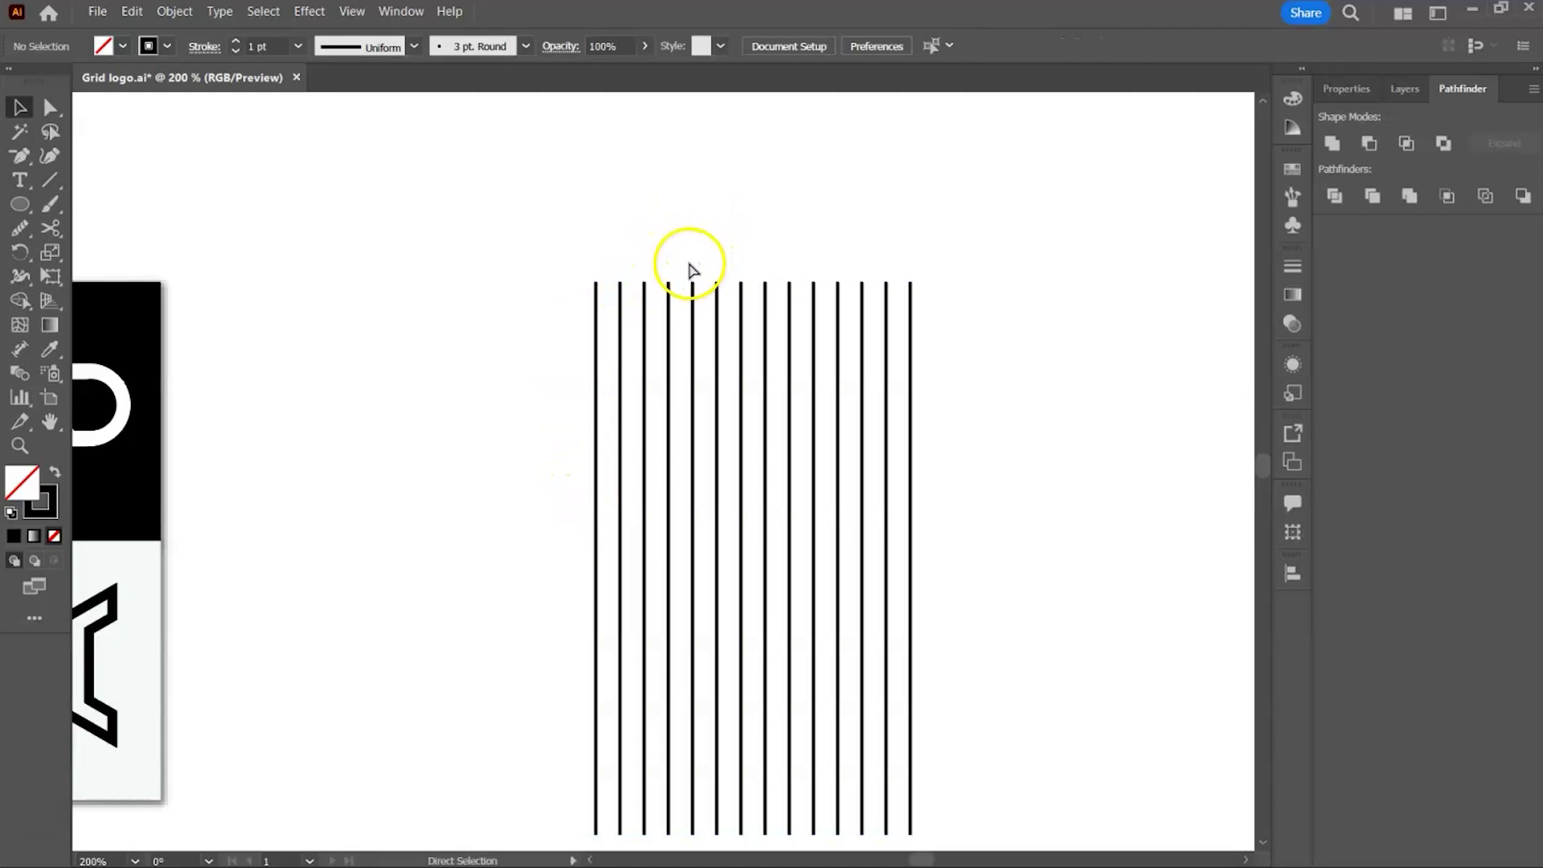
pyautogui.hotkey('ctrl', 'f')
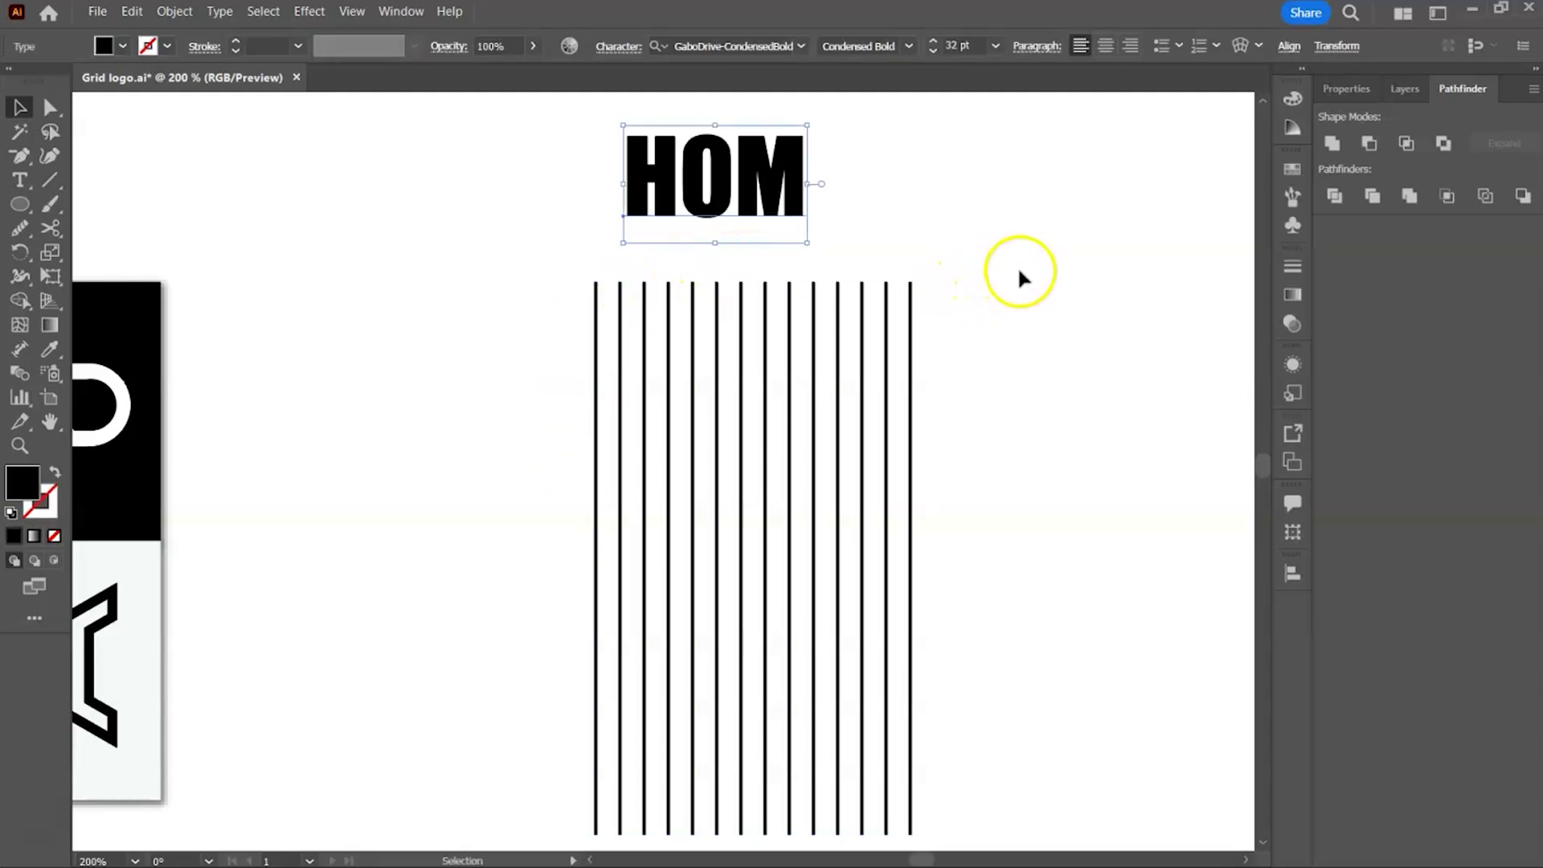
pyautogui.click(1017, 270)
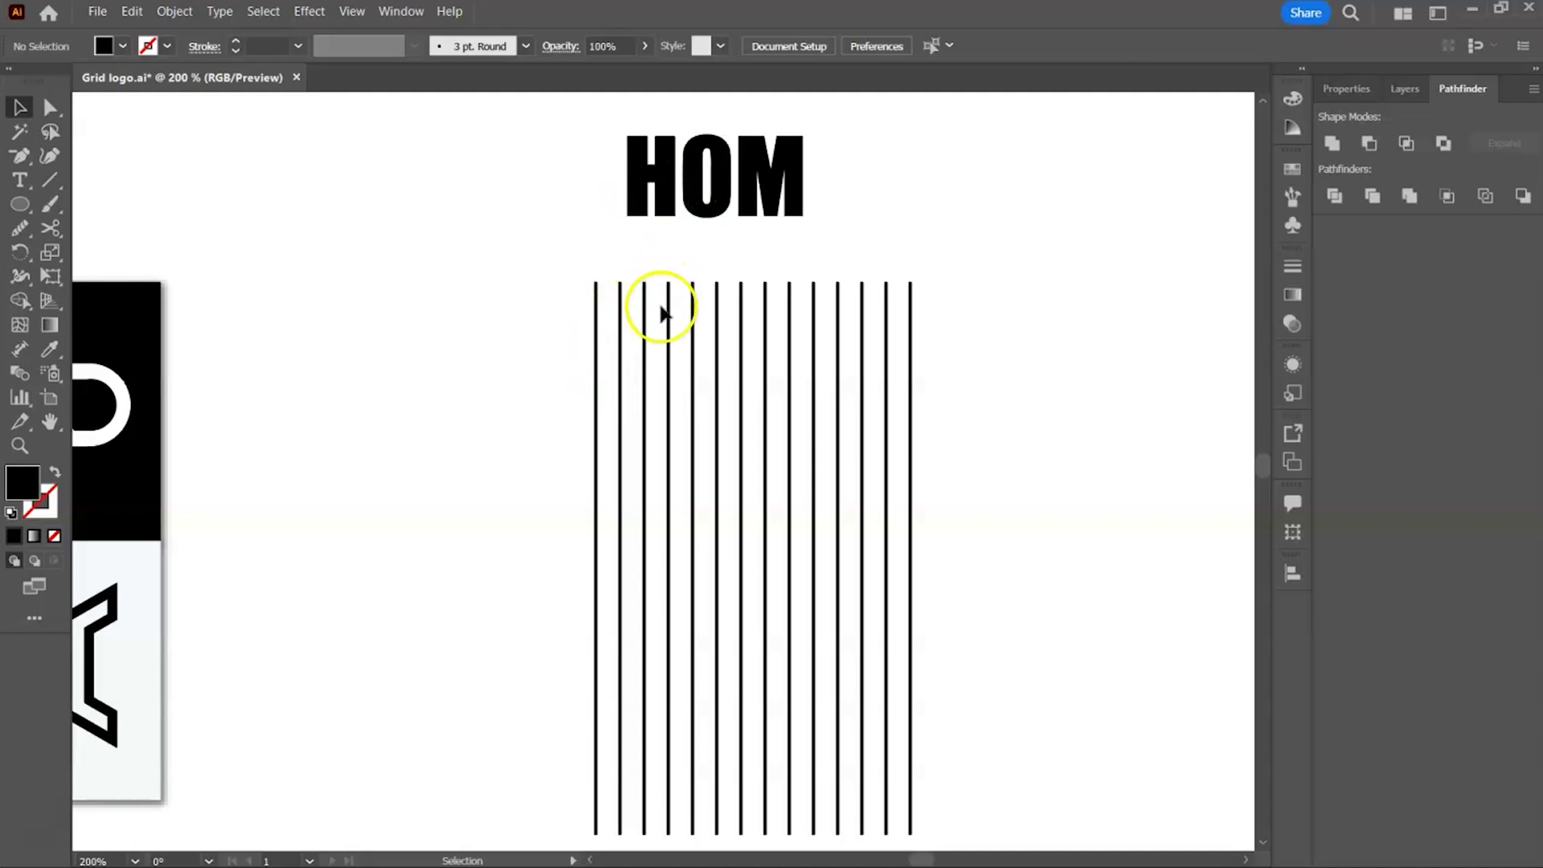
# Step: Create a copy of the vertical line group rotated by 90° to form a crossed grid
pyautogui.click(764, 363)
pyautogui.click(175, 11)
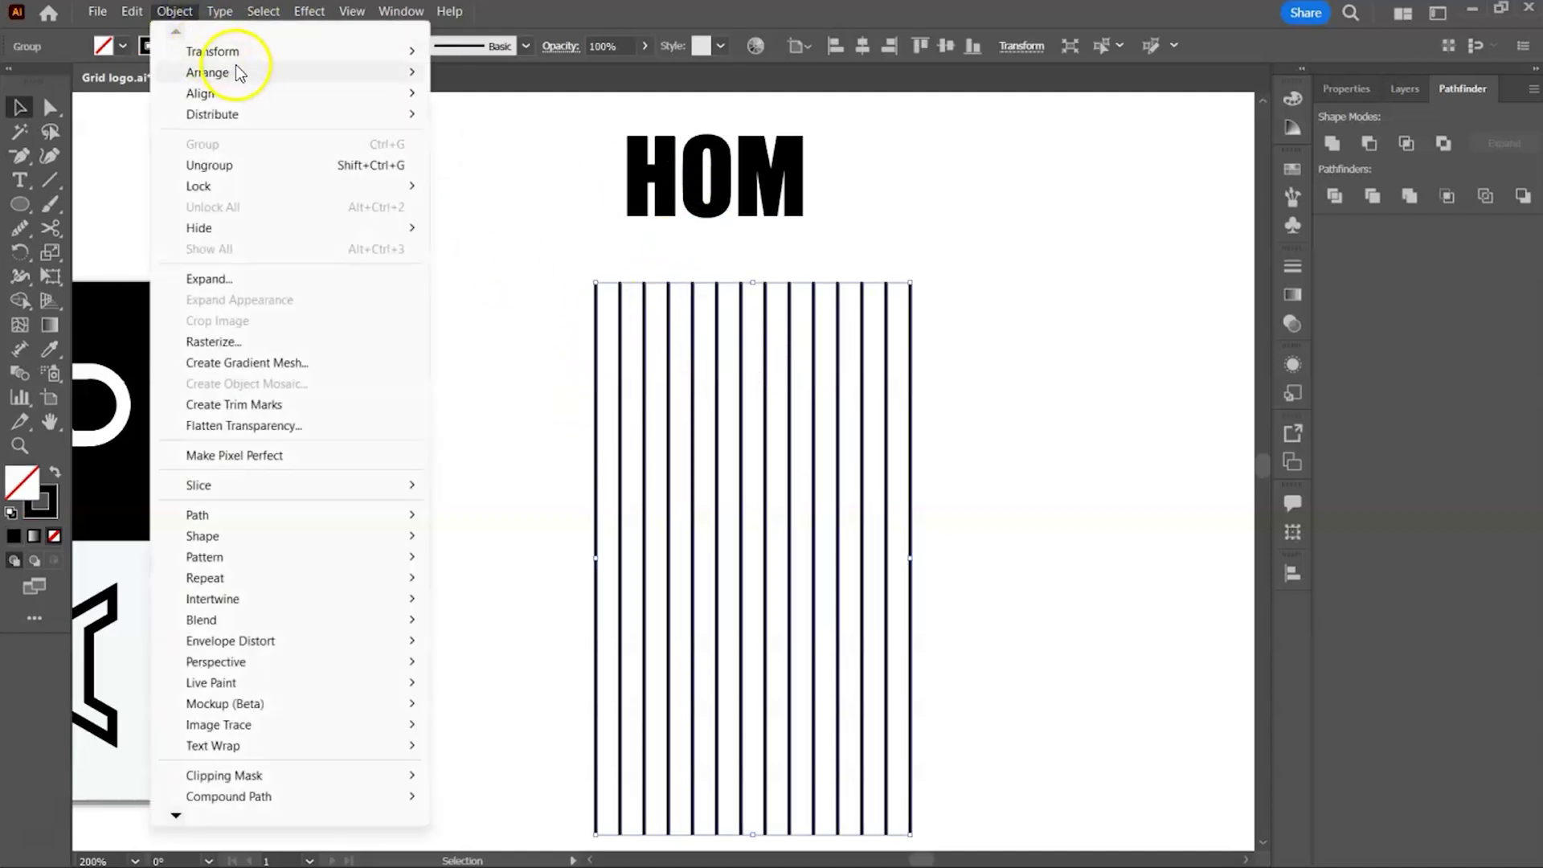
pyautogui.moveTo(306, 52)
pyautogui.click(458, 103)
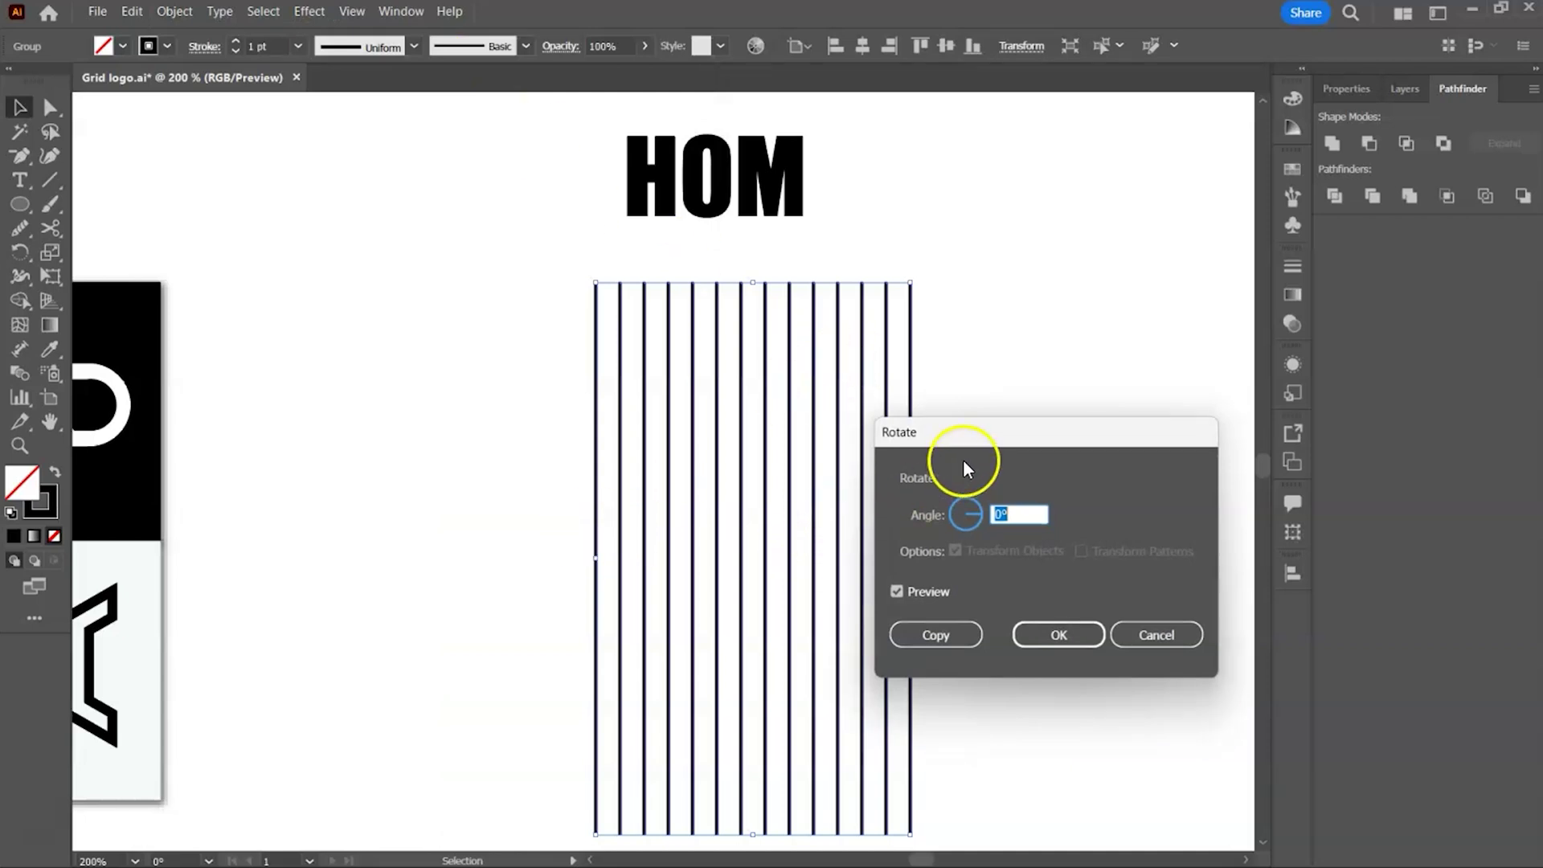
pyautogui.write('90')
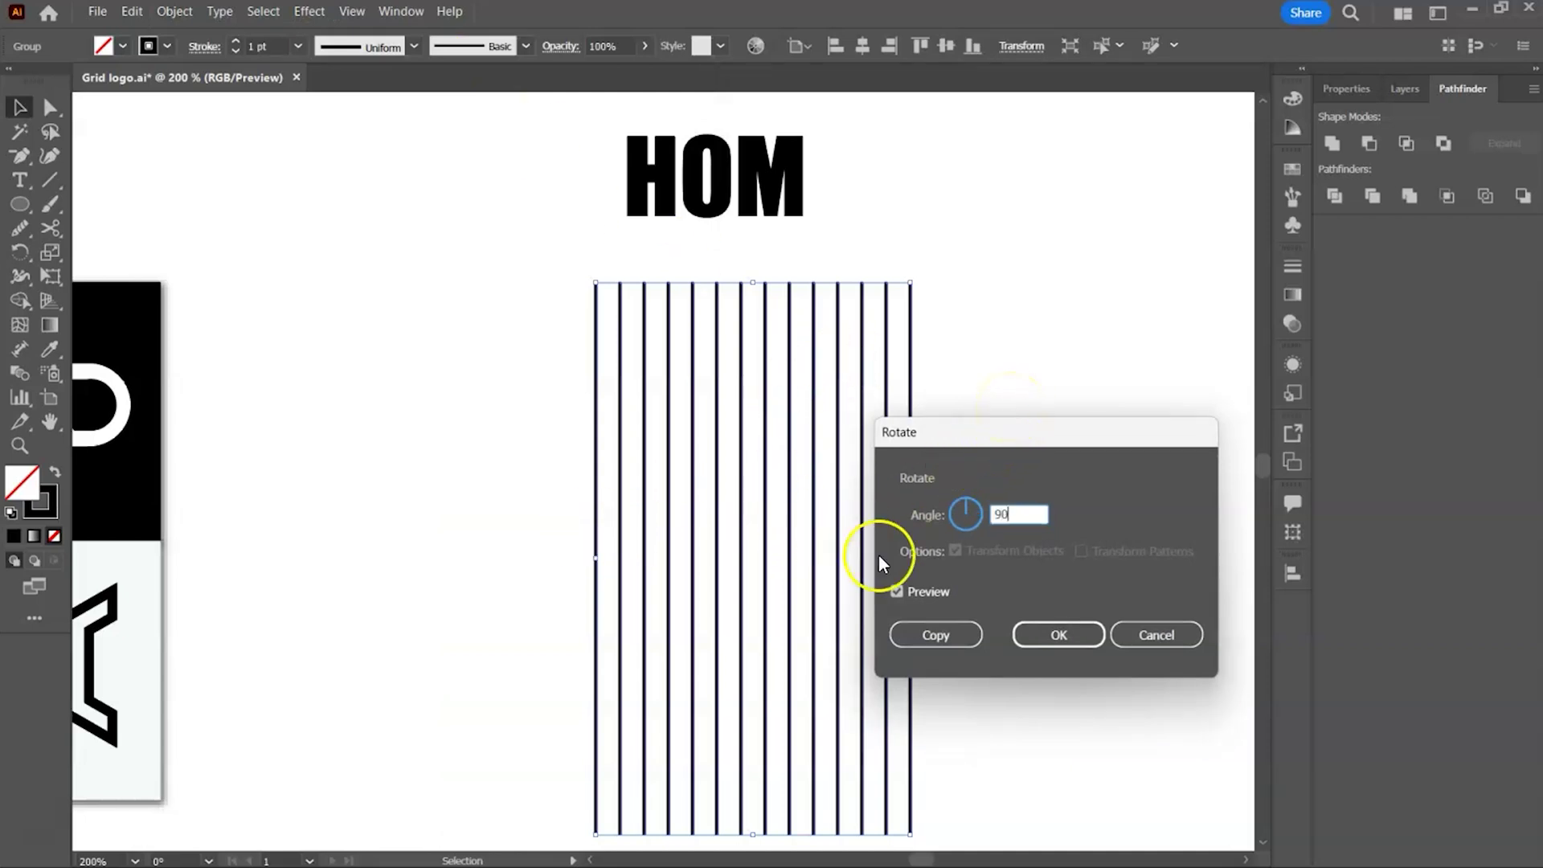
pyautogui.click(898, 589)
pyautogui.click(898, 589)
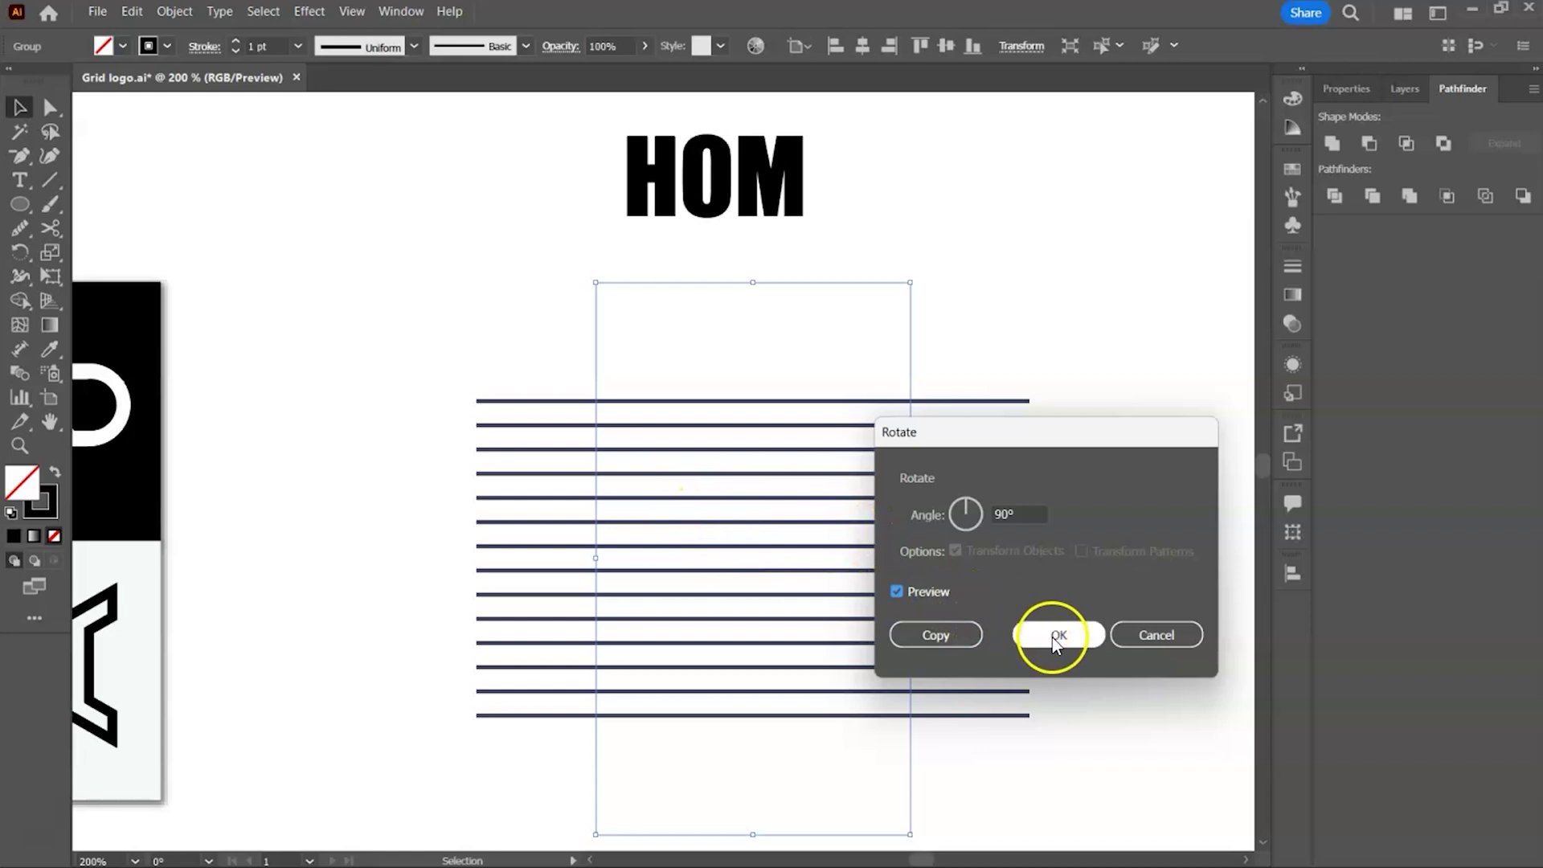
pyautogui.click(942, 637)
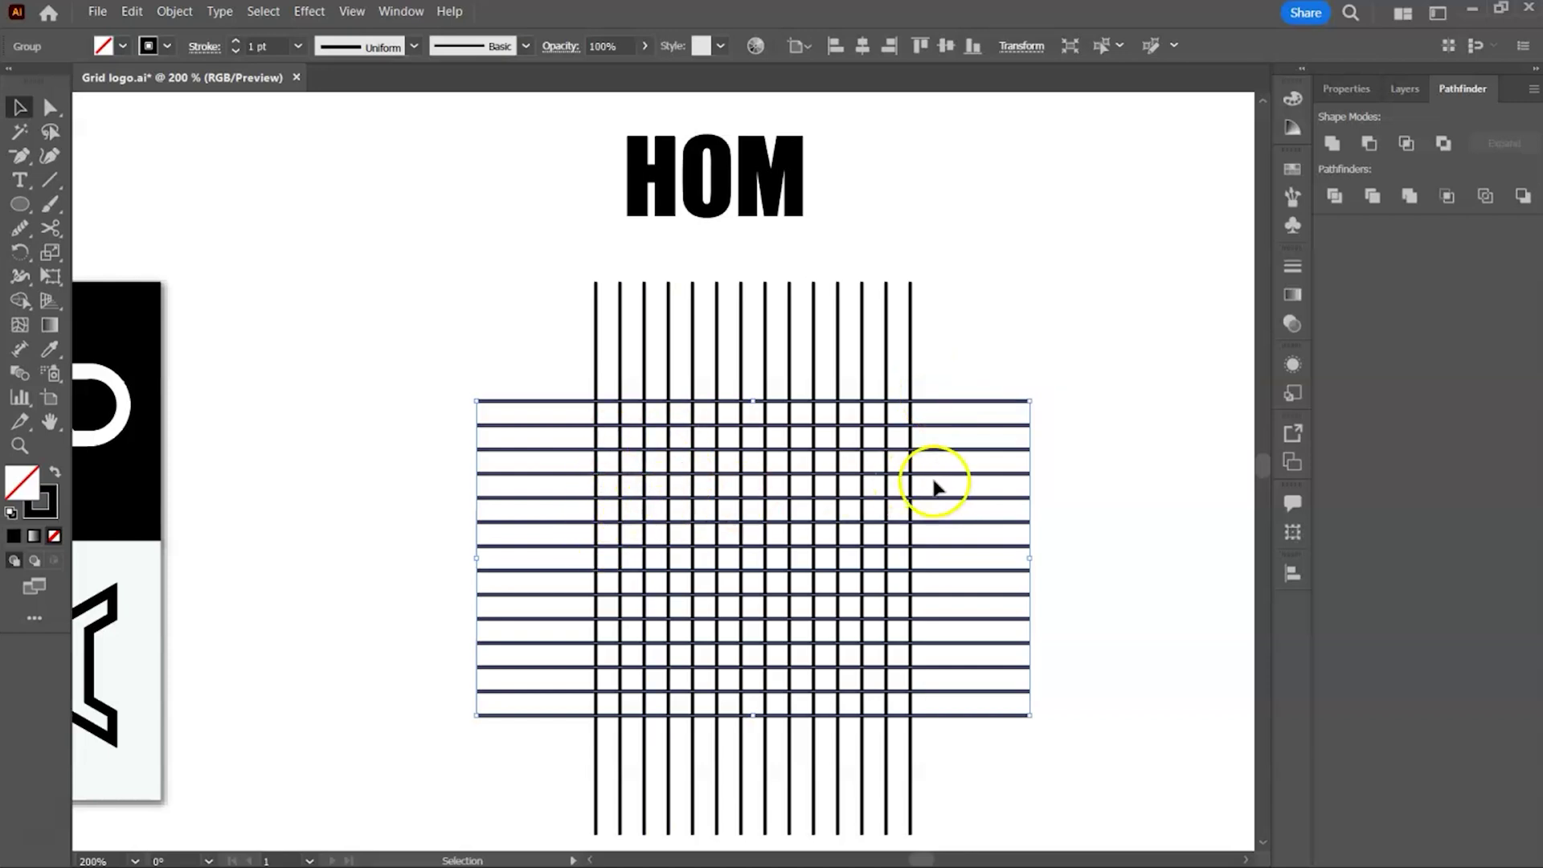
# Step: Select both line groups of the grid and place duplicates of the whole grid below the original
pyautogui.moveTo(383, 503); pyautogui.dragTo(319, 344)
pyautogui.moveTo(685, 298); pyautogui.dragTo(964, 523)
pyautogui.hotkey('ctrl', '-')
pyautogui.hotkey('ctrl', '-')
pyautogui.moveTo(636, 482); pyautogui.dragTo(433, 856)
pyautogui.click(785, 661)
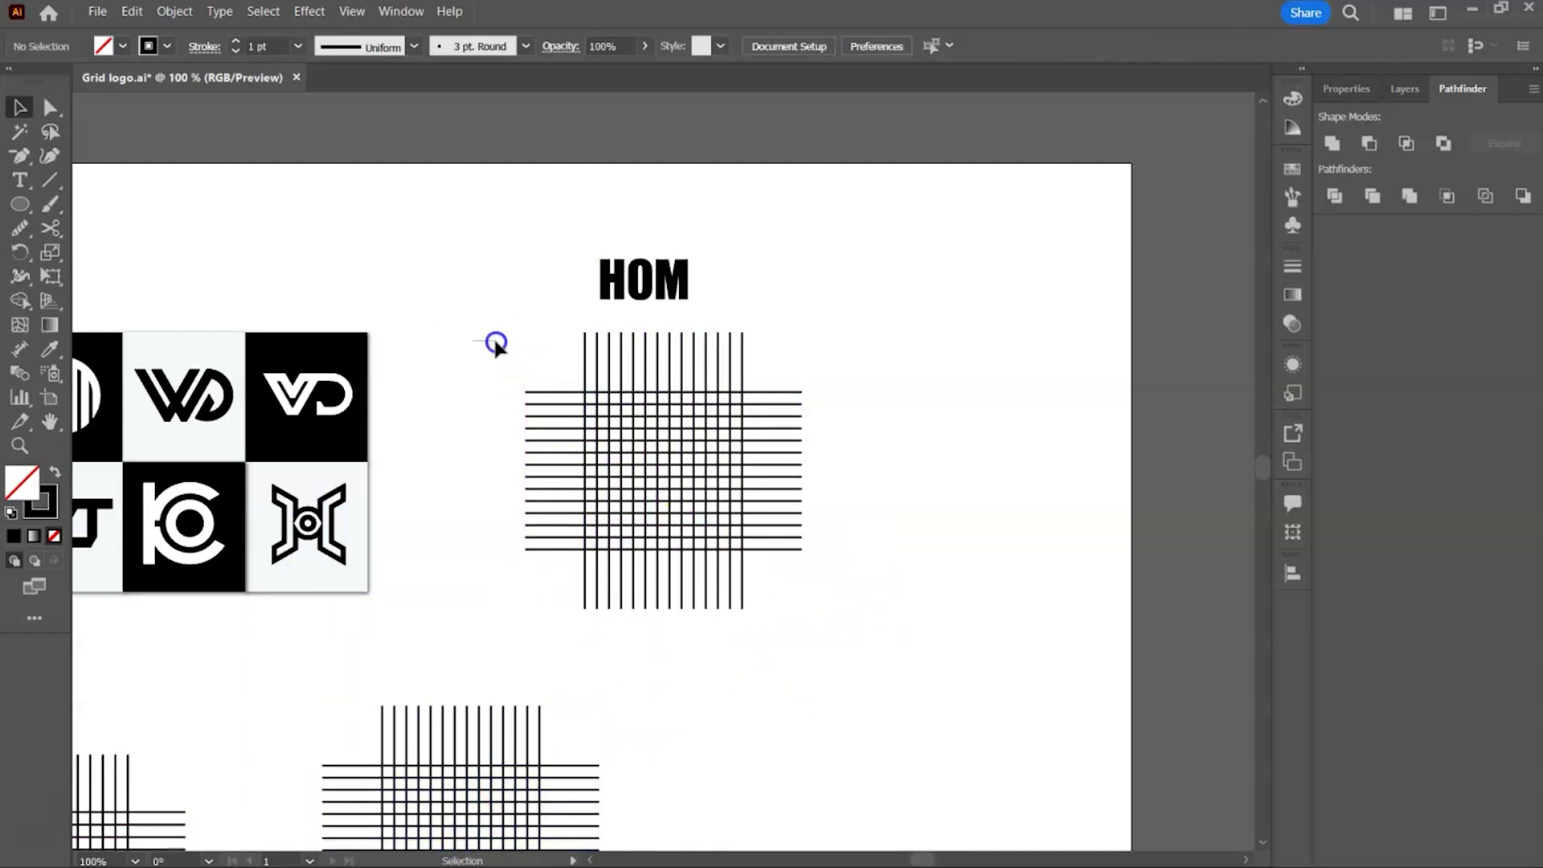
# Step: Try to draw a circle on the grid below the HOM text with the Ellipse tool
pyautogui.click(799, 521)
pyautogui.hotkey('ctrl', '+')
pyautogui.hotkey('ctrl', '+')
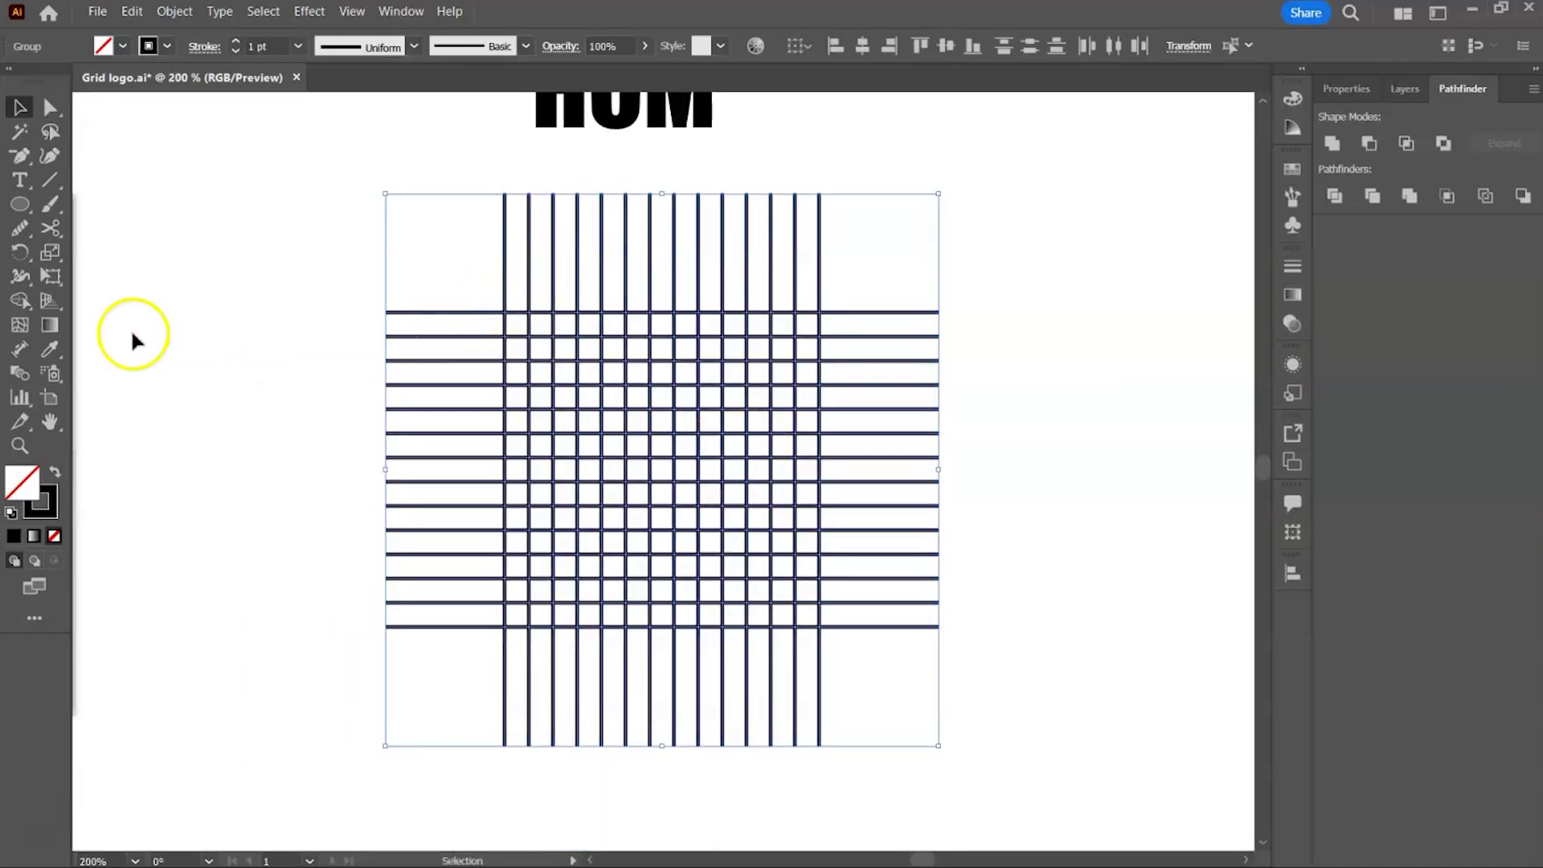
pyautogui.click(22, 207)
pyautogui.moveTo(663, 470); pyautogui.dragTo(806, 548)
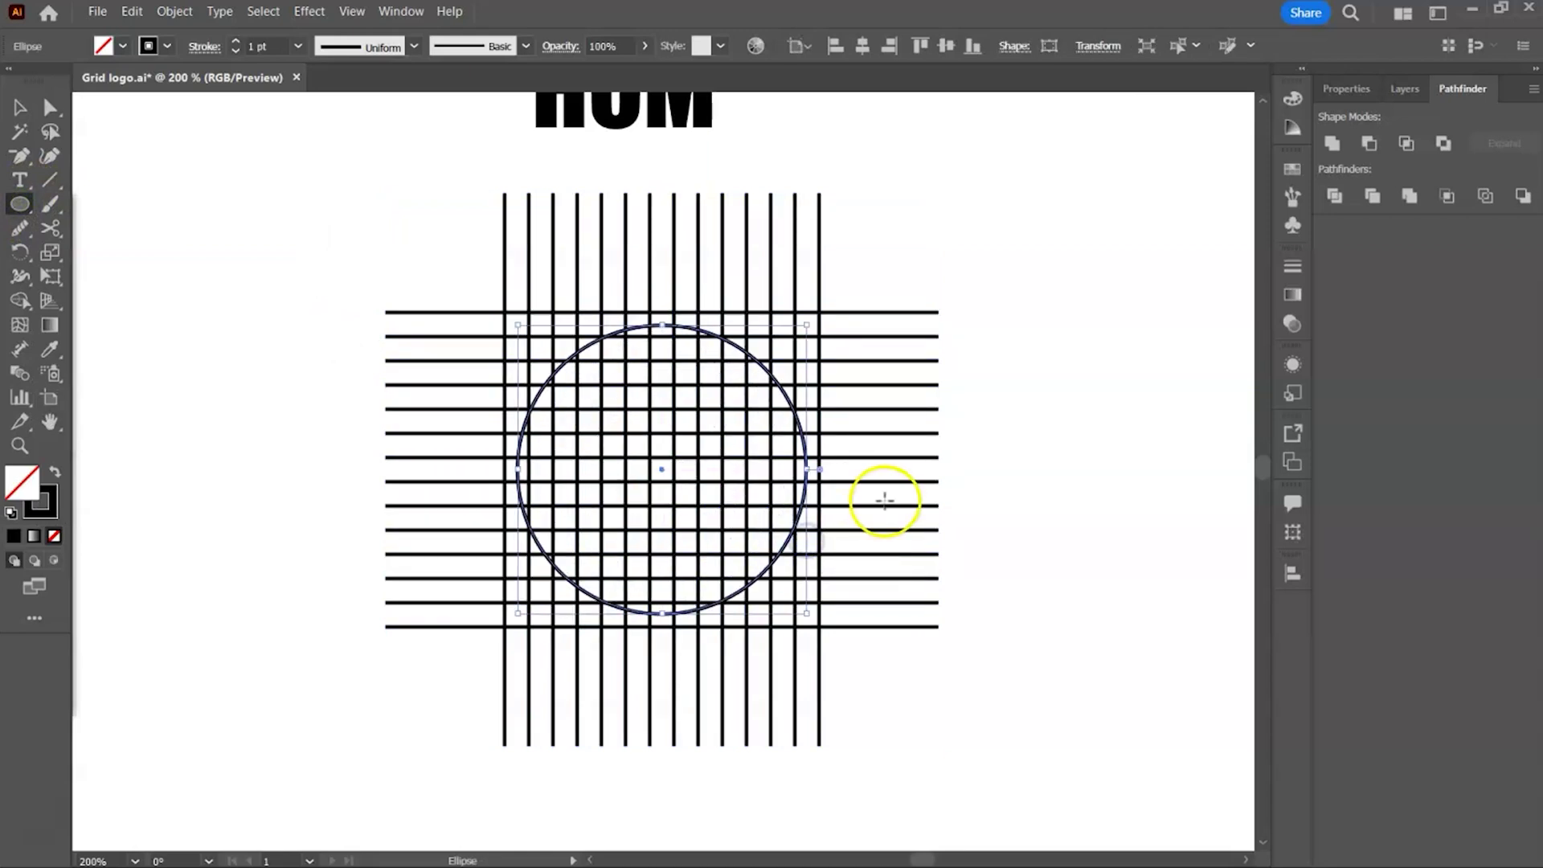
pyautogui.hotkey('ctrl', 'z')
pyautogui.moveTo(504, 312); pyautogui.dragTo(526, 303)
pyautogui.hotkey('ctrl', 'z')
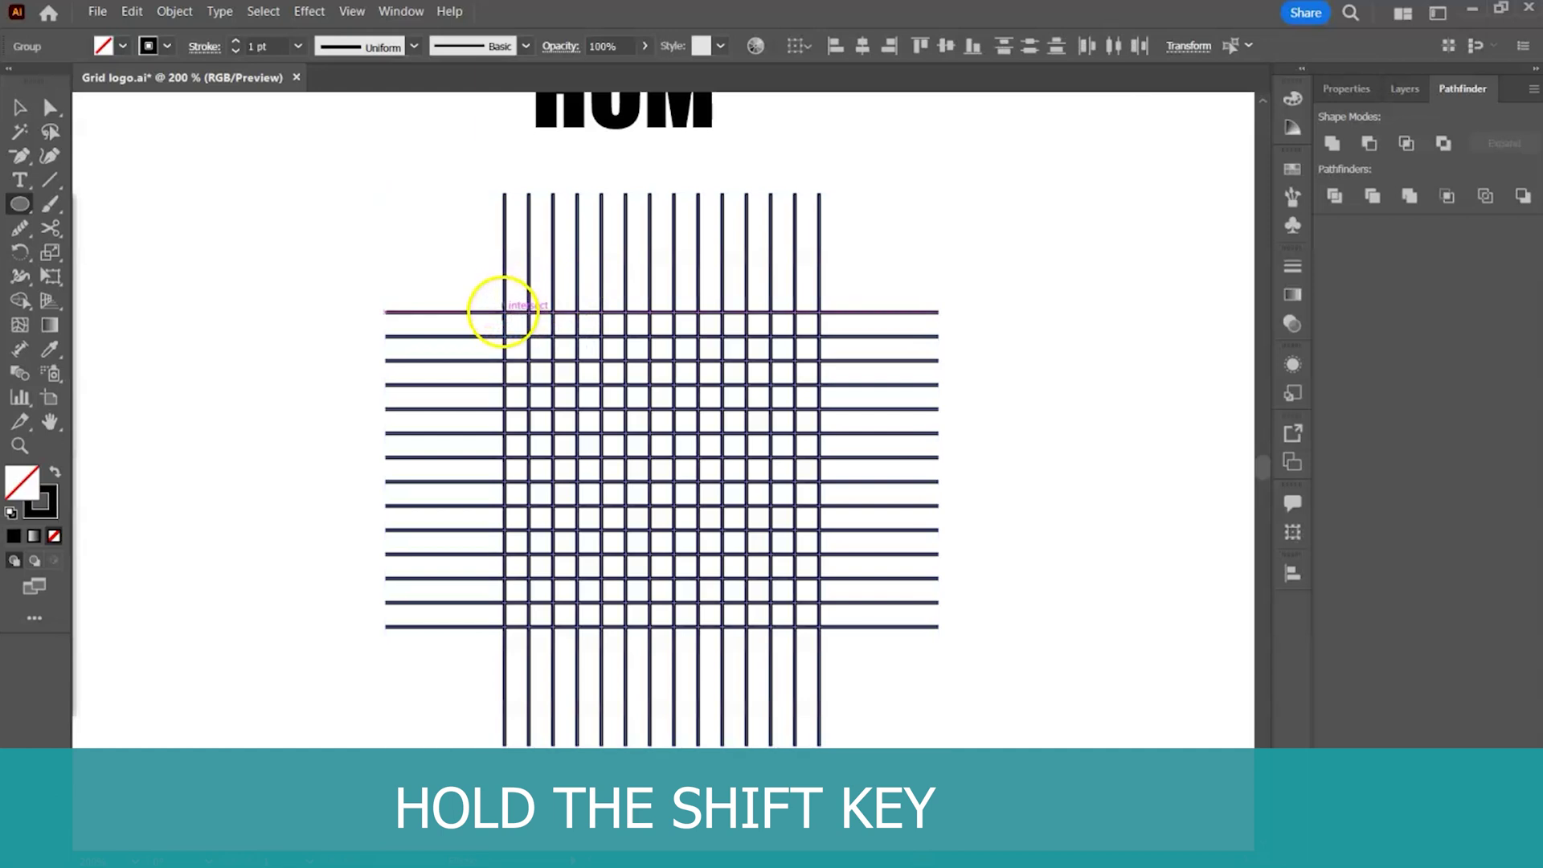
# Step: Draw a circle spanning the full width and height of the crossed grid area and paste a copy of it in place
pyautogui.moveTo(503, 312); pyautogui.dragTo(755, 623)
pyautogui.hotkey('ctrl', '=')
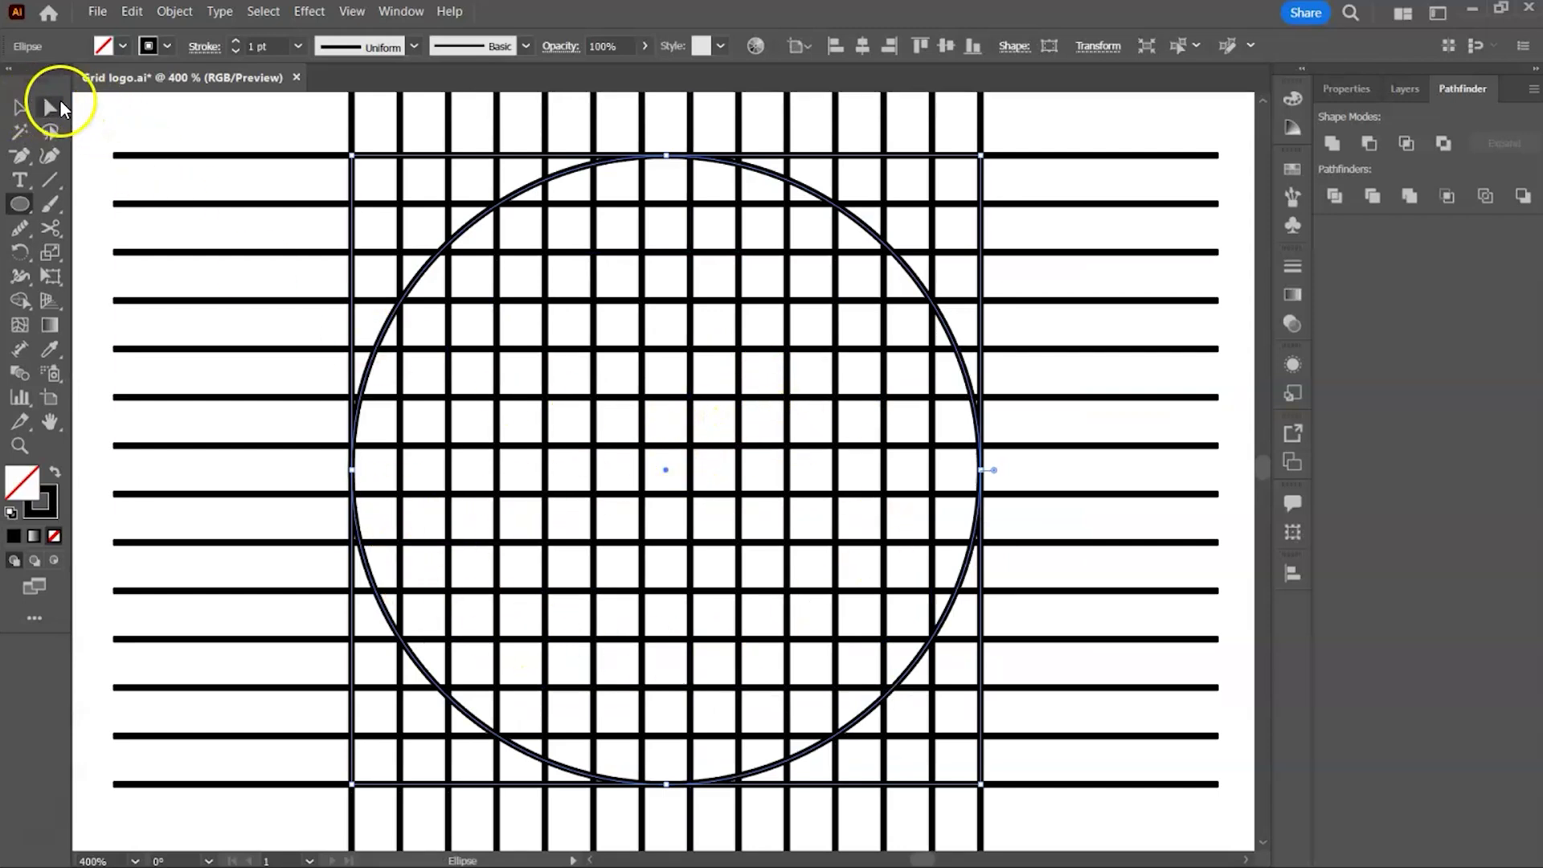
pyautogui.click(132, 12)
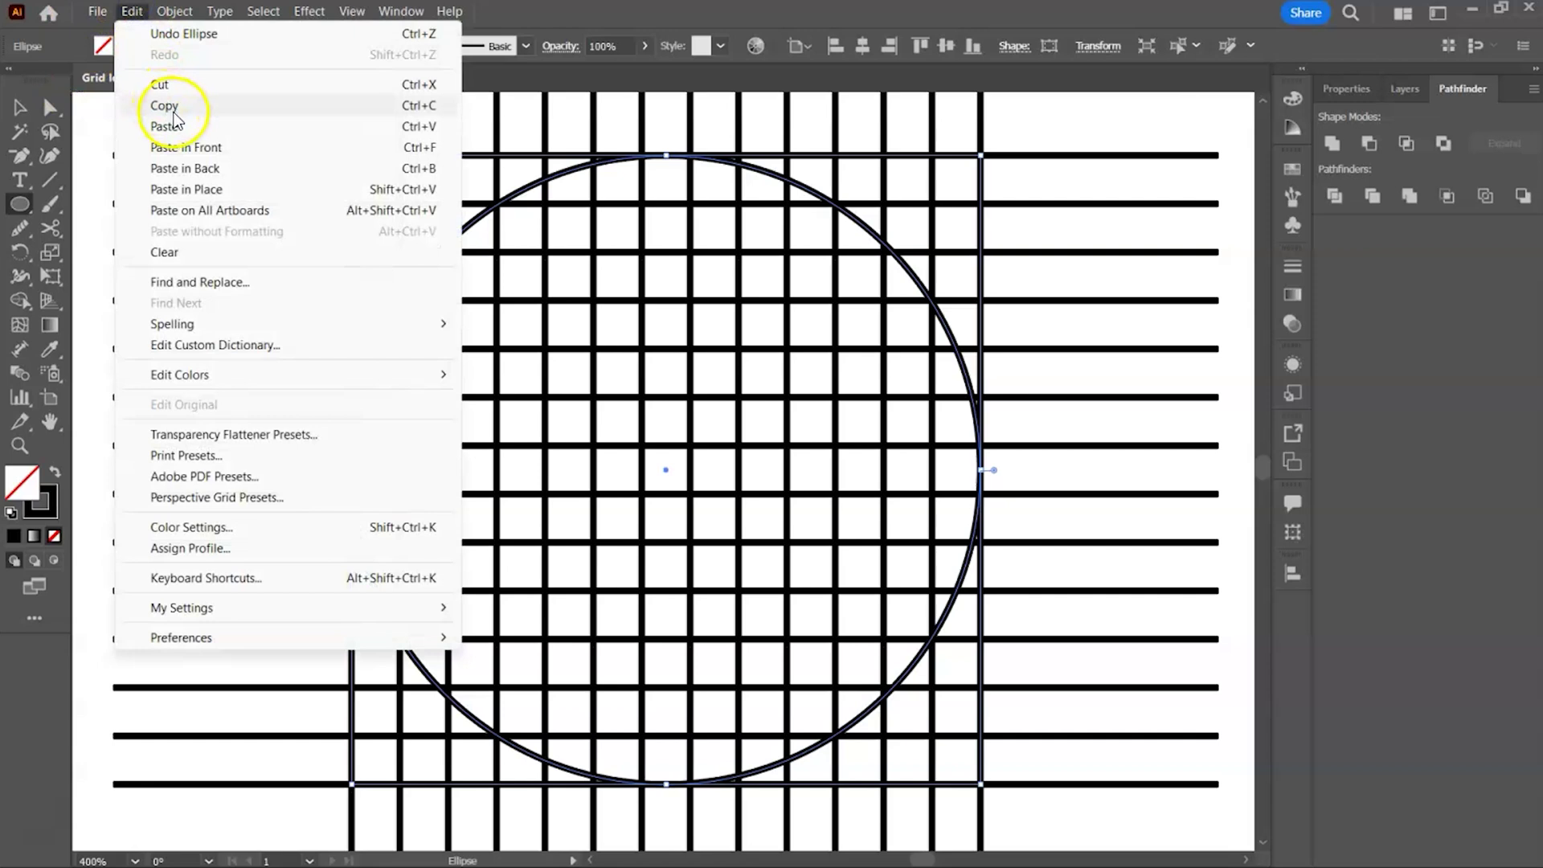
pyautogui.click(169, 106)
pyautogui.click(133, 12)
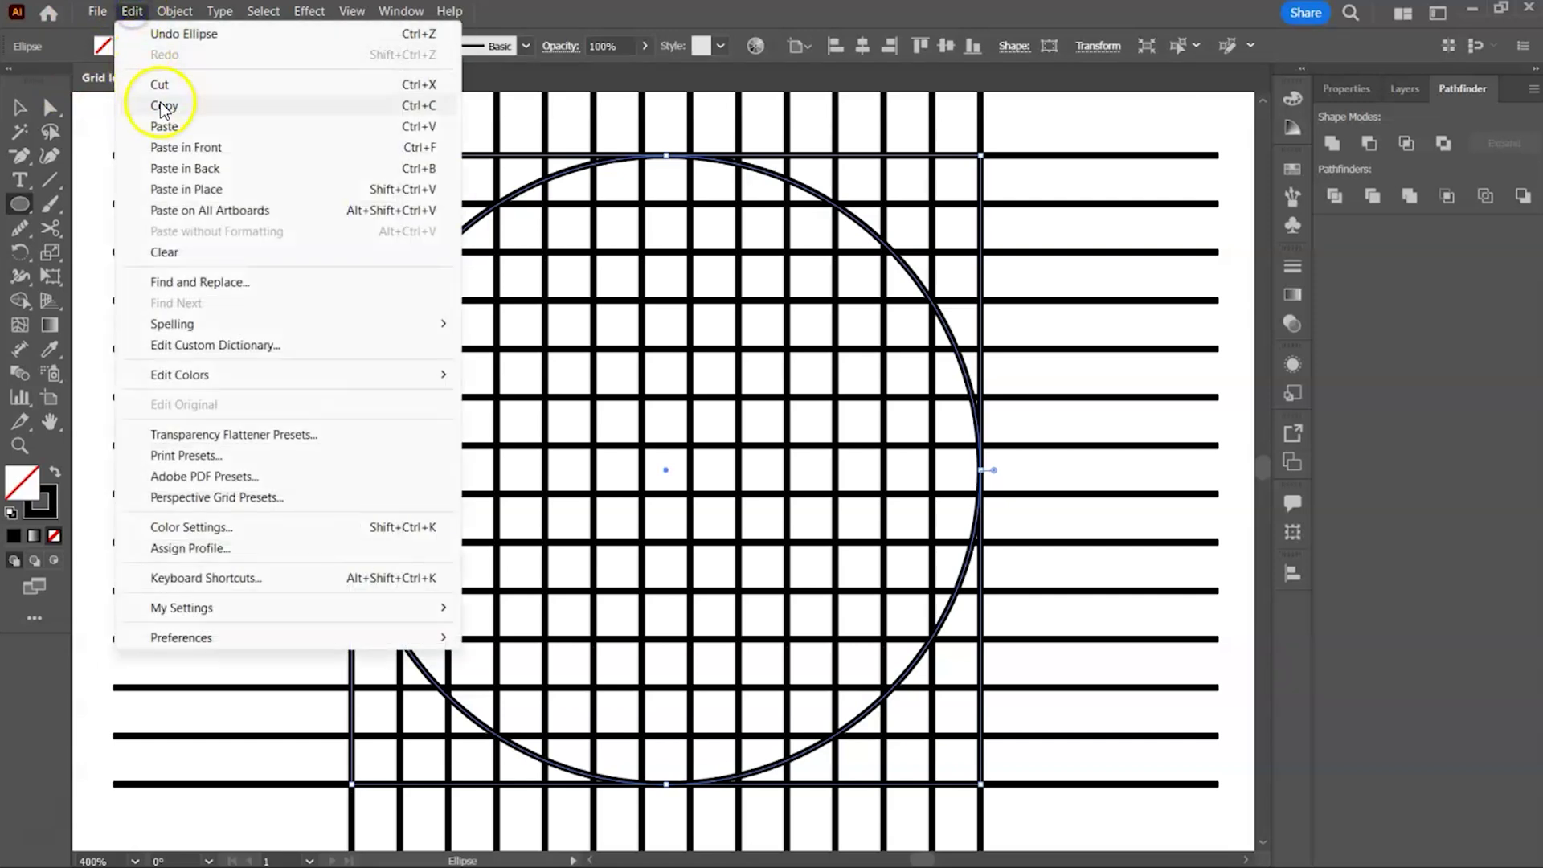
pyautogui.click(185, 191)
# Step: Scale the copied circle down about its center so it sits one grid cell inside the outer circle
pyautogui.click(22, 107)
pyautogui.moveTo(667, 471); pyautogui.dragTo(595, 470)
pyautogui.hotkey('ctrl', 'z')
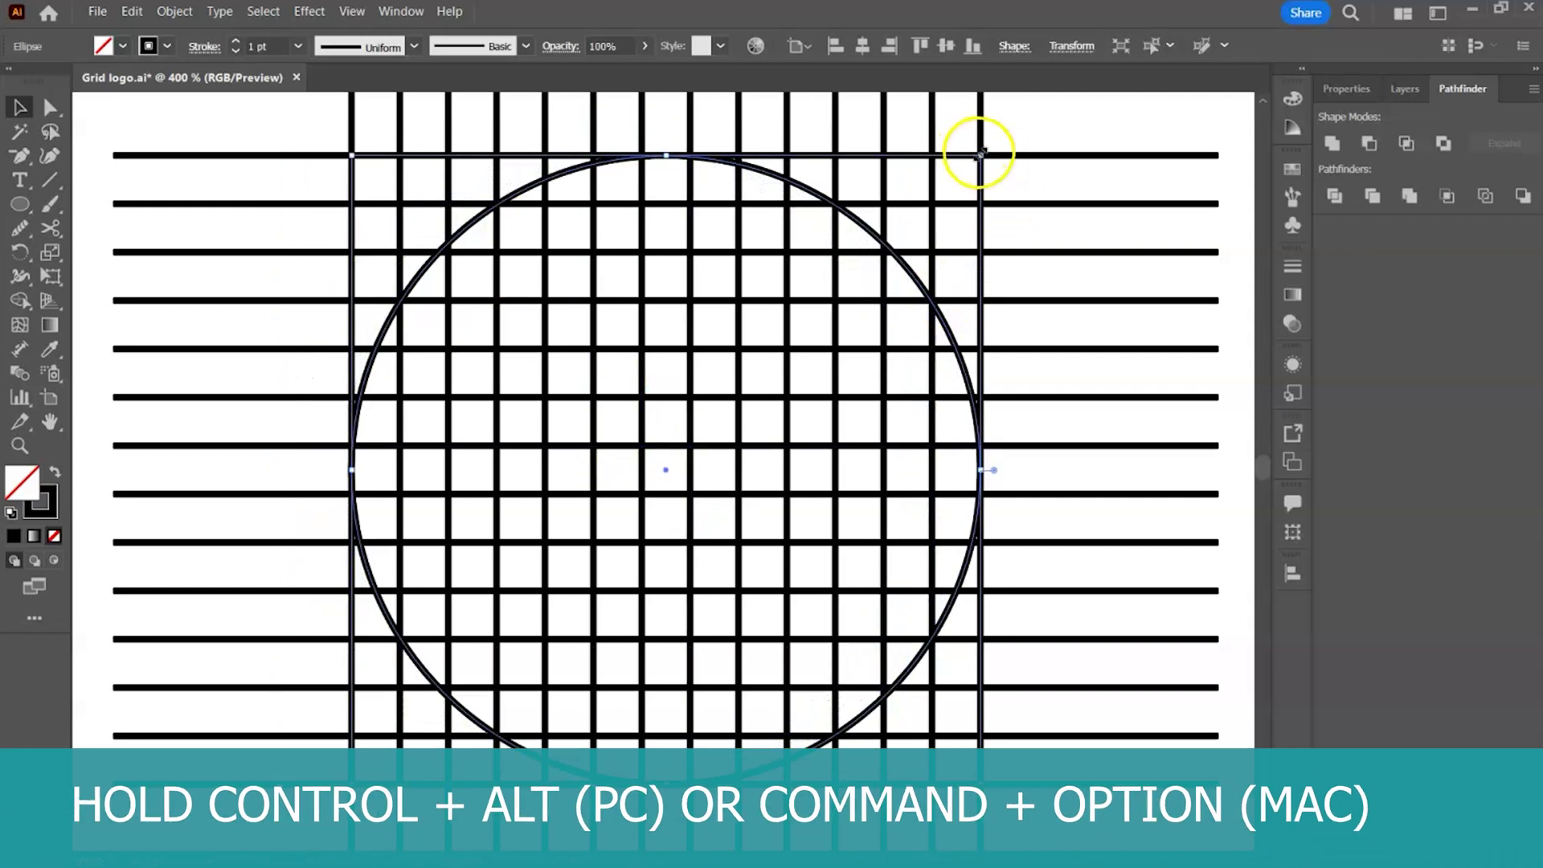
pyautogui.moveTo(979, 156); pyautogui.dragTo(931, 203)
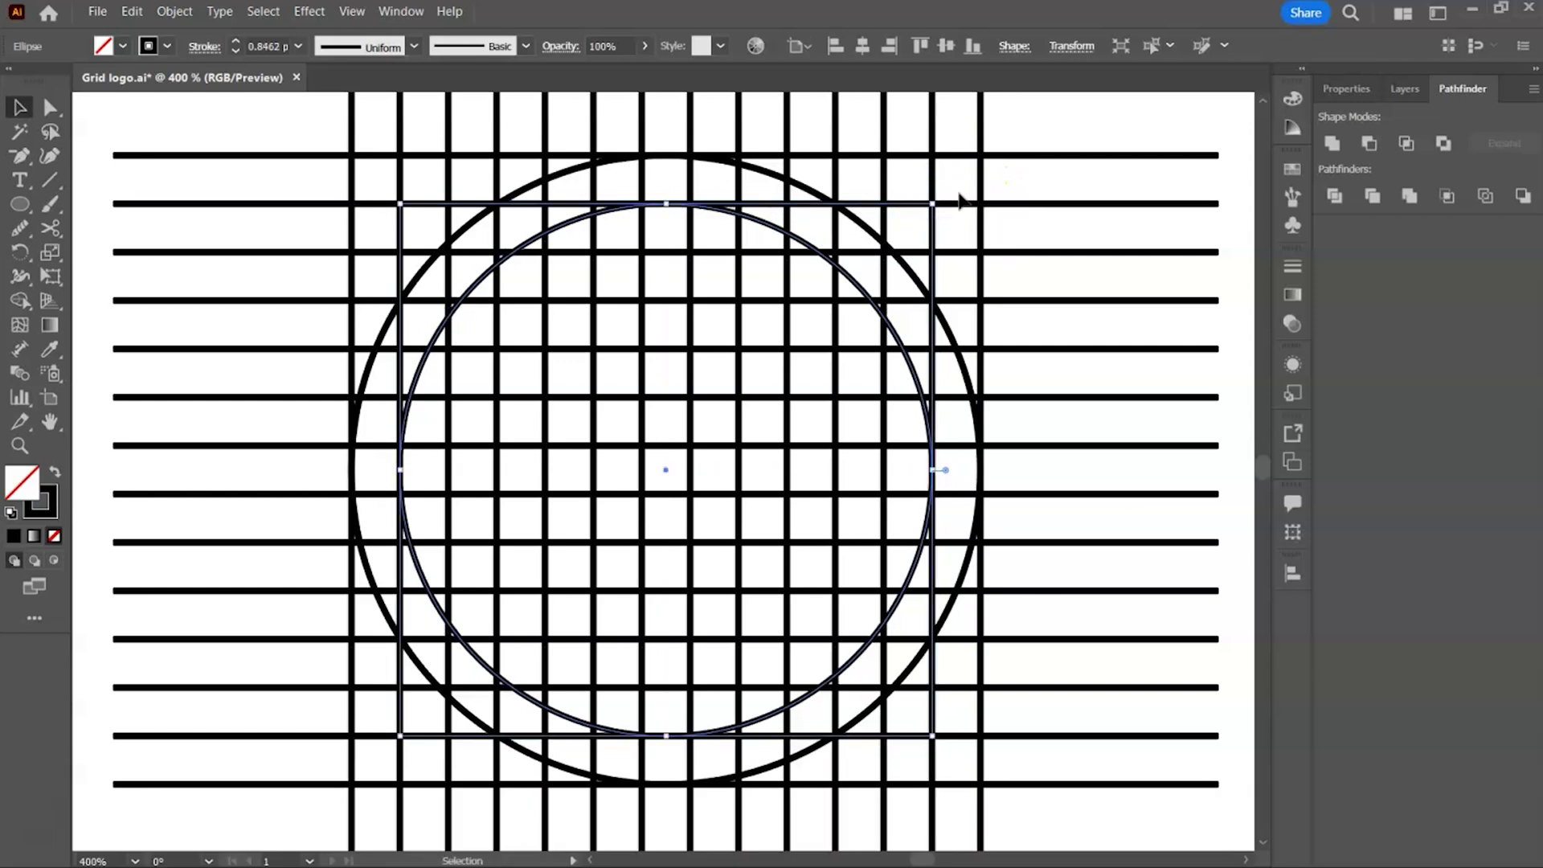
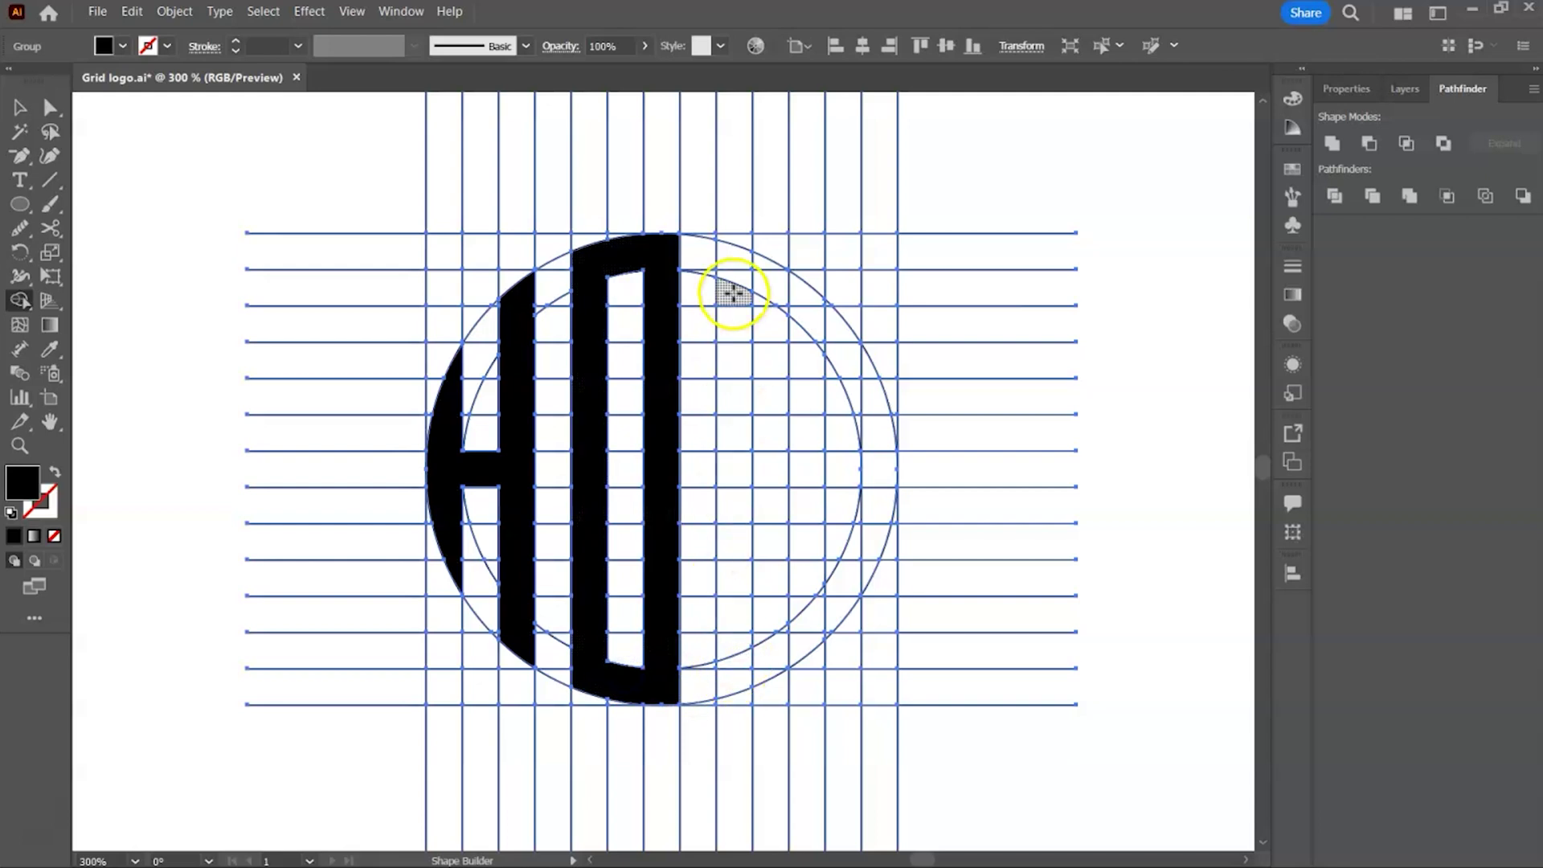
# Step: Build the letter M on the circle's right part with Shape Builder, merging its left stem, outer arc and middle stem
pyautogui.moveTo(733, 385); pyautogui.dragTo(731, 679)
pyautogui.moveTo(733, 258)
pyautogui.mouseDown()
pyautogui.moveTo(825, 326)
pyautogui.moveTo(870, 412)
pyautogui.moveTo(872, 566)
pyautogui.mouseUp()
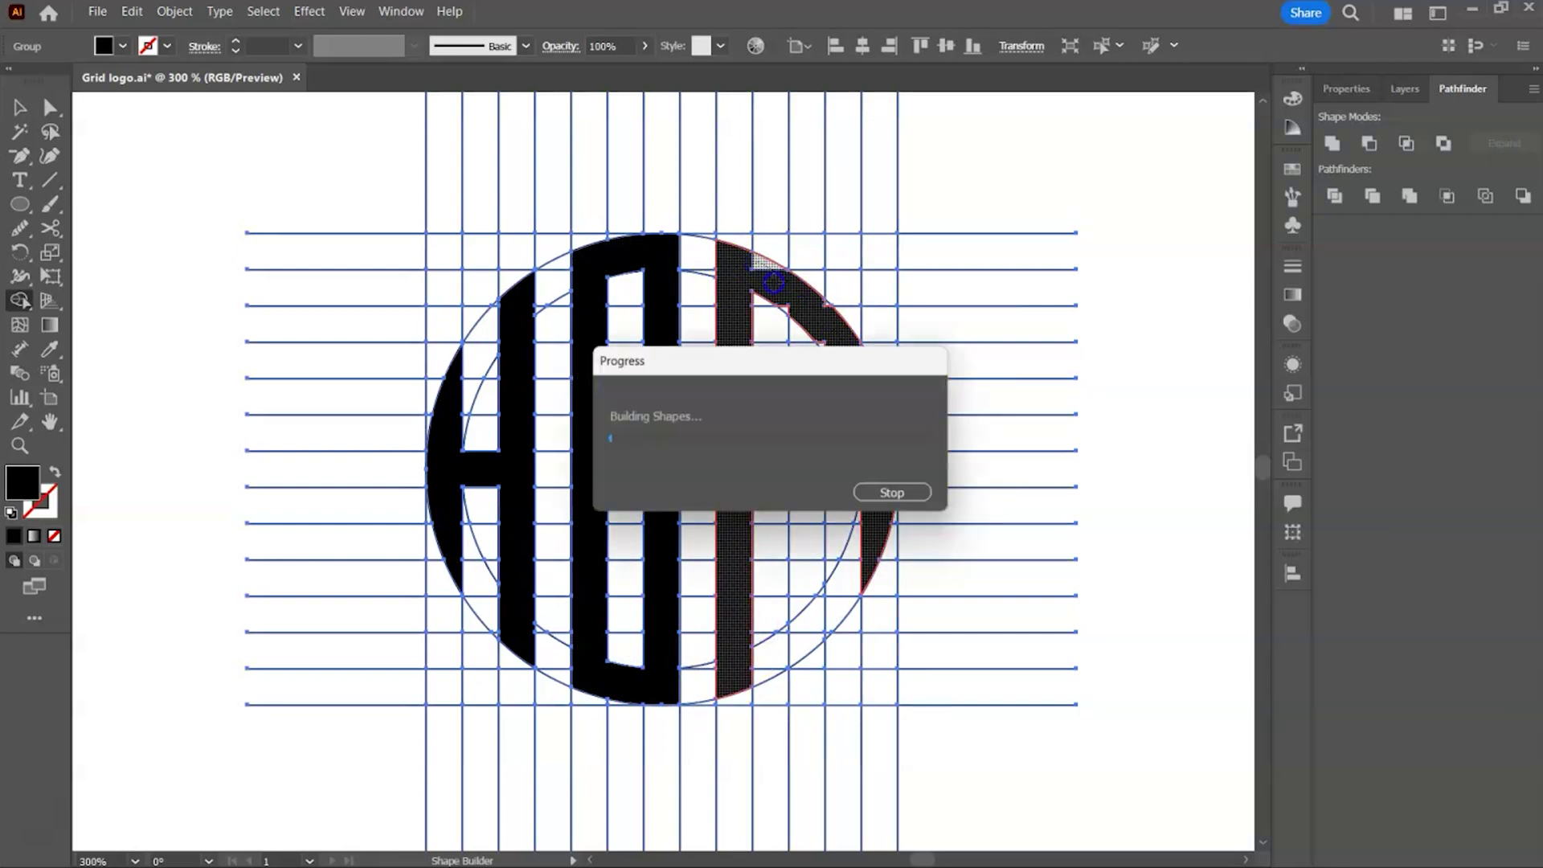
pyautogui.moveTo(824, 329)
pyautogui.mouseDown()
pyautogui.moveTo(819, 302)
pyautogui.moveTo(860, 413)
pyautogui.moveTo(830, 306)
pyautogui.moveTo(806, 445)
pyautogui.moveTo(805, 647)
pyautogui.mouseUp()
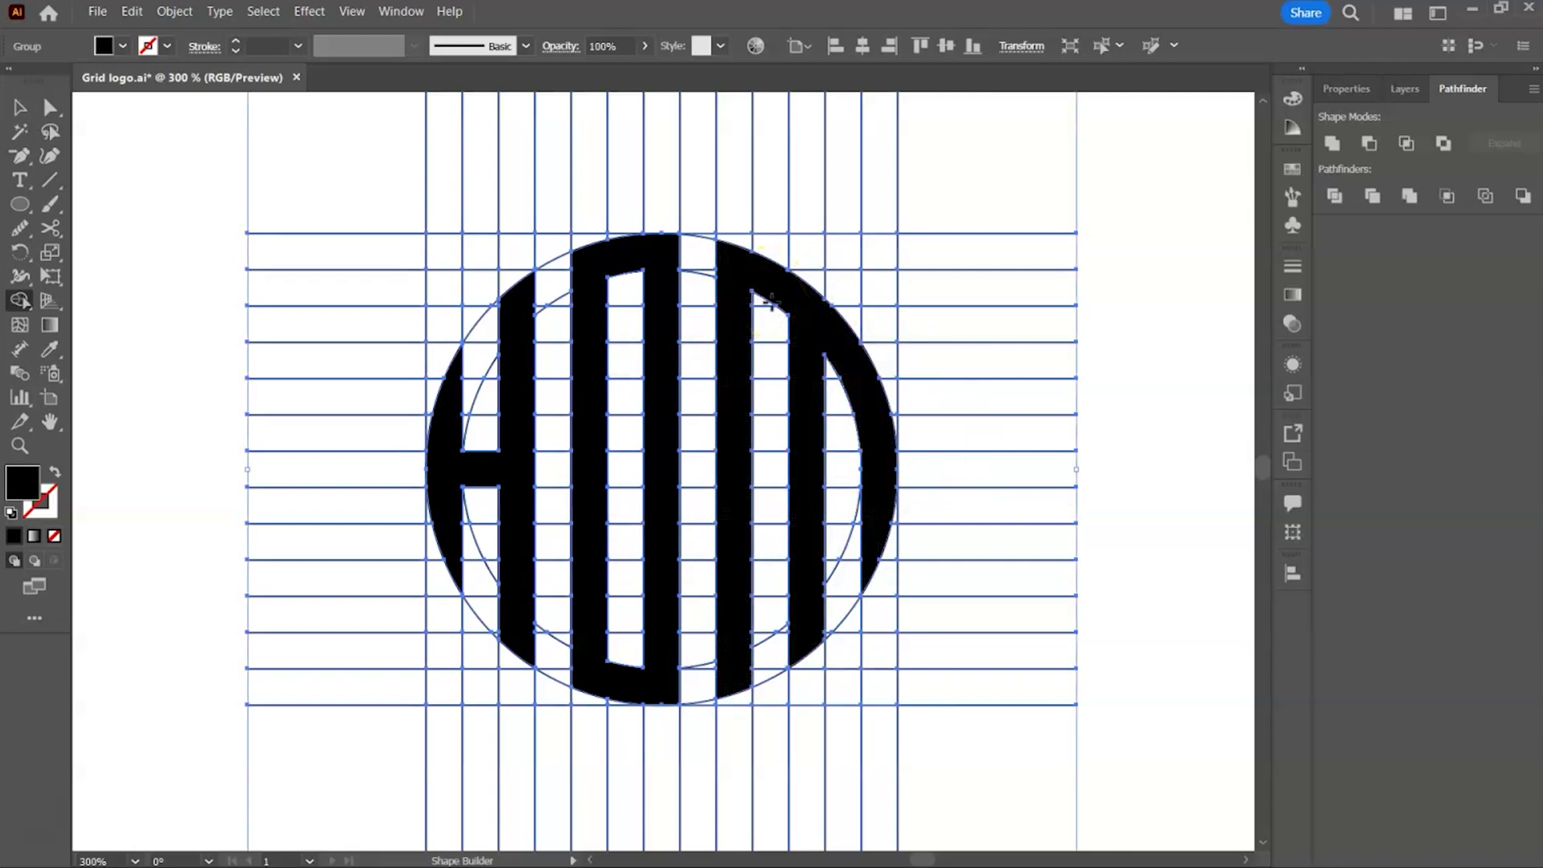
# Step: Ungroup the grid lines and the HOM letter shapes built on them
pyautogui.hotkey('ctrl', '+')
pyautogui.hotkey('ctrl', '+')
pyautogui.moveTo(445, 459); pyautogui.dragTo(428, 376)
pyautogui.hotkey('ctrl', '1')
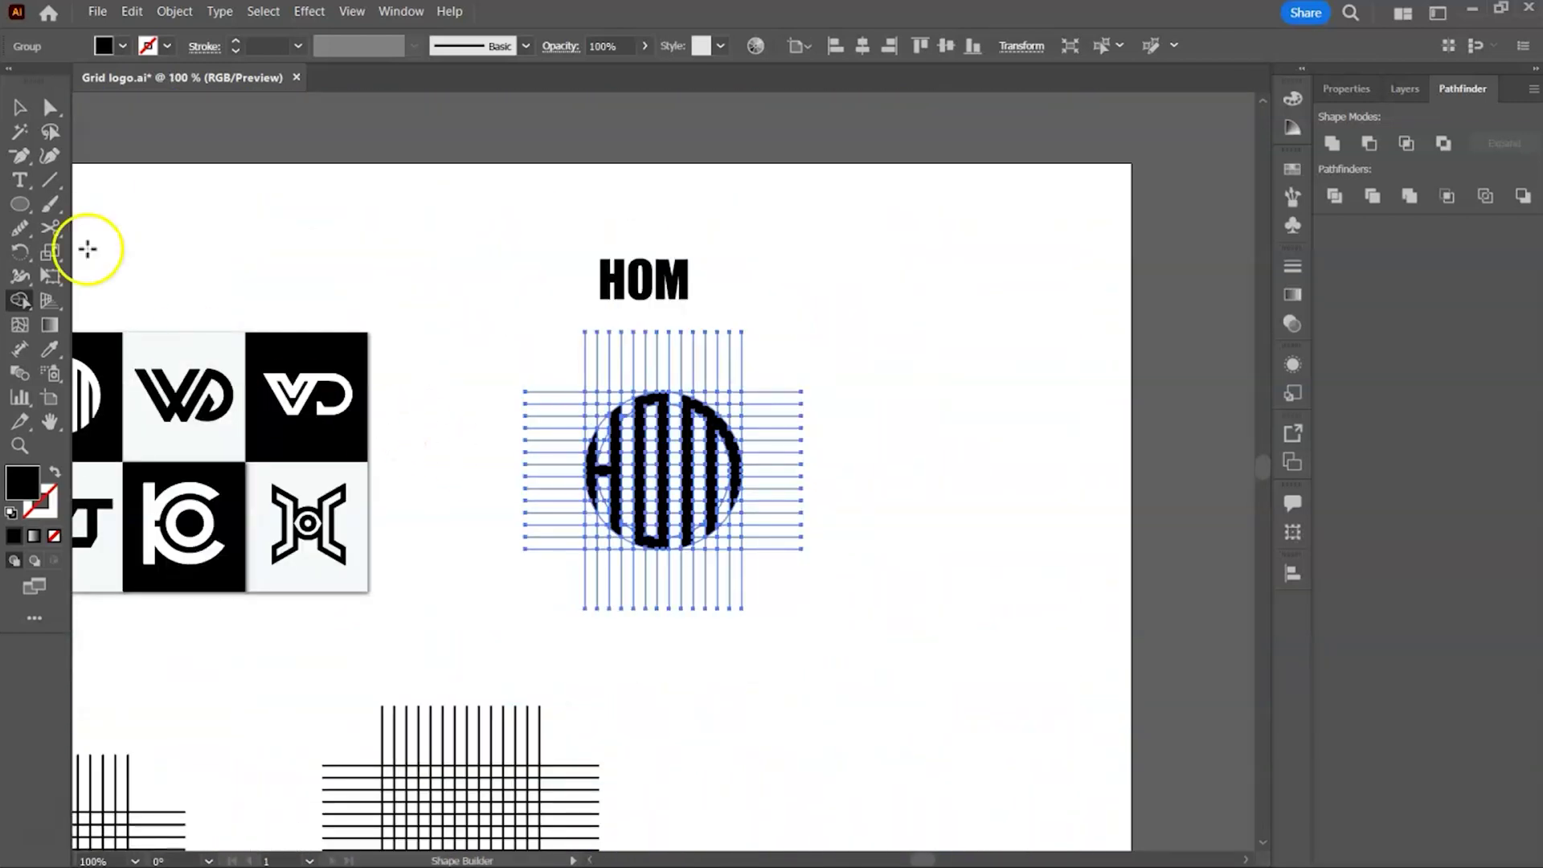
pyautogui.press('v')
pyautogui.click(174, 12)
pyautogui.click(175, 11)
pyautogui.click(175, 11)
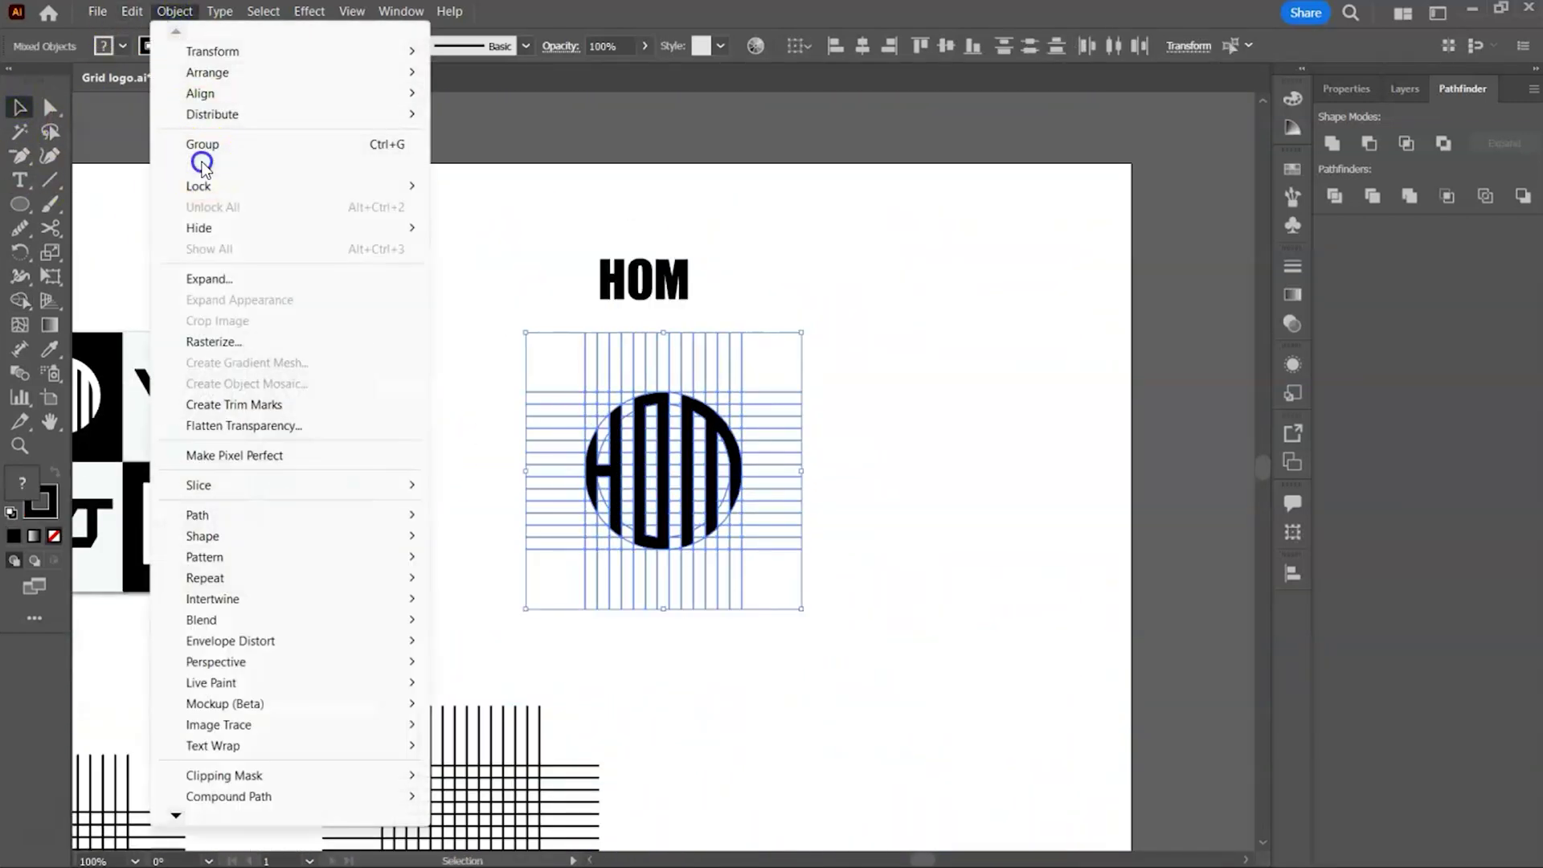
pyautogui.click(198, 165)
# Step: Move the H, O and M letter shapes off the grid to the free area beside the HOM text
pyautogui.hotkey('ctrl', '=')
pyautogui.hotkey('ctrl', '=')
pyautogui.hotkey('ctrl', '=')
pyautogui.hotkey('ctrl', '=')
pyautogui.hotkey('ctrl', '1')
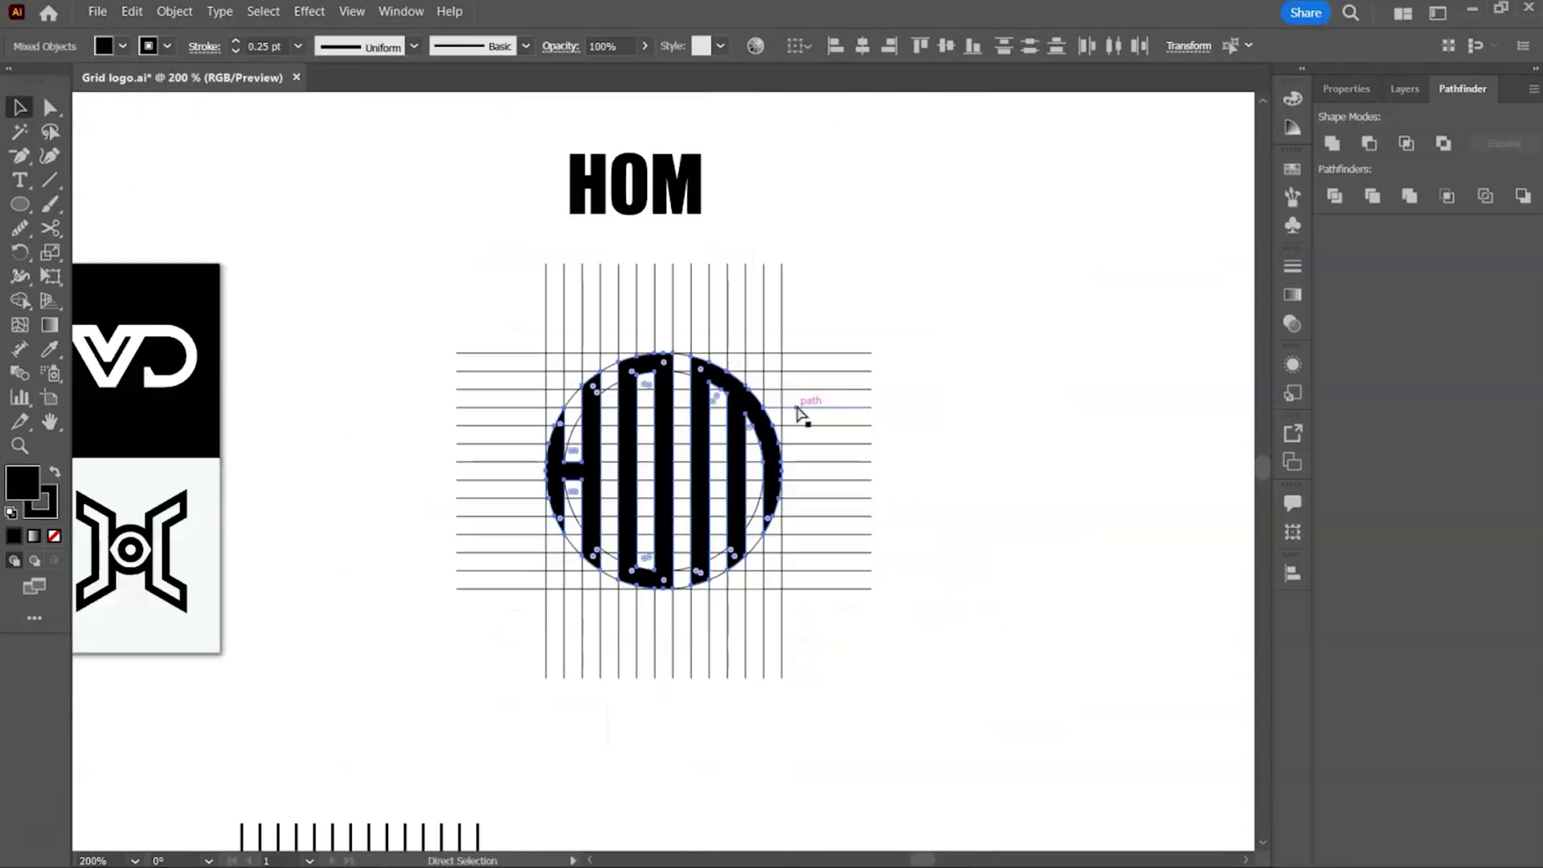
pyautogui.moveTo(604, 425); pyautogui.dragTo(881, 262)
pyautogui.click(943, 475)
# Step: Delete the leftover grid lines and circles and move the HOM monogram below the HOM text
pyautogui.click(578, 366)
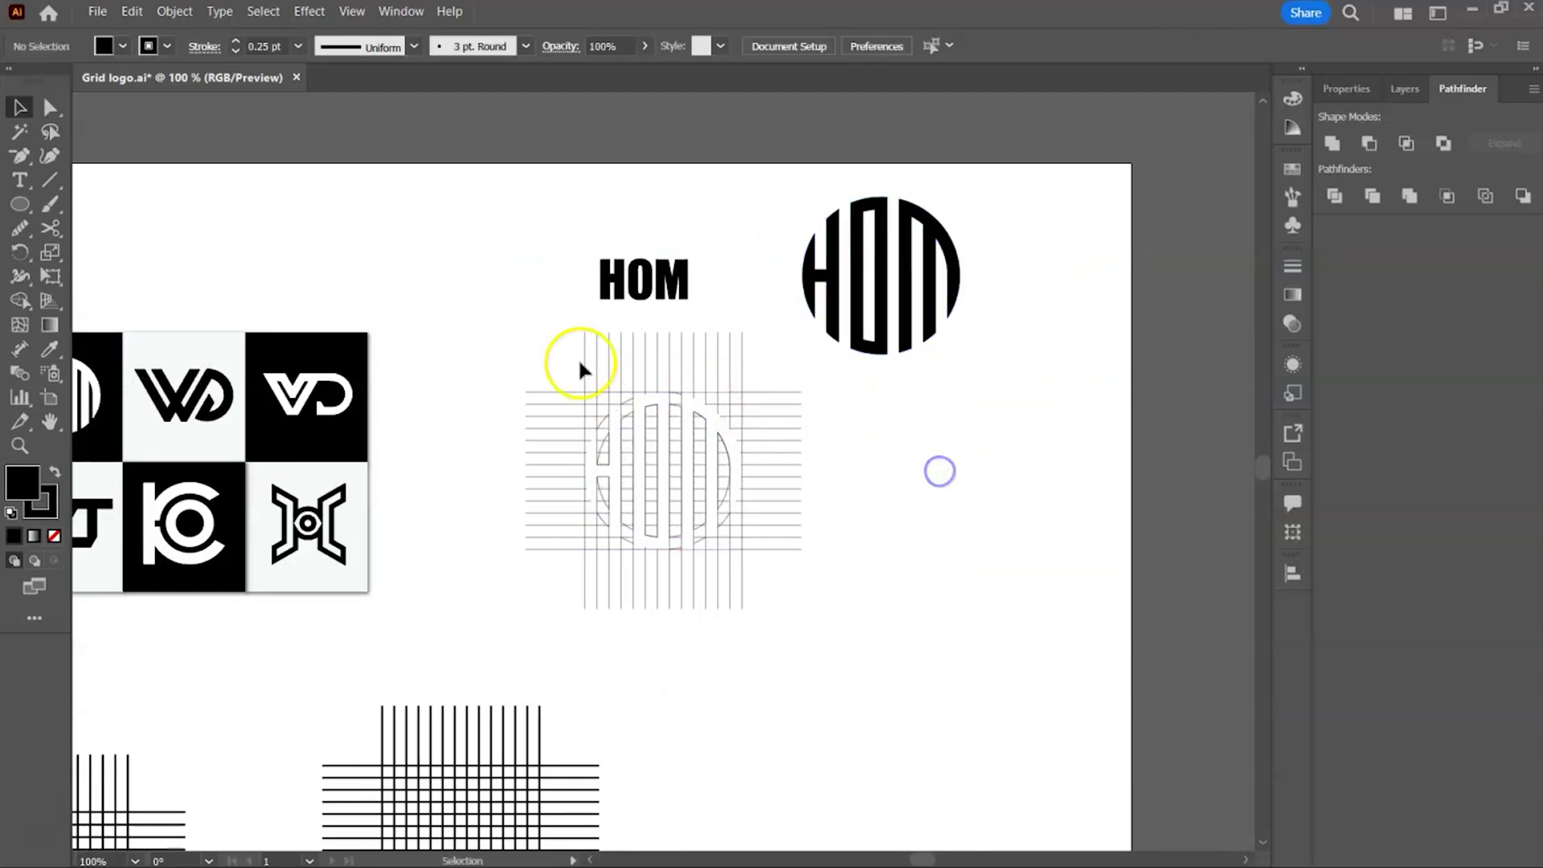
pyautogui.moveTo(685, 397)
pyautogui.mouseDown()
pyautogui.moveTo(803, 568)
pyautogui.moveTo(803, 541)
pyautogui.mouseUp()
pyautogui.press('Delete')
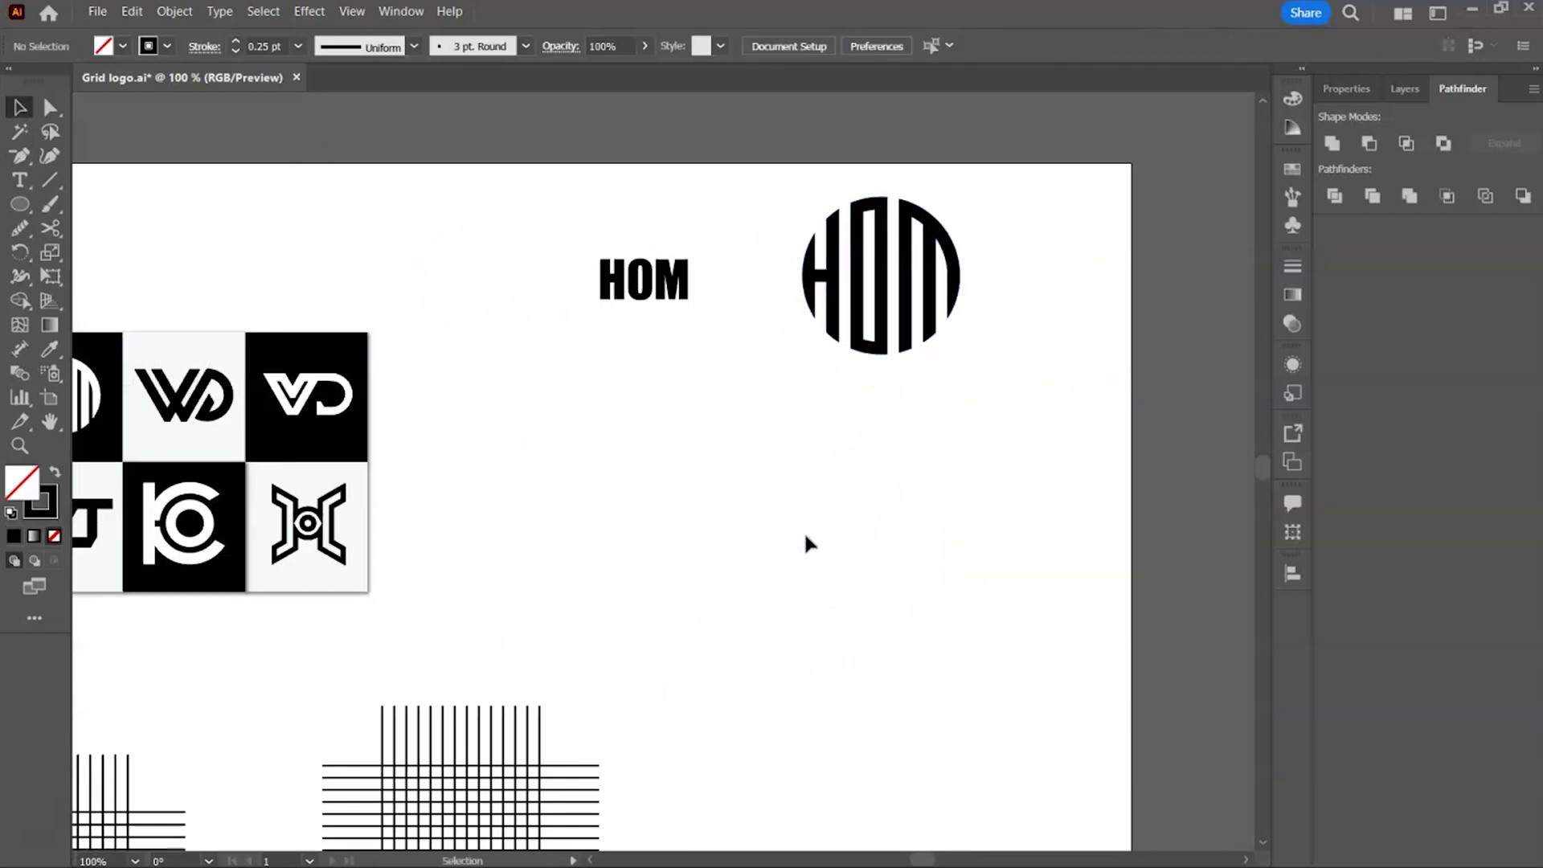
pyautogui.moveTo(879, 294); pyautogui.dragTo(638, 442)
pyautogui.press('a')
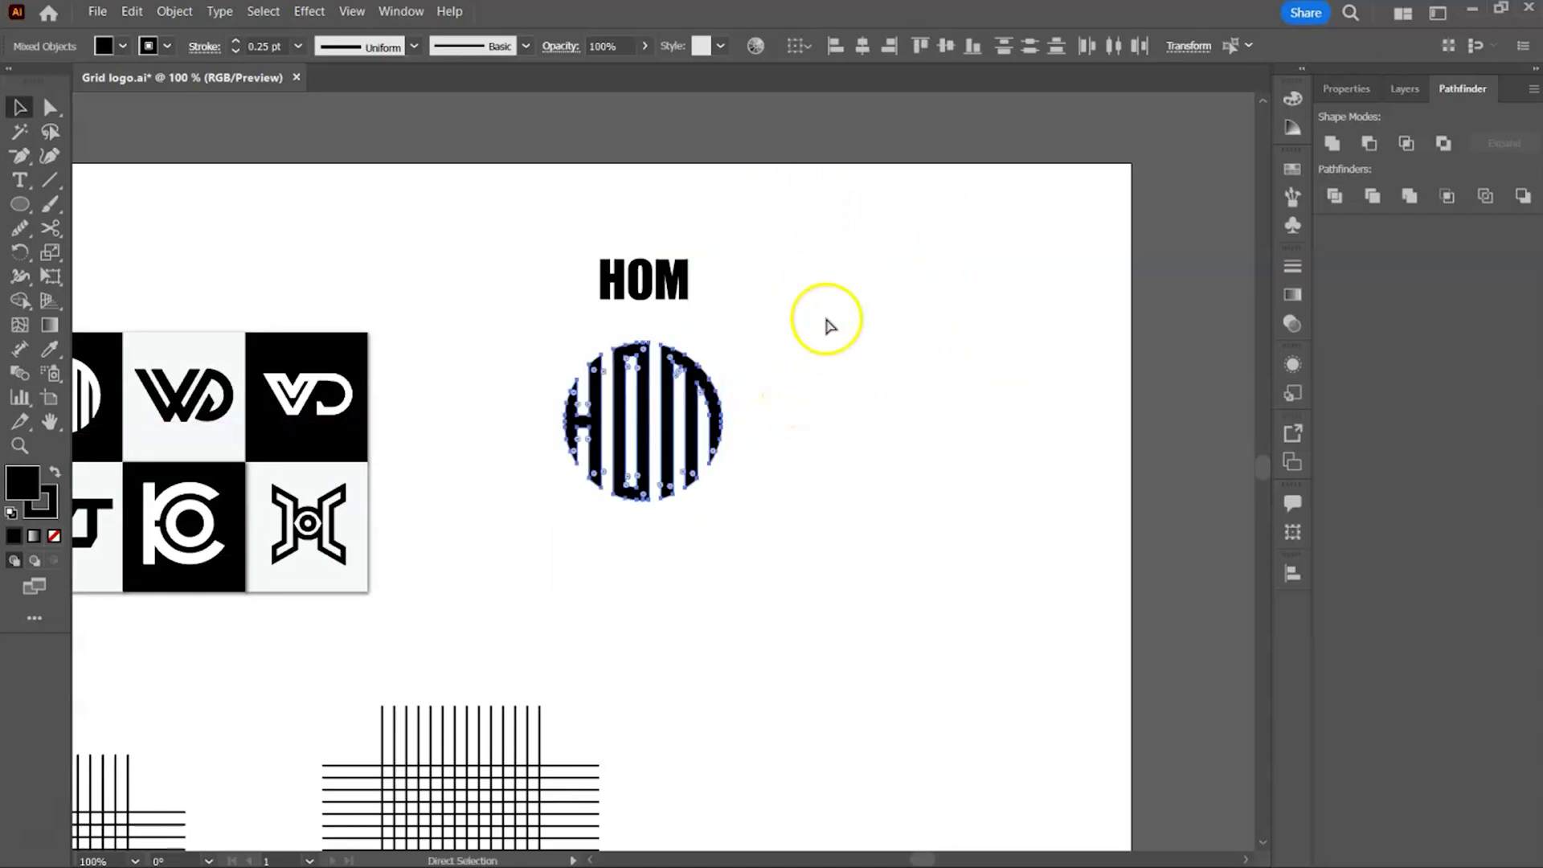
# Step: Thicken the HOM monogram by setting its stroke to 2 pt
pyautogui.hotkey('ctrl', '+')
pyautogui.press('v')
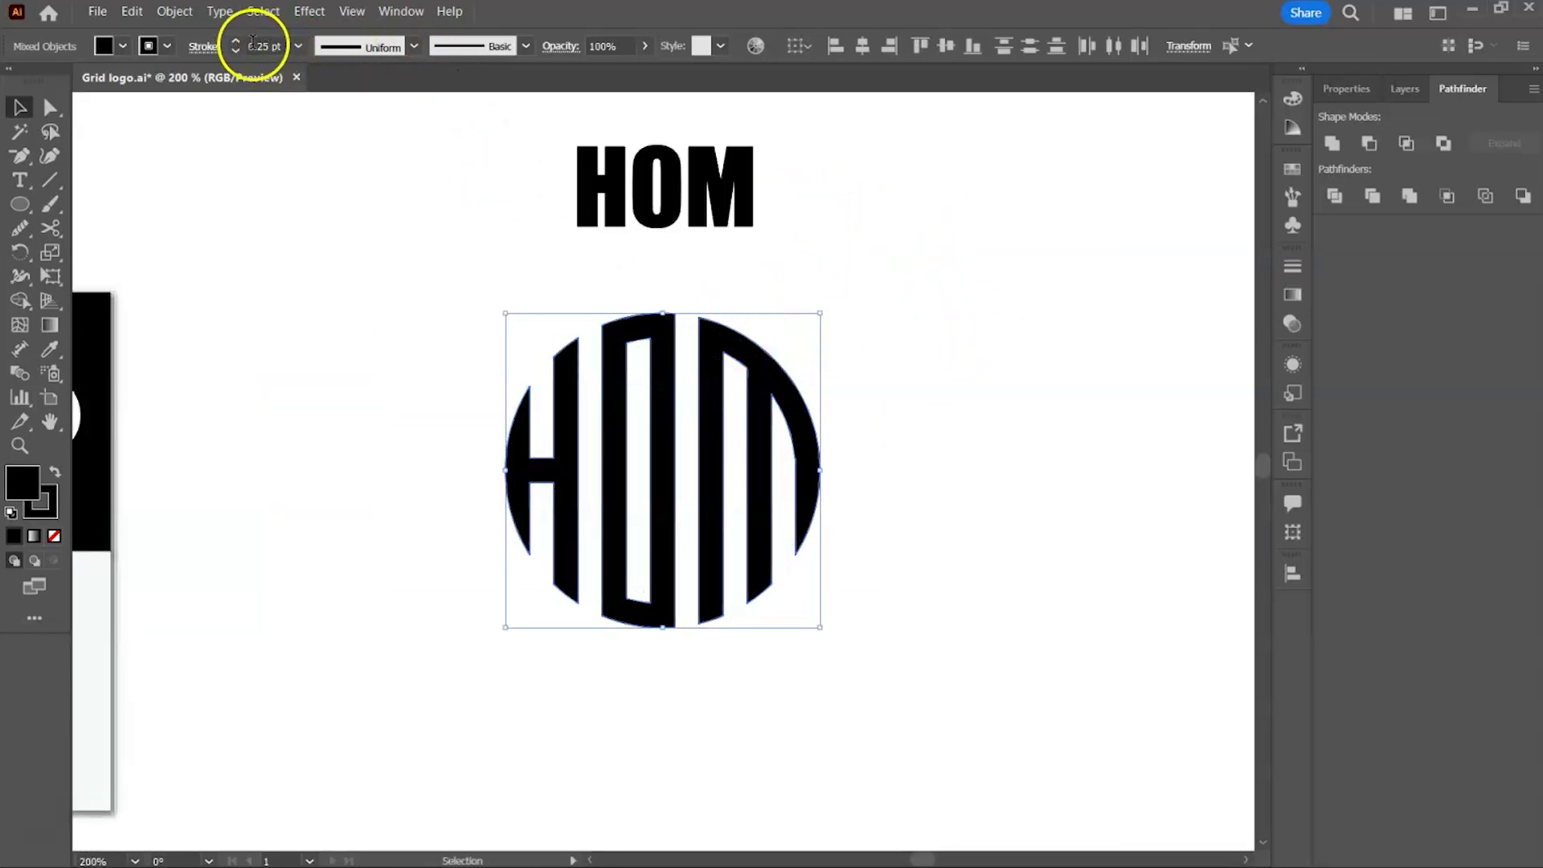
pyautogui.click(237, 39)
pyautogui.click(234, 39)
pyautogui.click(235, 41)
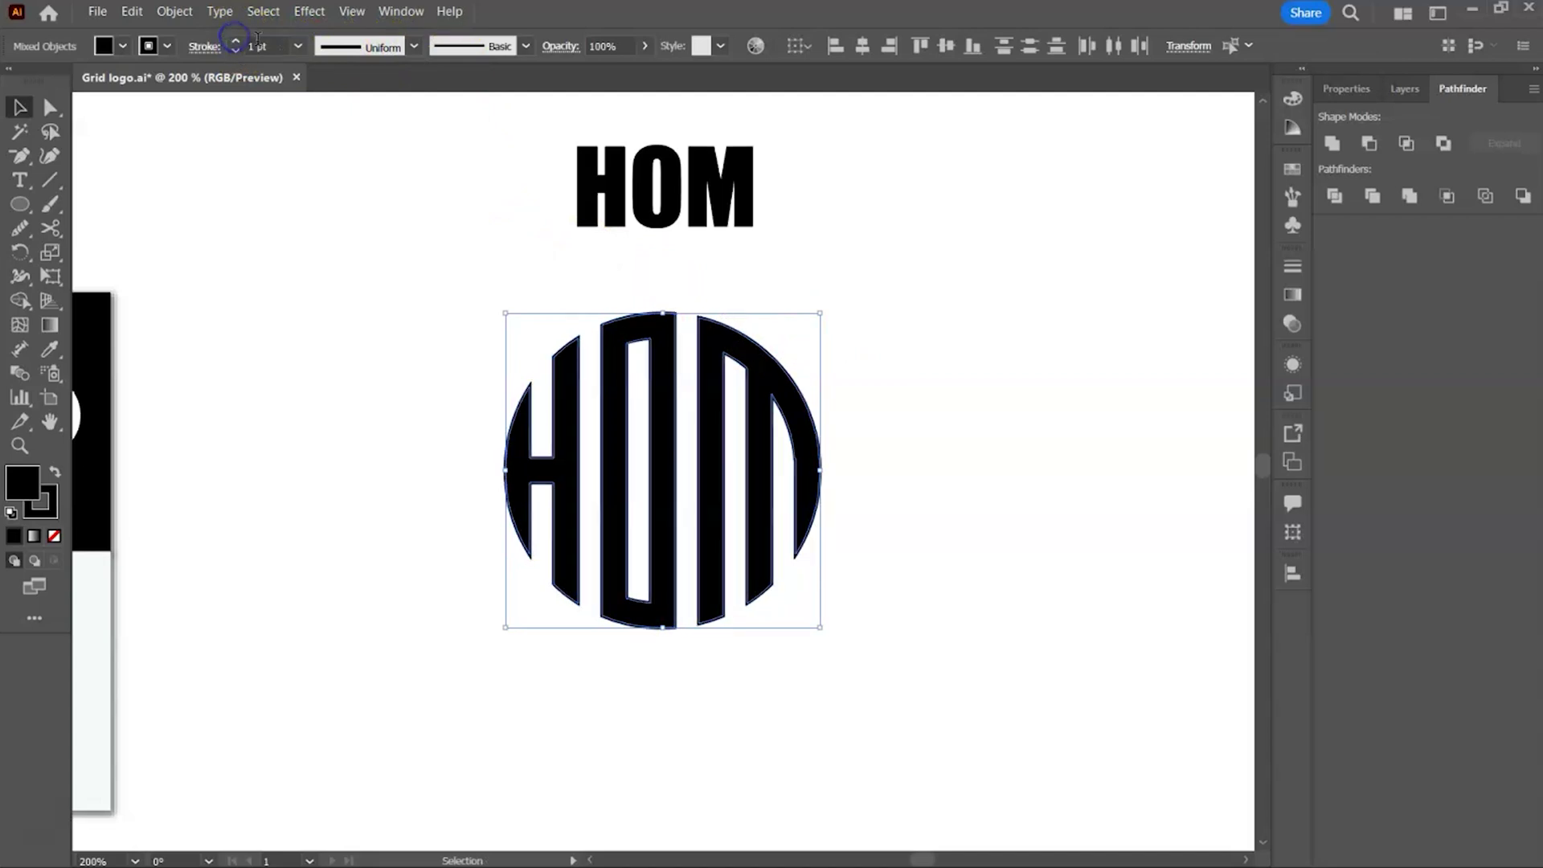
pyautogui.click(236, 41)
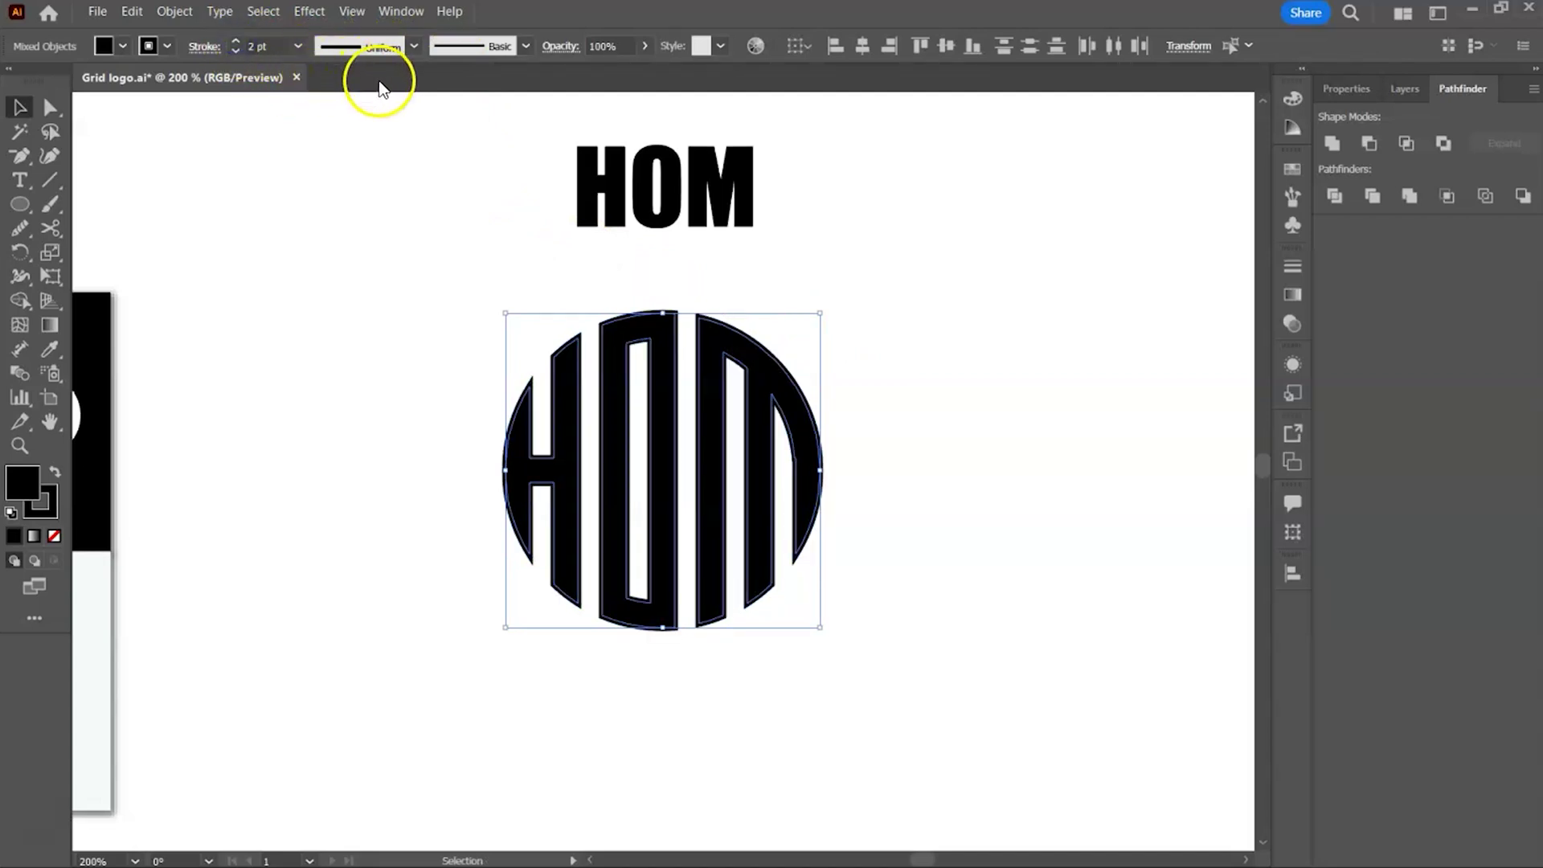
# Step: Expand the monogram's fill and stroke and unite the resulting shapes with Pathfinder
pyautogui.click(177, 11)
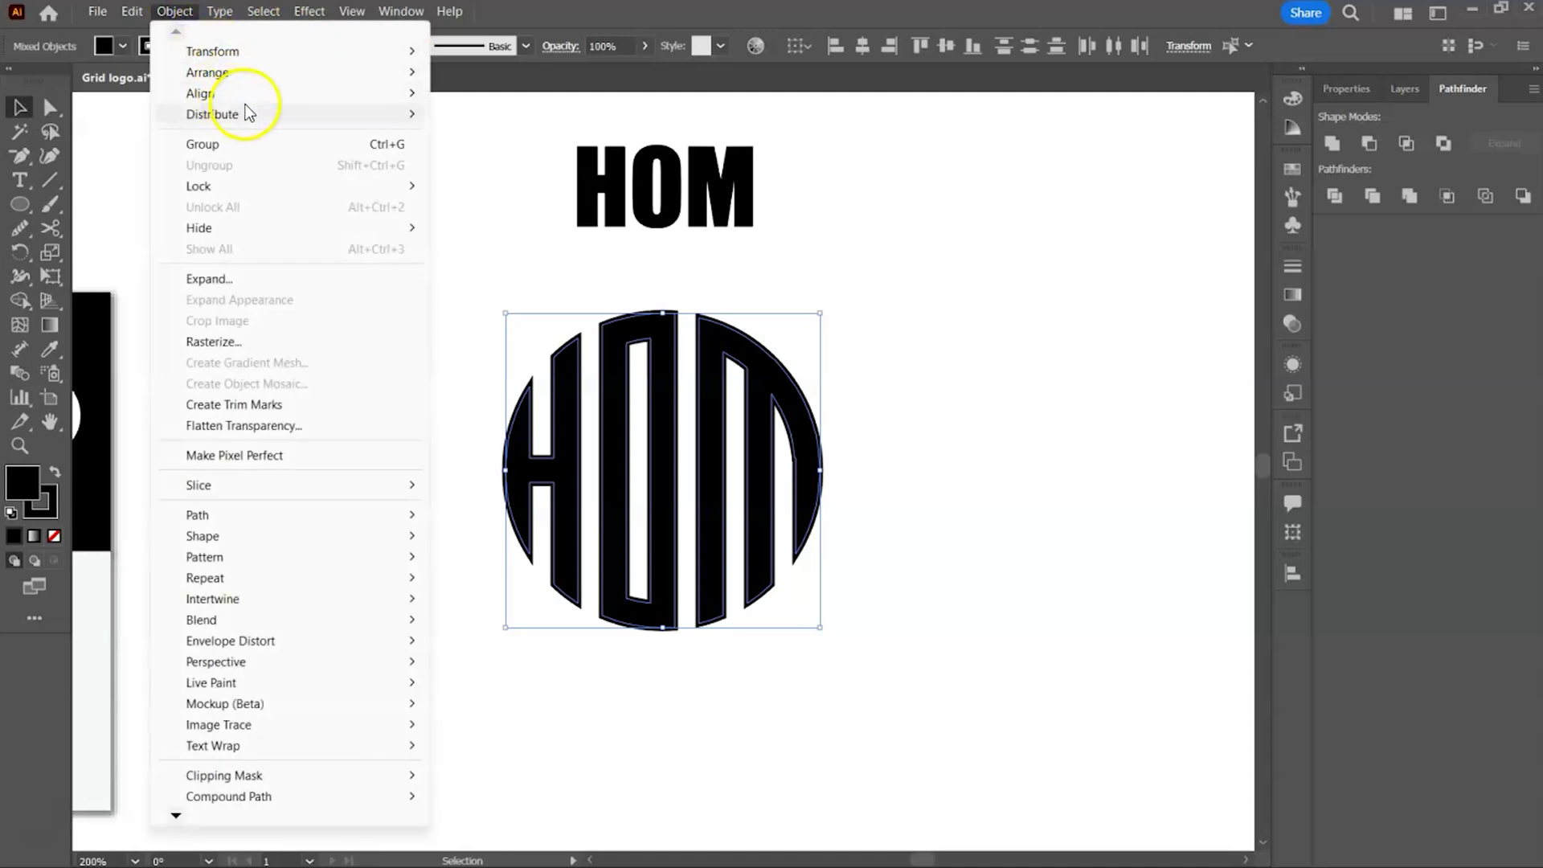
pyautogui.click(215, 278)
pyautogui.click(751, 569)
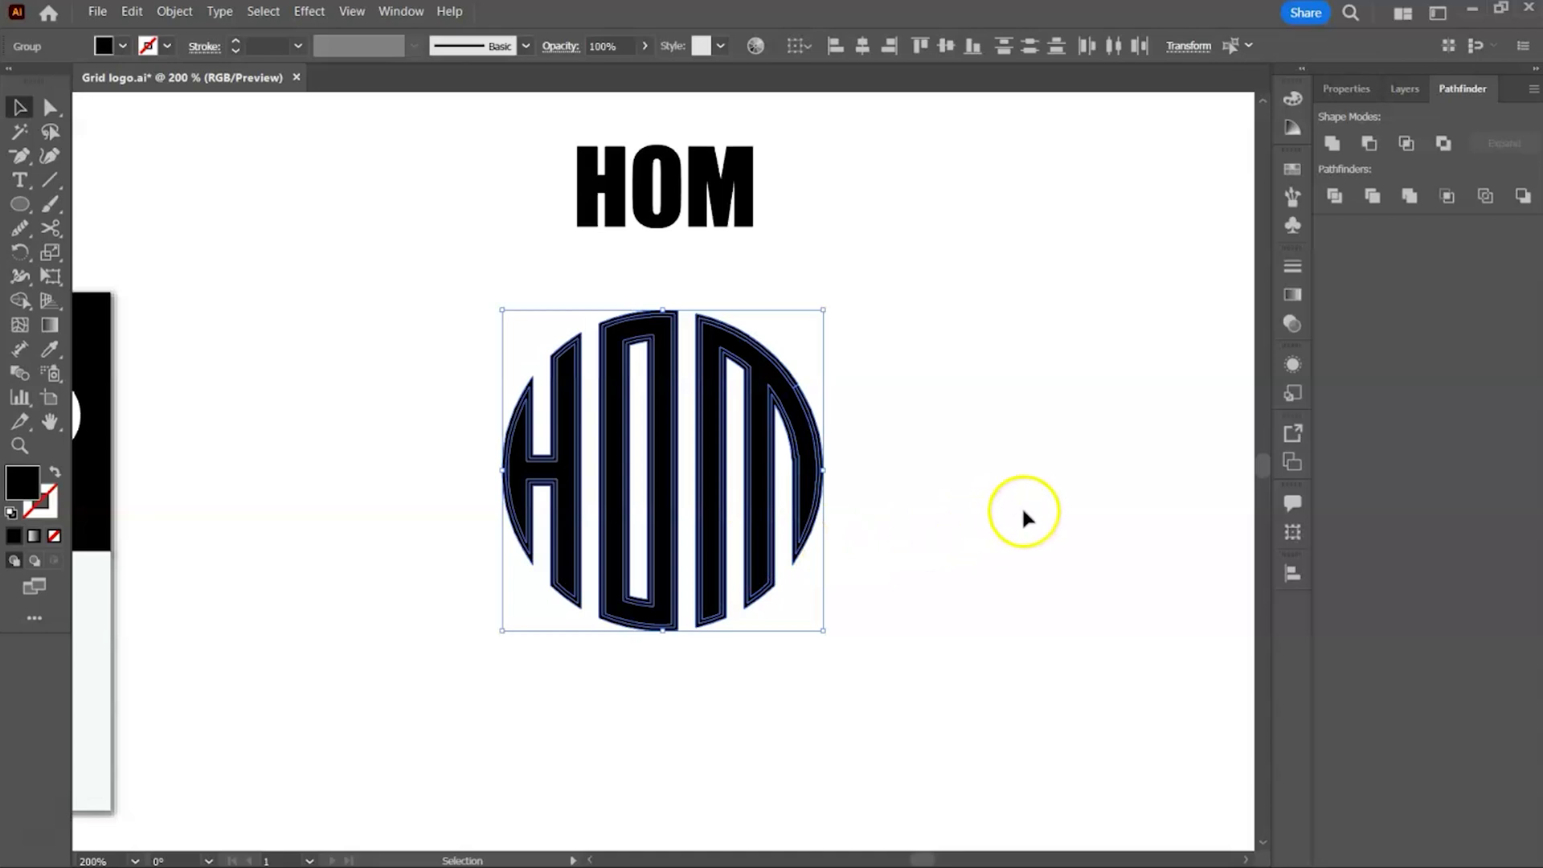
pyautogui.click(1332, 143)
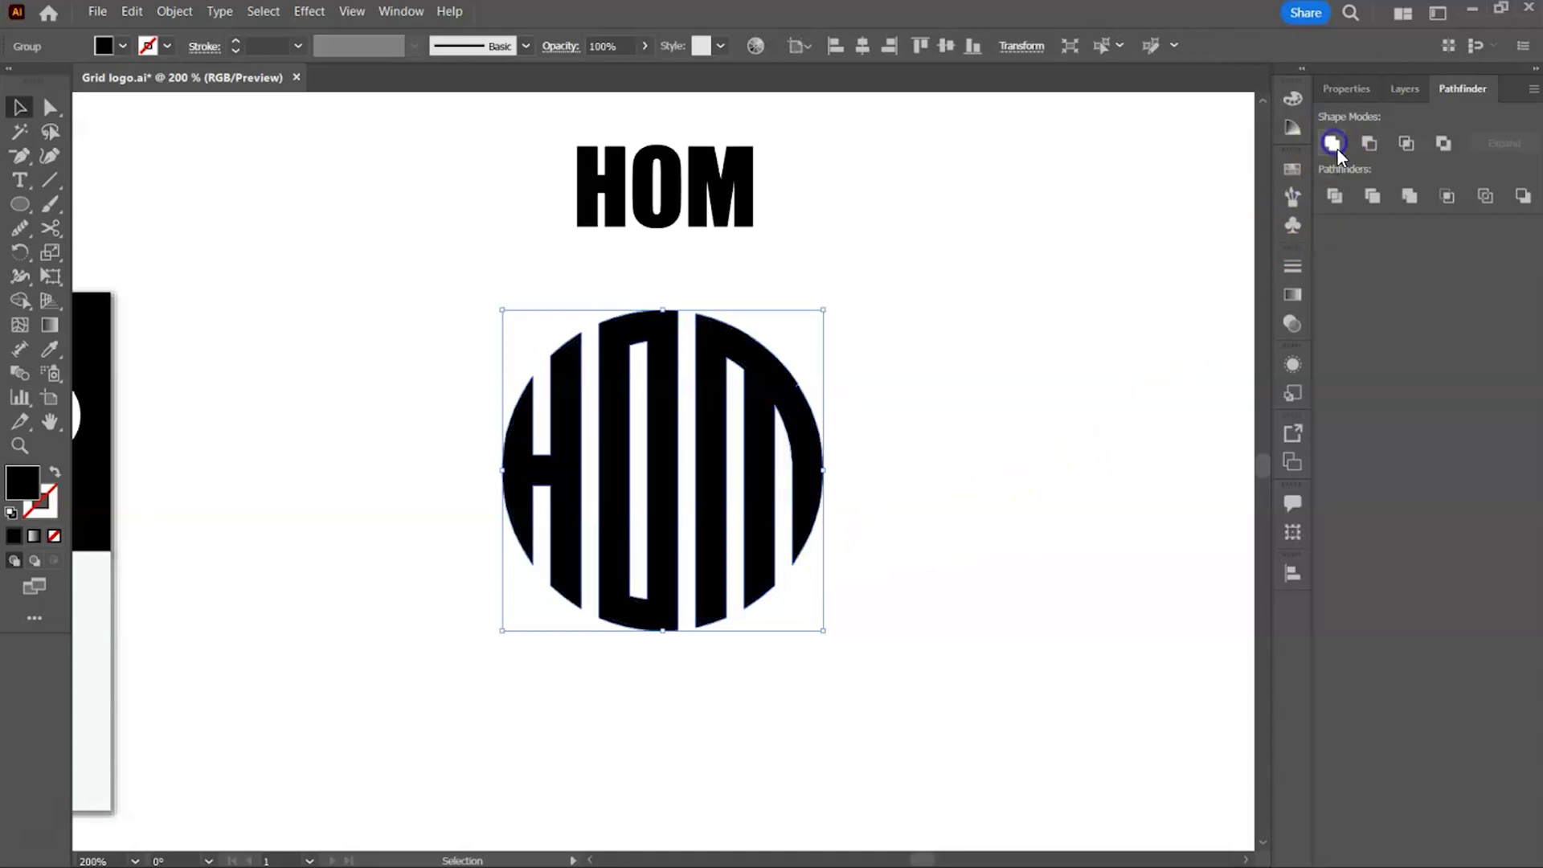
pyautogui.click(960, 320)
# Step: Place the HOM monogram at a smaller size above the logo samples and delete the HOM text
pyautogui.hotkey('ctrl', '-')
pyautogui.hotkey('ctrl', '-')
pyautogui.hotkey('ctrl', '-')
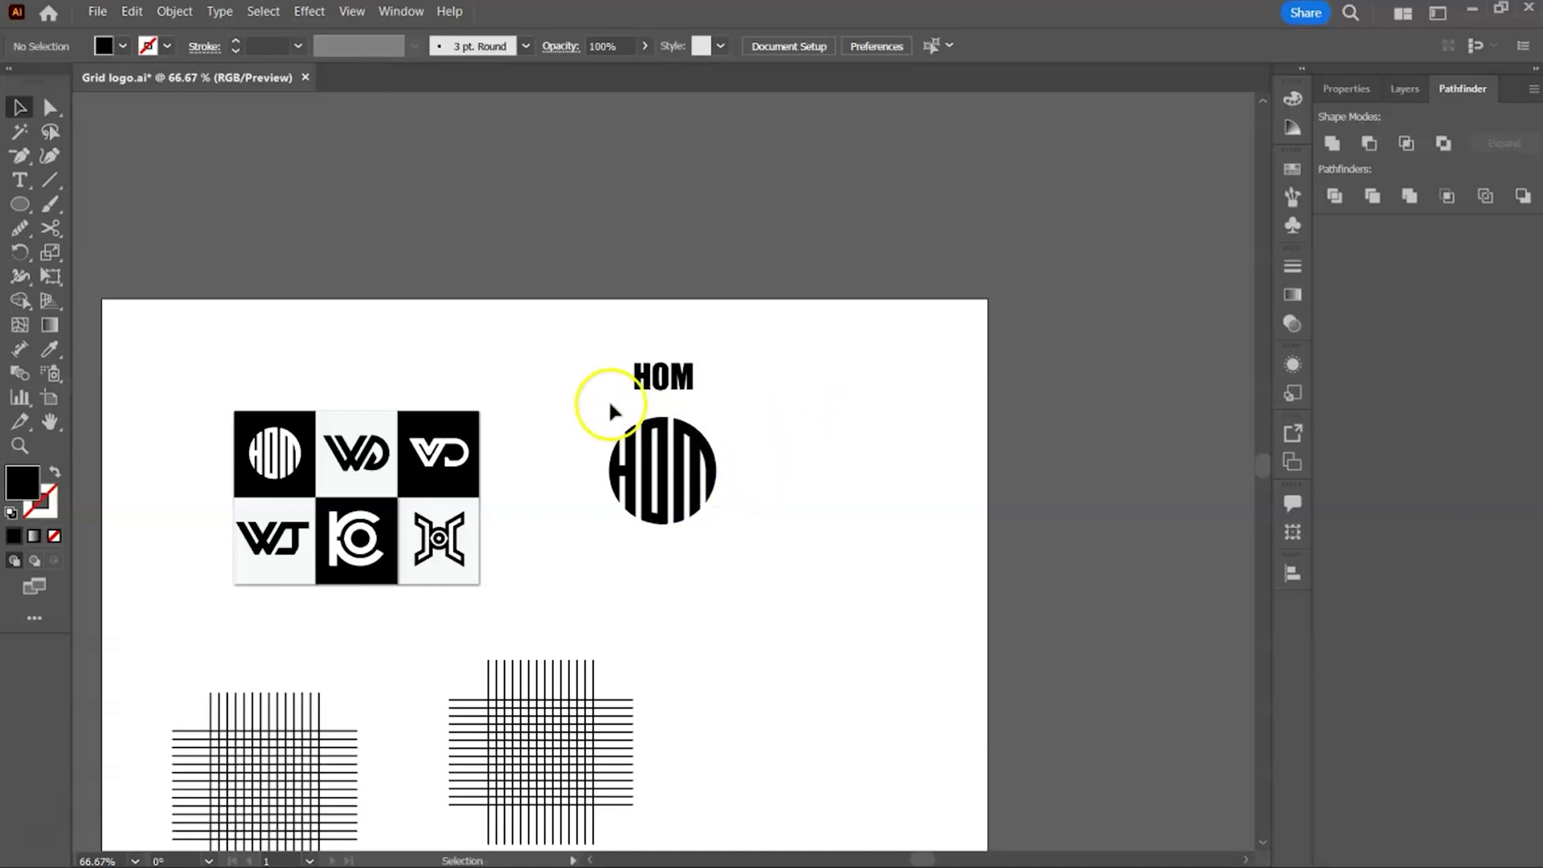
pyautogui.click(655, 454)
pyautogui.moveTo(710, 494)
pyautogui.mouseDown()
pyautogui.moveTo(327, 399)
pyautogui.moveTo(326, 379)
pyautogui.mouseUp()
pyautogui.click(663, 376)
pyautogui.press('Delete')
# Step: Place a duplicate of the second crossed grid in the empty area beside the logo samples
pyautogui.moveTo(780, 668); pyautogui.dragTo(837, 461)
pyautogui.moveTo(475, 469); pyautogui.dragTo(740, 618)
pyautogui.moveTo(646, 577); pyautogui.dragTo(727, 287)
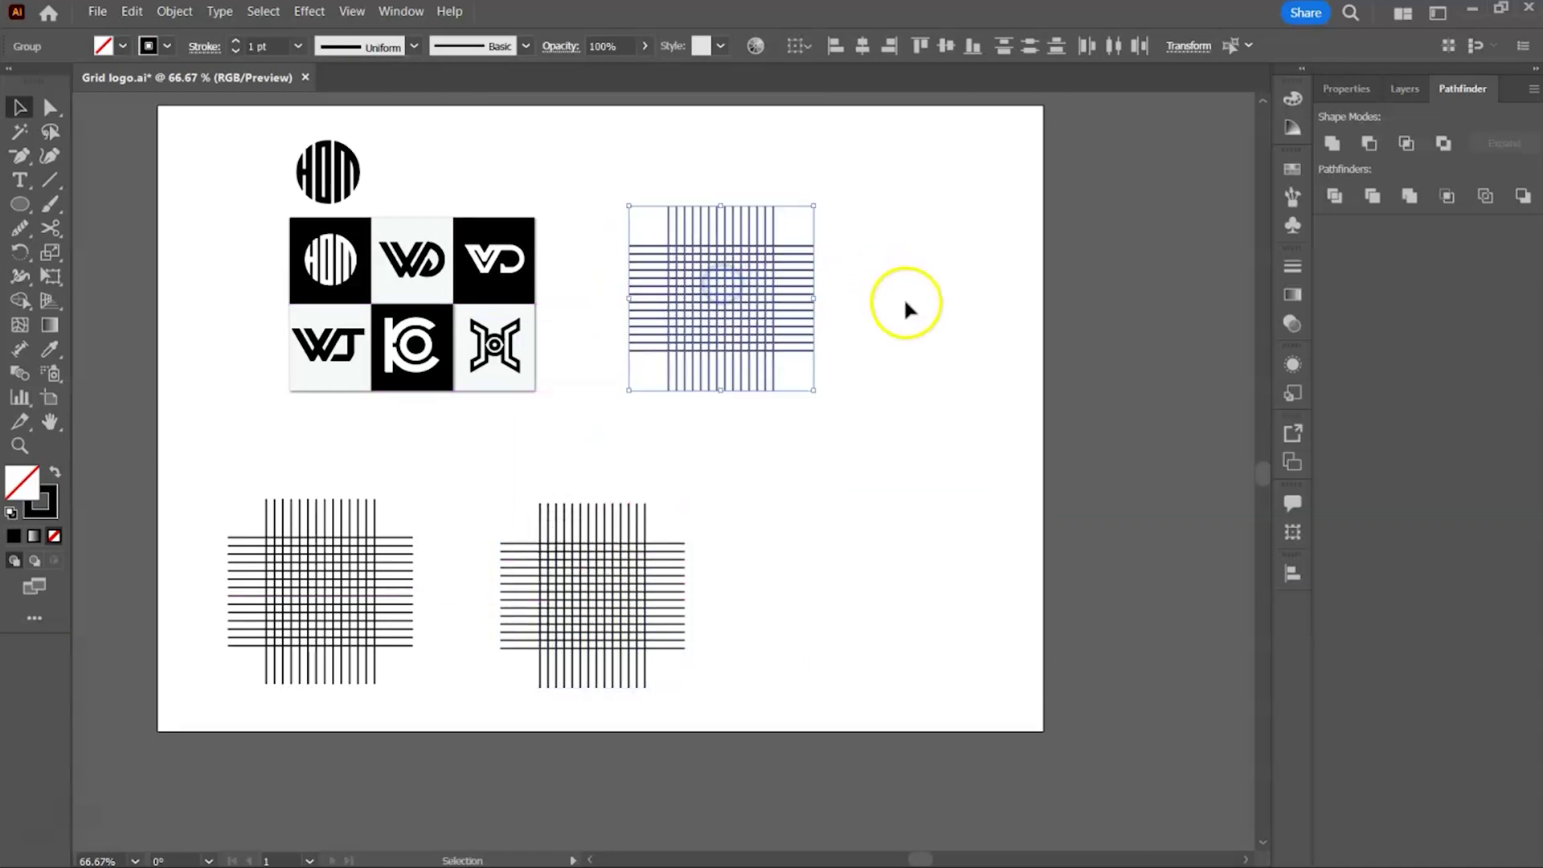
pyautogui.click(901, 302)
# Step: Paste the WD text and position it just above the duplicated grid
pyautogui.hotkey('ctrl', '+')
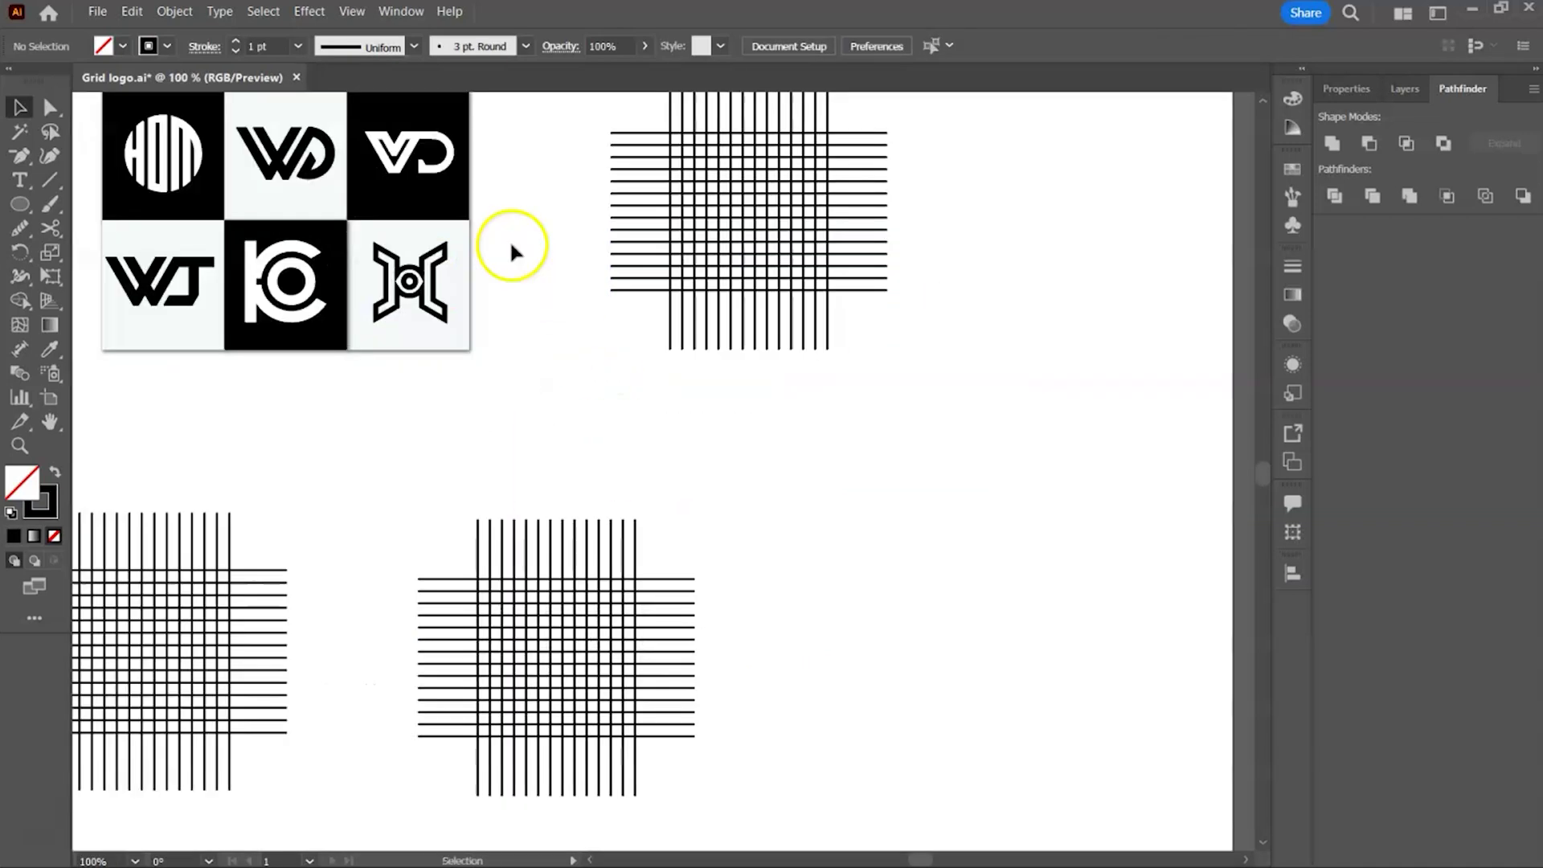
pyautogui.moveTo(860, 462); pyautogui.dragTo(932, 654)
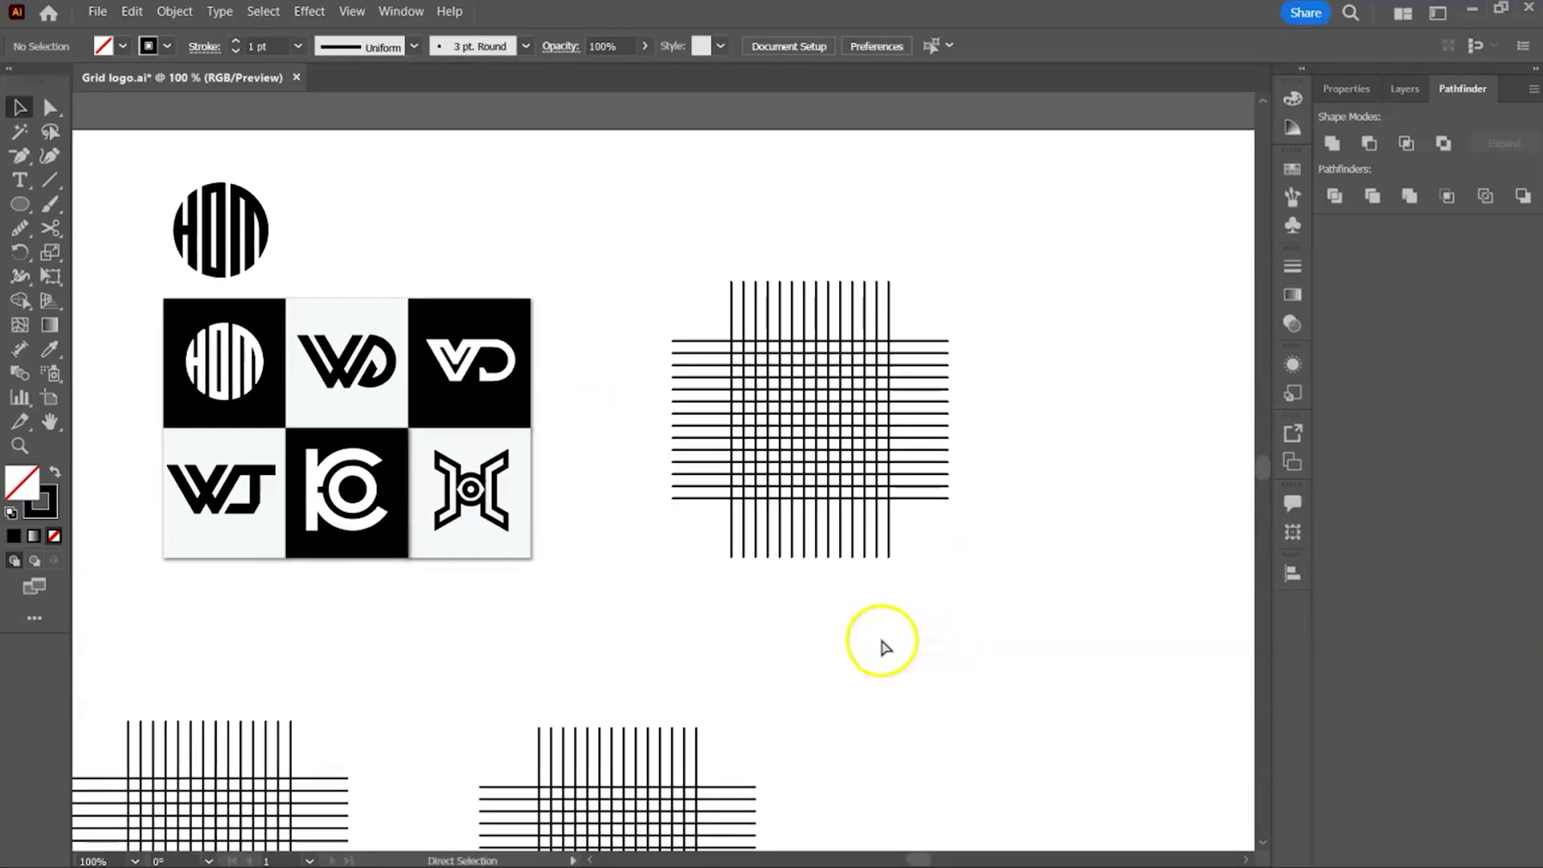
pyautogui.hotkey('ctrl', 'f')
pyautogui.moveTo(801, 245); pyautogui.dragTo(801, 222)
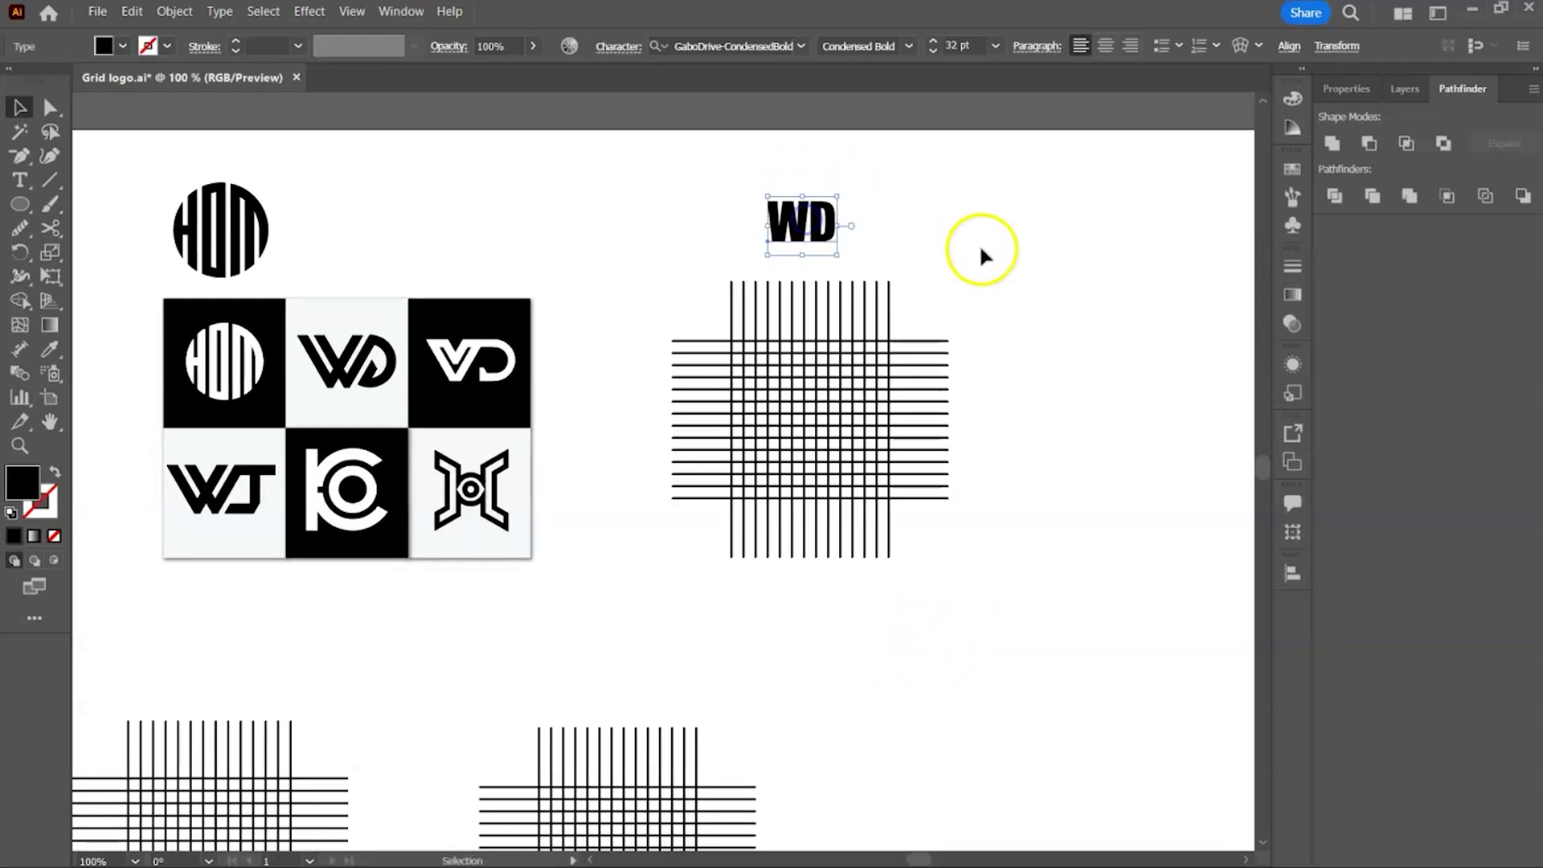
pyautogui.click(981, 251)
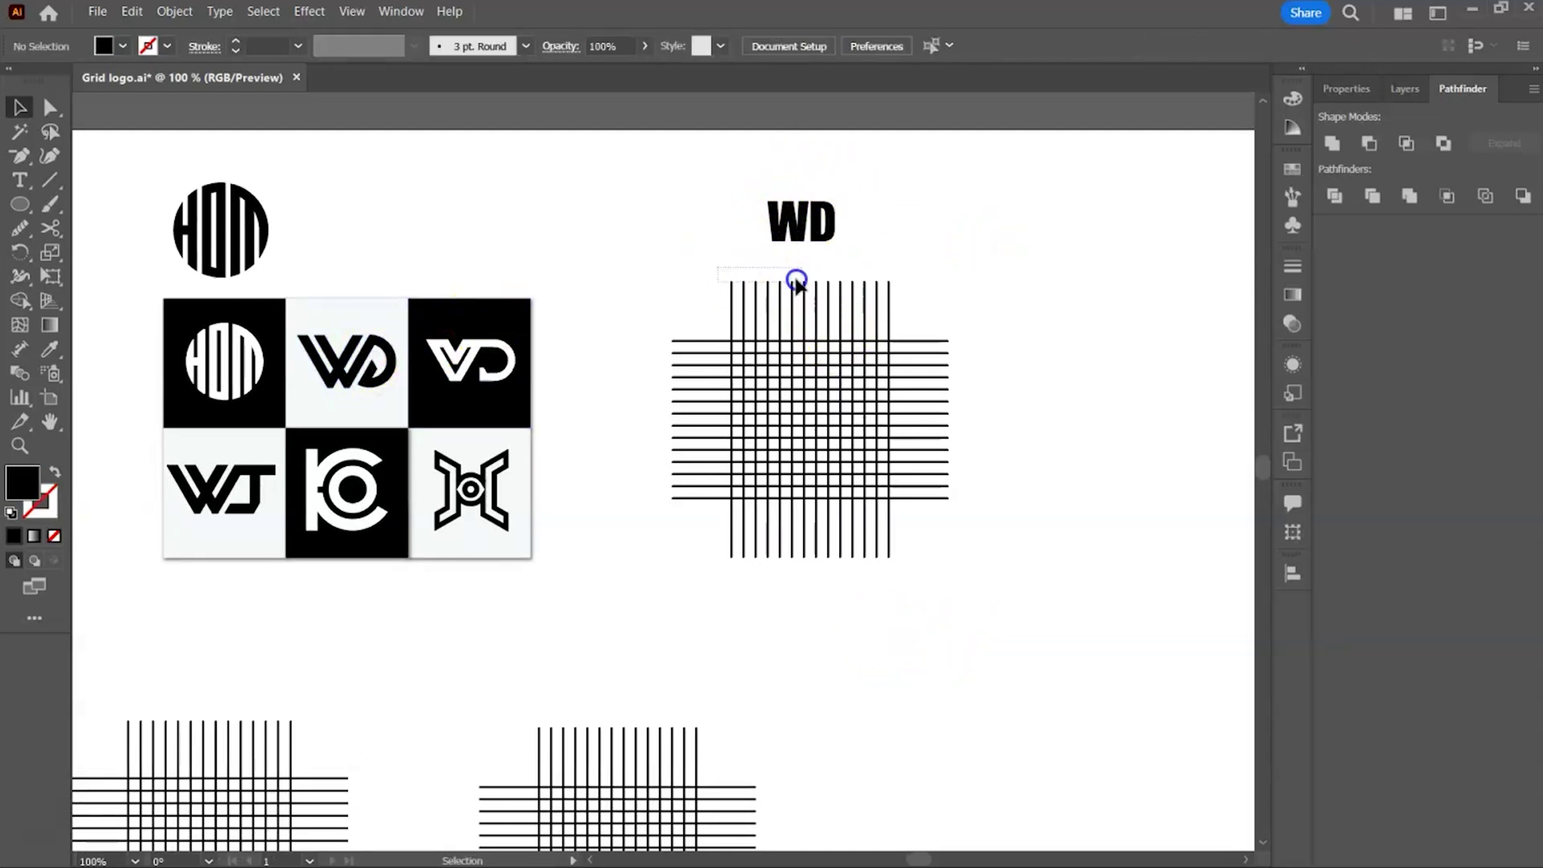
# Step: Create a copy of the WD grid's vertical line group rotated by 60°
pyautogui.moveTo(795, 280); pyautogui.dragTo(907, 303)
pyautogui.click(174, 11)
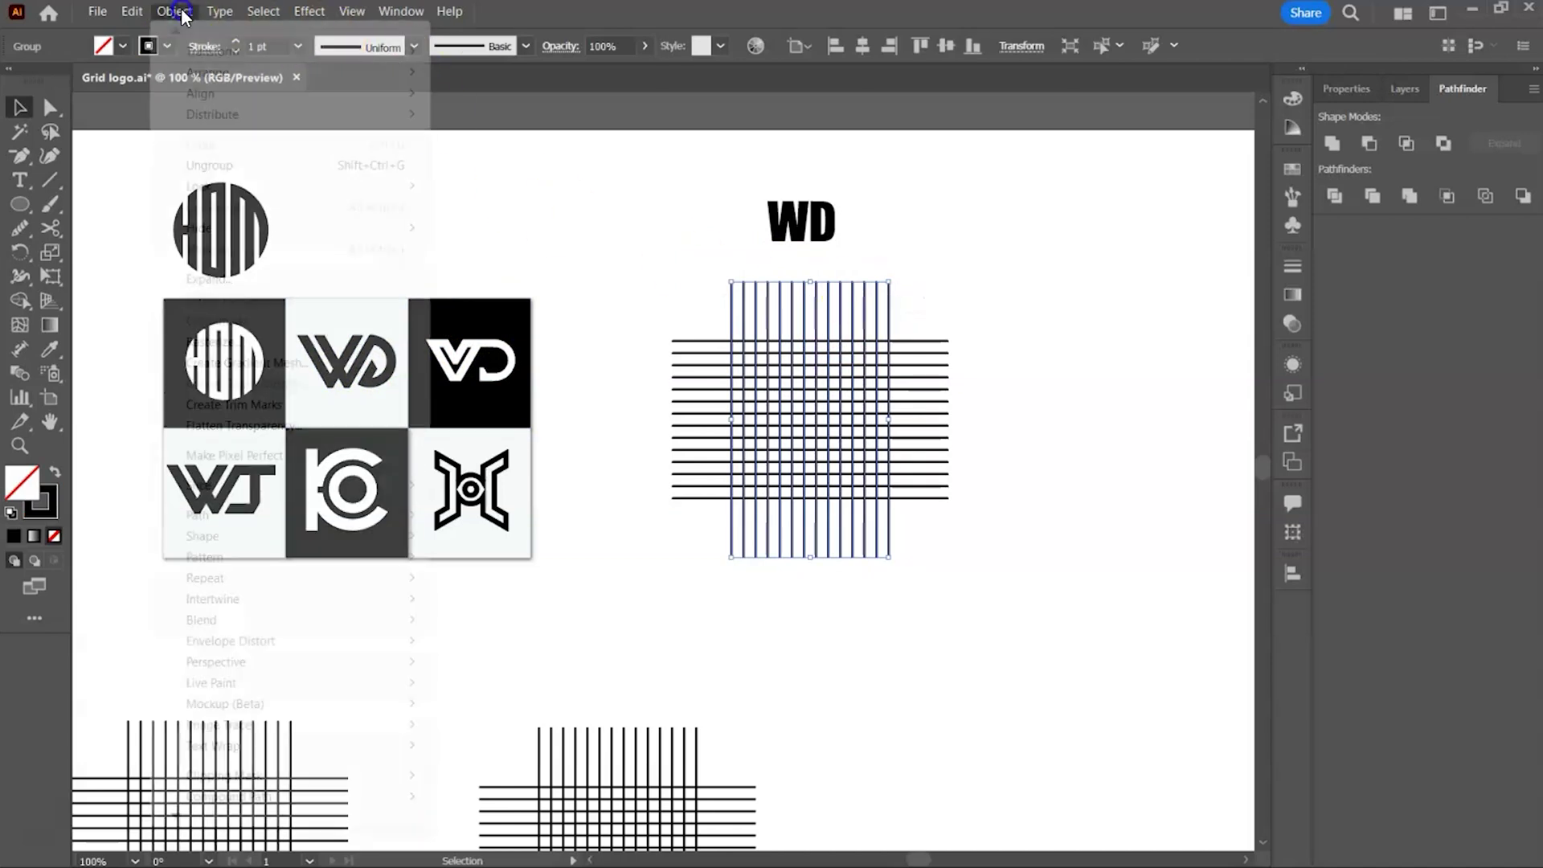
pyautogui.moveTo(258, 56)
pyautogui.click(513, 99)
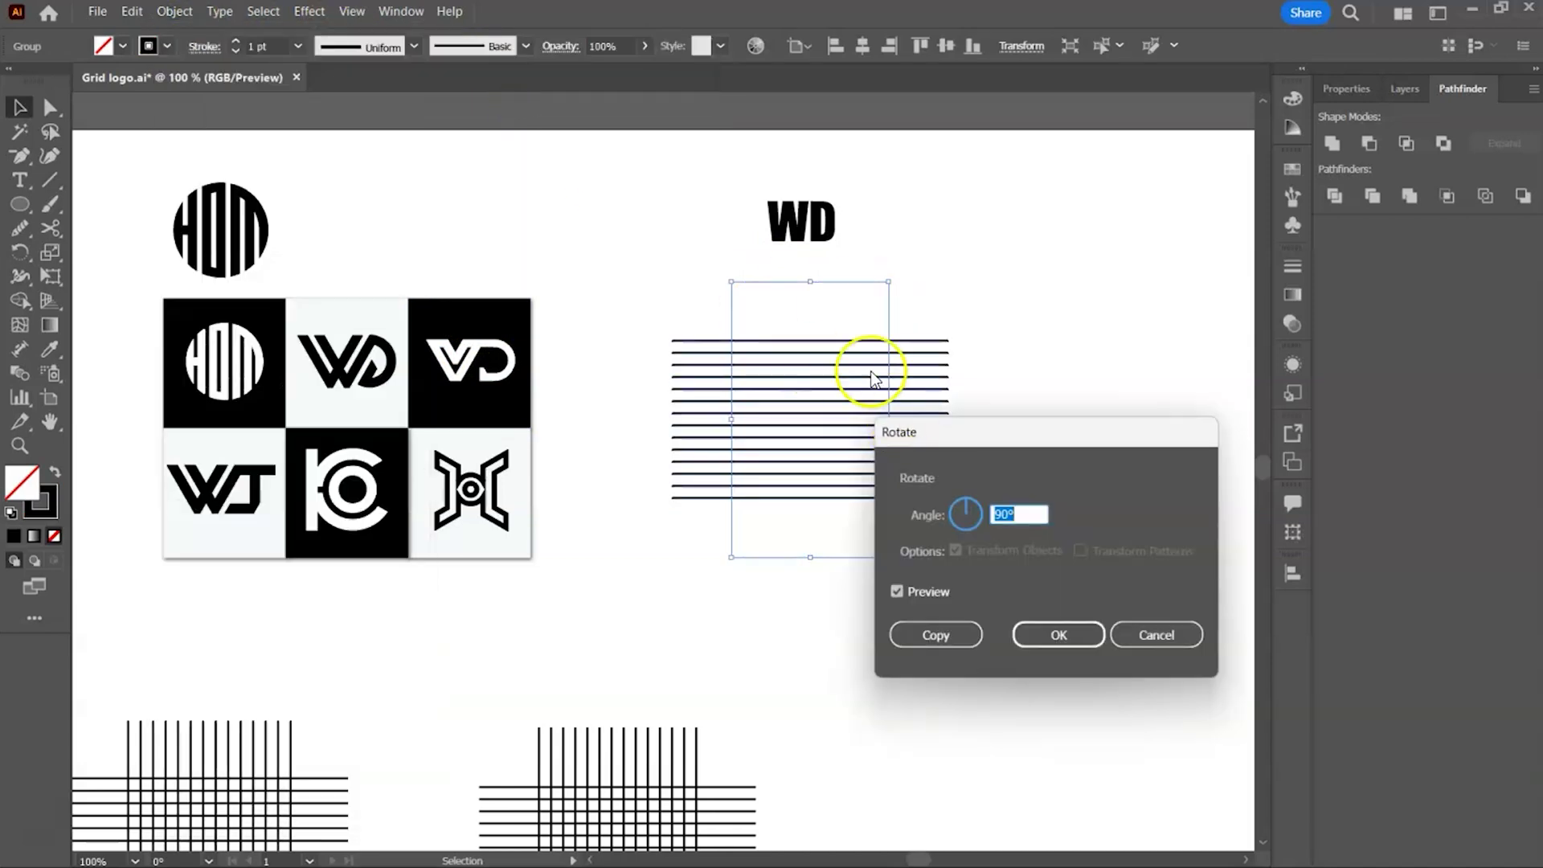
pyautogui.click(898, 592)
pyautogui.click(932, 595)
pyautogui.click(944, 632)
pyautogui.click(1039, 304)
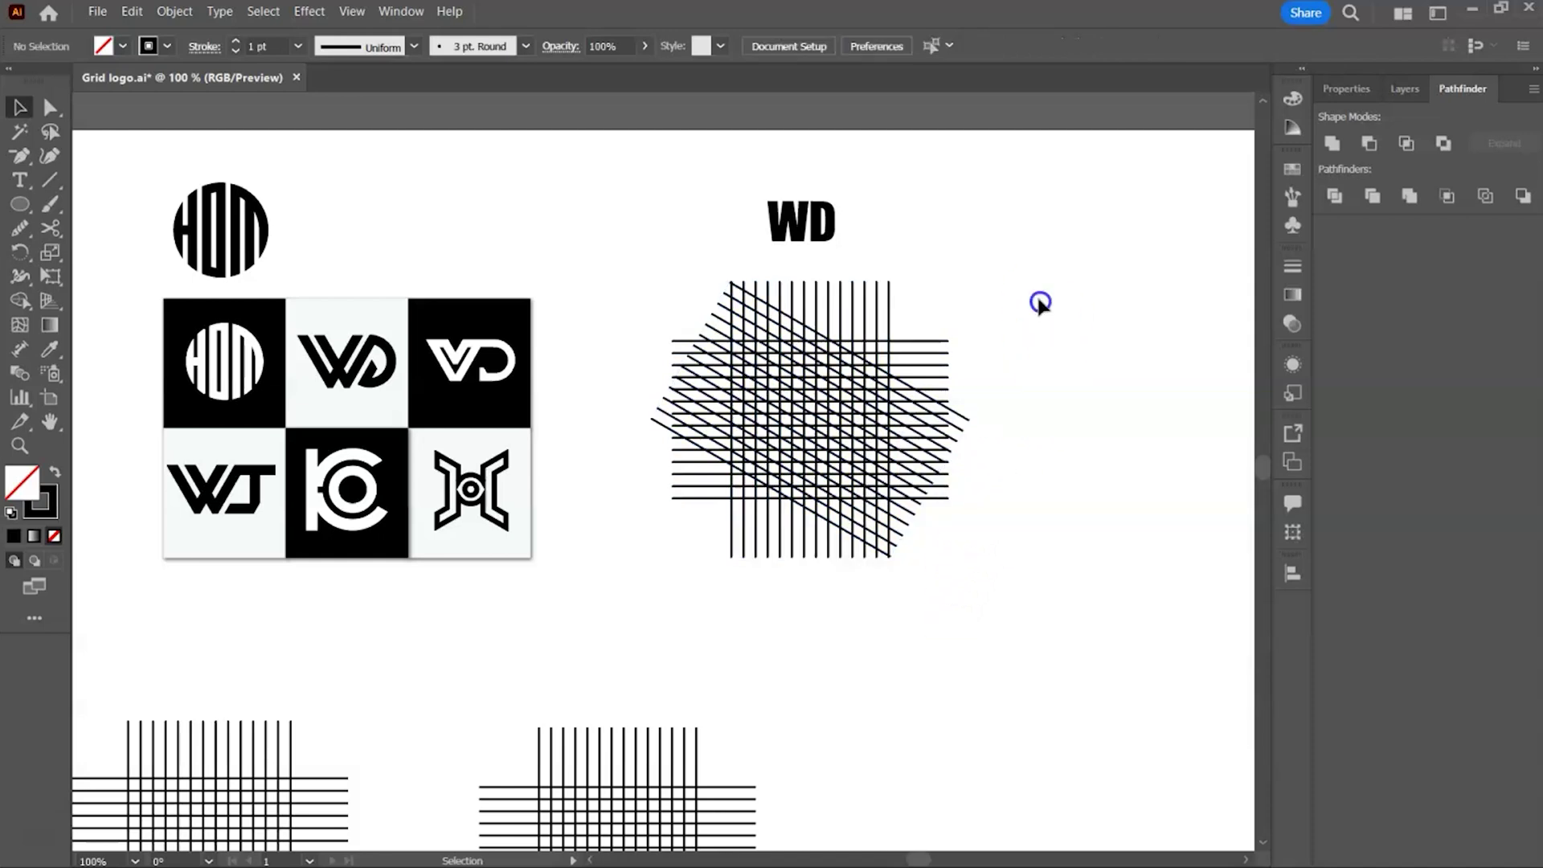
# Step: Create another copy of the vertical line group rotated by -60°
pyautogui.click(879, 302)
pyautogui.click(216, 11)
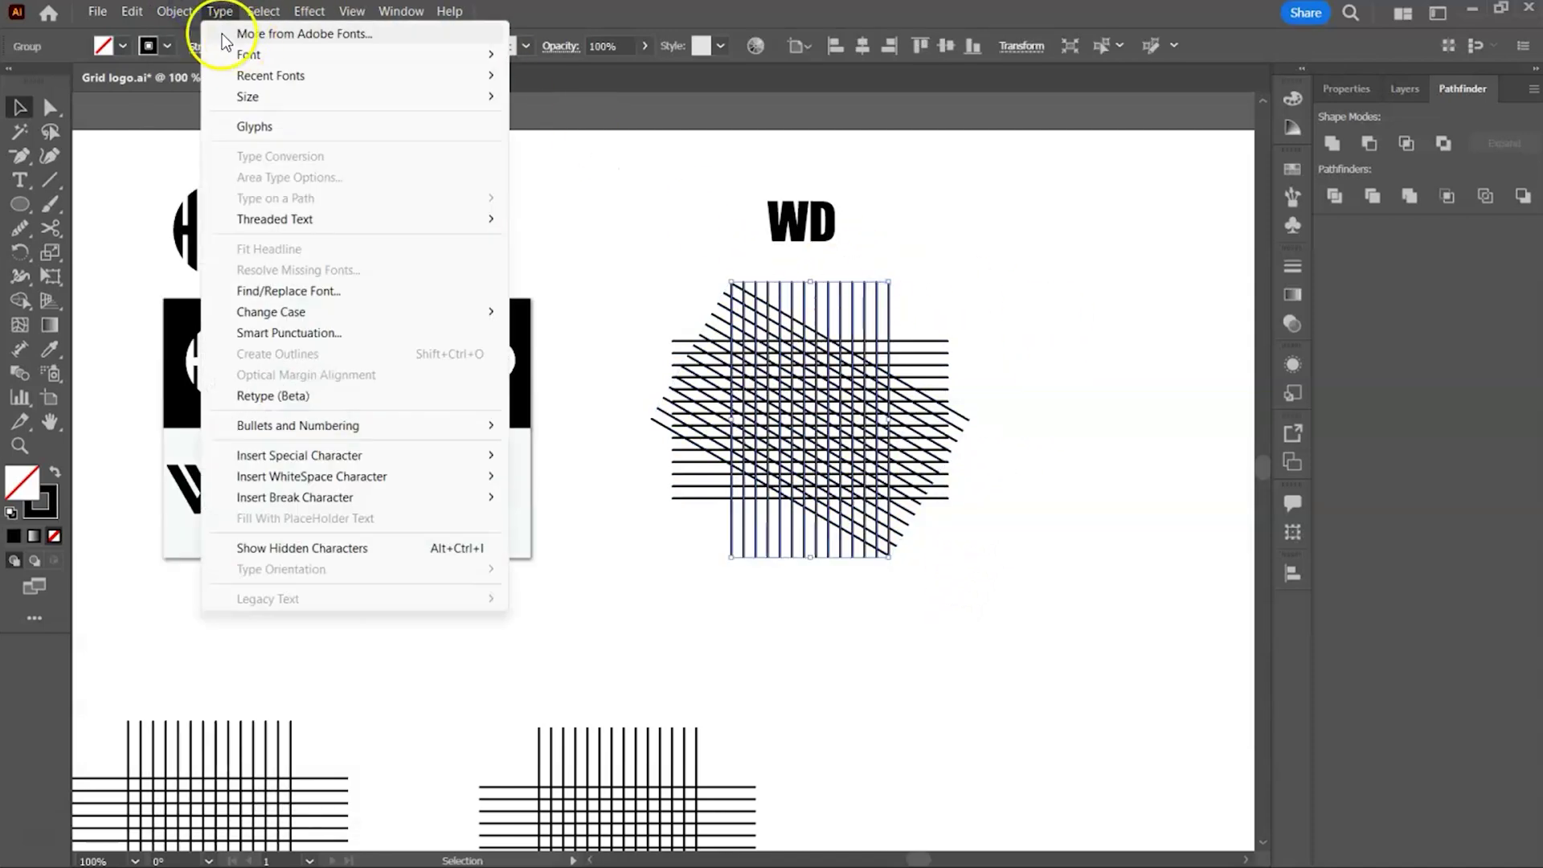
pyautogui.moveTo(176, 11)
pyautogui.moveTo(252, 52)
pyautogui.click(505, 103)
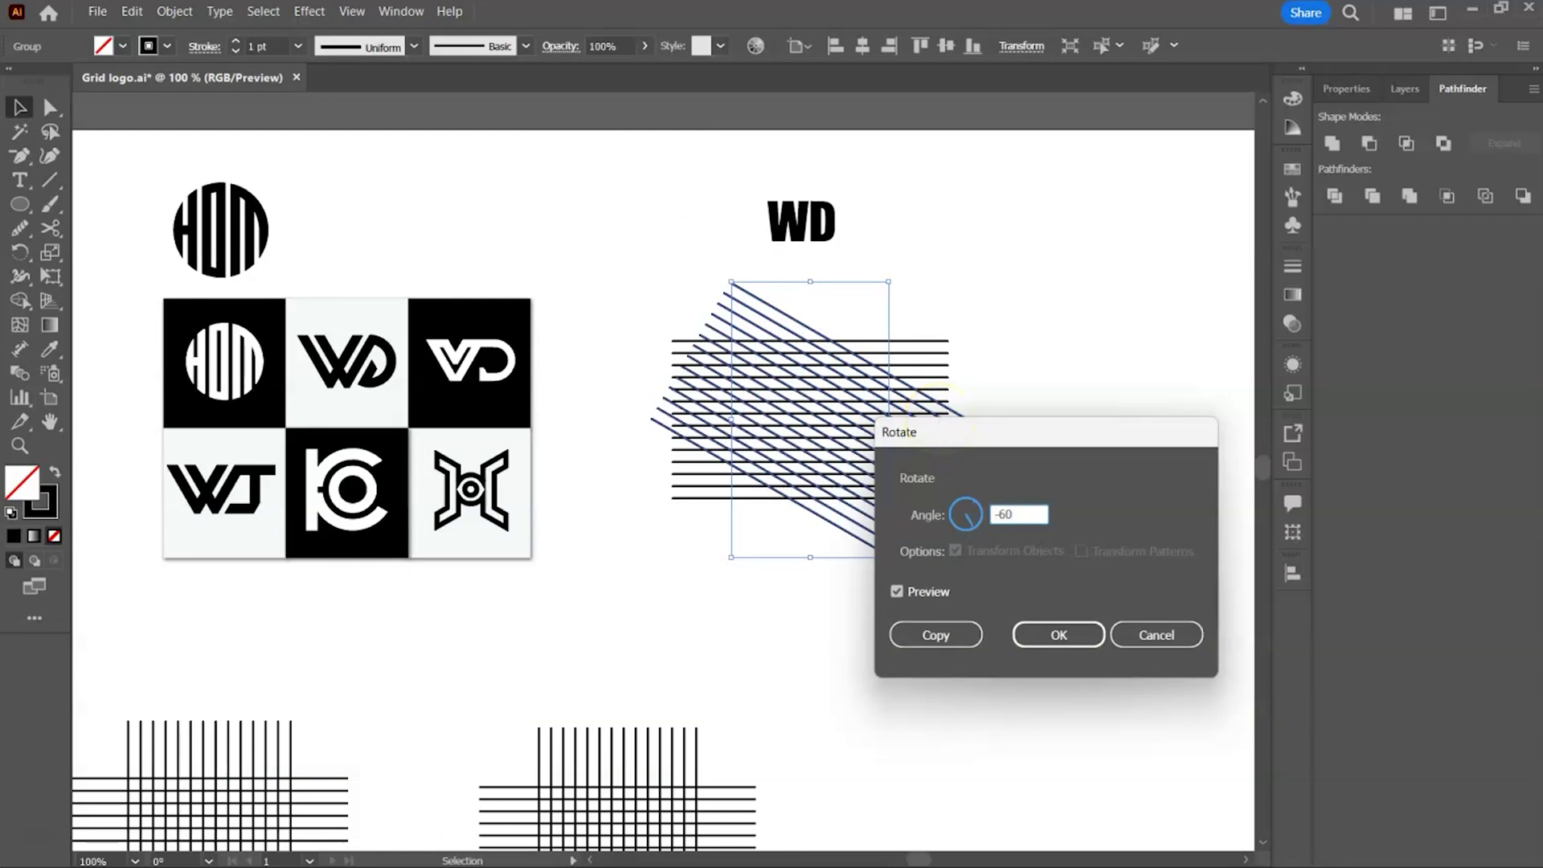
pyautogui.click(940, 635)
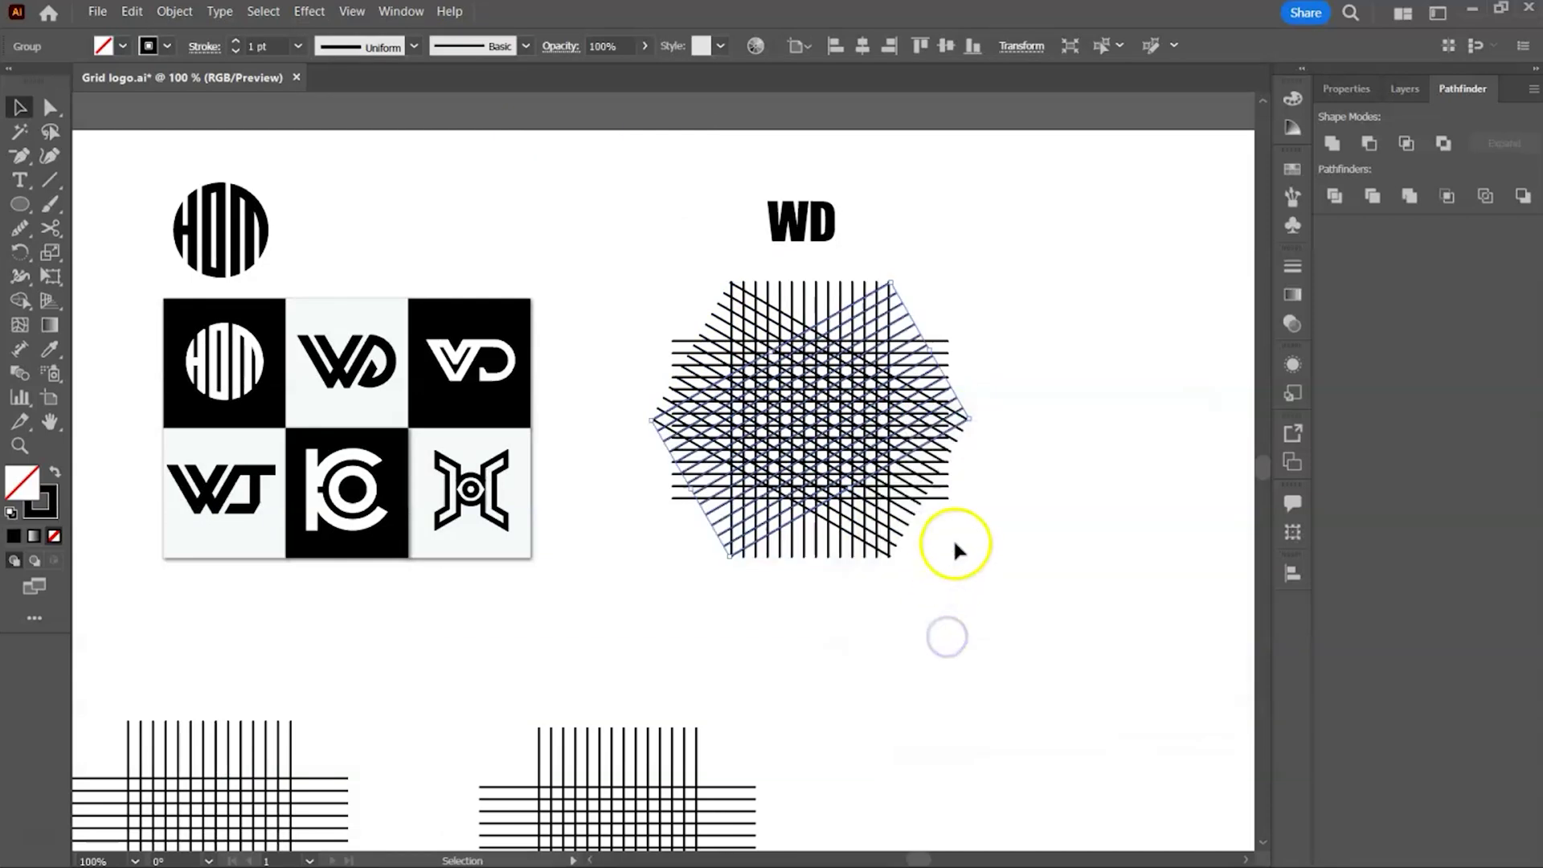
pyautogui.click(1065, 347)
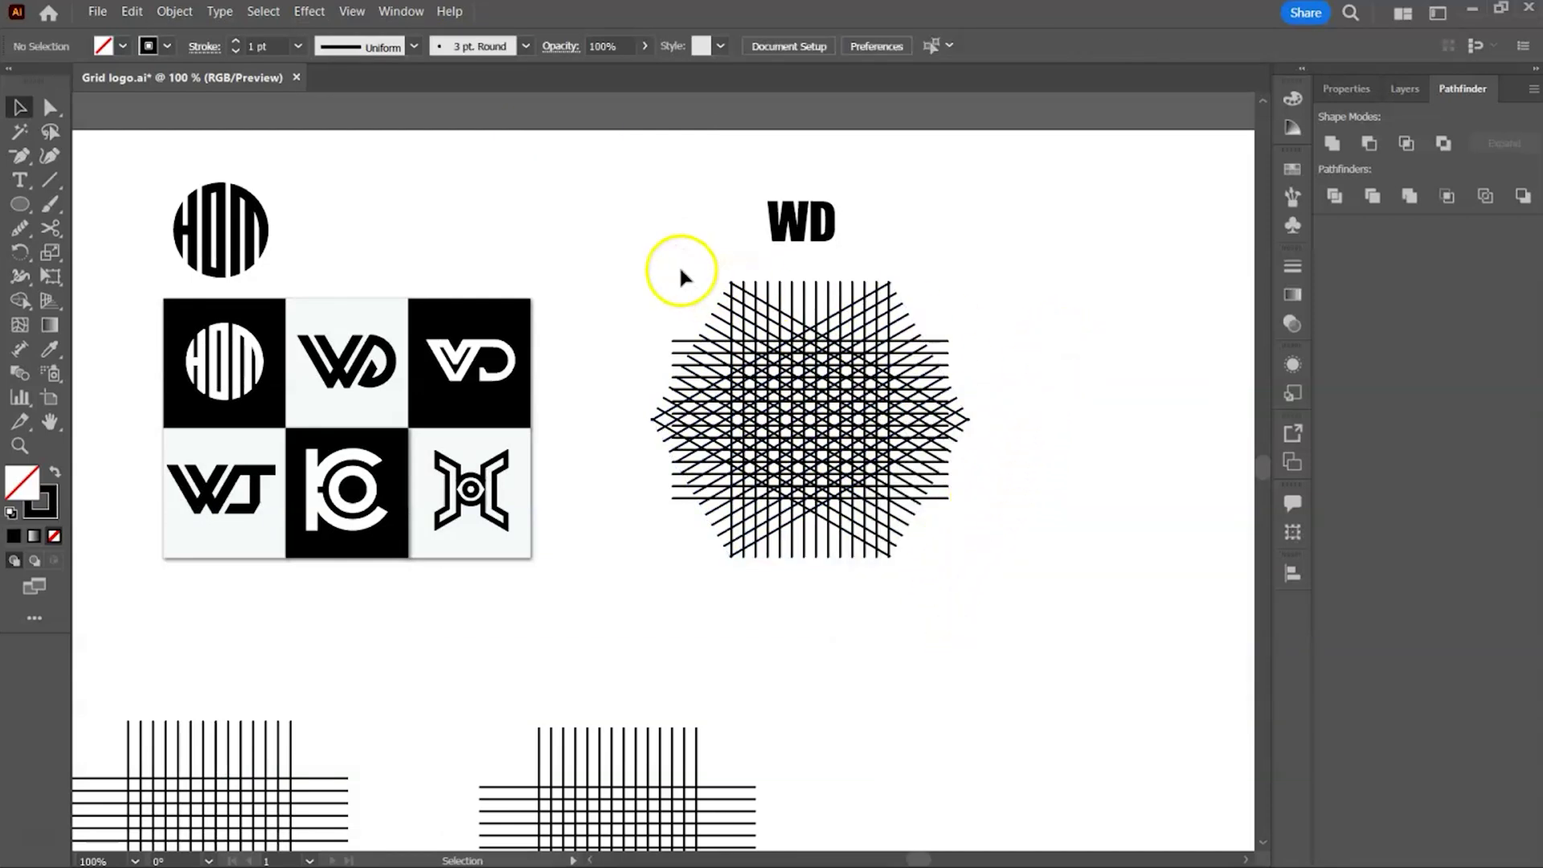
# Step: Select the entire angled grid of the WD logo and rotate it by 90° so its diagonals become steeper
pyautogui.moveTo(969, 506); pyautogui.dragTo(979, 486)
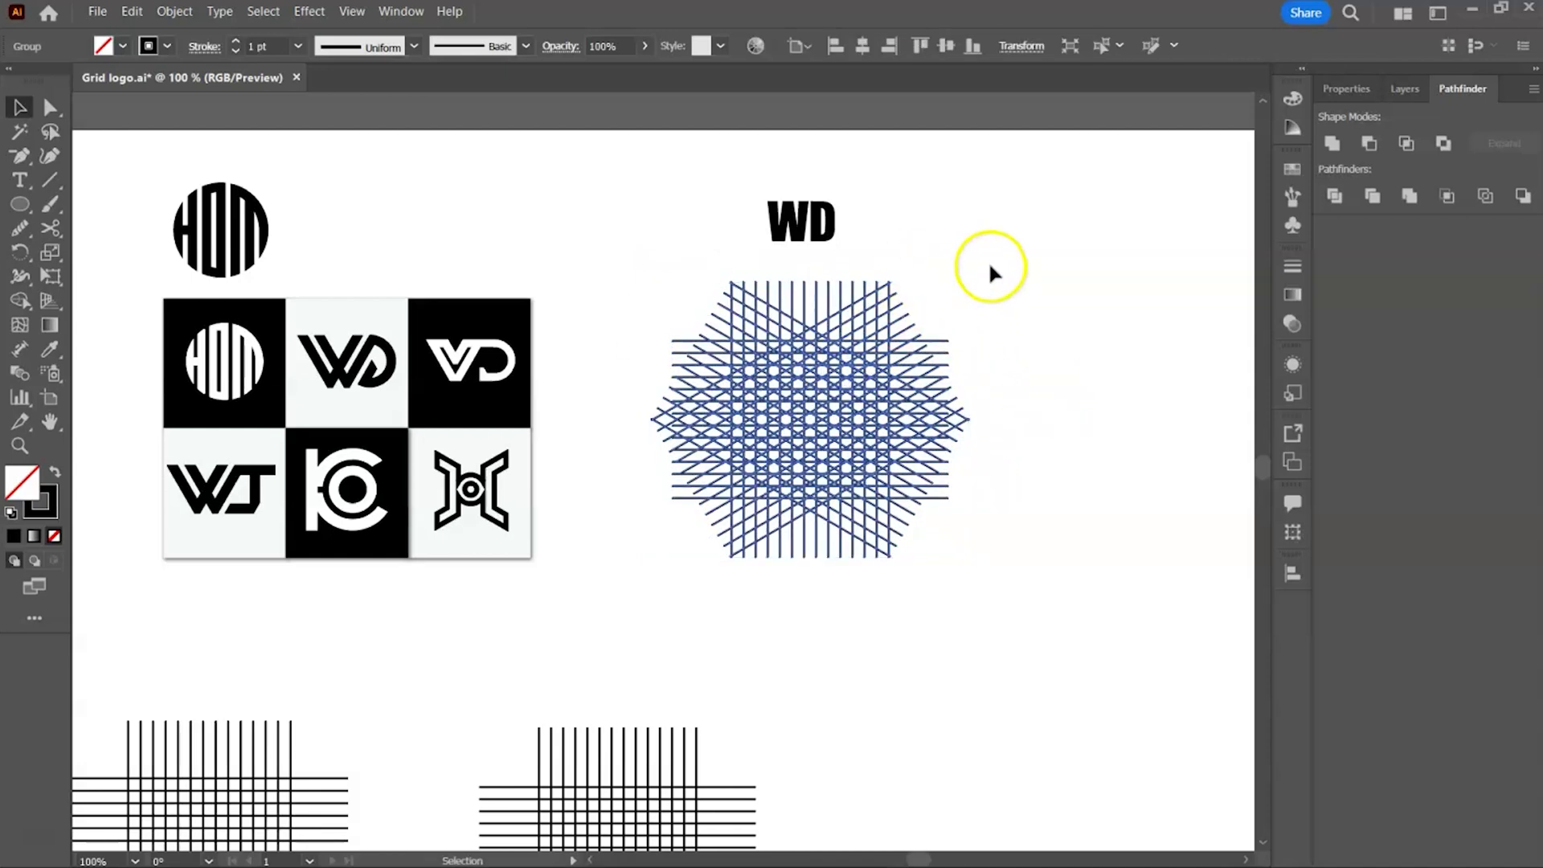
pyautogui.hotkey('ctrl', '=')
pyautogui.hotkey('ctrl', '=')
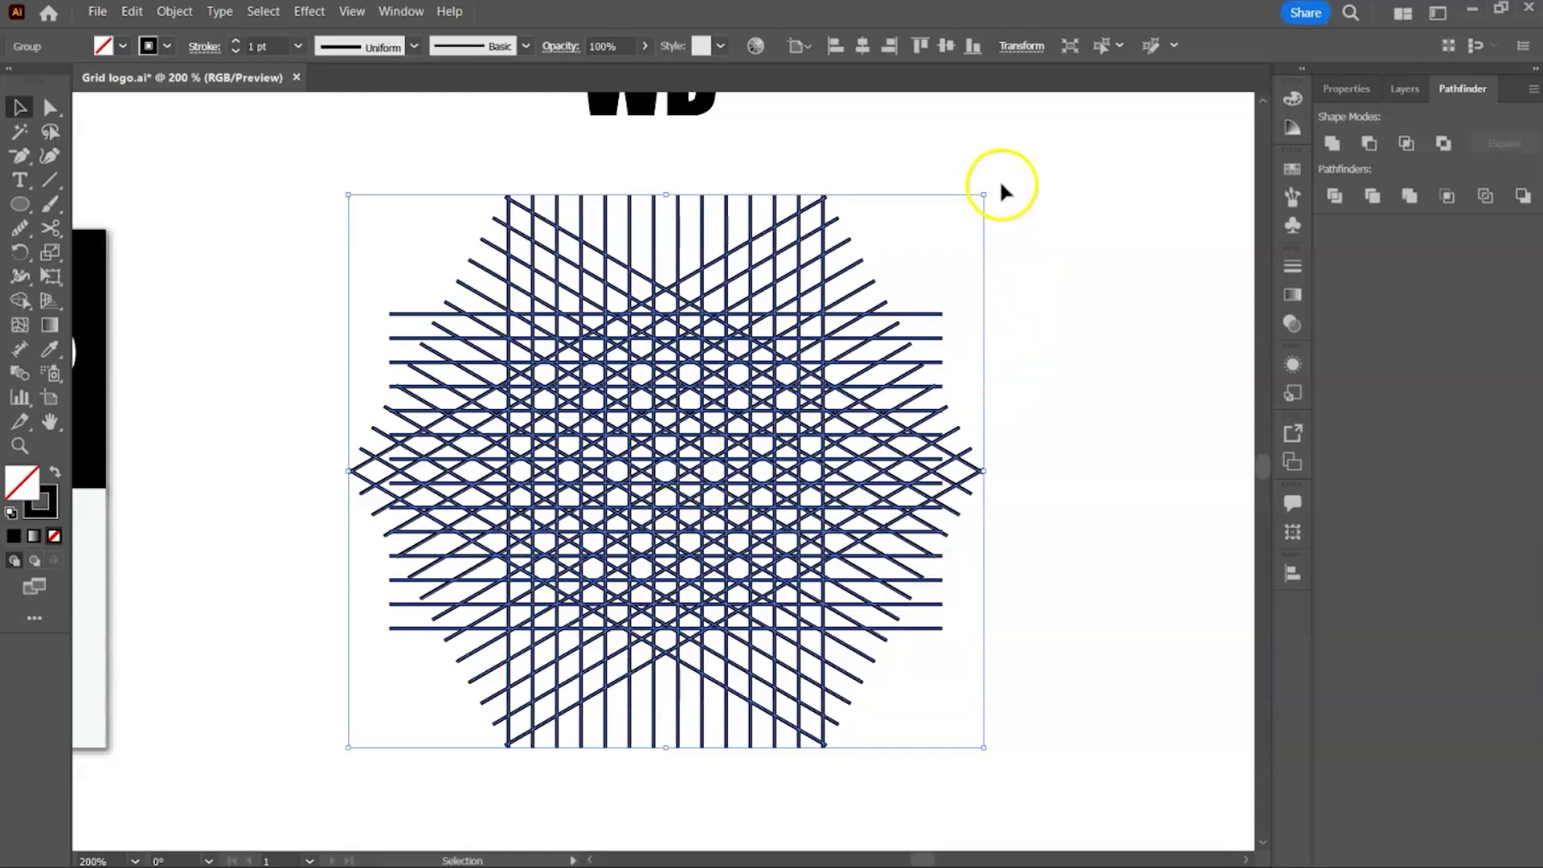
pyautogui.moveTo(991, 186); pyautogui.dragTo(961, 614)
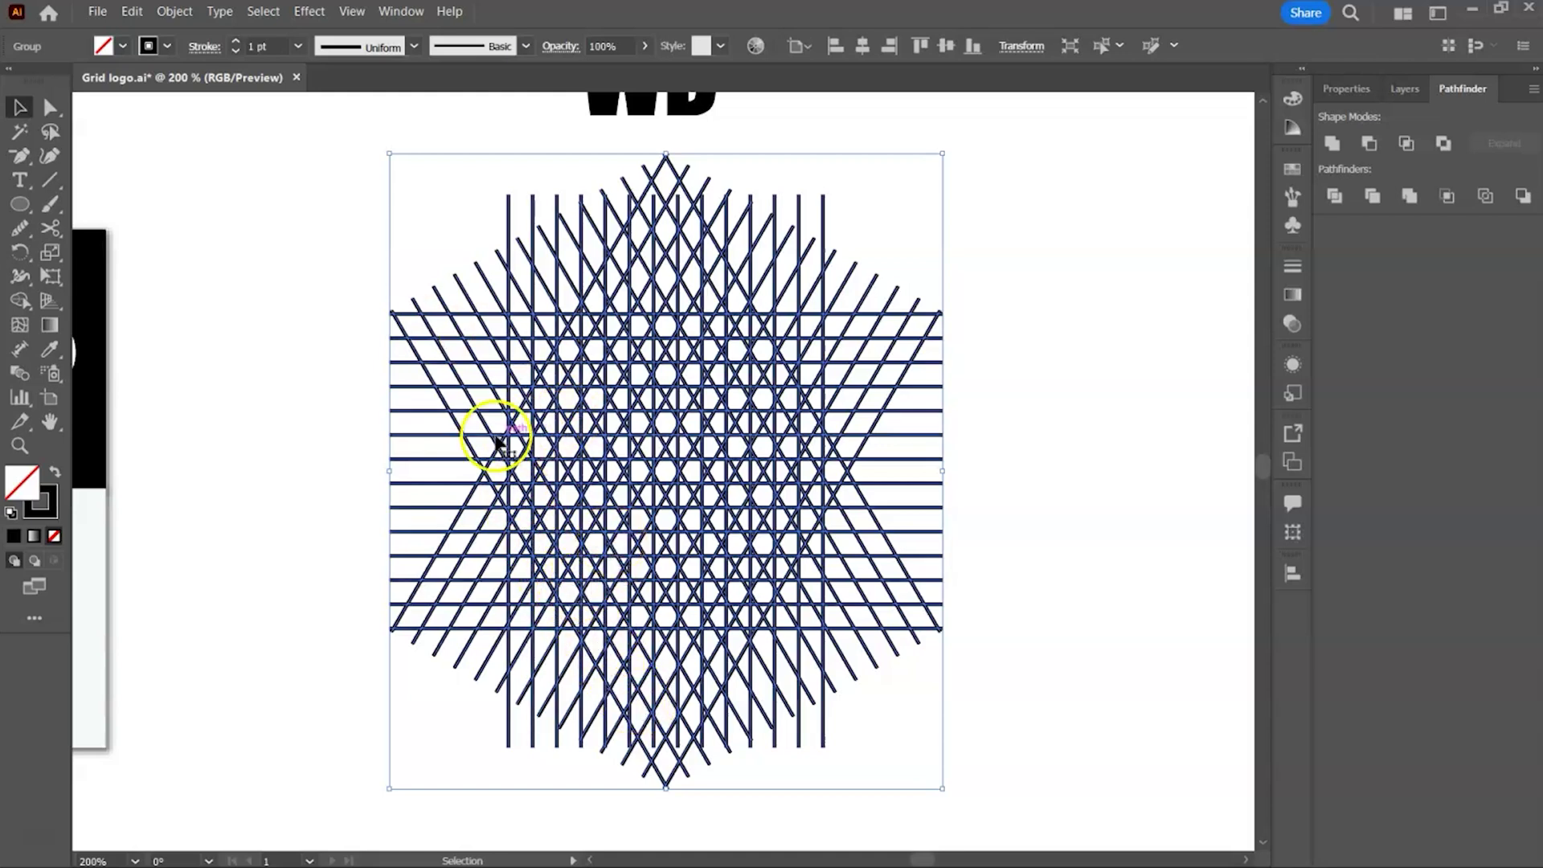
# Step: With Shape Builder, merge the grid cells of the W's first descending diagonal into one bar with black fill and no stroke
pyautogui.click(20, 299)
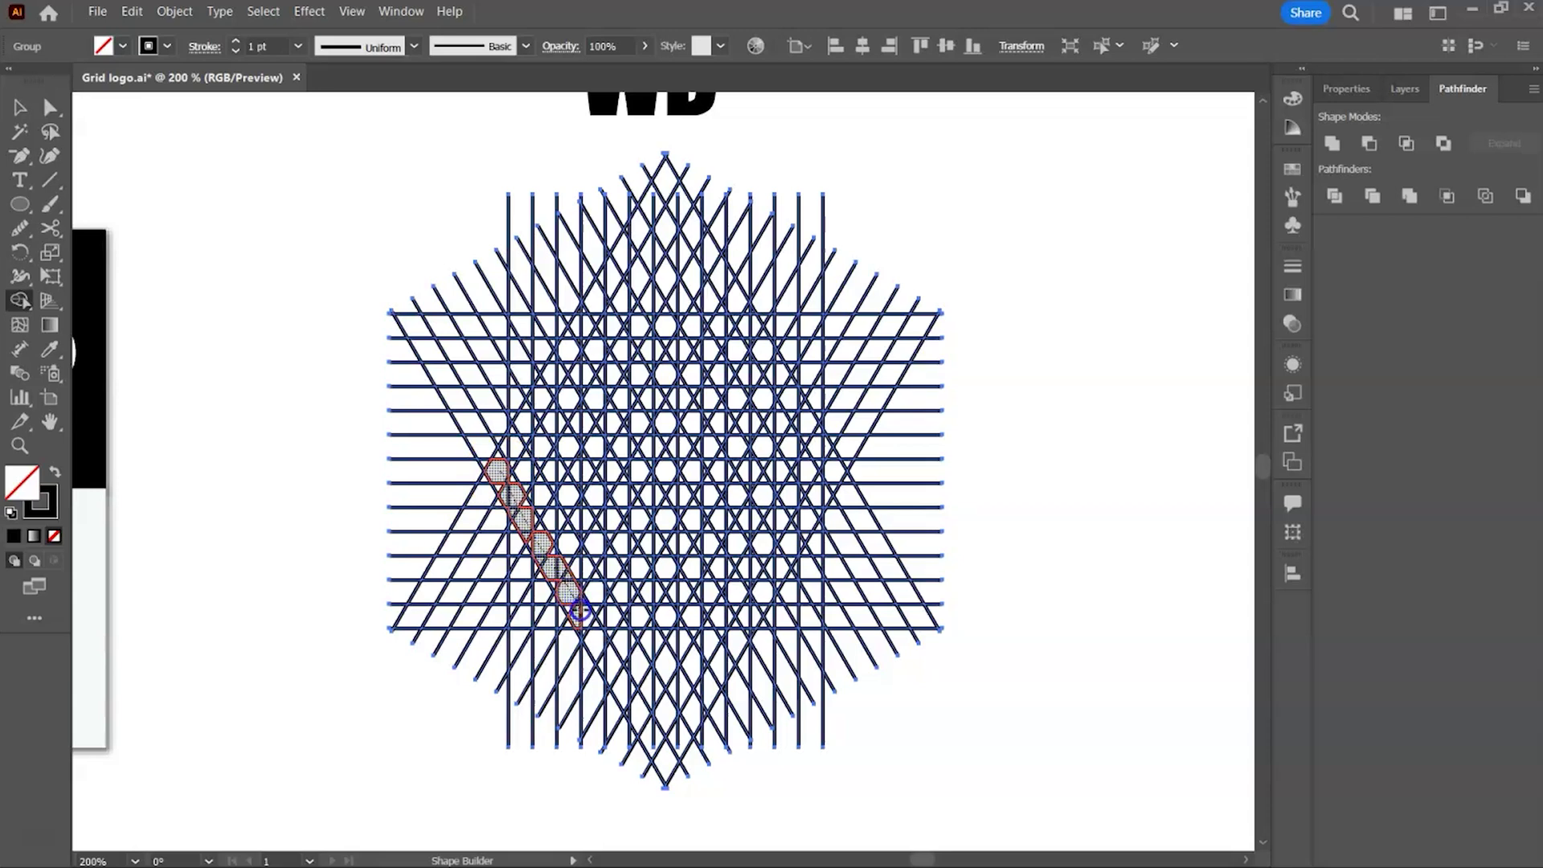
pyautogui.moveTo(577, 604); pyautogui.dragTo(576, 602)
pyautogui.hotkey('ctrl', '+')
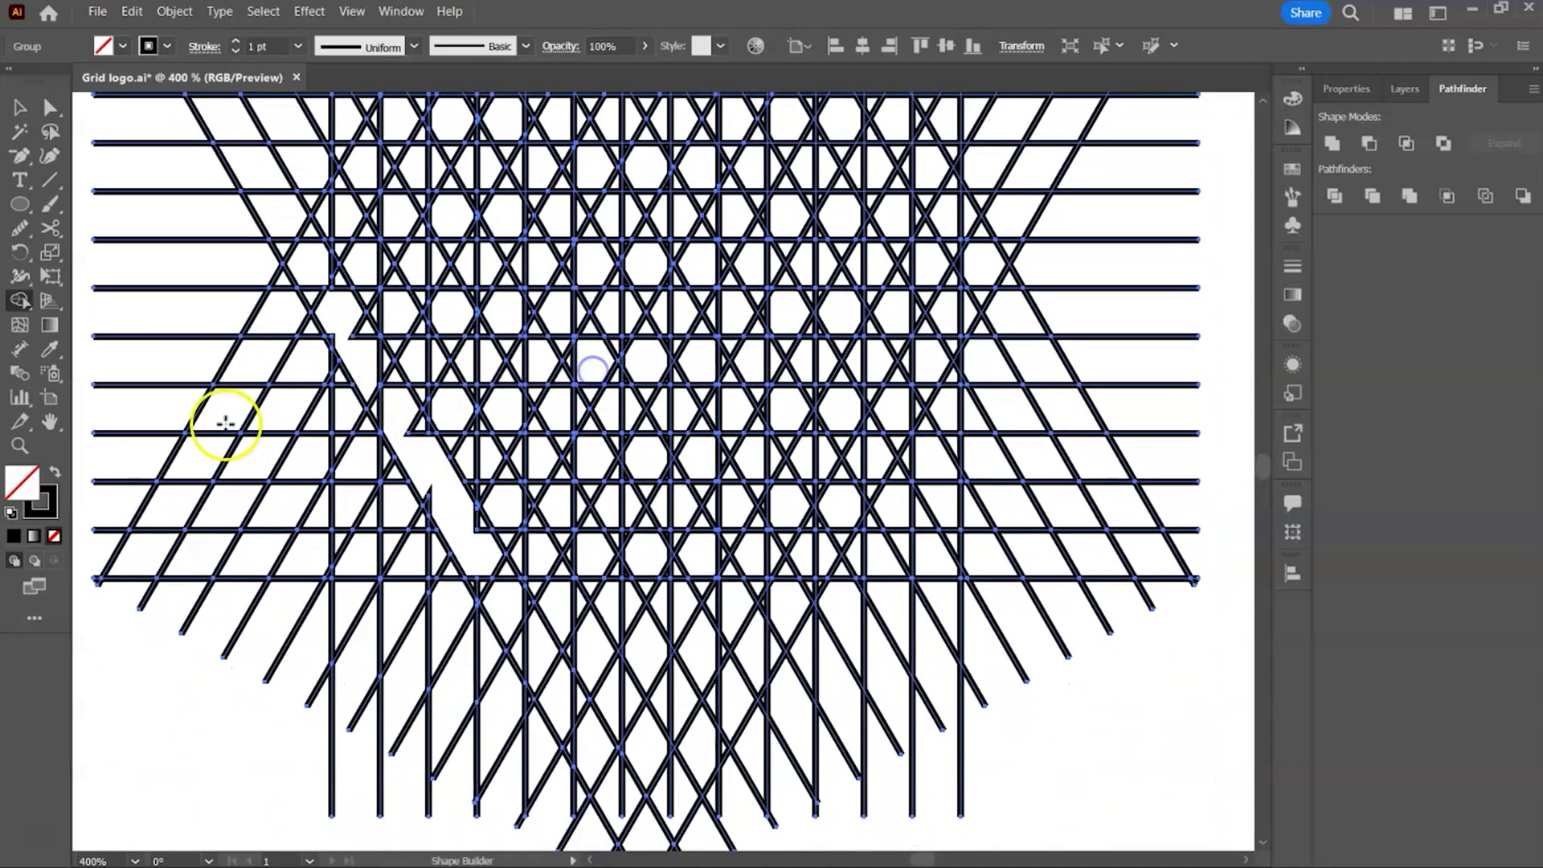
pyautogui.click(54, 472)
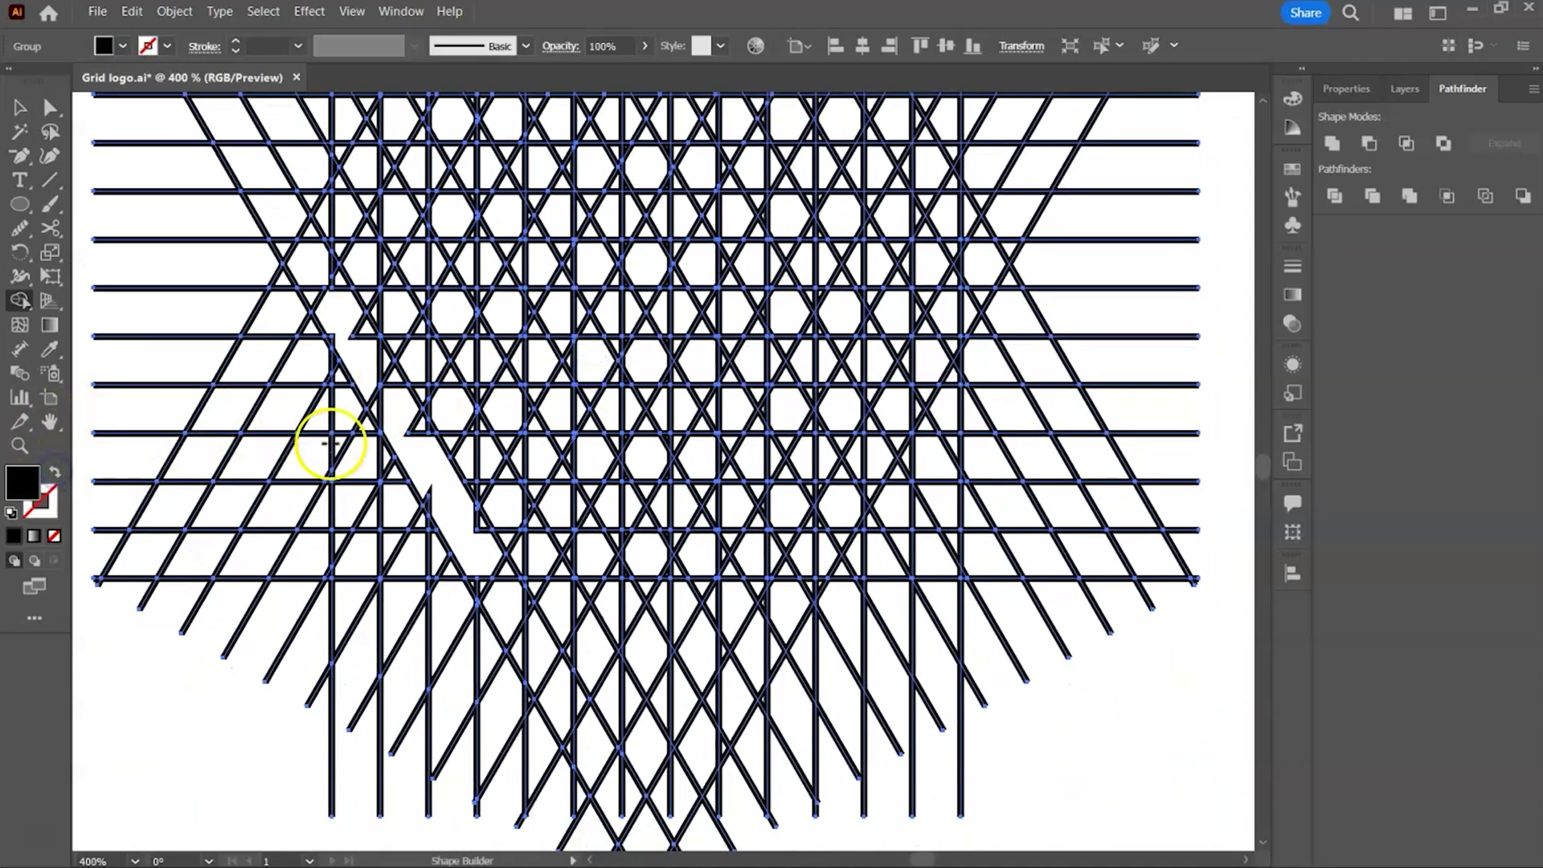
pyautogui.click(386, 383)
pyautogui.moveTo(386, 383)
pyautogui.mouseDown()
pyautogui.moveTo(364, 327)
pyautogui.moveTo(350, 315)
pyautogui.moveTo(330, 337)
pyautogui.moveTo(341, 271)
pyautogui.moveTo(312, 294)
pyautogui.moveTo(284, 247)
pyautogui.mouseUp()
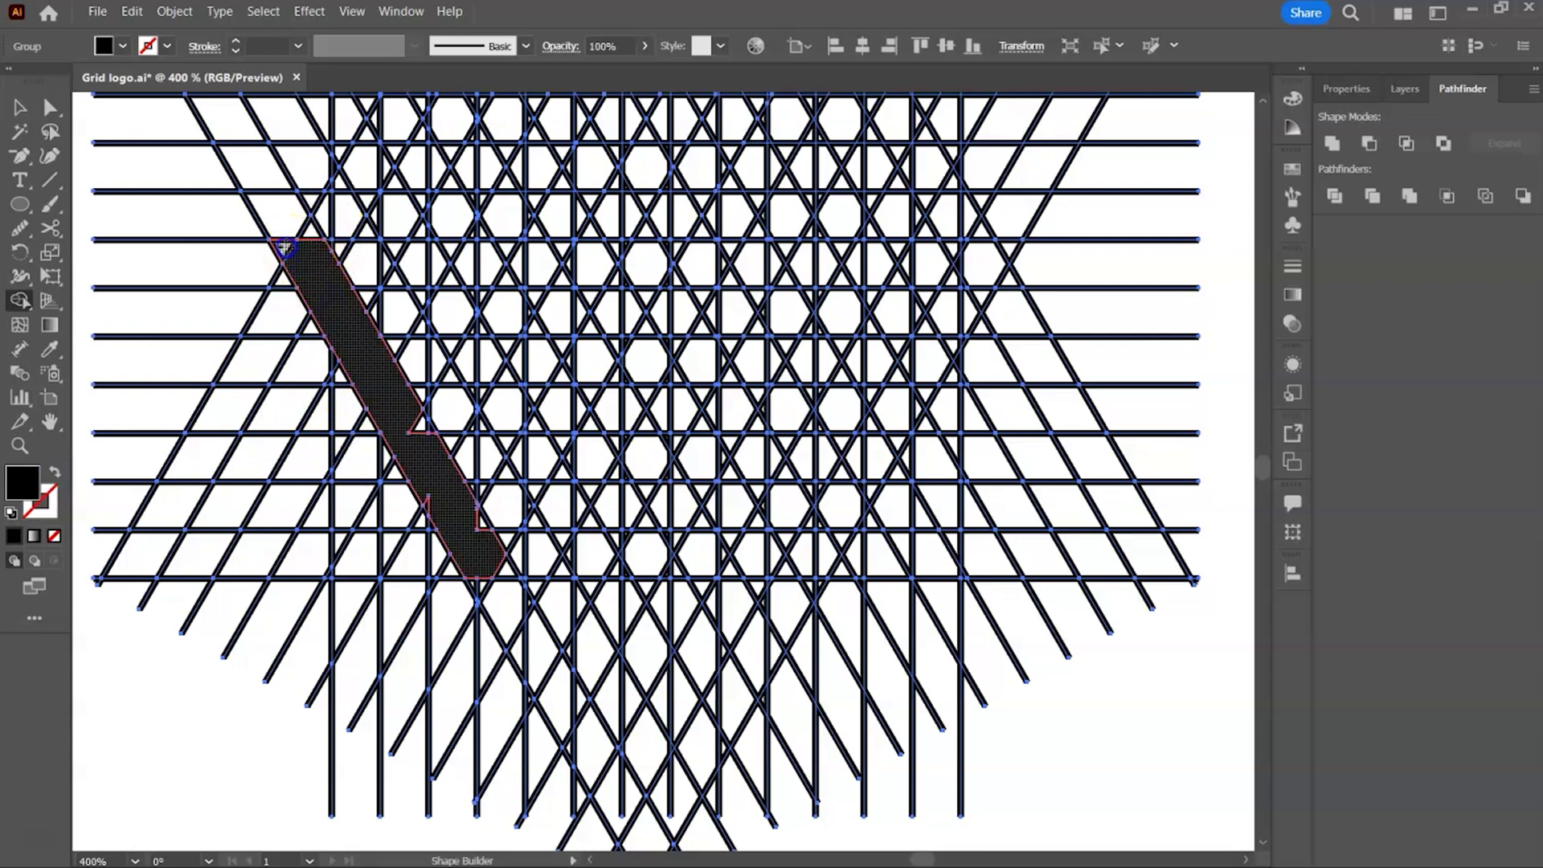
pyautogui.moveTo(406, 418); pyautogui.dragTo(426, 432)
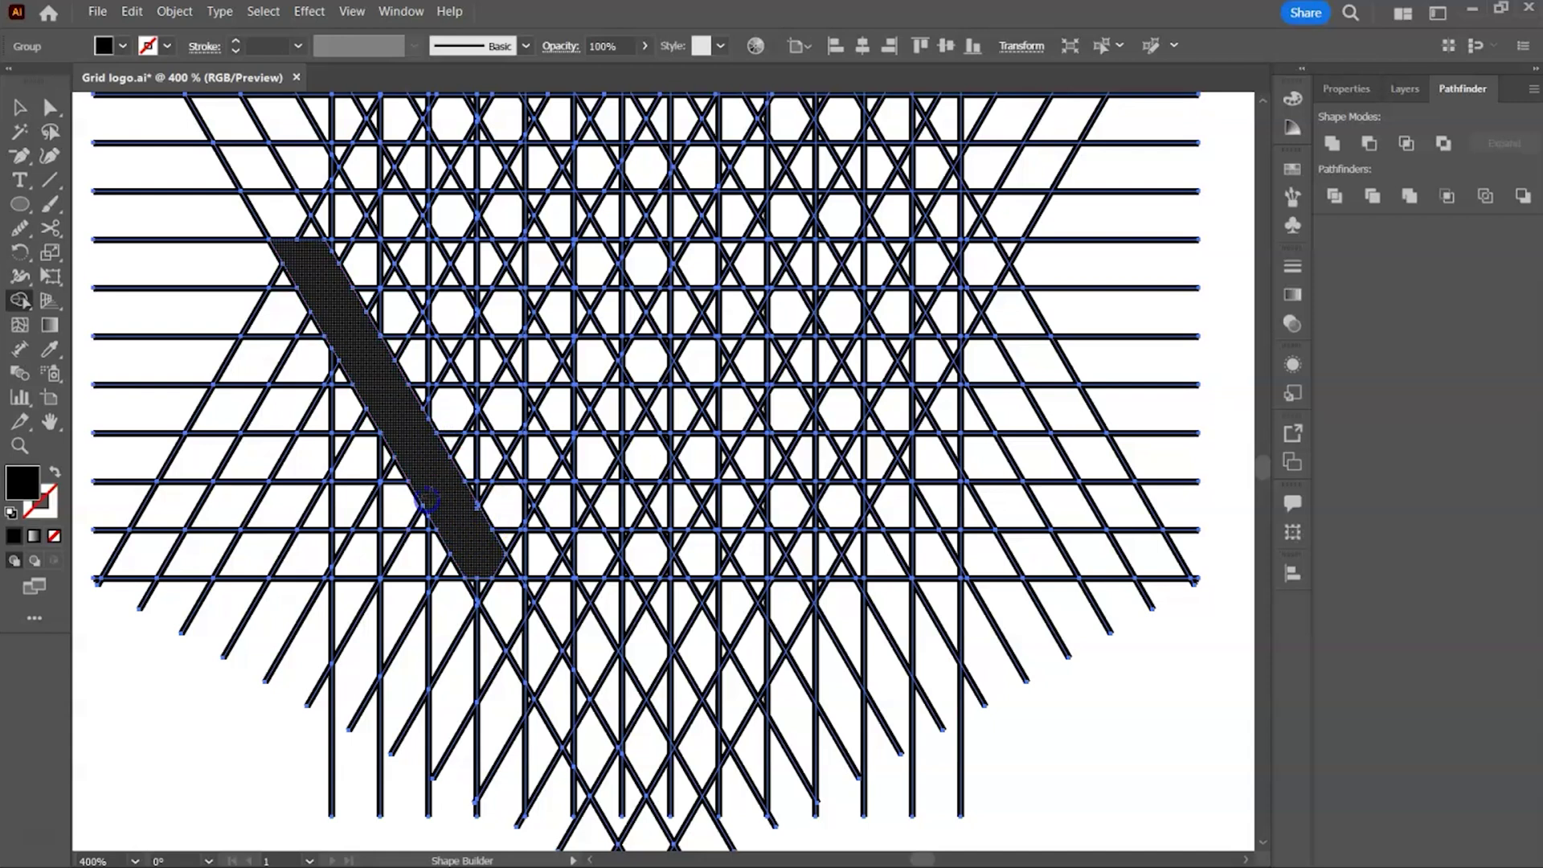
pyautogui.click(486, 572)
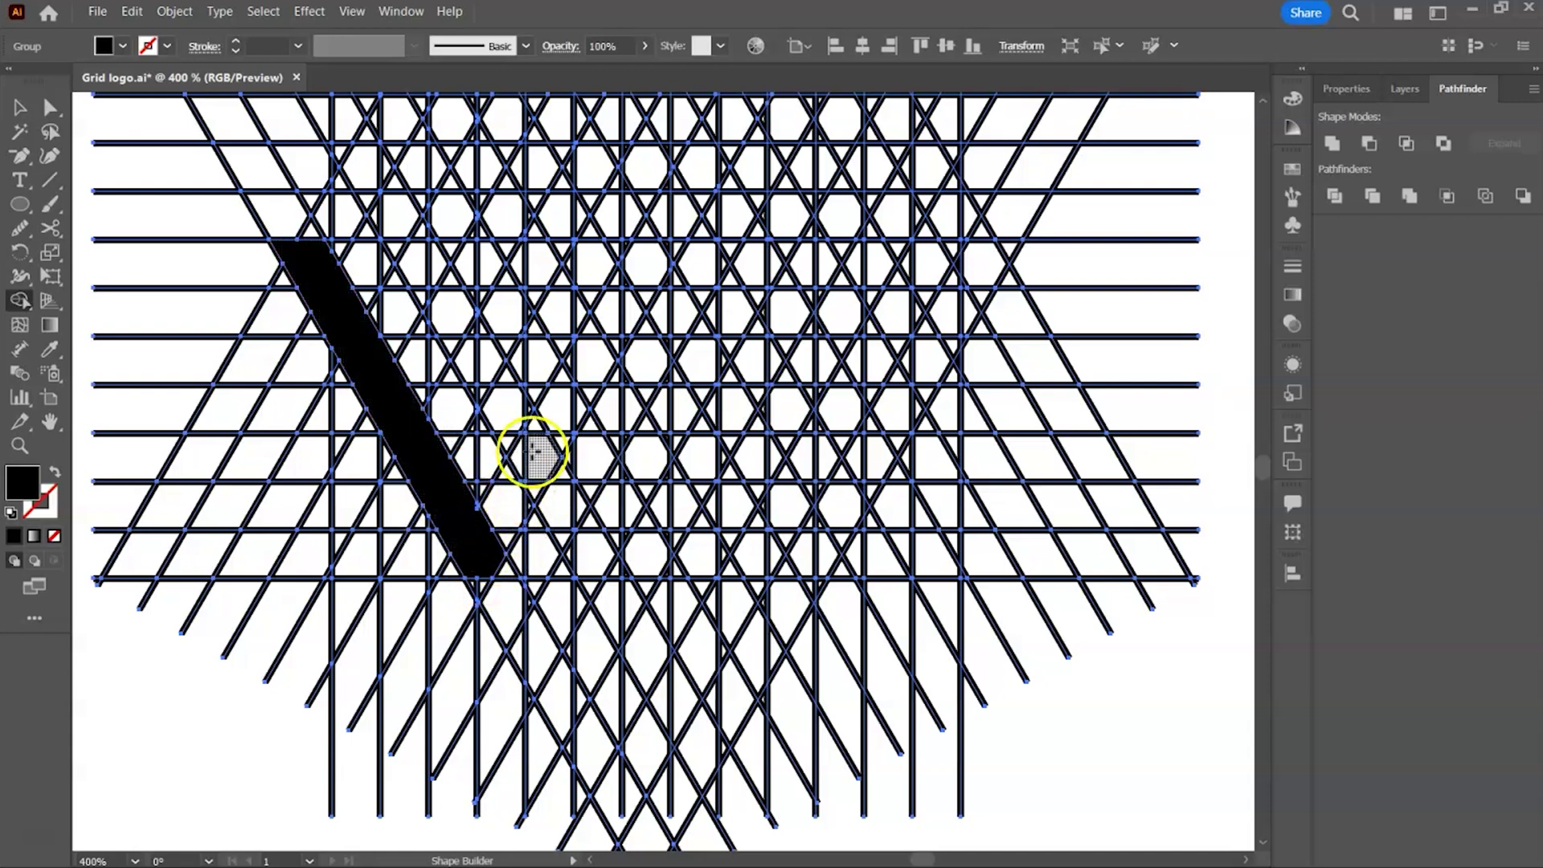
# Step: Reduce the stroke weight of the WD grid lines to 0.25 pt
pyautogui.hotkey('ctrl', '-')
pyautogui.hotkey('ctrl', '-')
pyautogui.press('v')
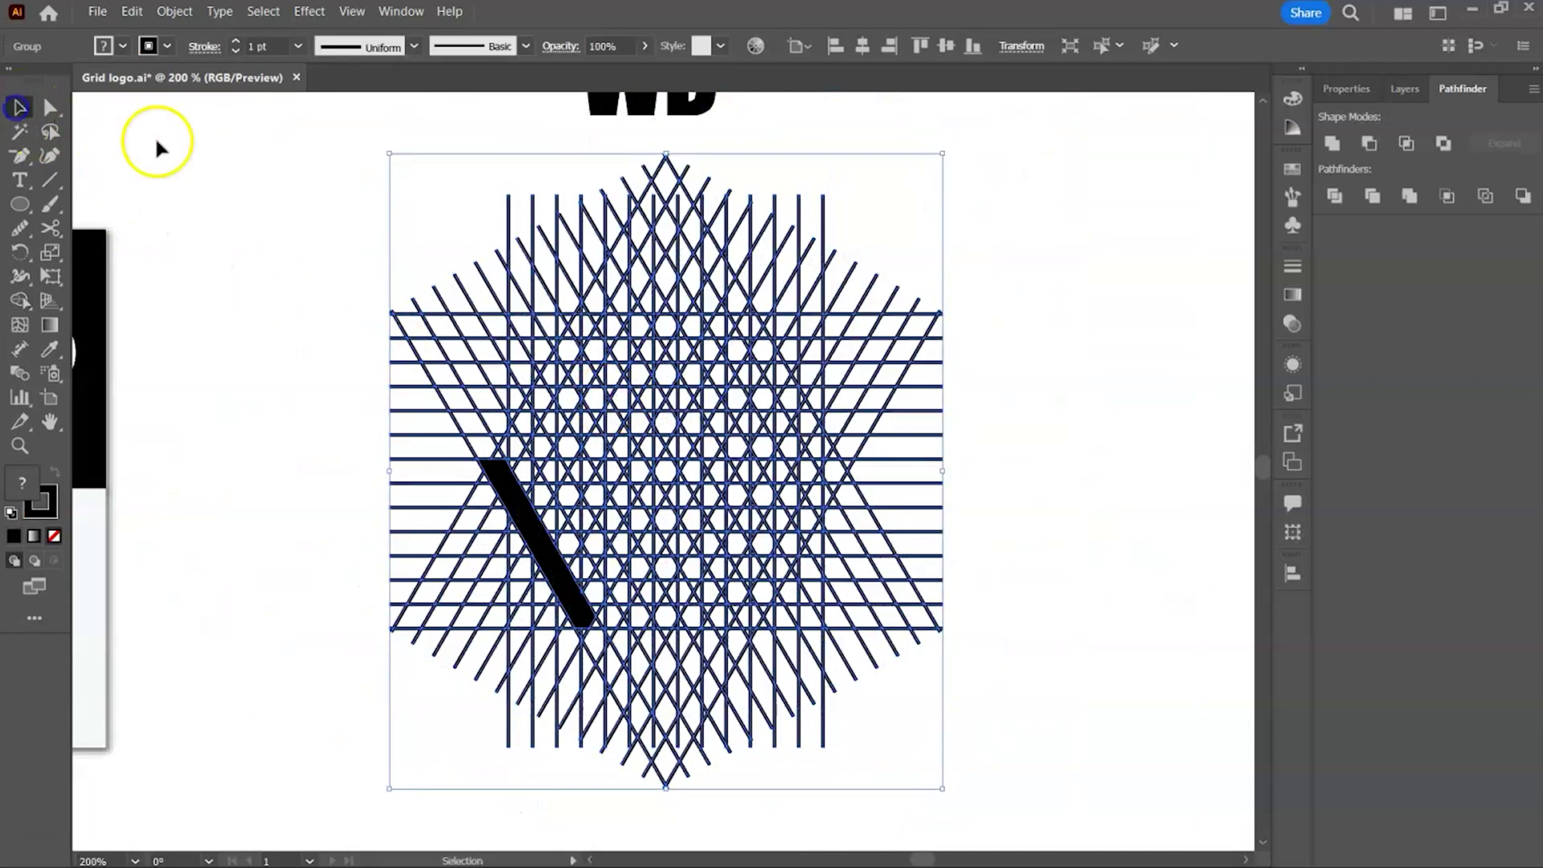
pyautogui.click(236, 51)
pyautogui.click(236, 51)
pyautogui.click(235, 51)
pyautogui.click(196, 198)
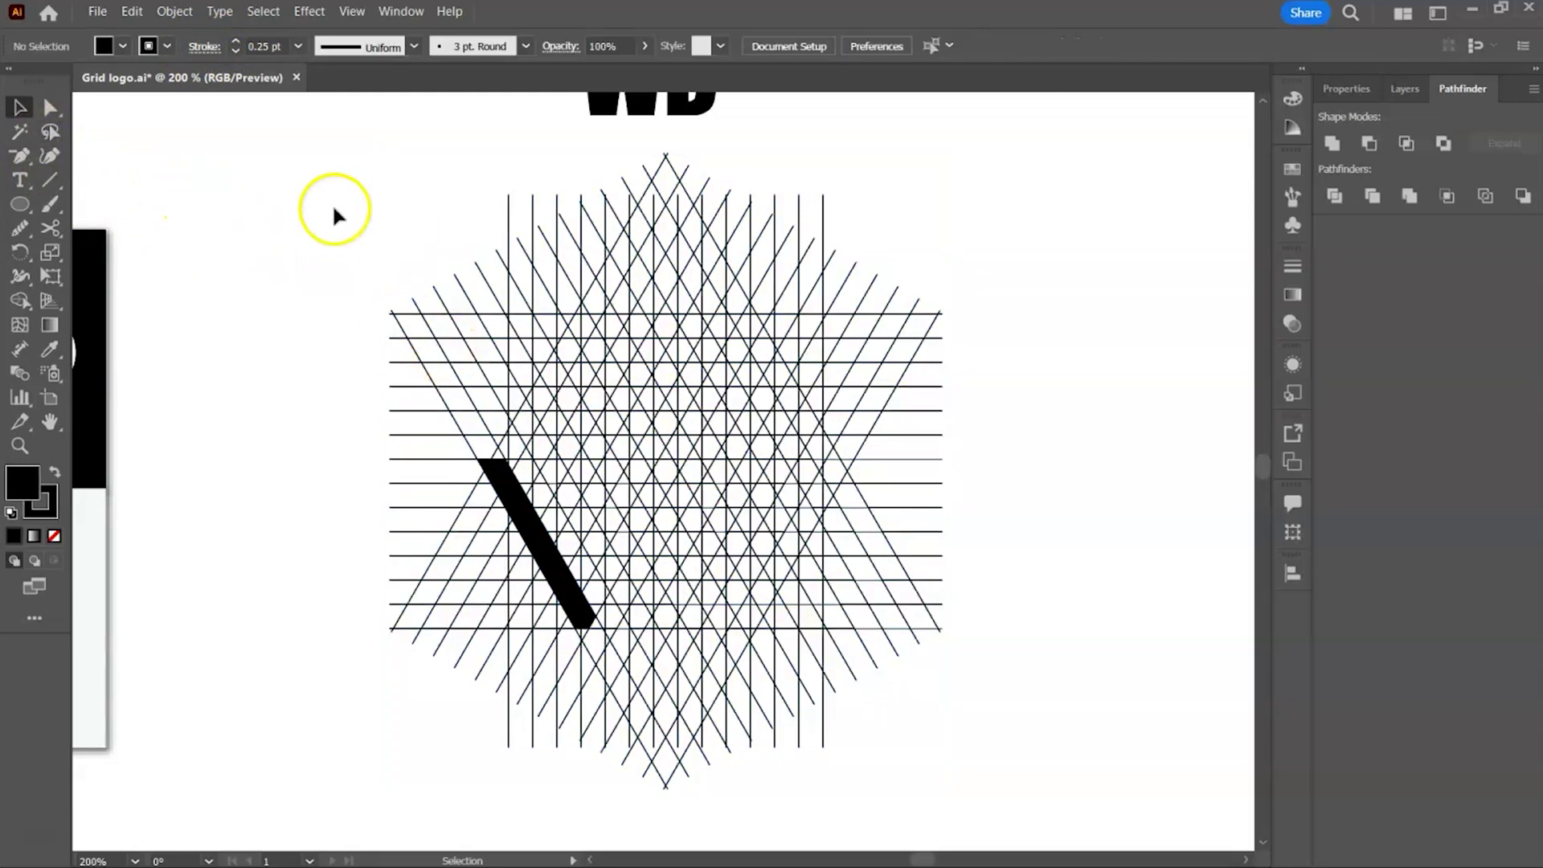
# Step: Set Shape Builder to black fill with no stroke and merge the ascending diagonal's cells with the first bar, completing a V shape
pyautogui.click(526, 297)
pyautogui.hotkey('ctrl', '+')
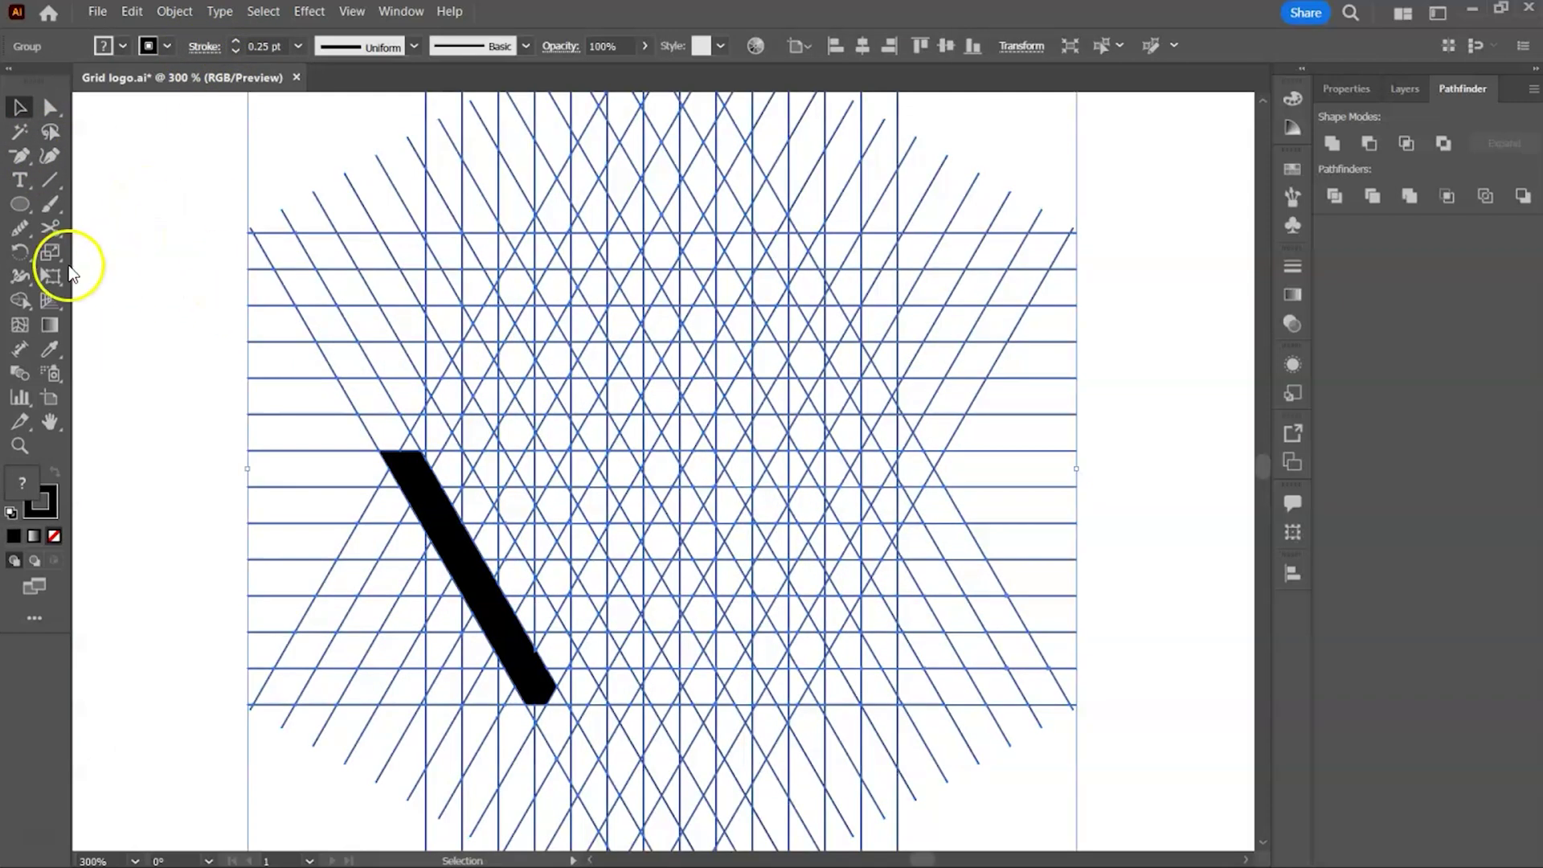
pyautogui.click(21, 301)
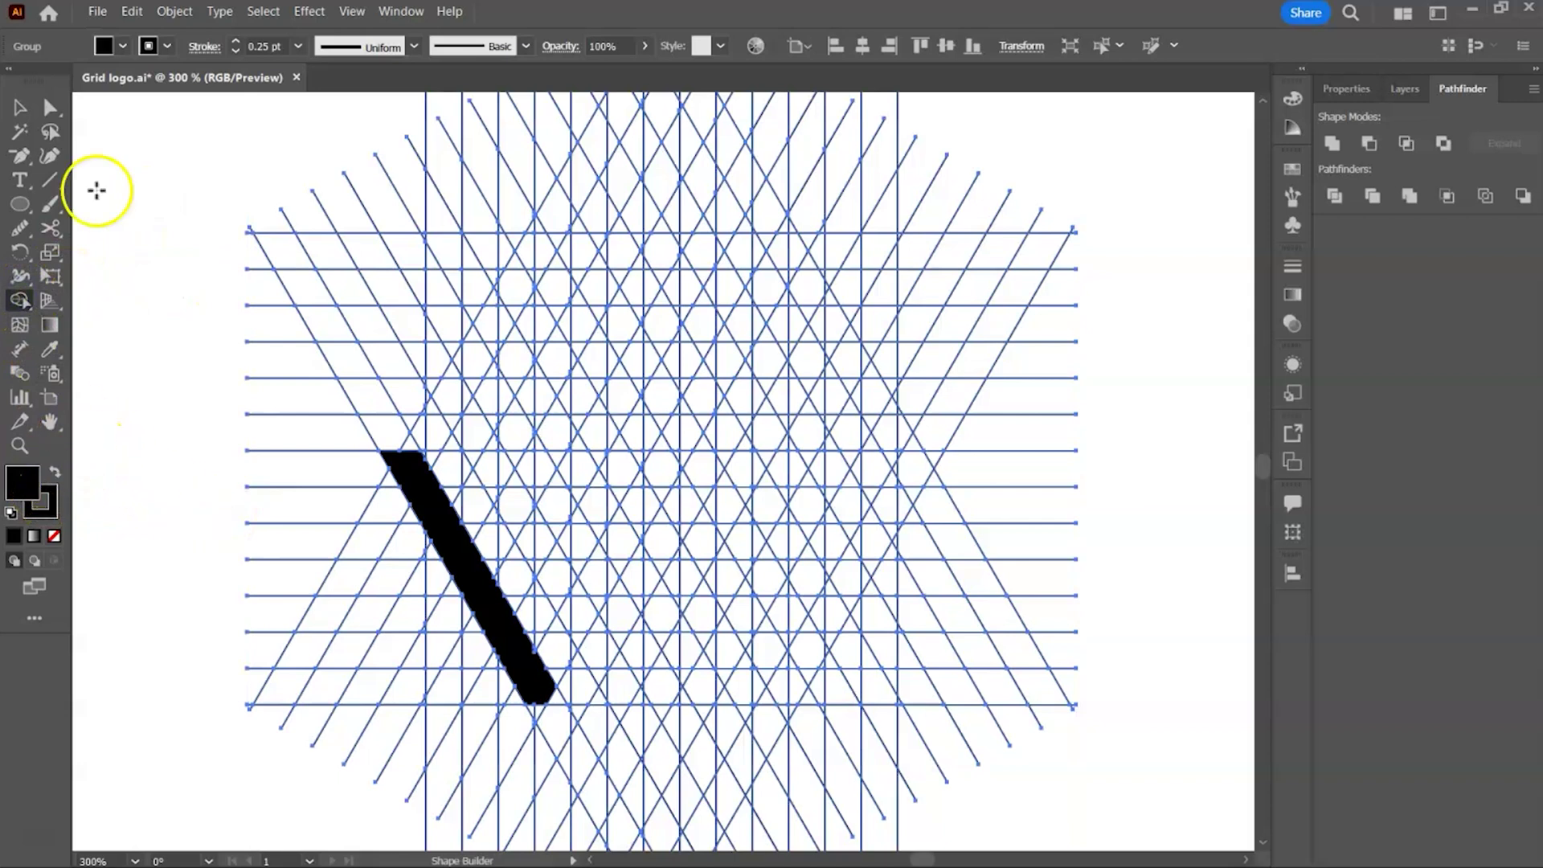
pyautogui.click(166, 46)
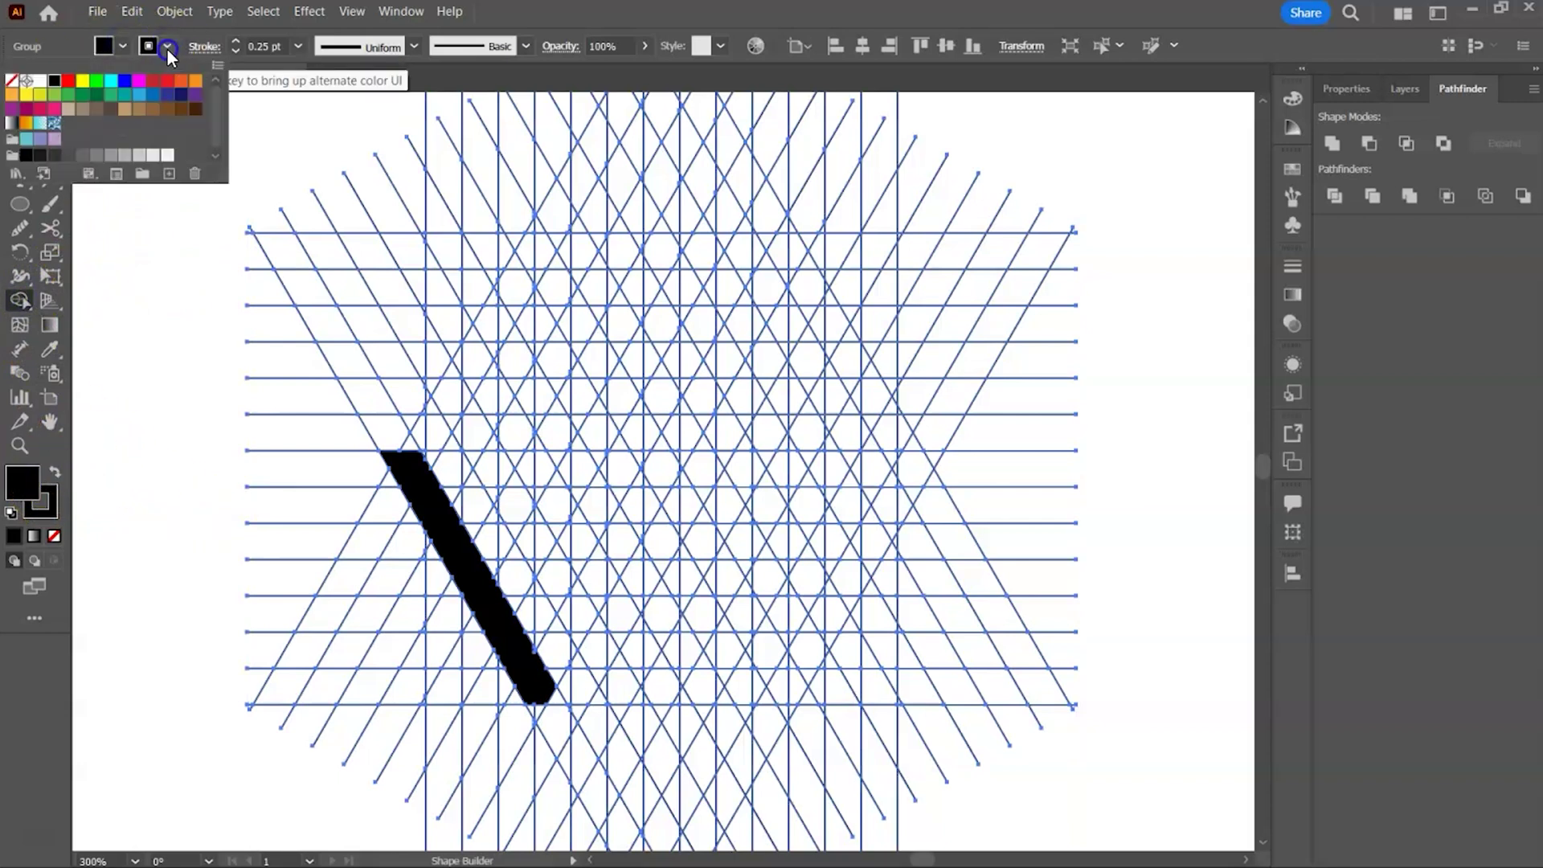
pyautogui.click(11, 80)
pyautogui.click(145, 298)
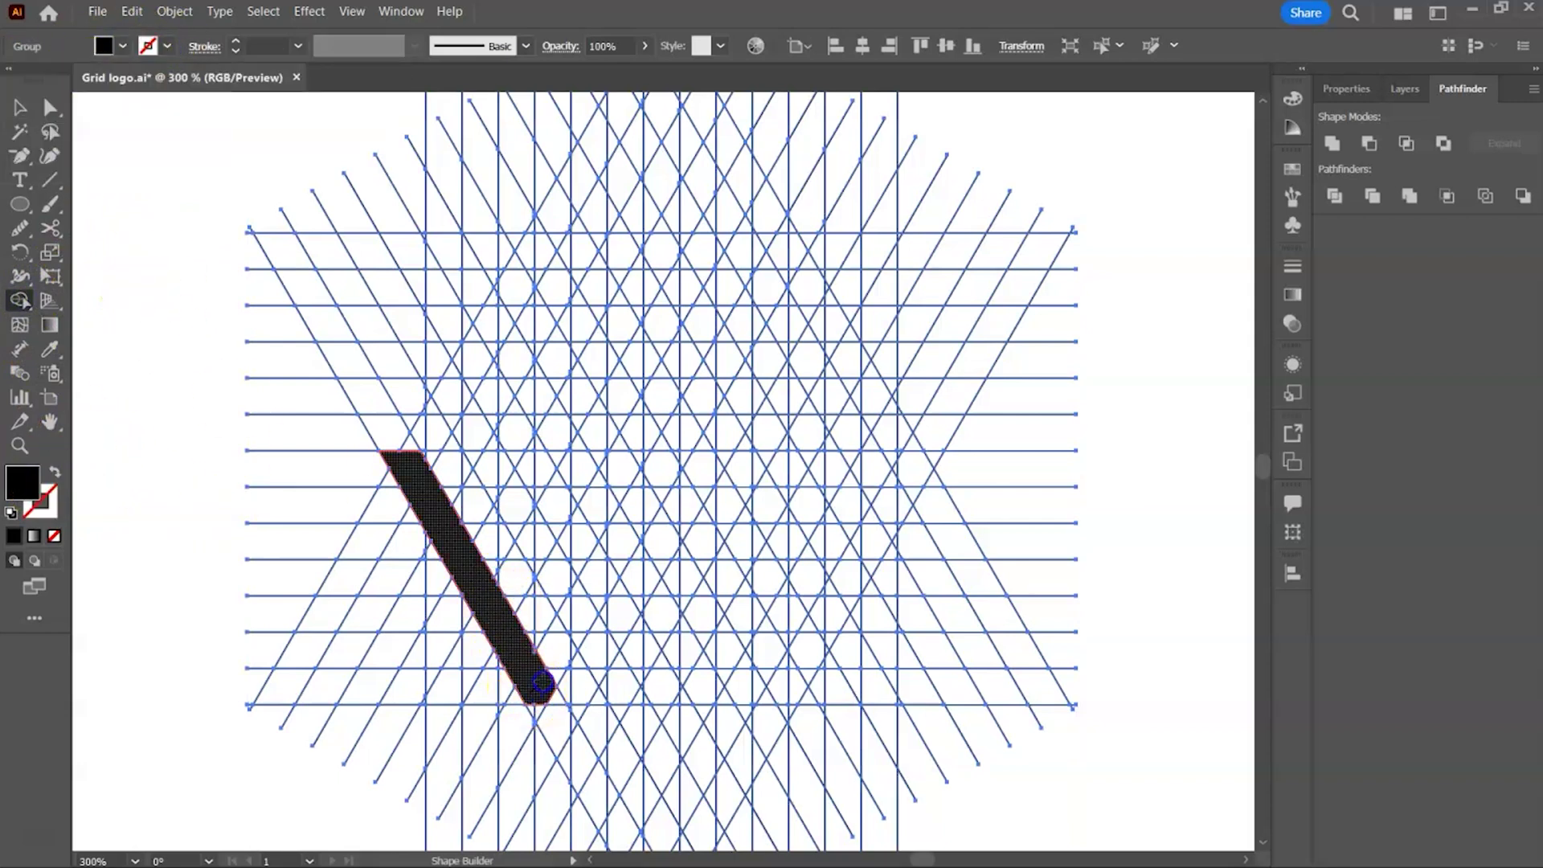
pyautogui.moveTo(641, 532); pyautogui.dragTo(639, 534)
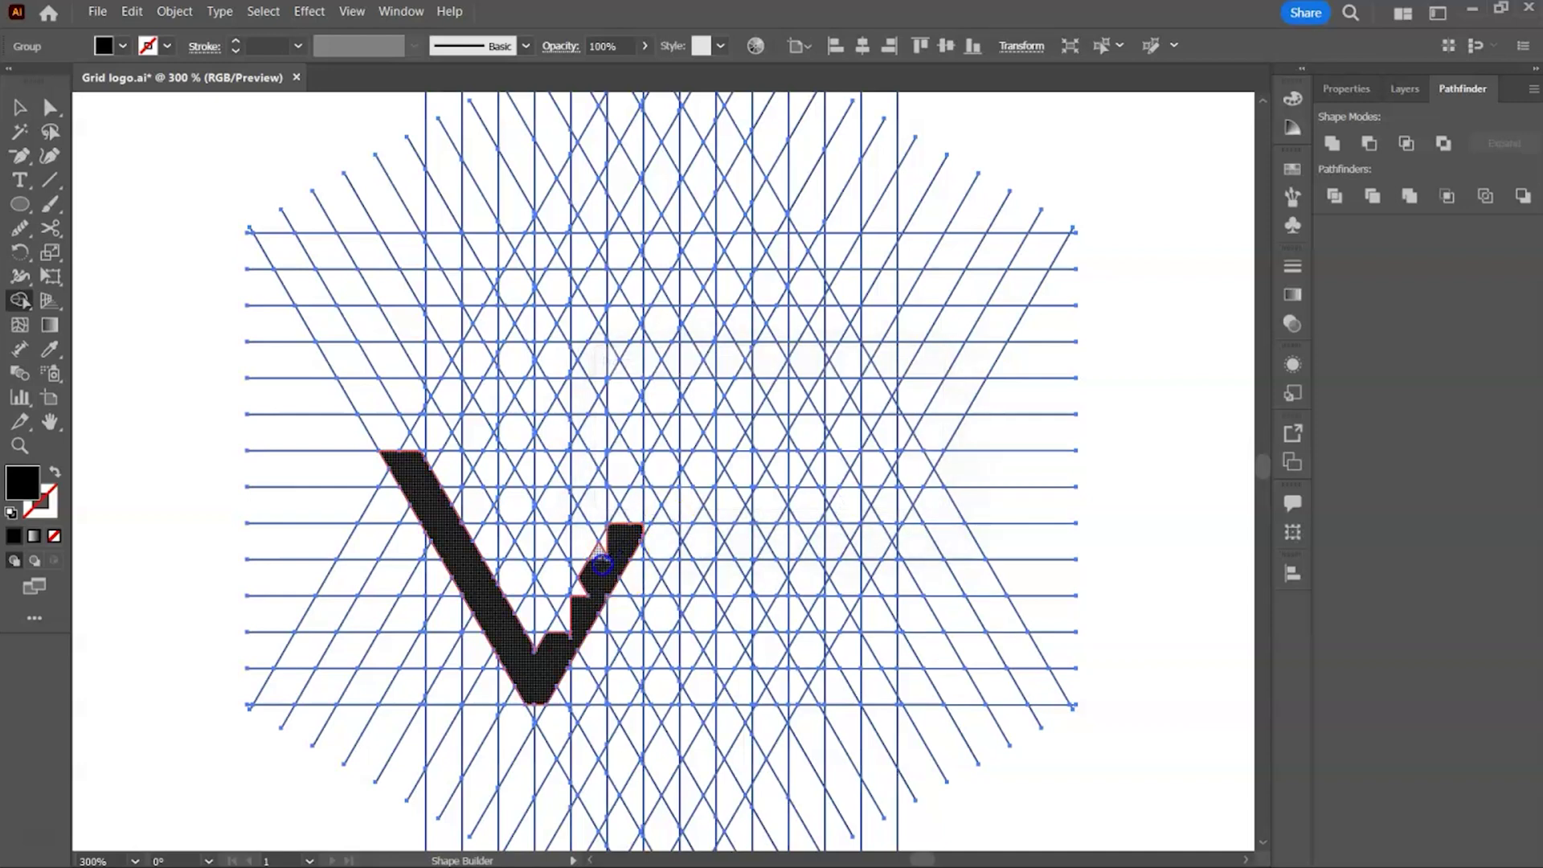
pyautogui.click(562, 646)
pyautogui.moveTo(592, 587)
pyautogui.mouseDown()
pyautogui.moveTo(603, 542)
pyautogui.moveTo(639, 516)
pyautogui.mouseUp()
pyautogui.moveTo(664, 463); pyautogui.dragTo(664, 466)
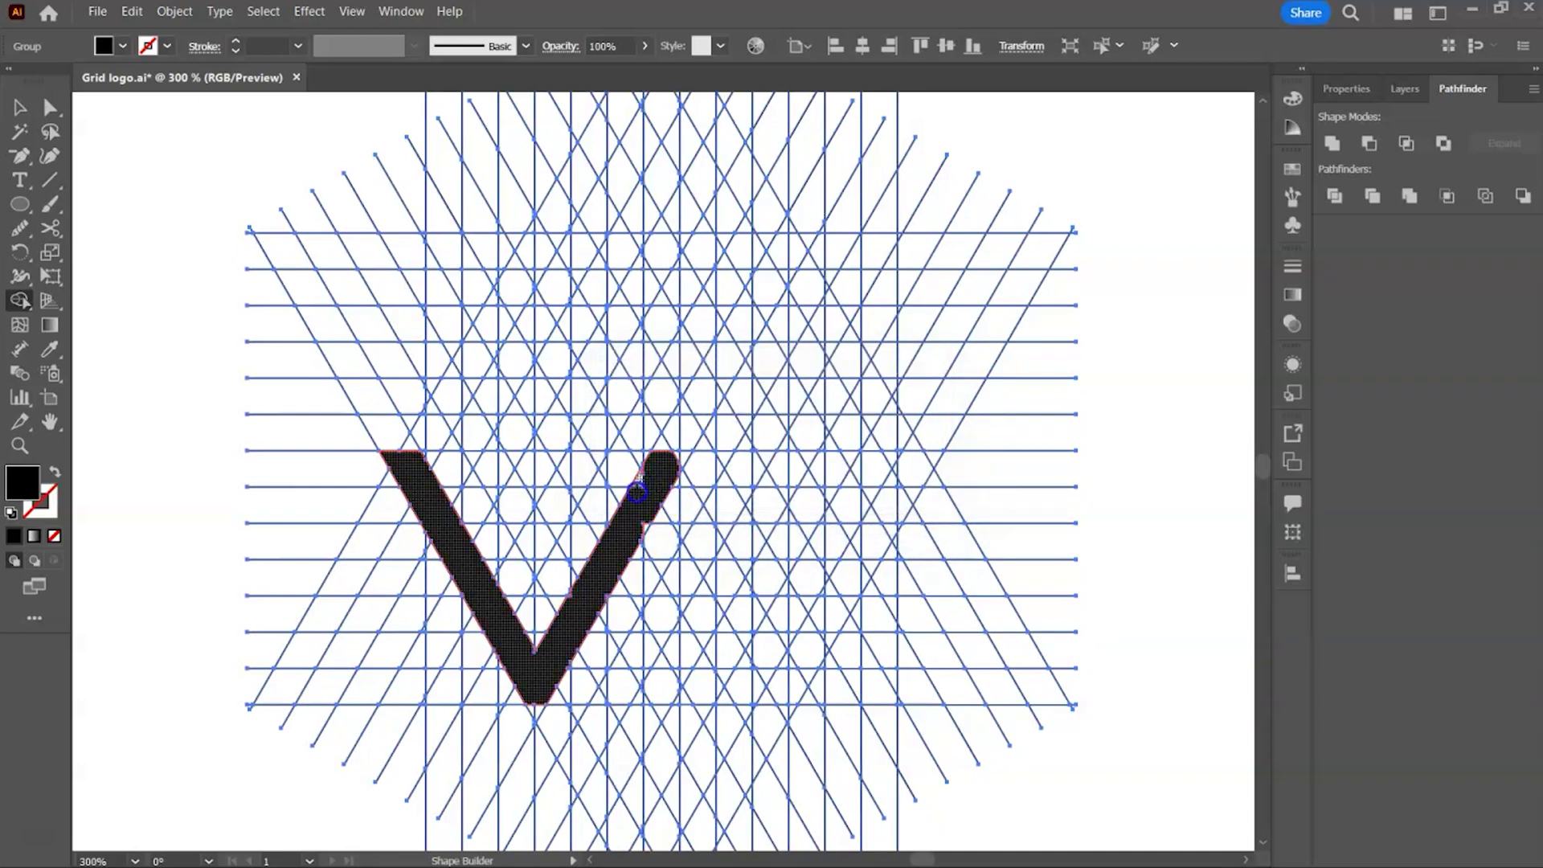
pyautogui.click(580, 604)
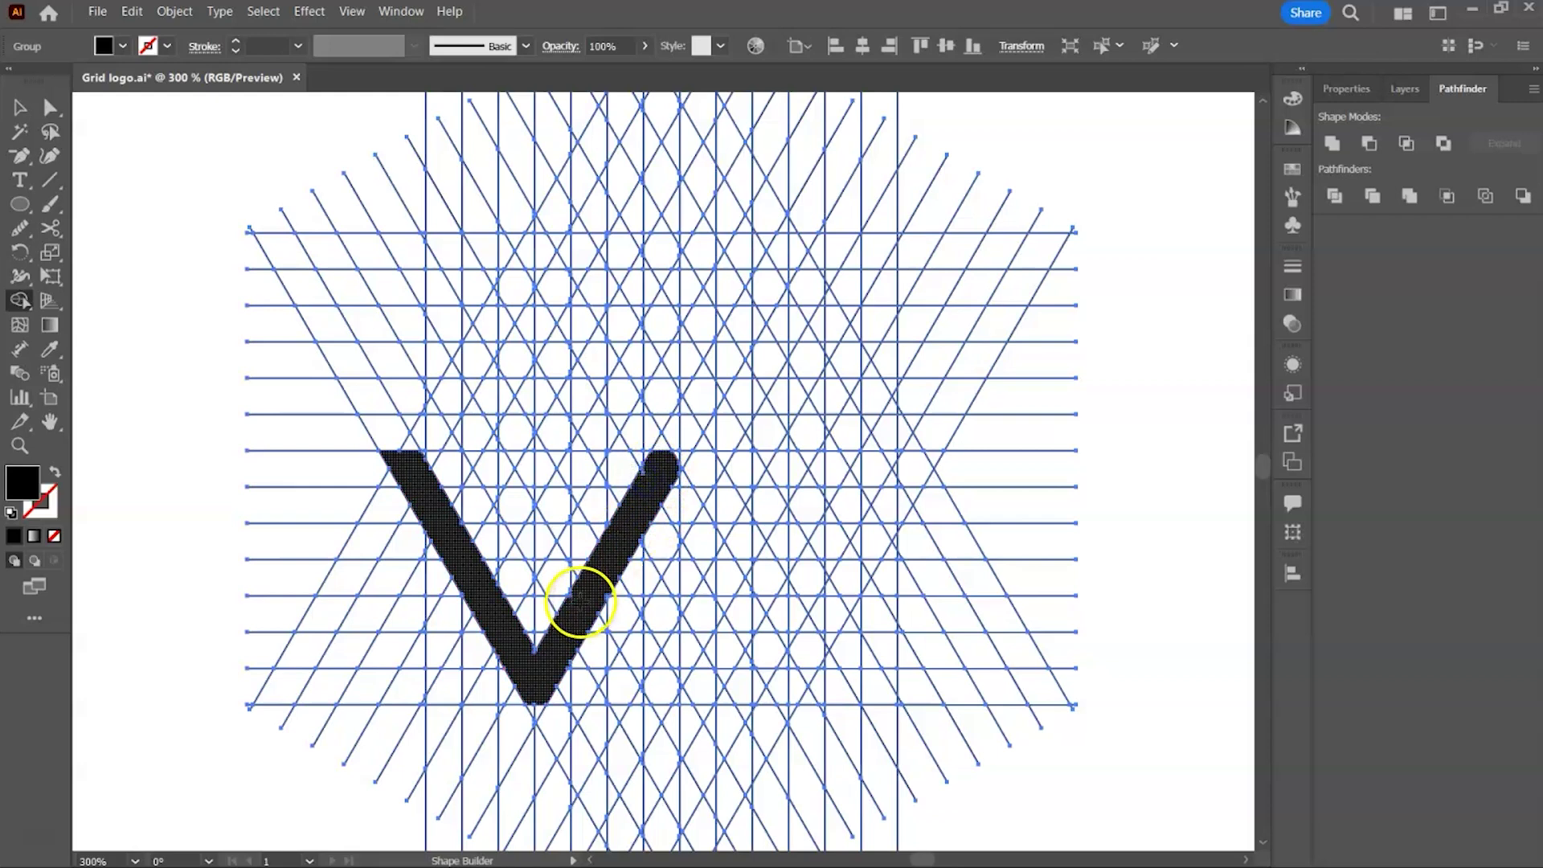
pyautogui.click(657, 477)
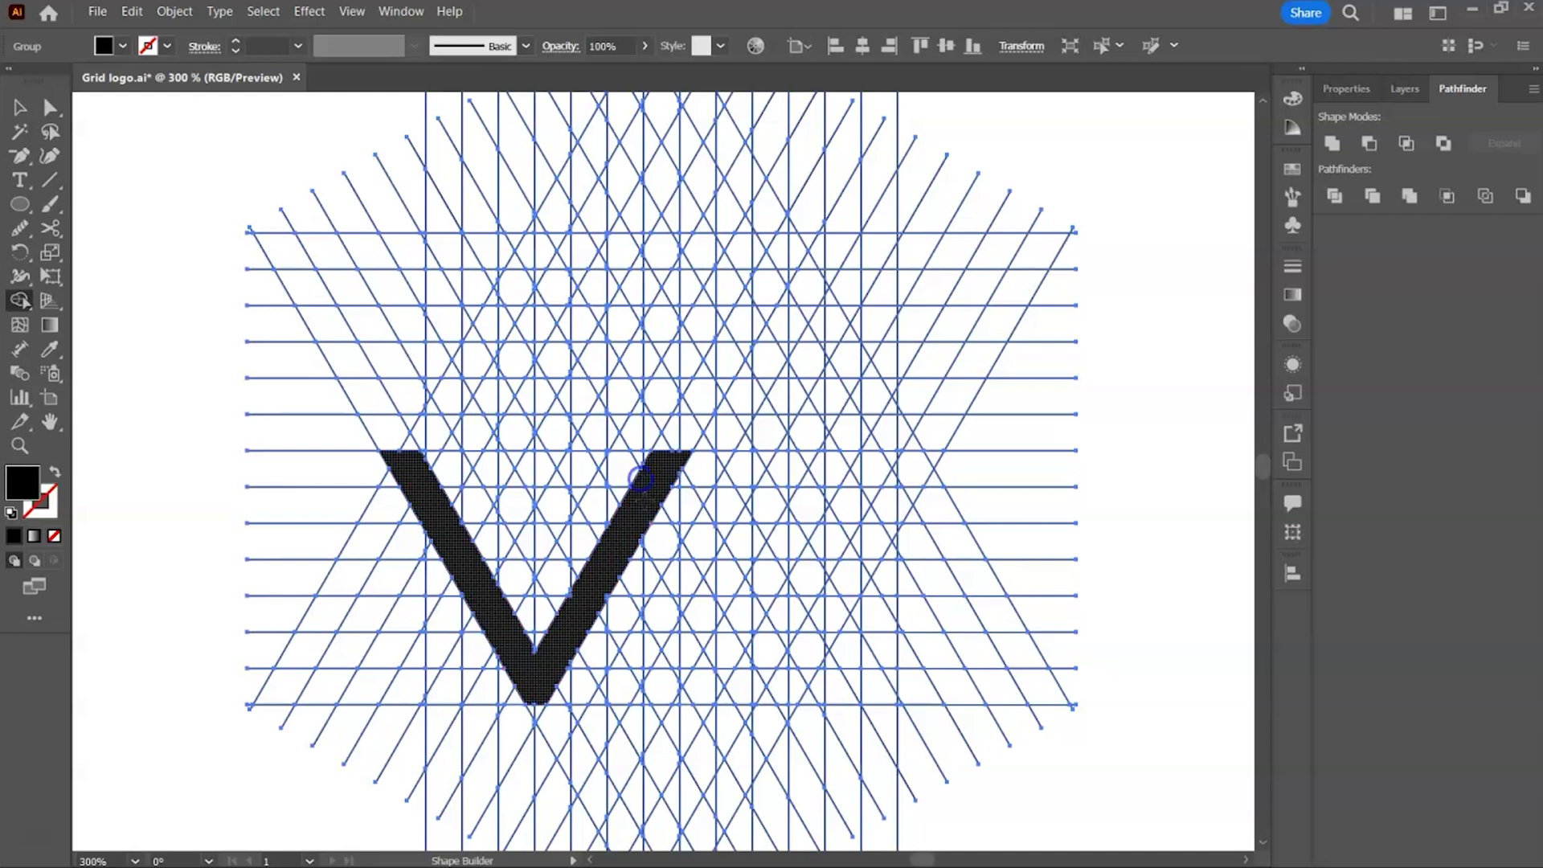
# Step: Merge the grid cells of a second, overlapping V with the first one to form a complete black W
pyautogui.hotkey('ctrl', '=')
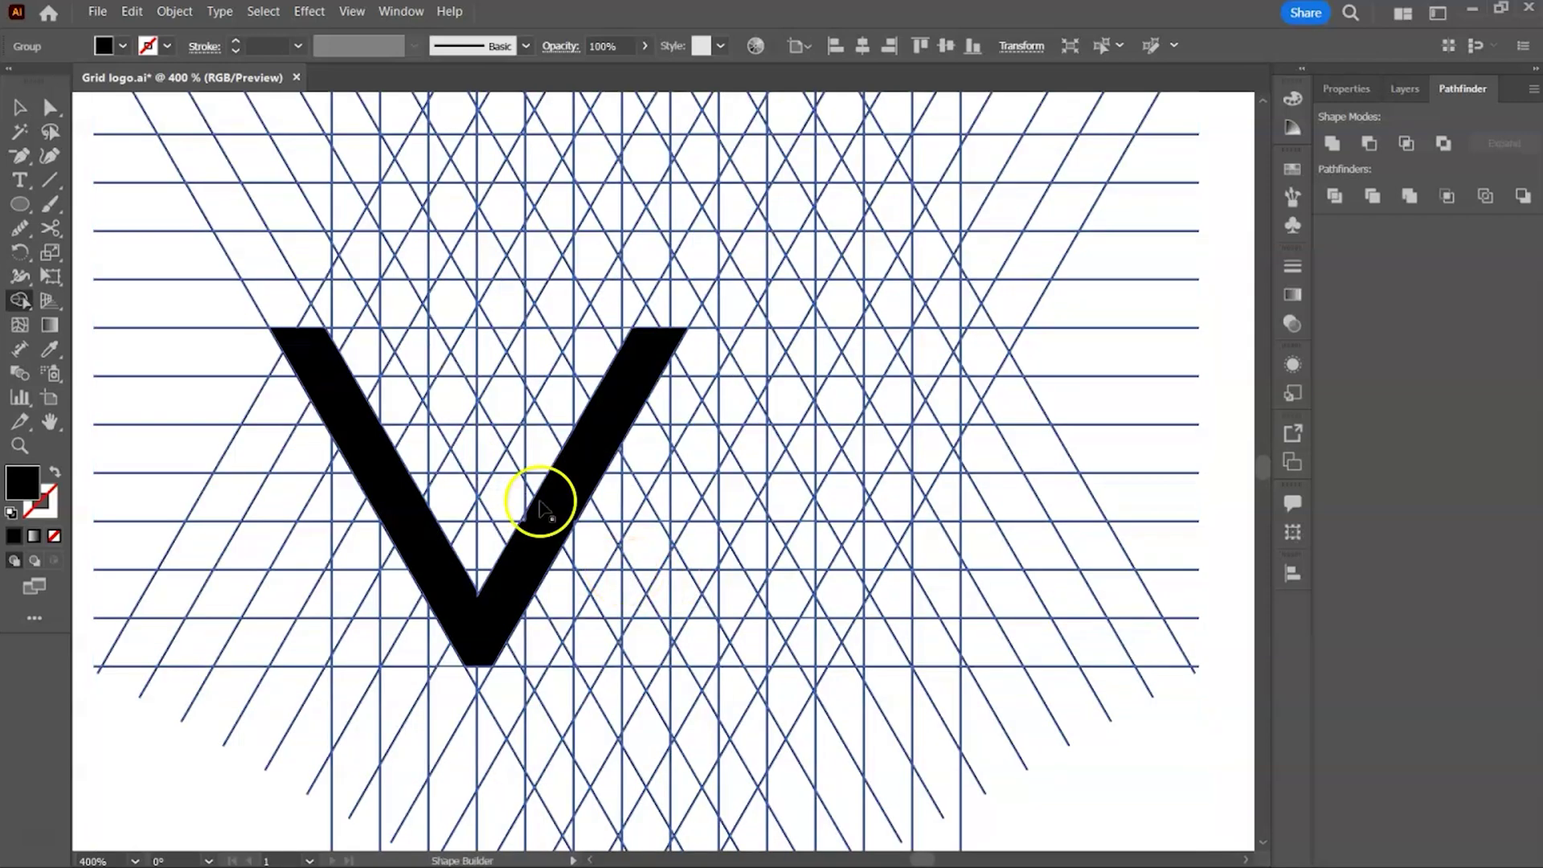
pyautogui.moveTo(399, 334); pyautogui.dragTo(545, 554)
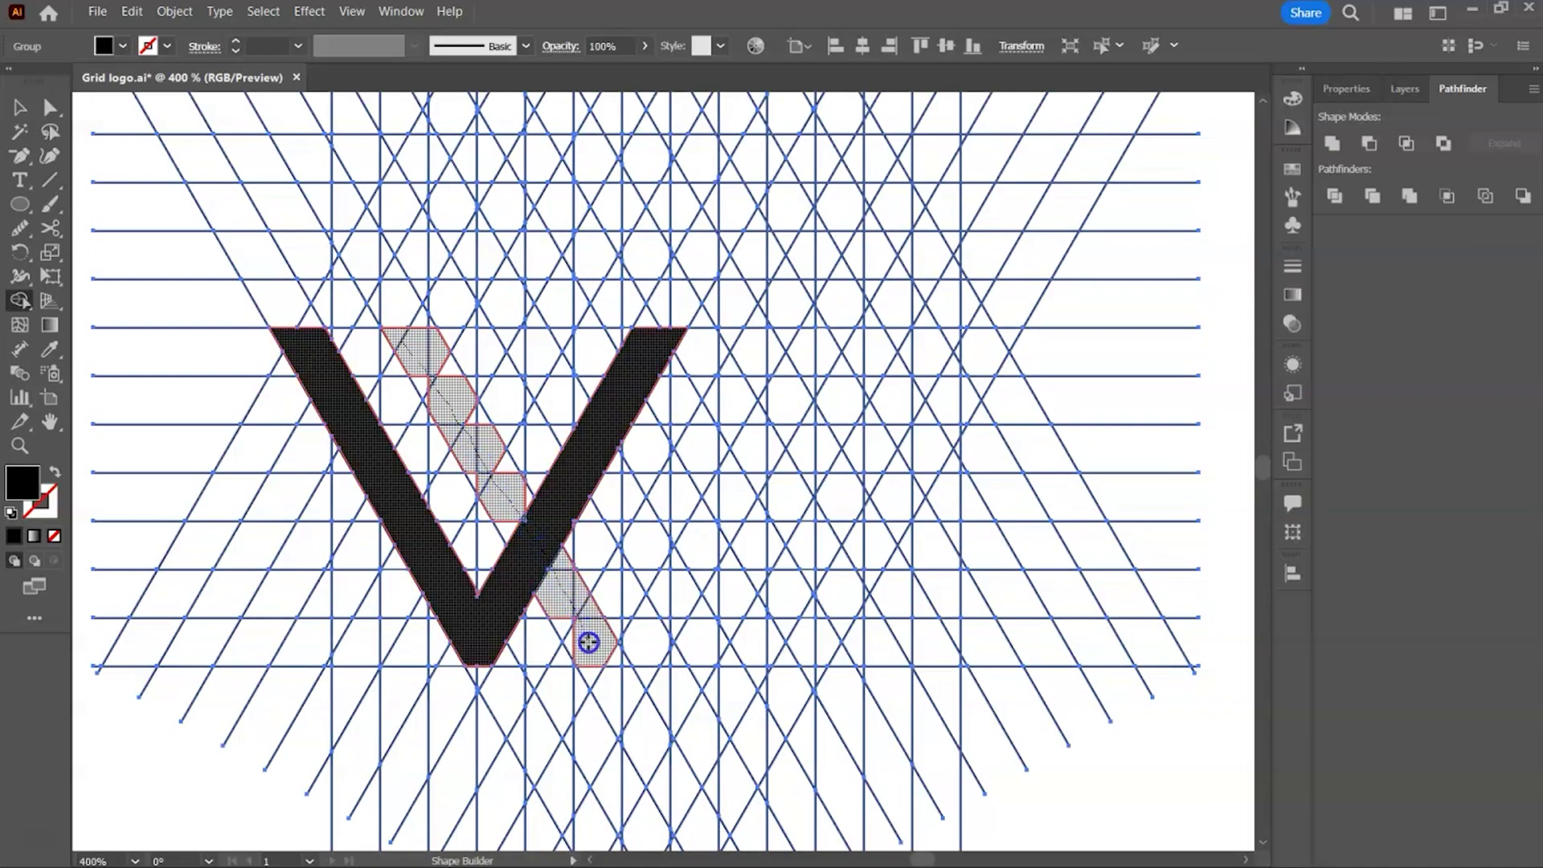
pyautogui.moveTo(588, 642); pyautogui.dragTo(602, 633)
pyautogui.moveTo(714, 480); pyautogui.dragTo(715, 481)
pyautogui.hotkey('ctrl', 'z')
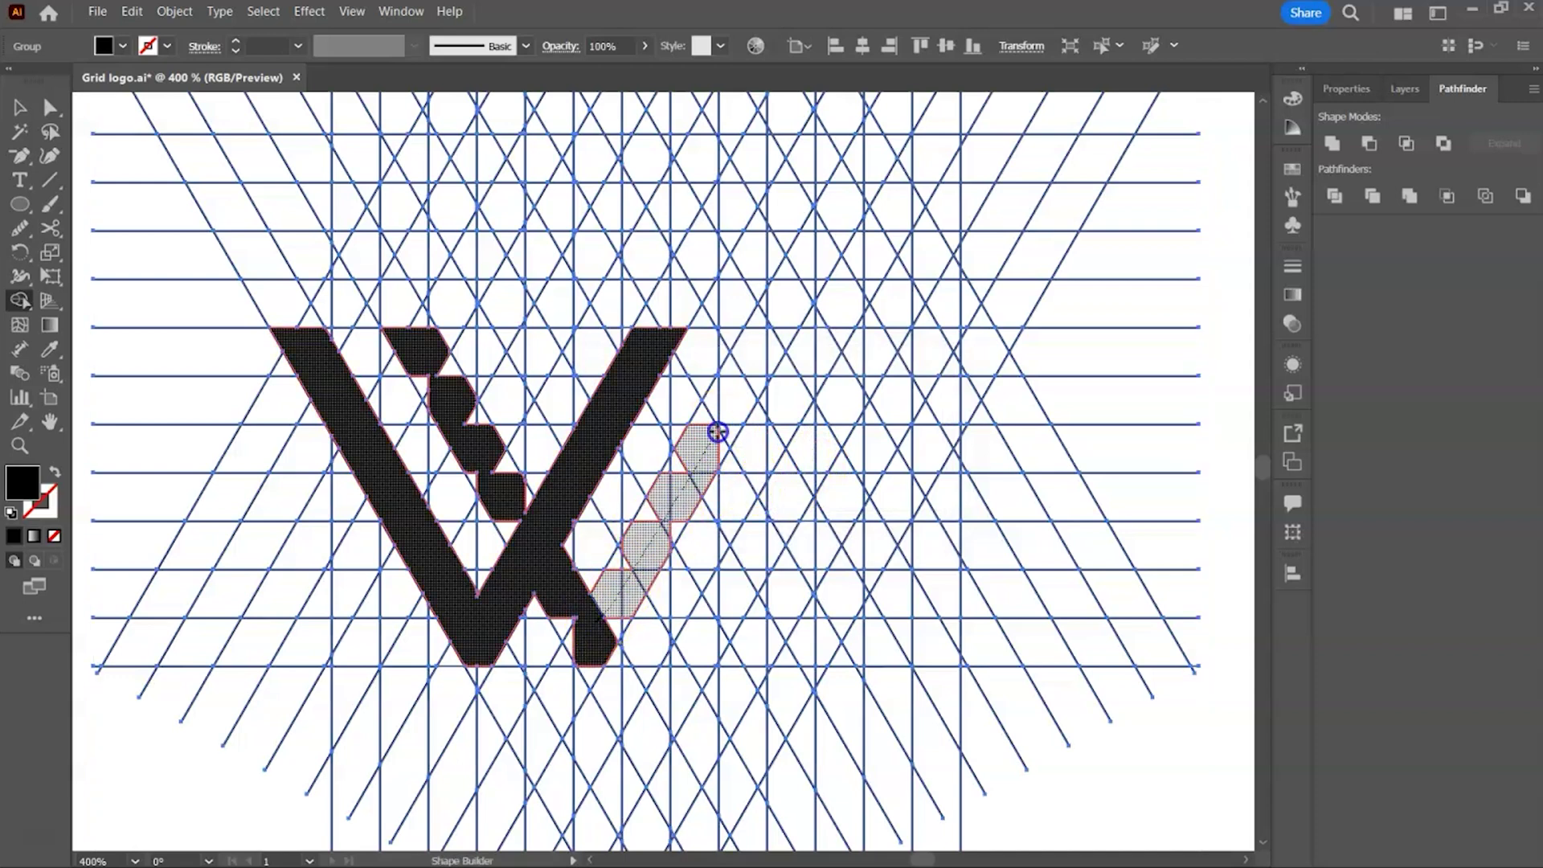
pyautogui.moveTo(785, 342); pyautogui.dragTo(785, 344)
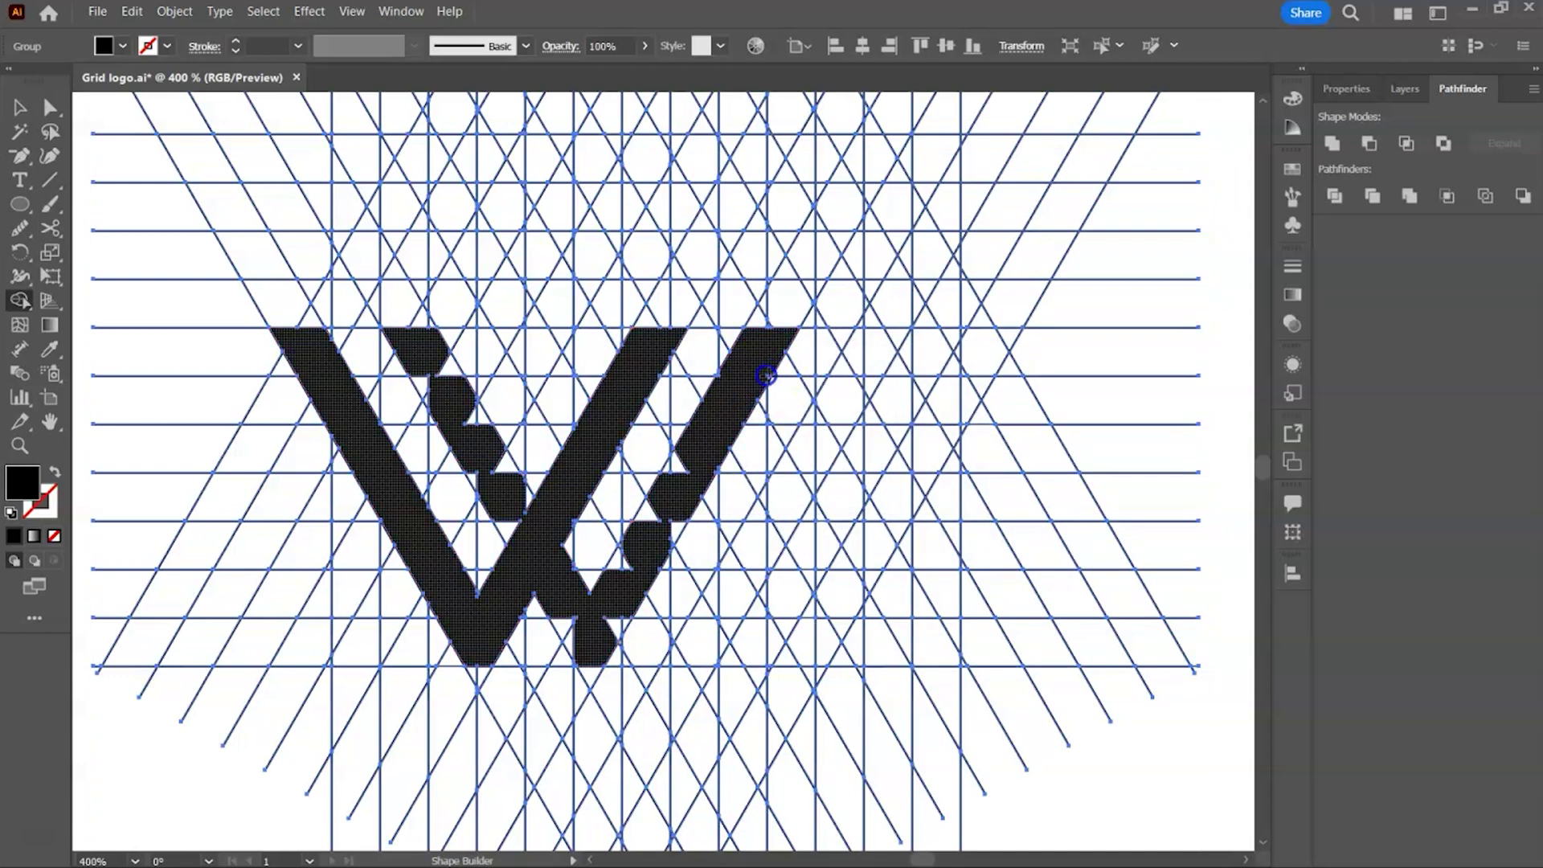
pyautogui.hotkey('ctrl', 'z')
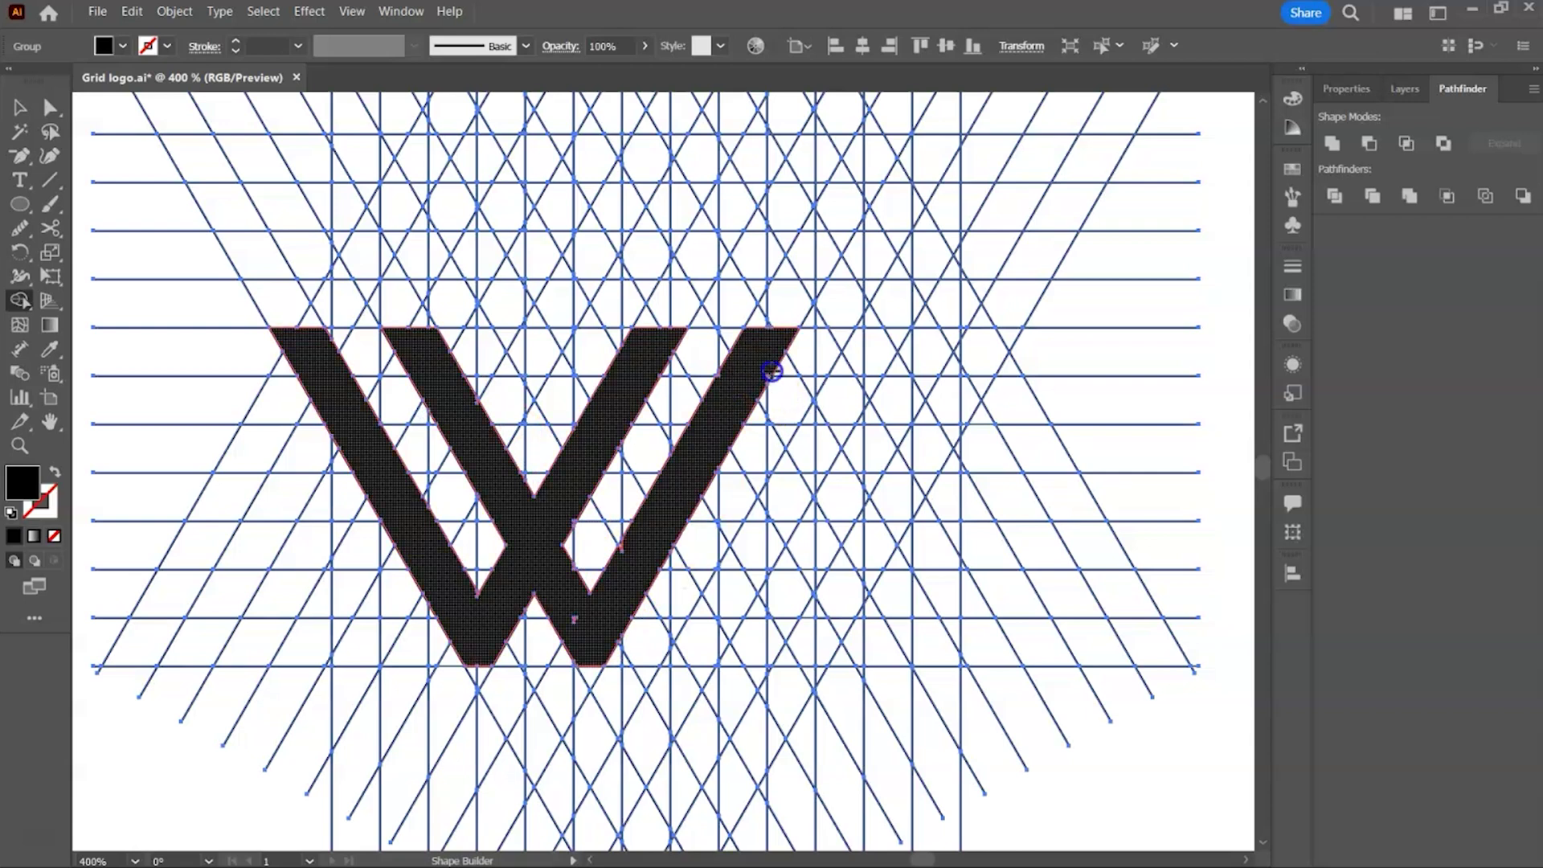
# Step: Clean up the leftover grid slivers along the edges of the W's last ascending bar
pyautogui.hotkey('ctrl', '+')
pyautogui.moveTo(560, 488); pyautogui.dragTo(512, 329)
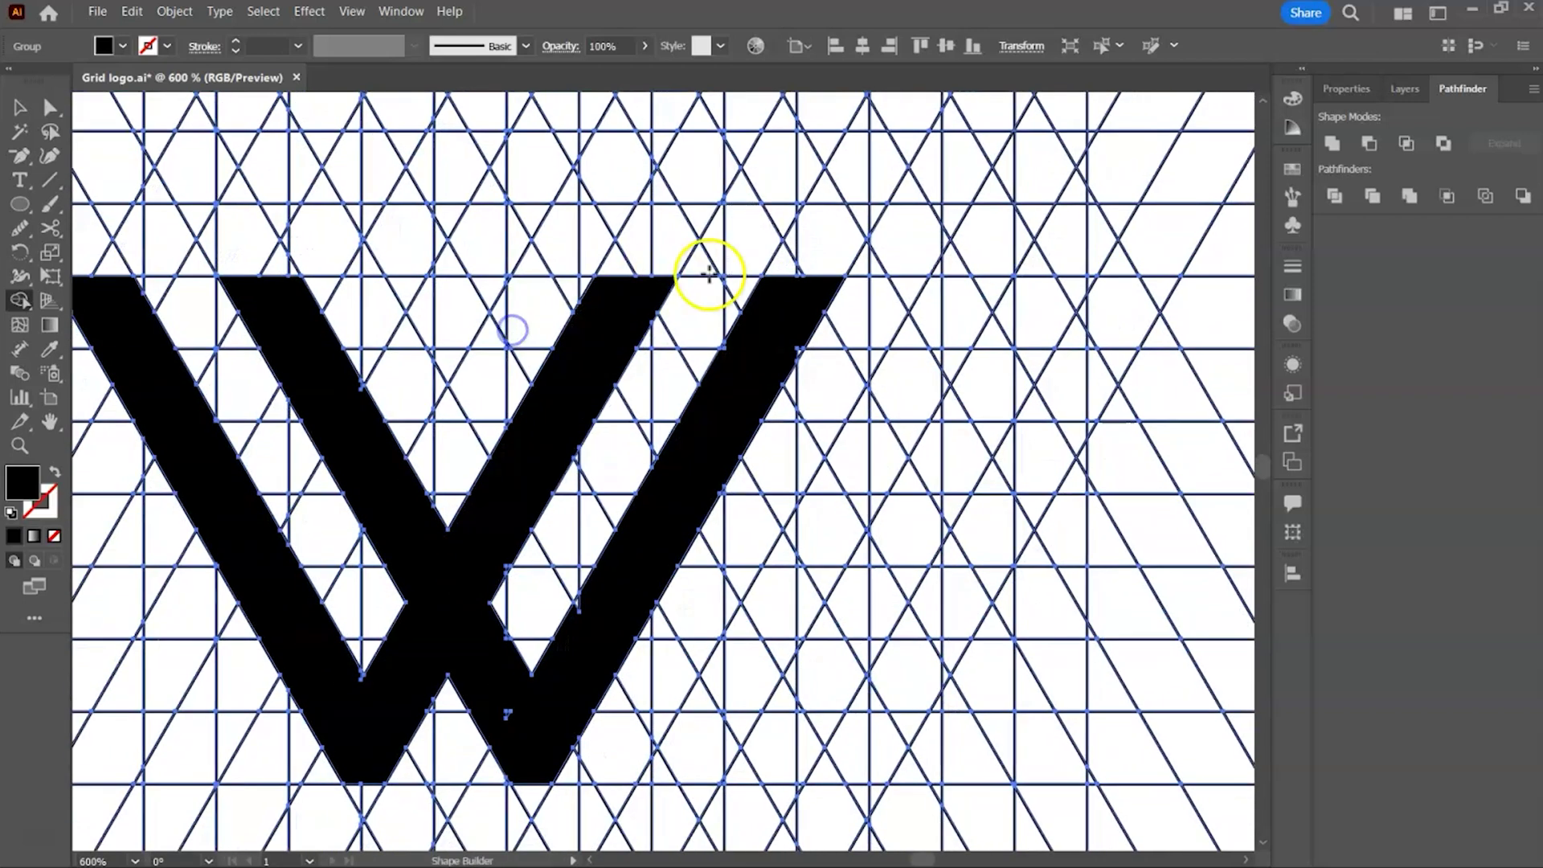
pyautogui.moveTo(802, 343); pyautogui.dragTo(722, 344)
pyautogui.hotkey('ctrl', 'z')
pyautogui.keyDown('ctrl'); pyautogui.click(756, 361); pyautogui.keyUp('ctrl')
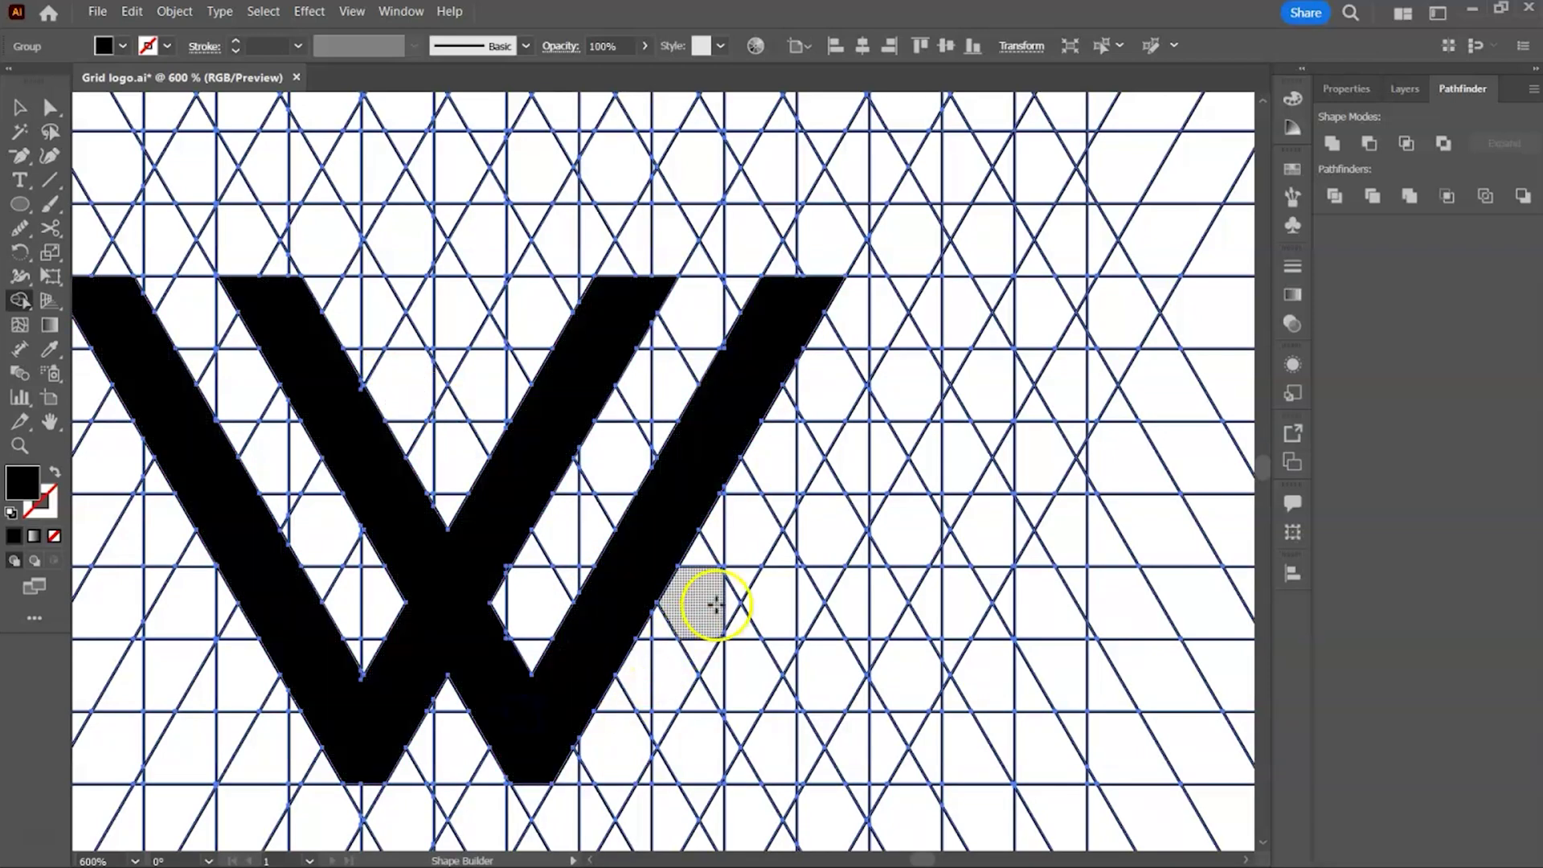
# Step: Draw a circle beside the W's last bar and give it no fill and a 0.75 pt stroke
pyautogui.hotkey('ctrl', '-')
pyautogui.hotkey('ctrl', '-')
pyautogui.moveTo(778, 641); pyautogui.dragTo(712, 593)
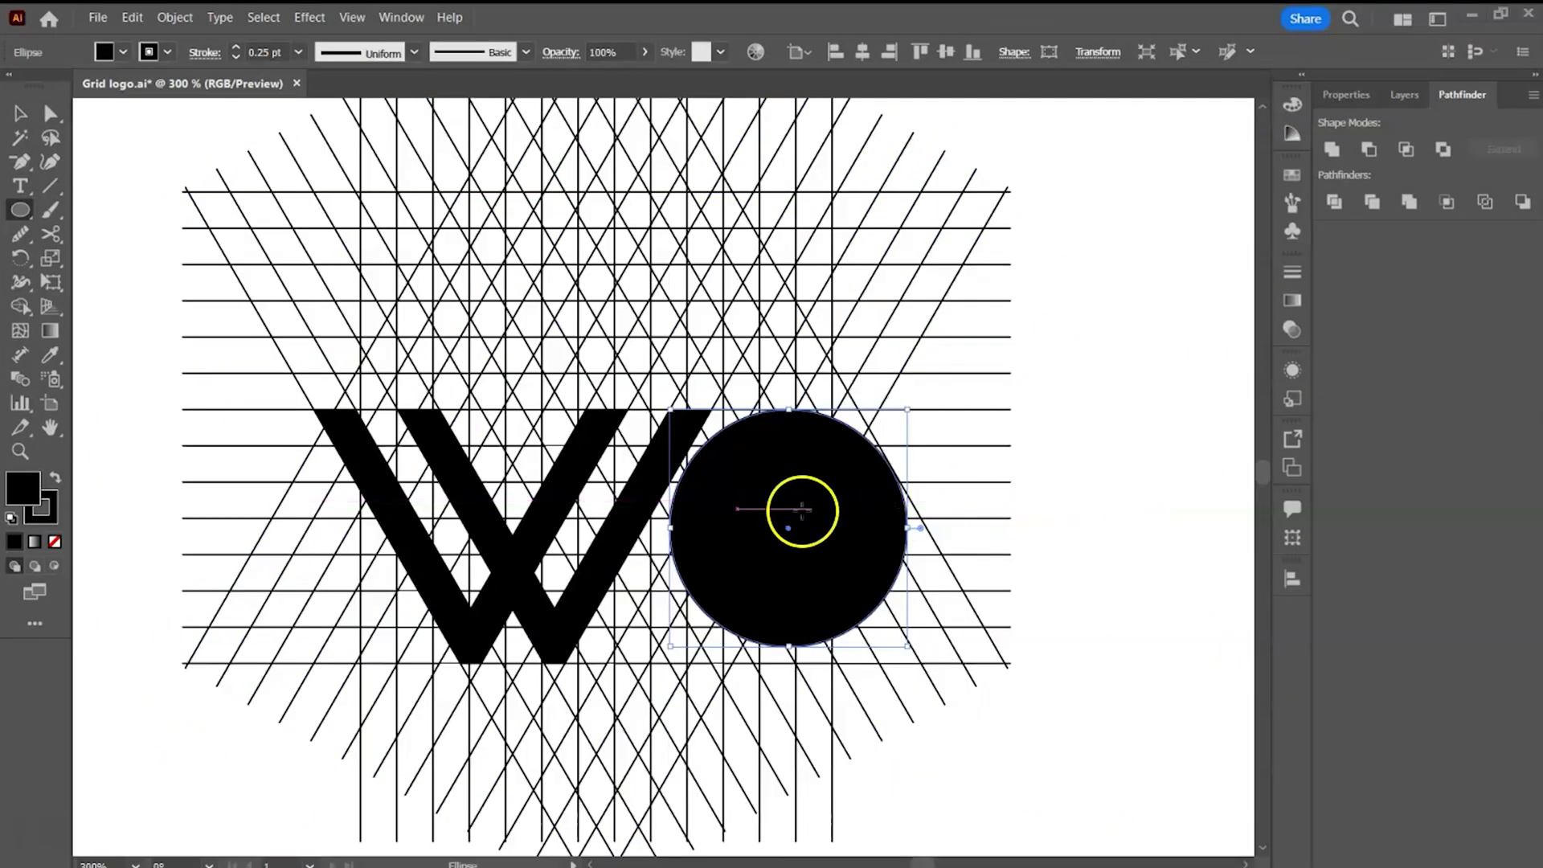
pyautogui.click(18, 108)
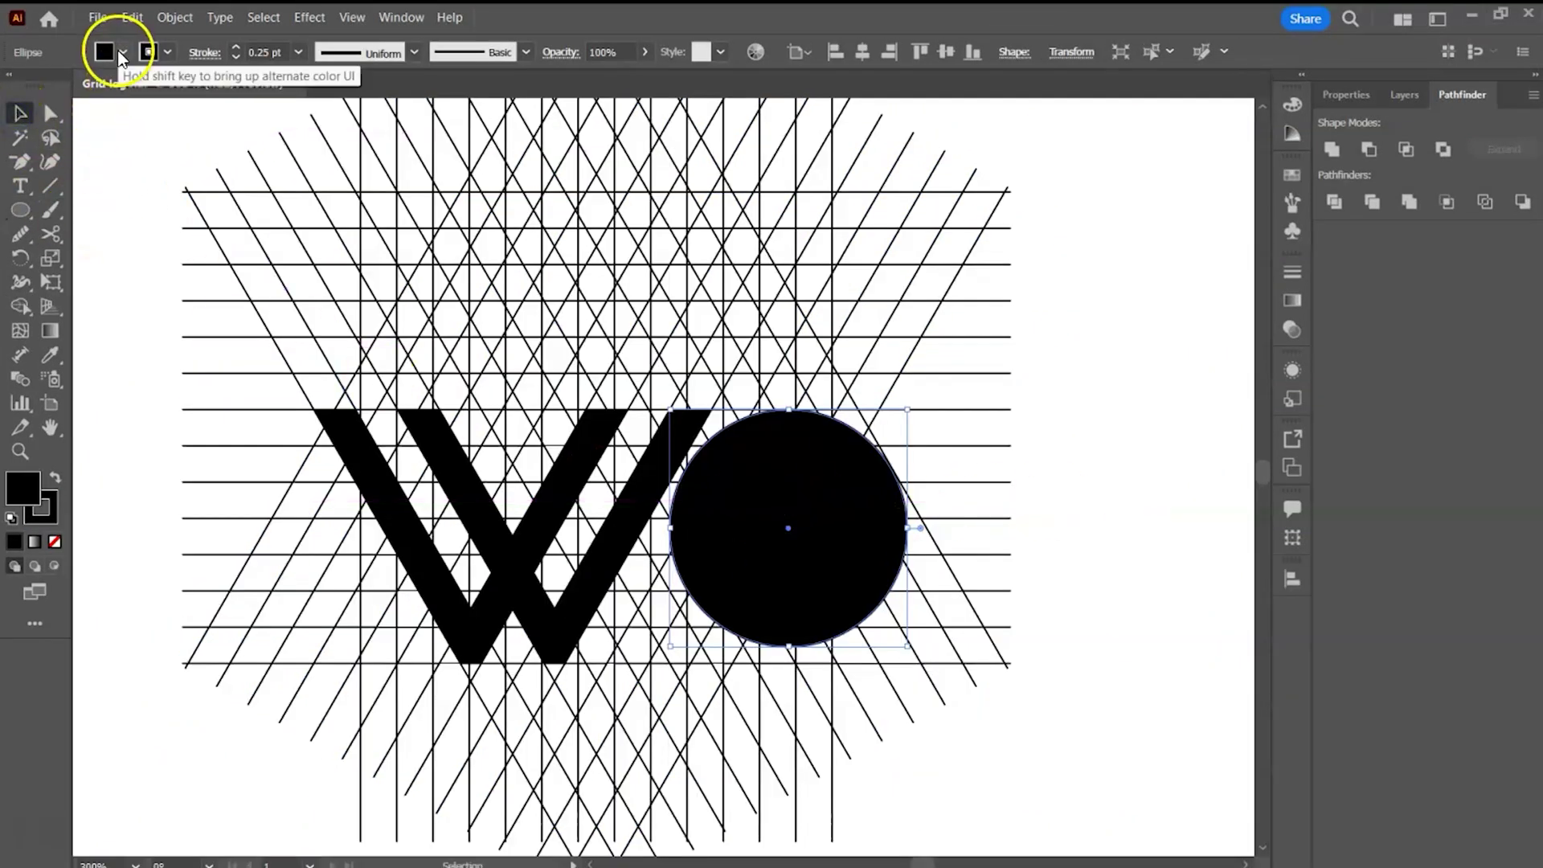
pyautogui.click(103, 52)
pyautogui.click(13, 87)
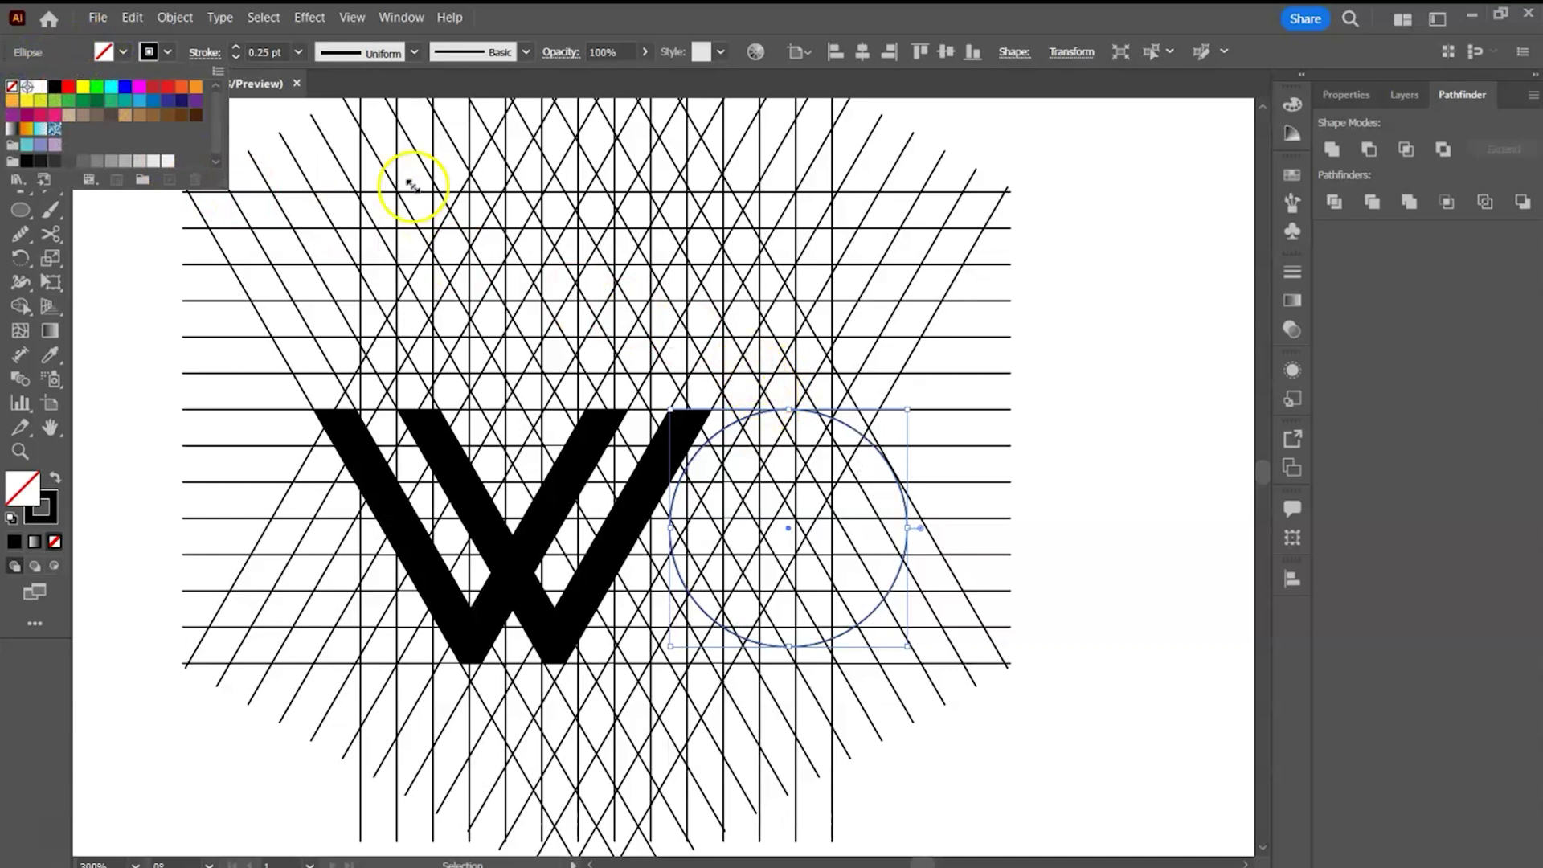
pyautogui.click(216, 56)
pyautogui.click(235, 46)
pyautogui.click(235, 46)
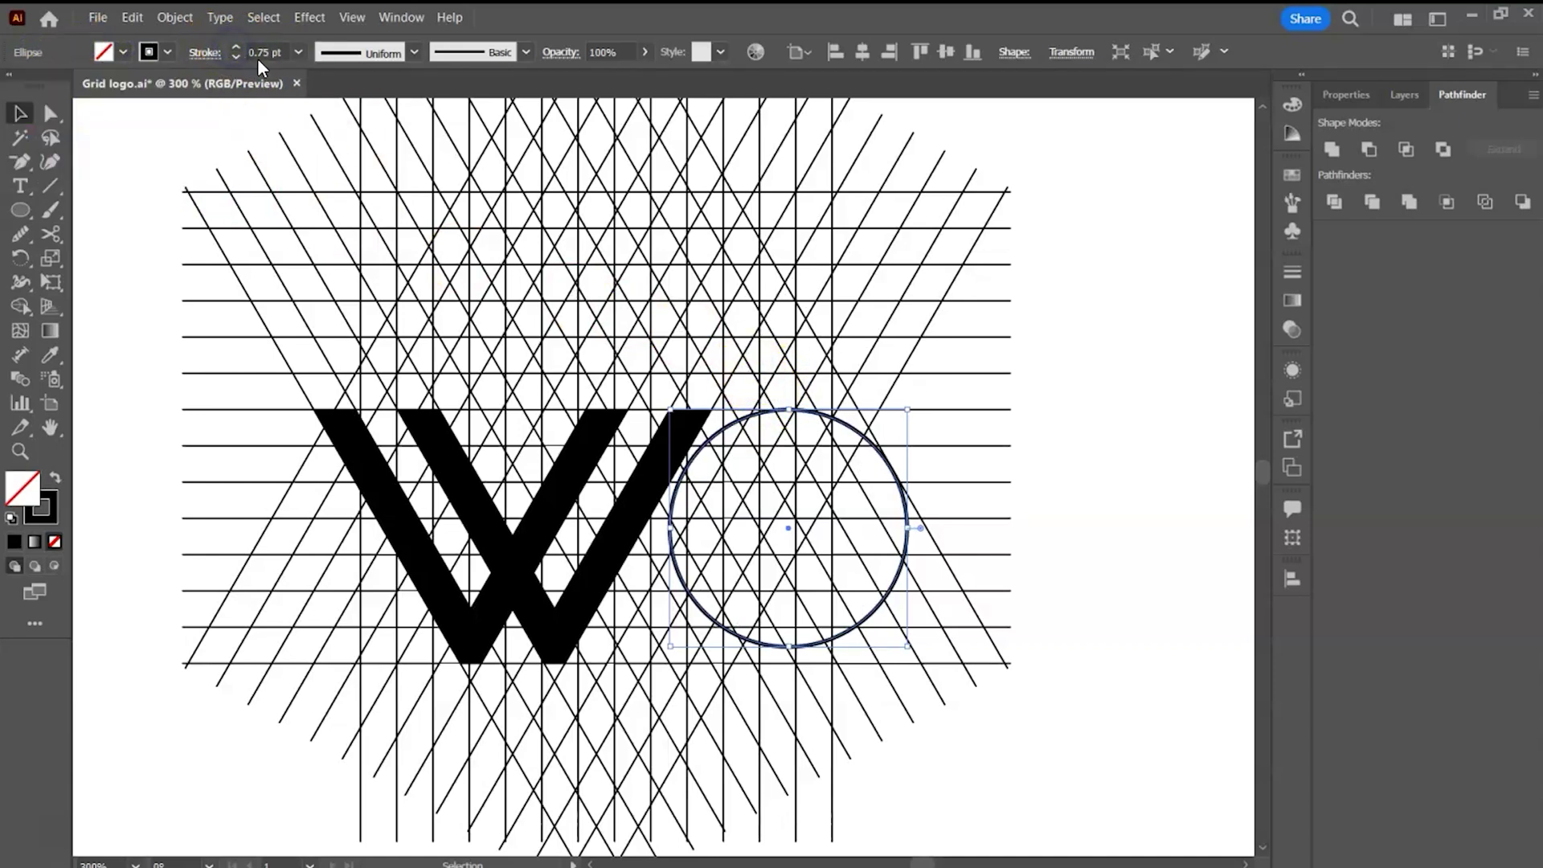
# Step: Move the circle over the W's last ascending bar and scale it to match the height of the W
pyautogui.moveTo(786, 526); pyautogui.dragTo(739, 507)
pyautogui.moveTo(729, 505); pyautogui.dragTo(678, 520)
pyautogui.moveTo(673, 636); pyautogui.dragTo(665, 653)
pyautogui.moveTo(678, 527); pyautogui.dragTo(681, 531)
pyautogui.moveTo(681, 657); pyautogui.dragTo(676, 659)
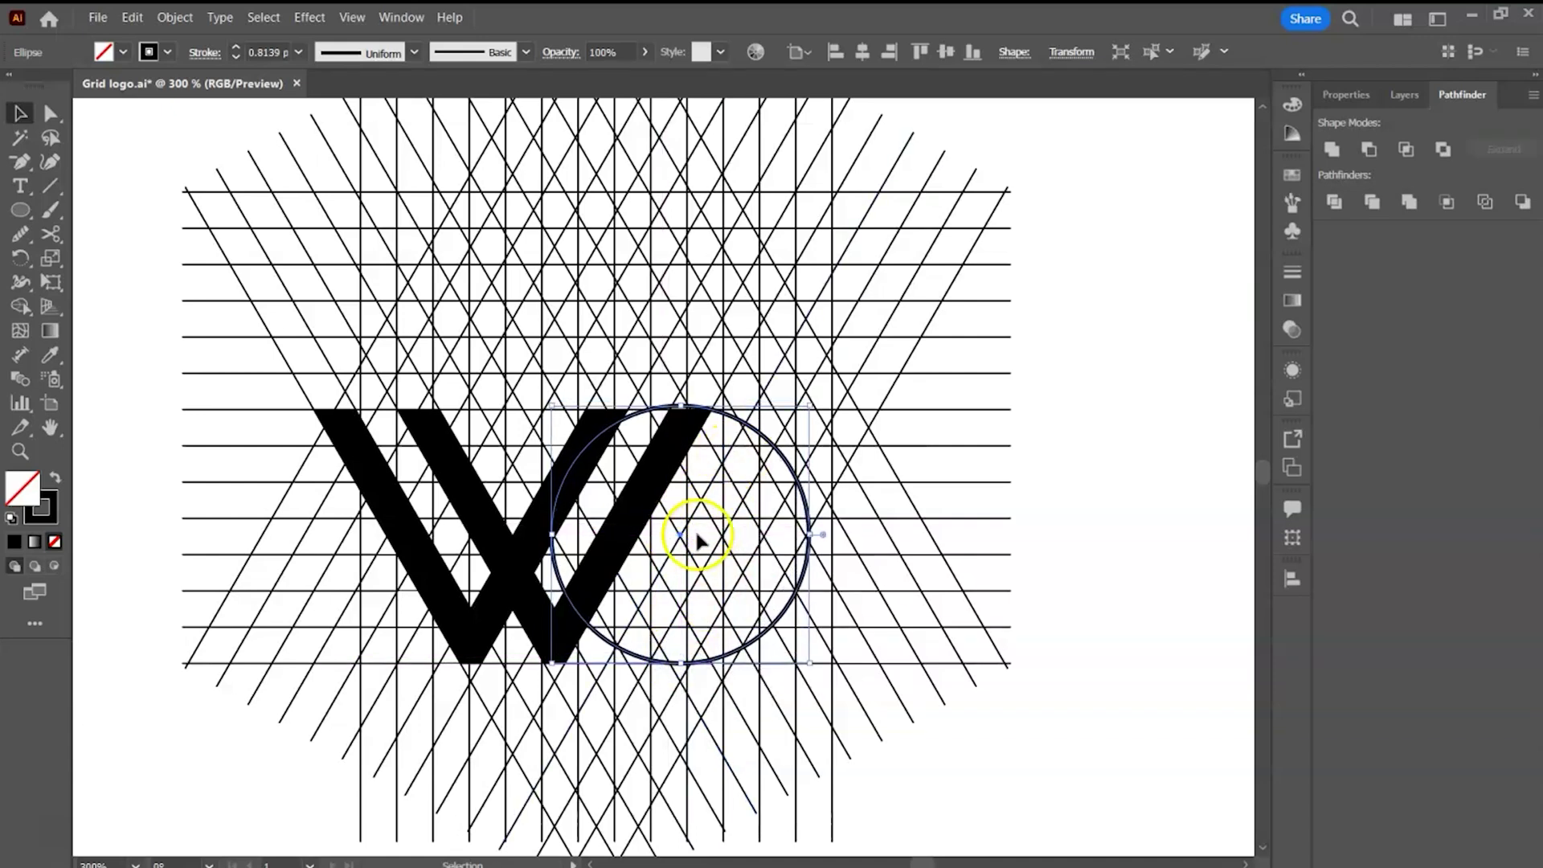
# Step: Nudge the circle down slightly to align it with the top and baseline grid lines of the W
pyautogui.hotkey('ctrl', '=')
pyautogui.hotkey('ctrl', '=')
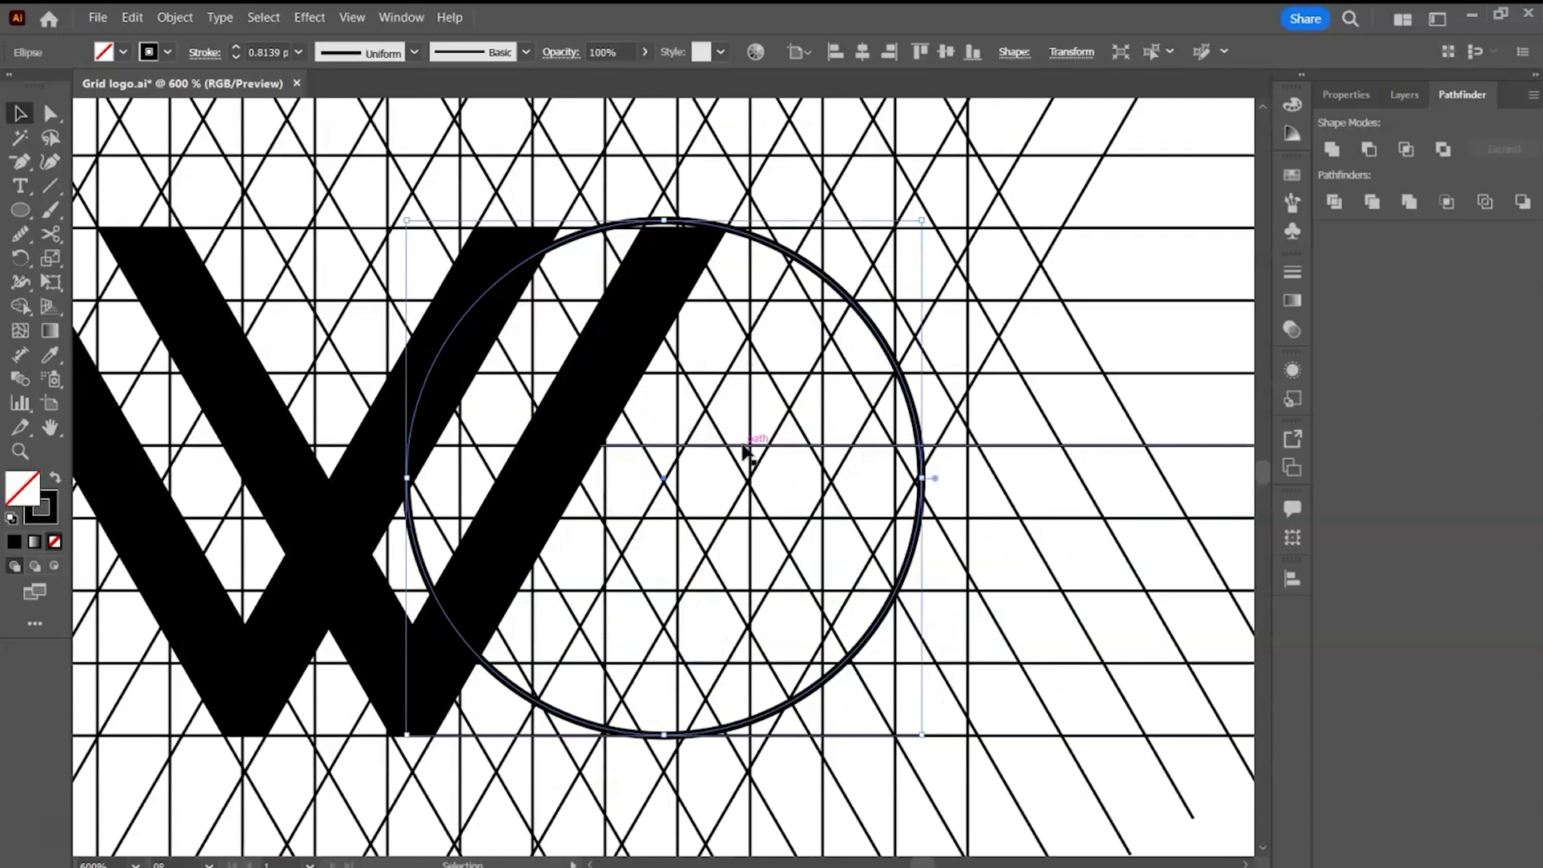
pyautogui.moveTo(757, 241); pyautogui.dragTo(761, 245)
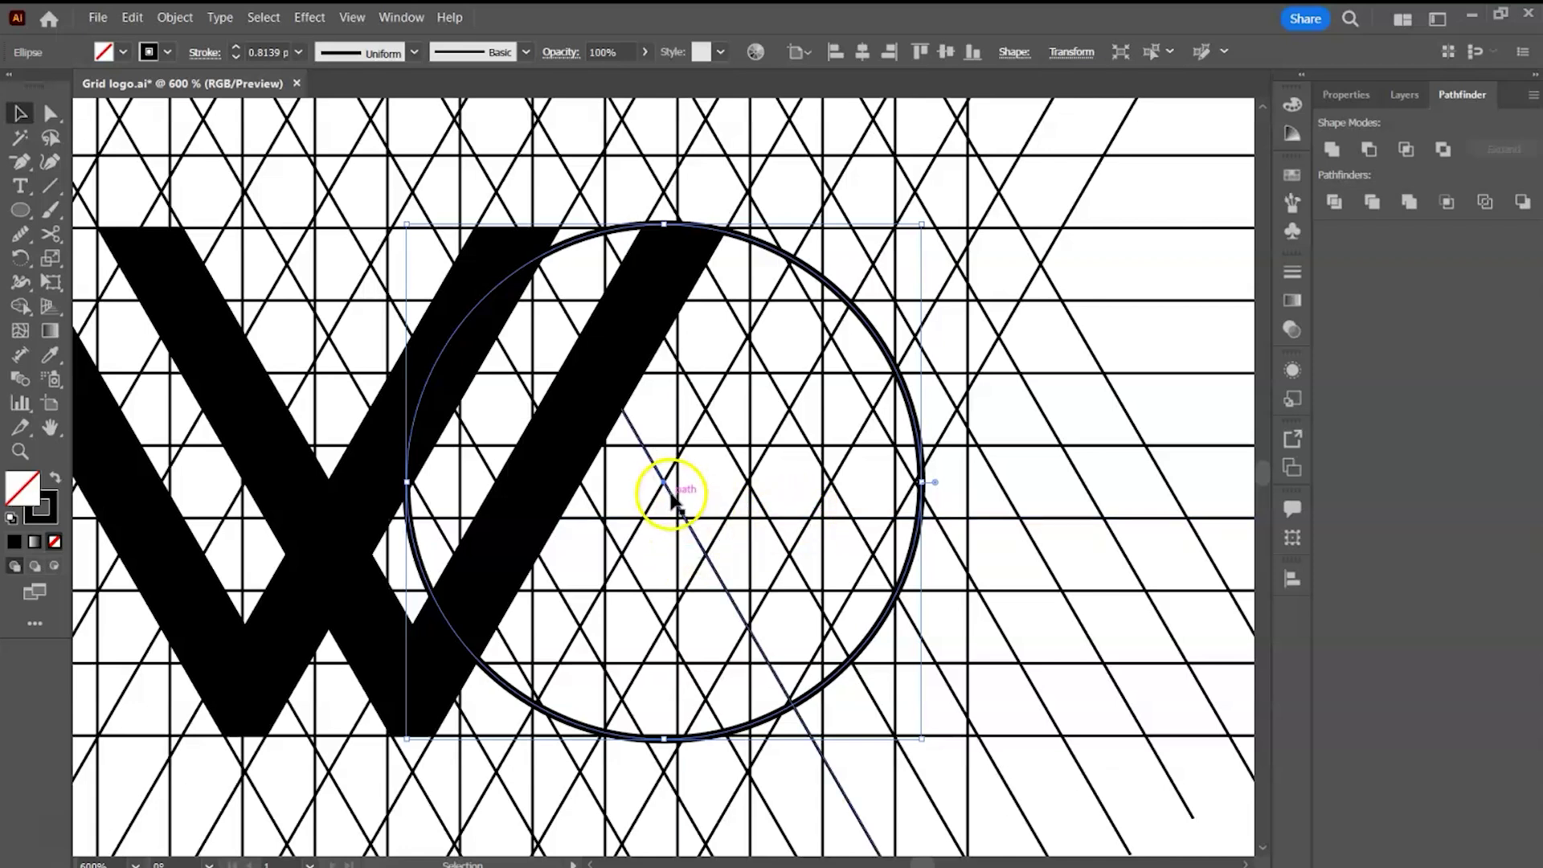
pyautogui.moveTo(663, 484)
pyautogui.mouseDown()
pyautogui.moveTo(644, 483)
pyautogui.moveTo(666, 484)
pyautogui.mouseUp()
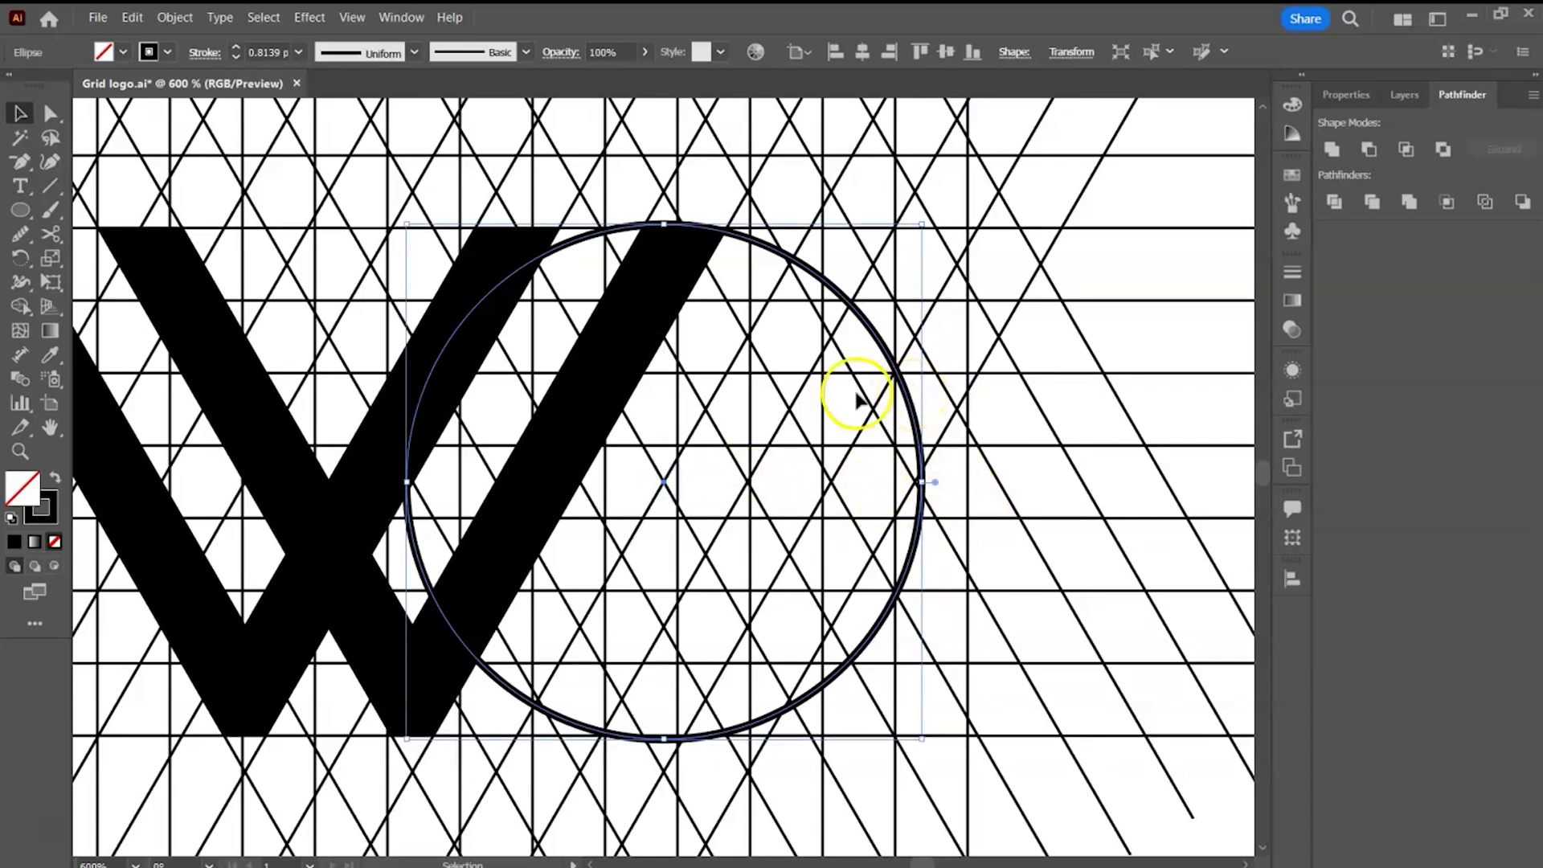
# Step: Copy the circle, paste it in place and scale the copy down about its centre to outline the D's inner edge
pyautogui.click(133, 19)
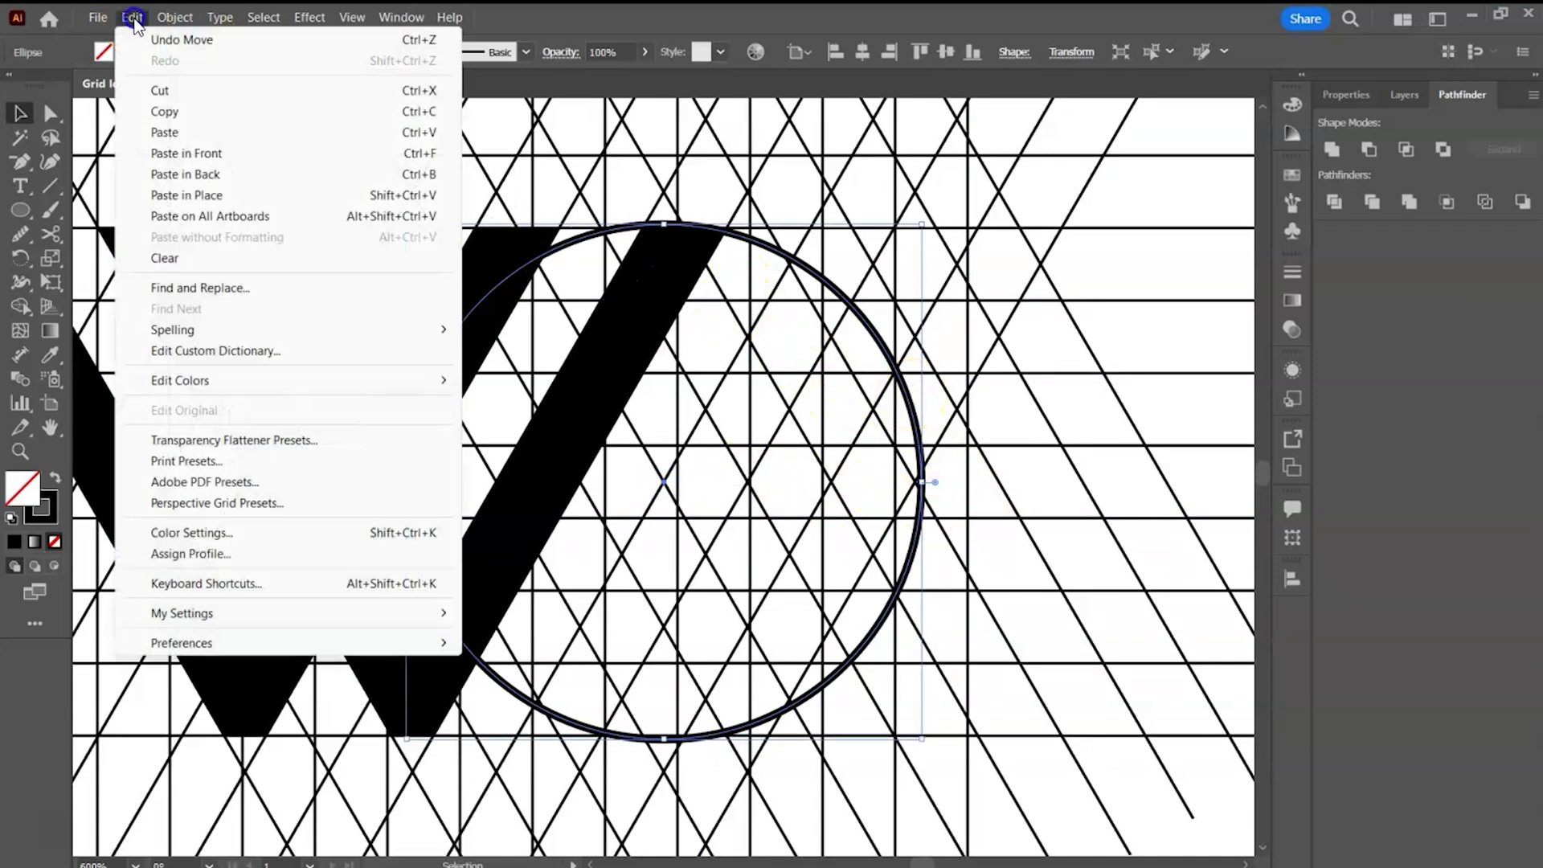
pyautogui.click(174, 111)
pyautogui.click(134, 20)
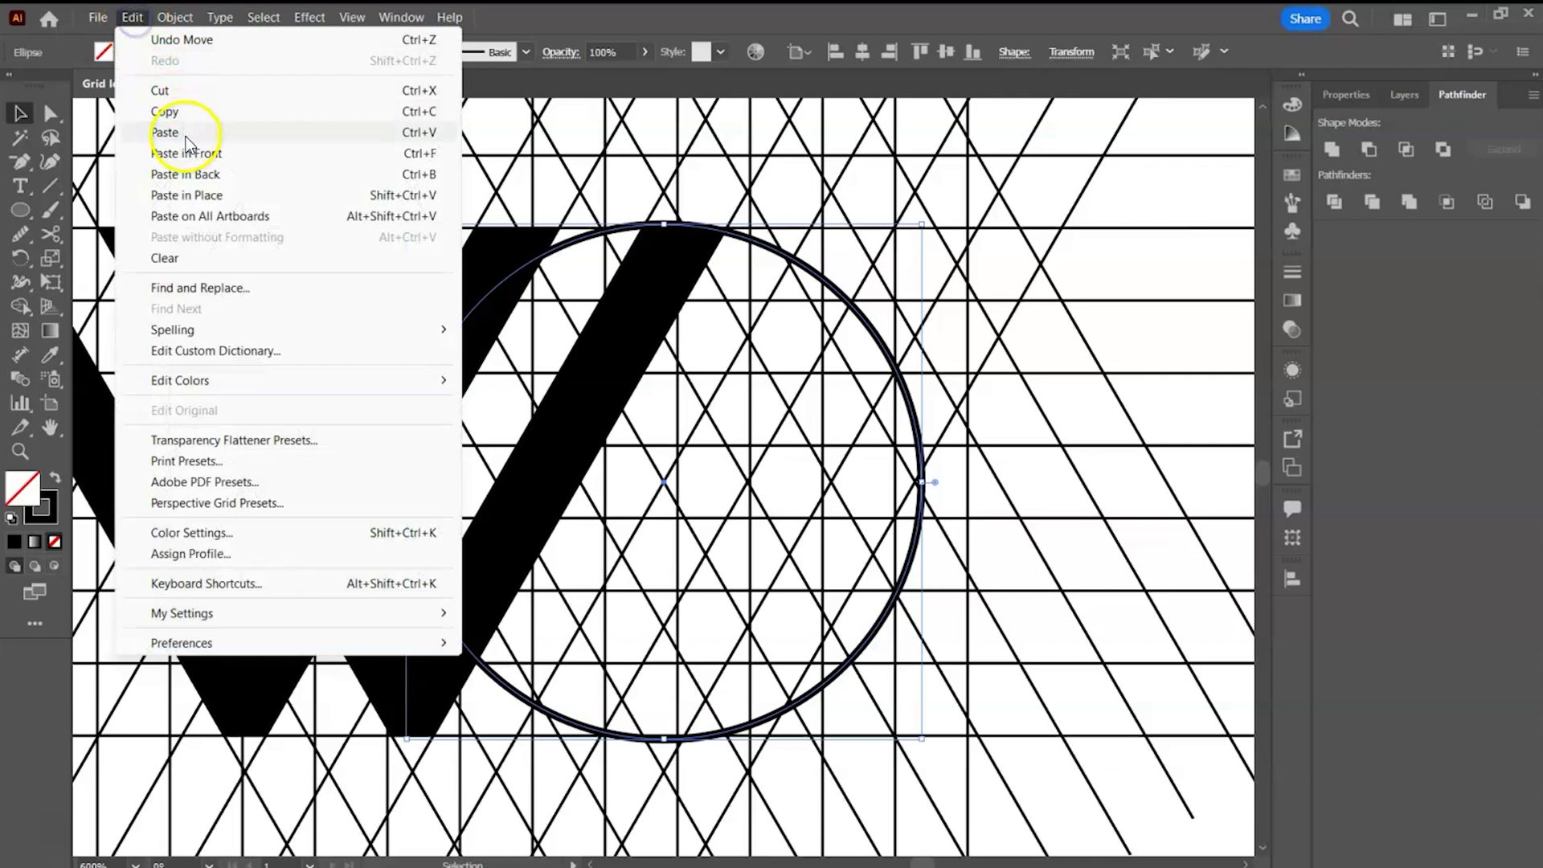
pyautogui.click(189, 197)
pyautogui.moveTo(919, 228); pyautogui.dragTo(913, 234)
pyautogui.moveTo(920, 226); pyautogui.dragTo(854, 294)
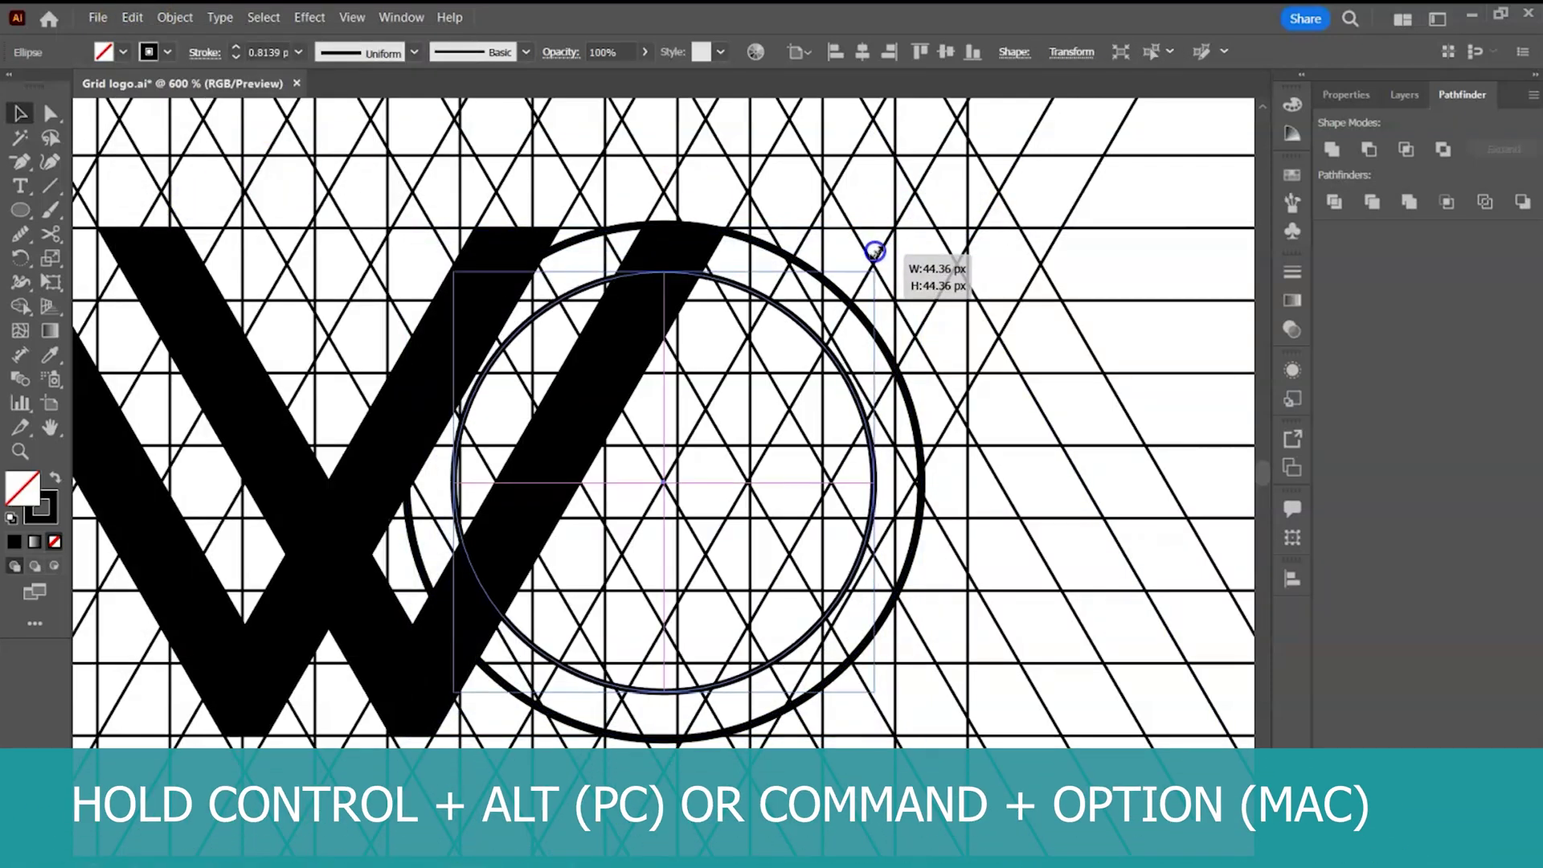
# Step: Select all artwork and use the Shape Builder with a black fill to merge the grid regions forming the D and complete the W
pyautogui.hotkey('ctrl', 'a')
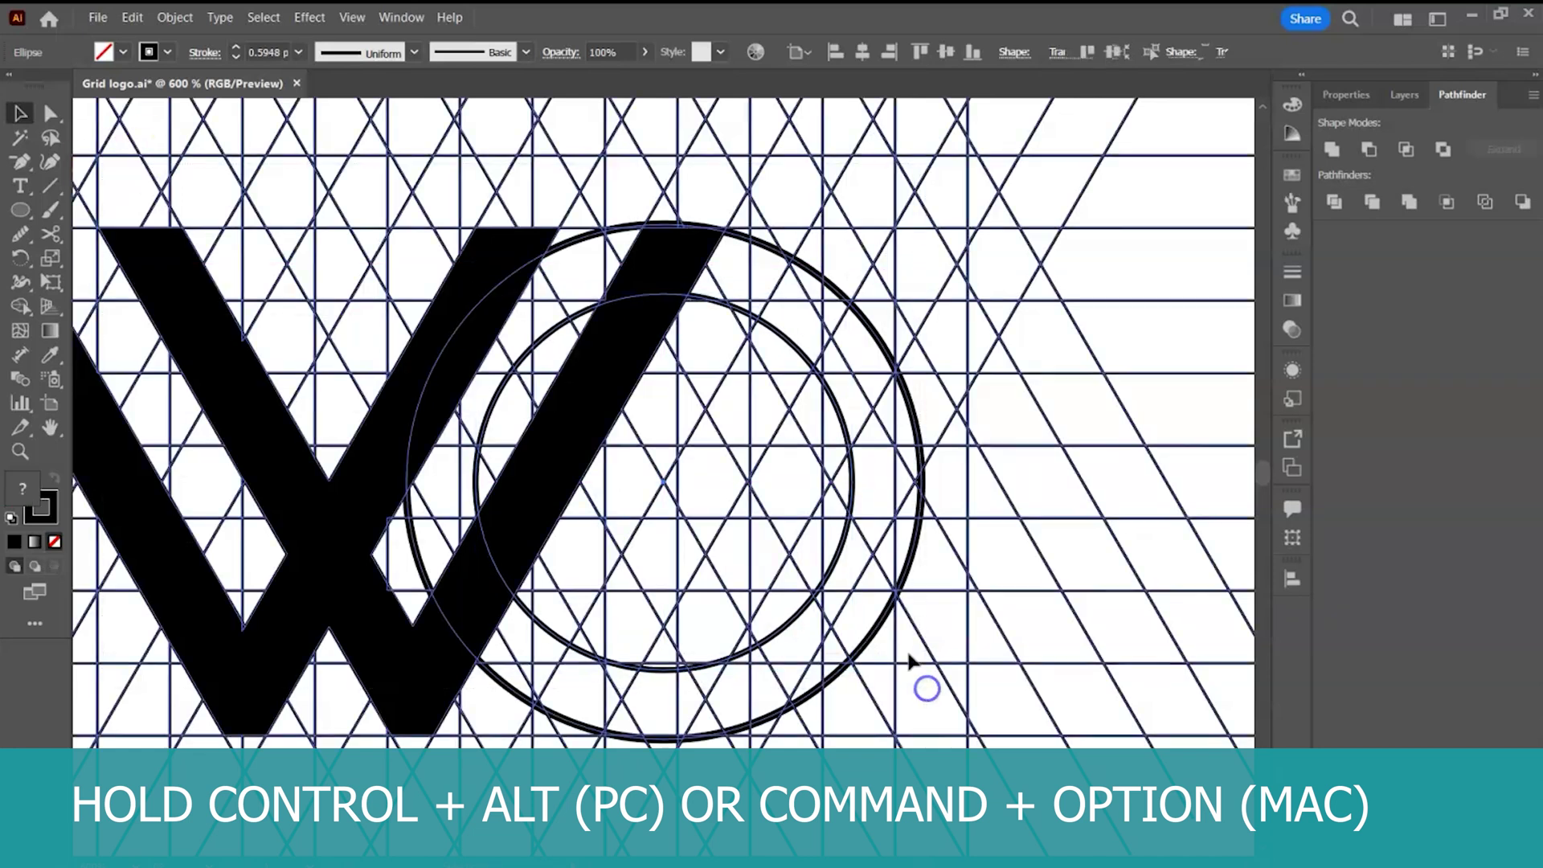
pyautogui.click(25, 308)
pyautogui.click(55, 477)
pyautogui.moveTo(607, 275)
pyautogui.mouseDown()
pyautogui.moveTo(649, 275)
pyautogui.moveTo(690, 251)
pyautogui.moveTo(800, 316)
pyautogui.moveTo(799, 296)
pyautogui.moveTo(891, 490)
pyautogui.moveTo(891, 559)
pyautogui.moveTo(802, 674)
pyautogui.moveTo(734, 679)
pyautogui.moveTo(690, 729)
pyautogui.moveTo(661, 697)
pyautogui.moveTo(613, 699)
pyautogui.moveTo(678, 541)
pyautogui.mouseUp()
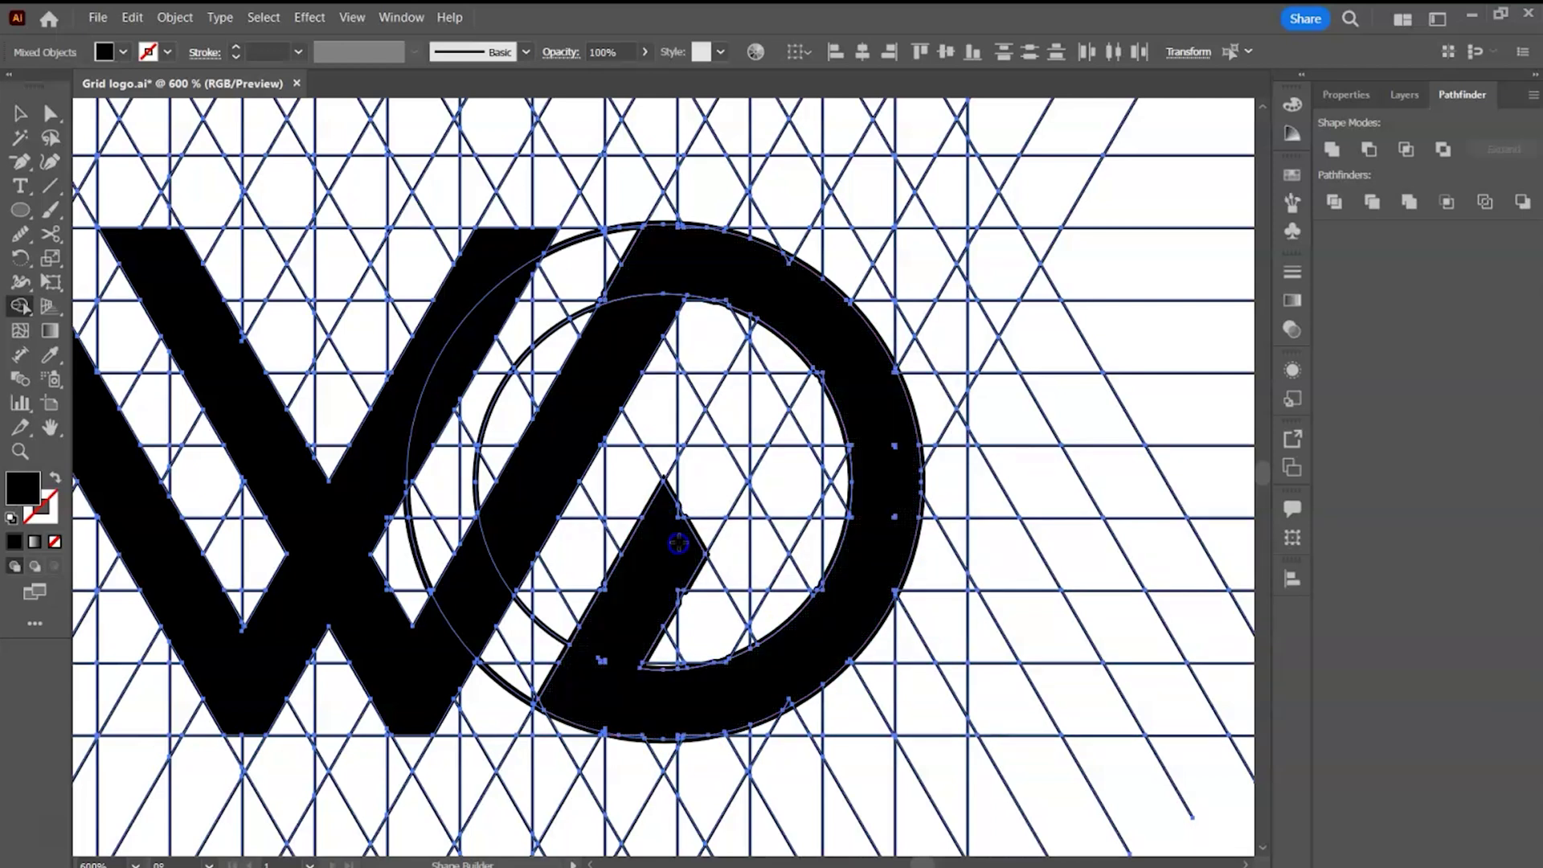
pyautogui.moveTo(654, 265); pyautogui.dragTo(450, 643)
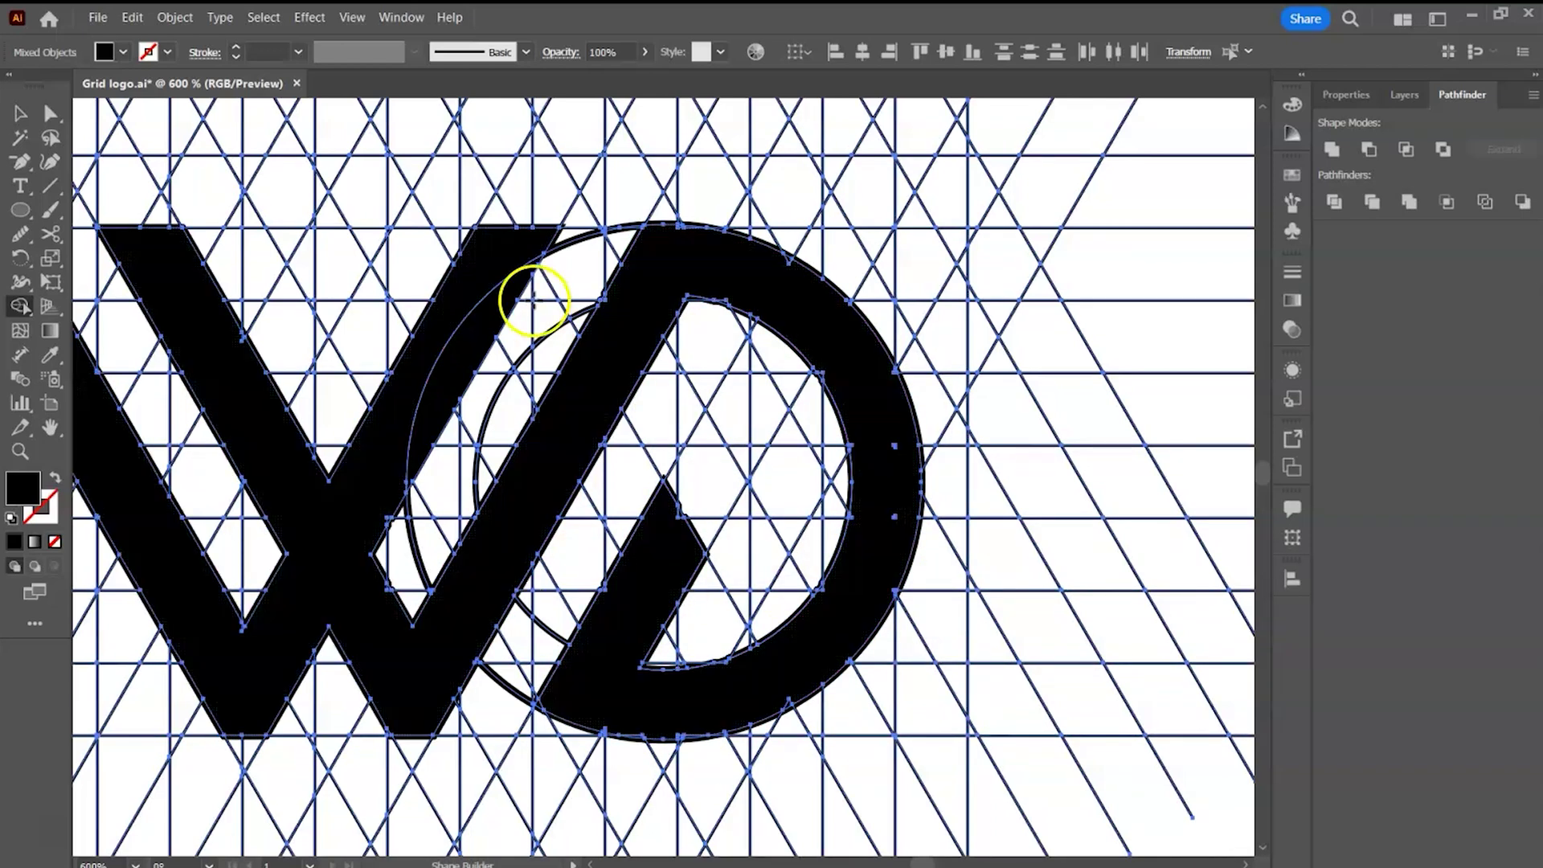
pyautogui.moveTo(533, 300); pyautogui.dragTo(532, 301)
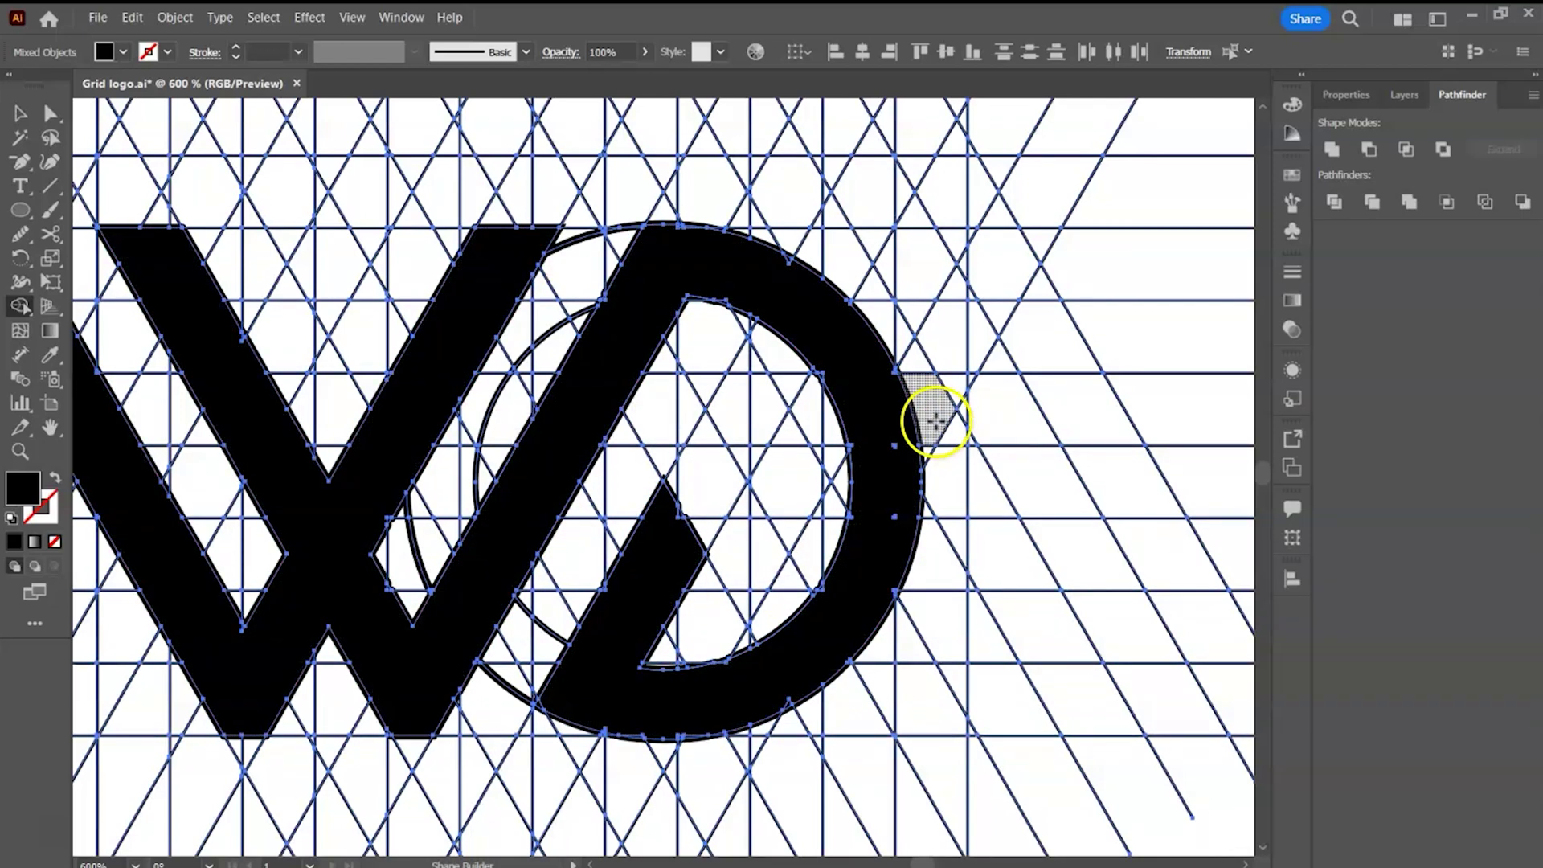
# Step: Ungroup the artwork and move the merged WD logo out of the grid to beside the WD text
pyautogui.hotkey('ctrl', '1')
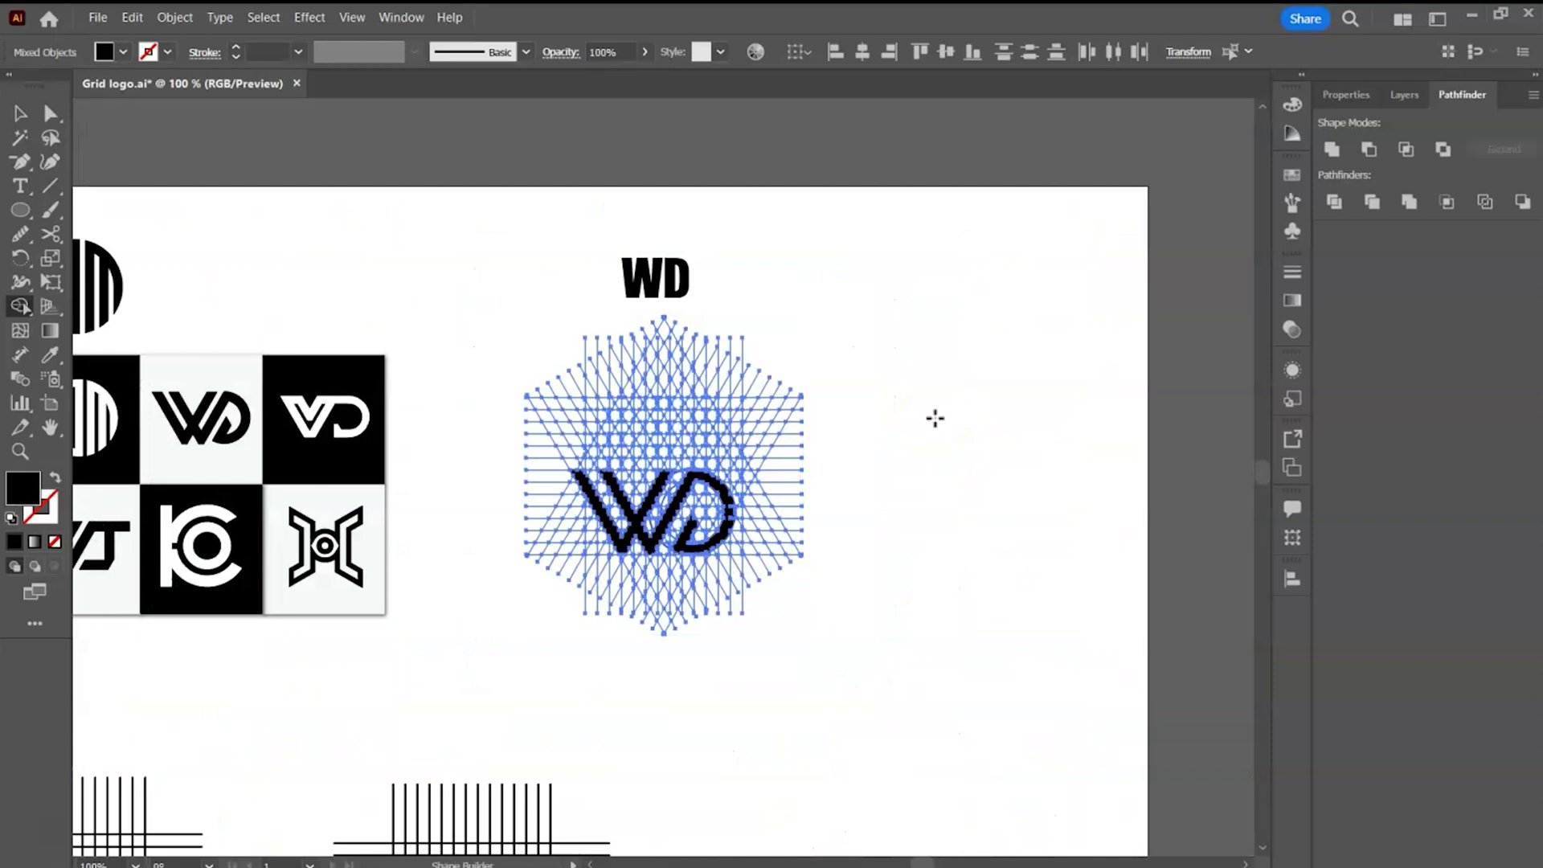
pyautogui.click(21, 115)
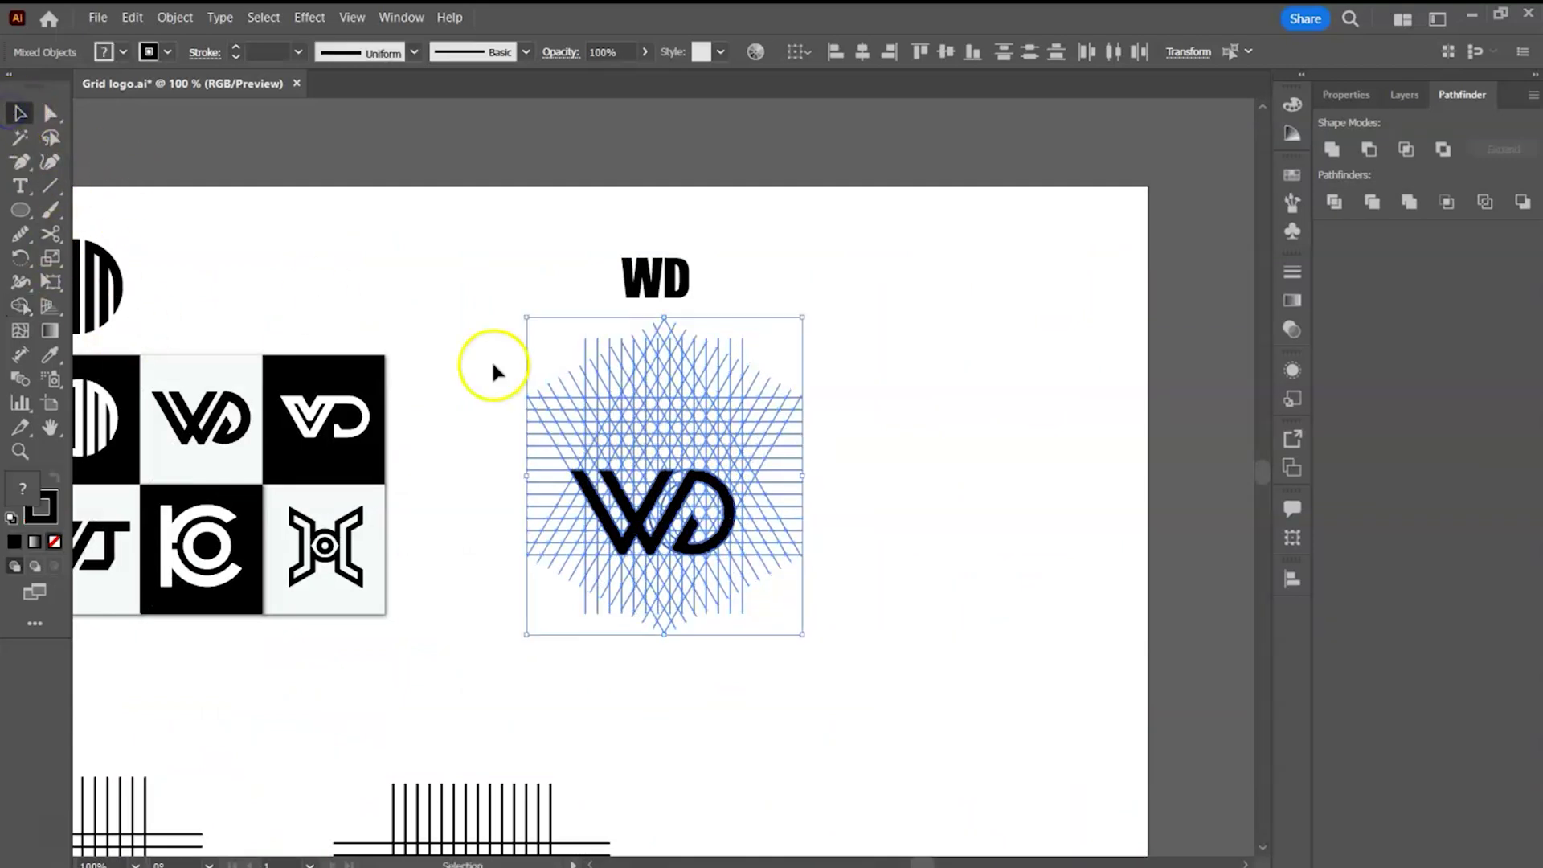
pyautogui.click(174, 17)
pyautogui.click(207, 170)
pyautogui.click(174, 17)
pyautogui.click(207, 171)
pyautogui.click(899, 489)
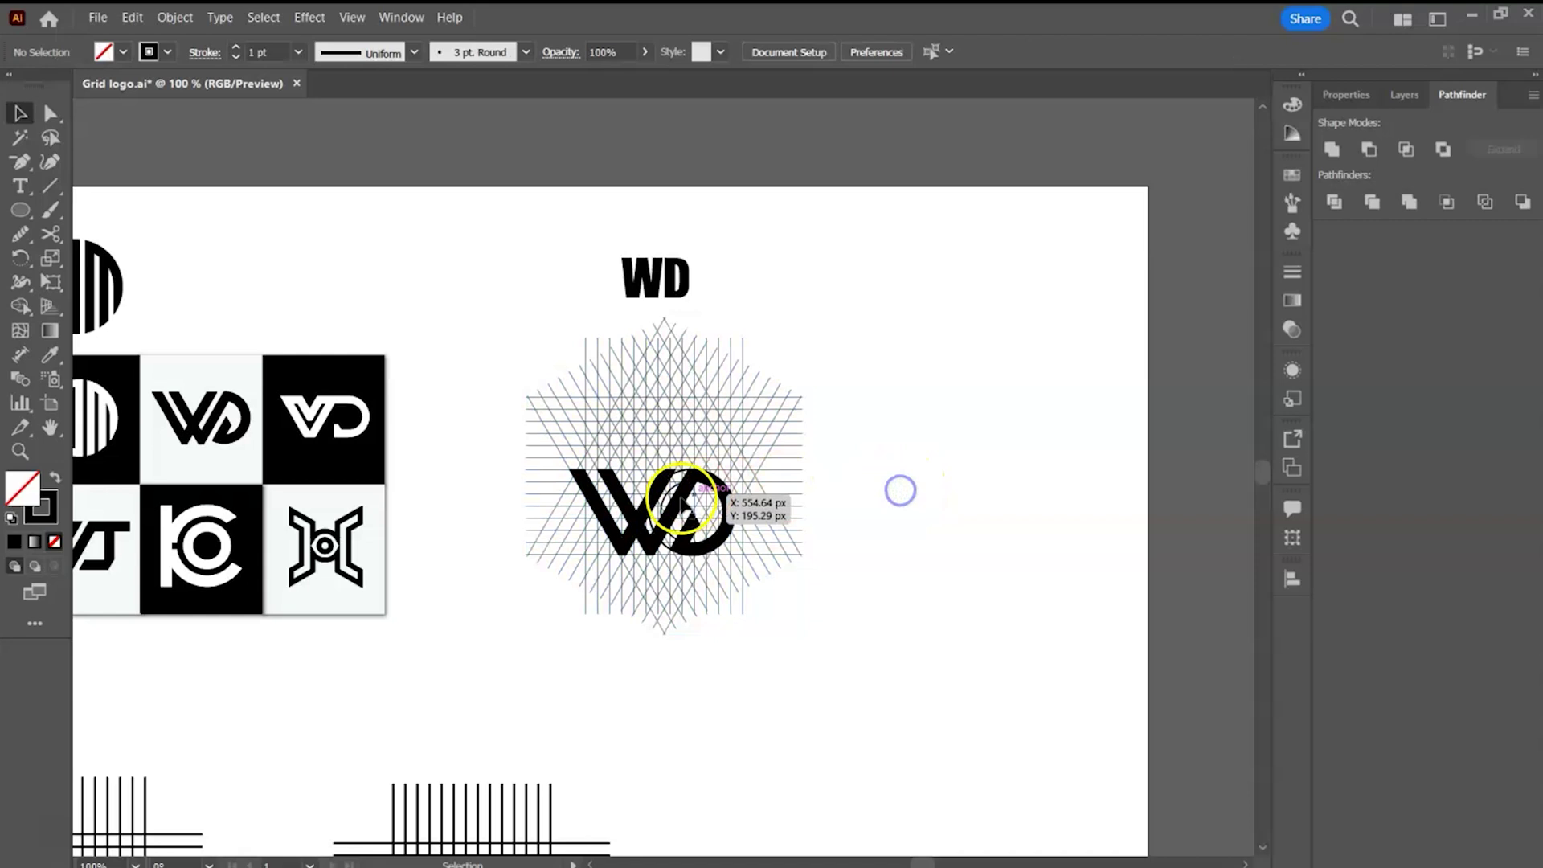
pyautogui.click(651, 505)
pyautogui.moveTo(651, 505); pyautogui.dragTo(814, 262)
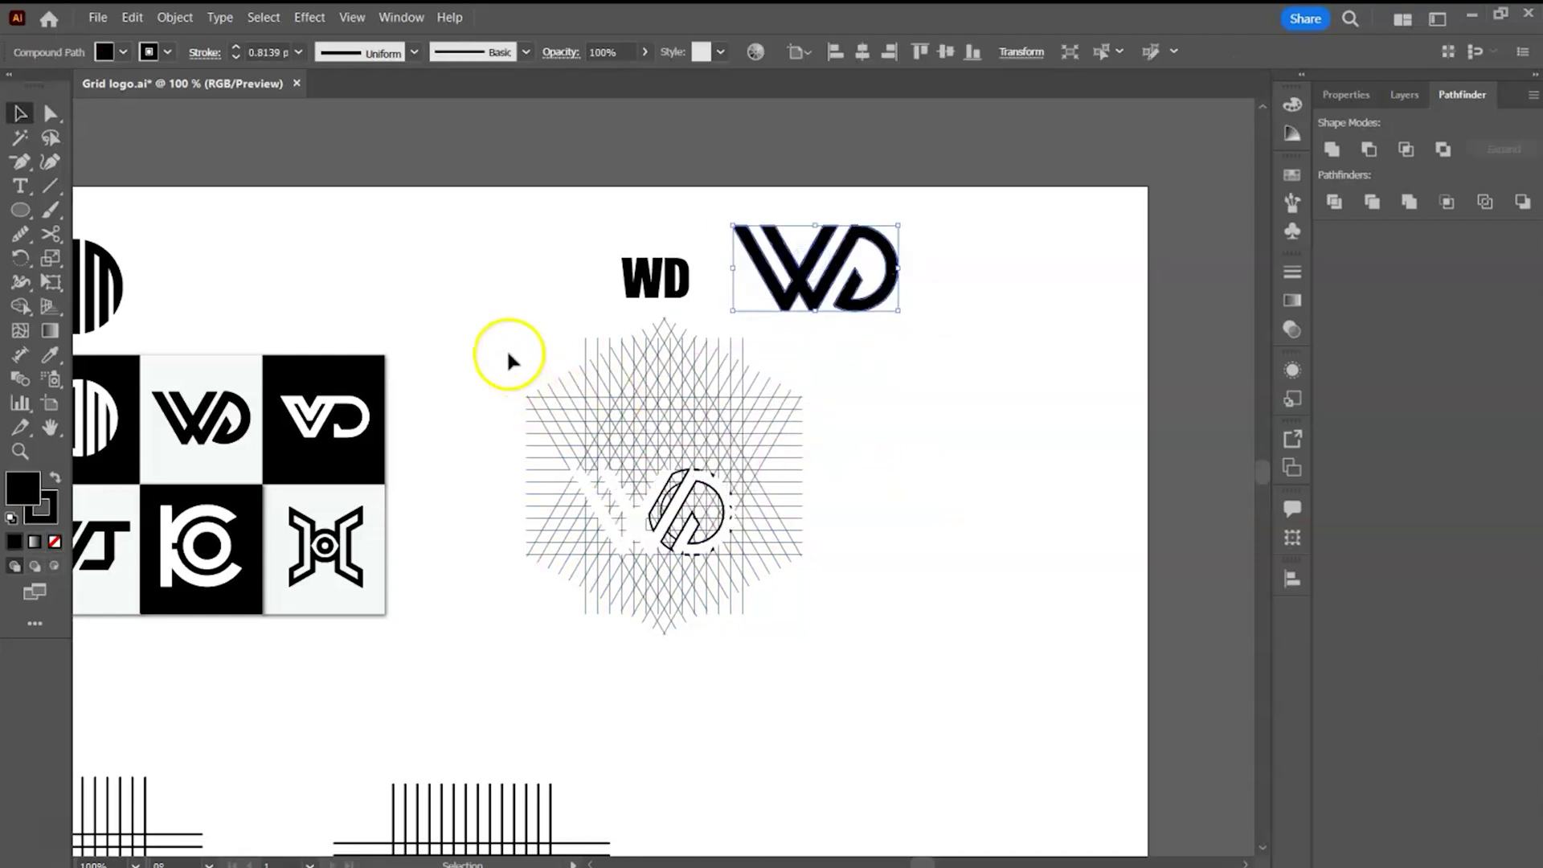
# Step: Delete the leftover grid and circle lines, and place the WD logo below the WD text
pyautogui.click(816, 551)
pyautogui.press('Delete')
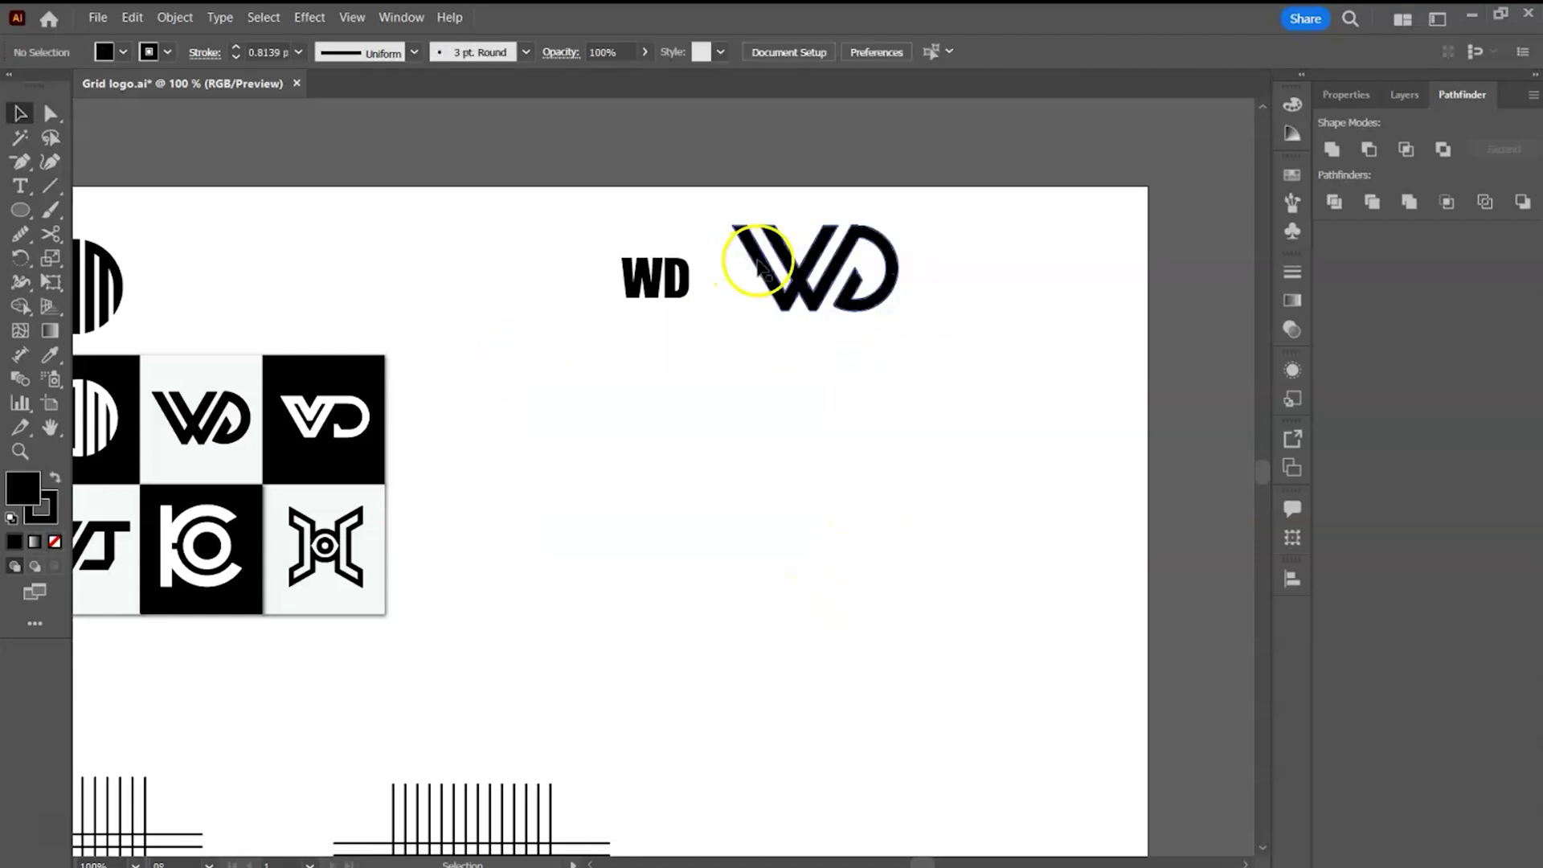
pyautogui.moveTo(804, 287); pyautogui.dragTo(636, 437)
pyautogui.hotkey('ctrl', '=')
pyautogui.hotkey('ctrl', '=')
pyautogui.hotkey('ctrl', '=')
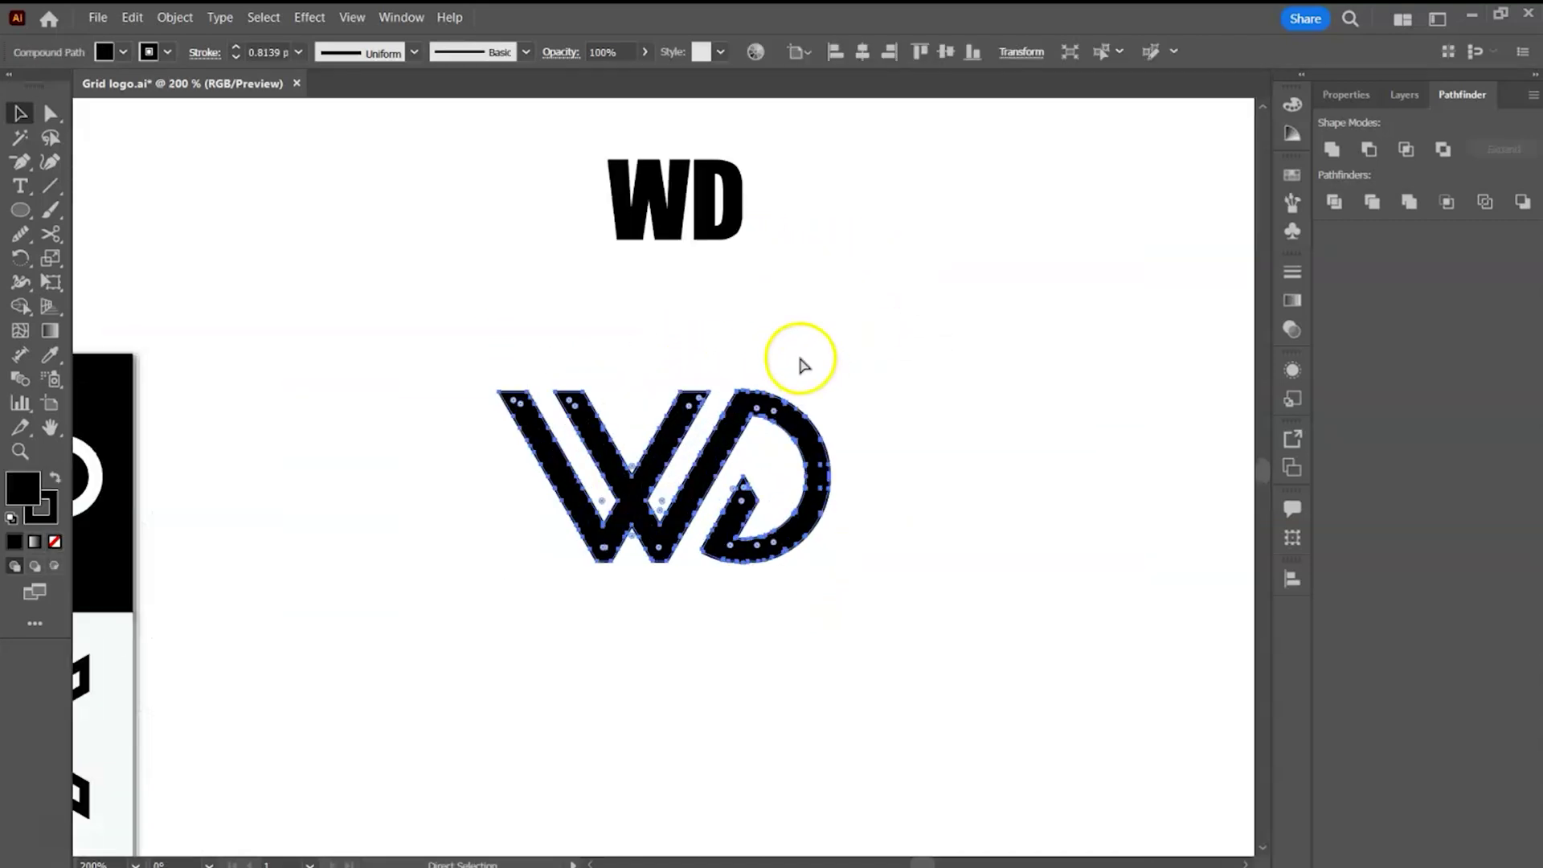
pyautogui.hotkey('ctrl', '=')
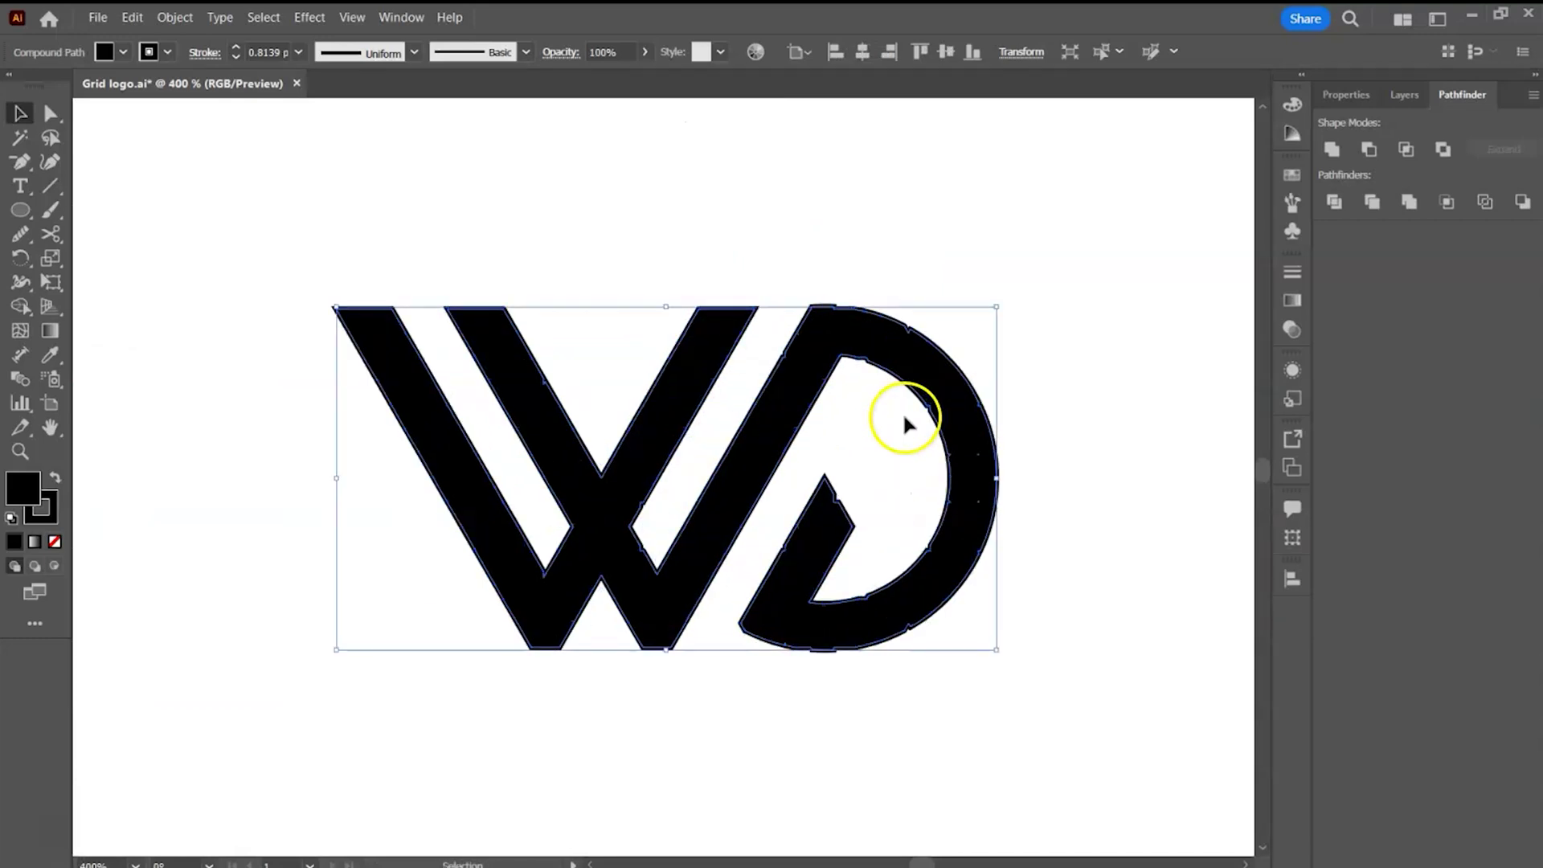
pyautogui.moveTo(1036, 377); pyautogui.dragTo(865, 376)
pyautogui.click(474, 227)
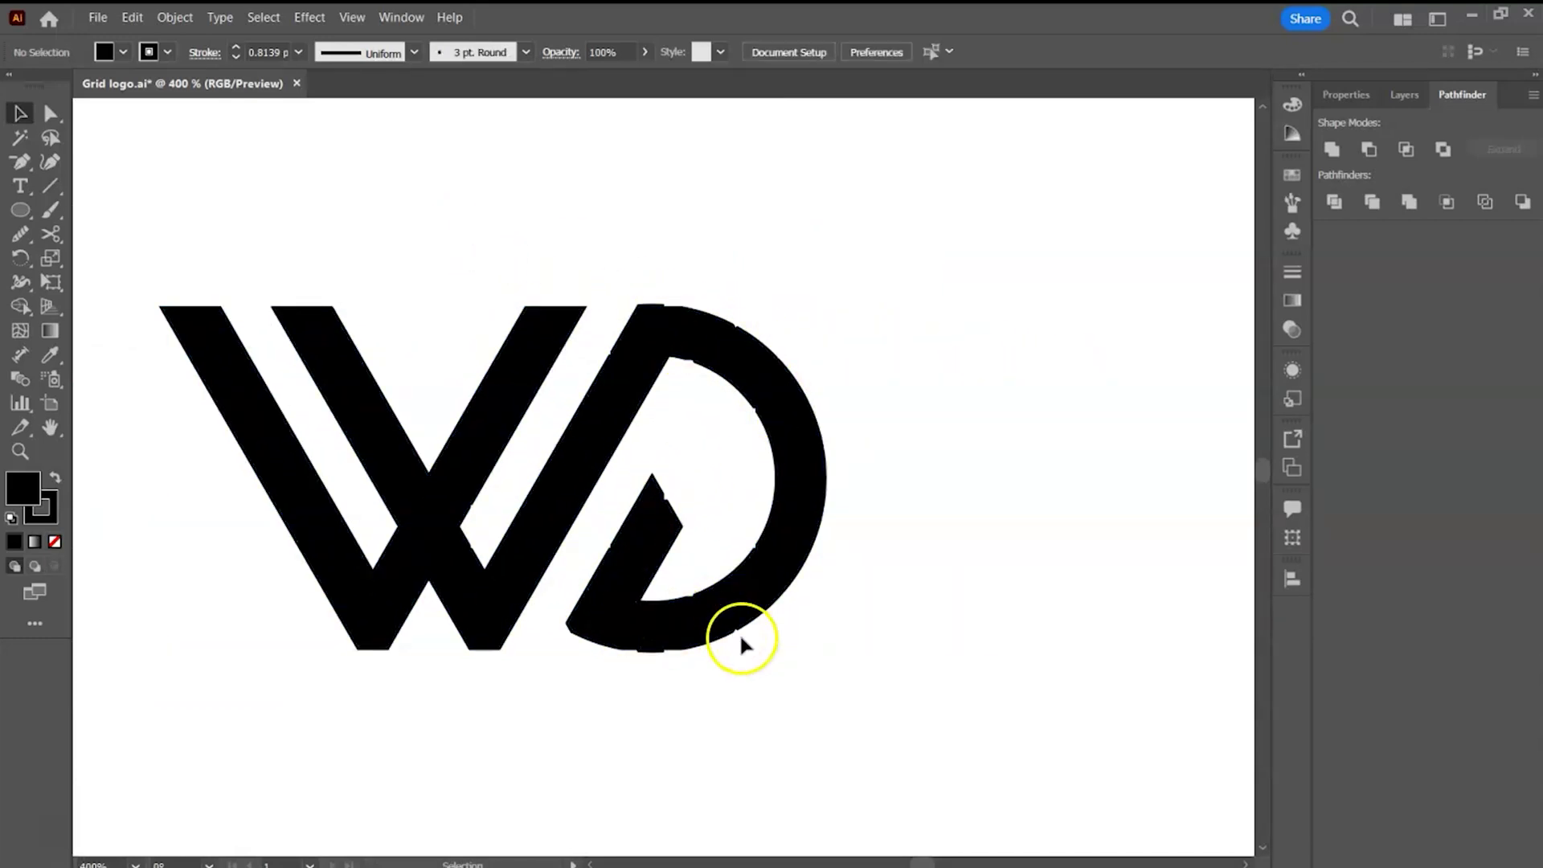
# Step: Select the WD logo and delete the stray anchor points causing notches along the D's outer curve
pyautogui.click(344, 360)
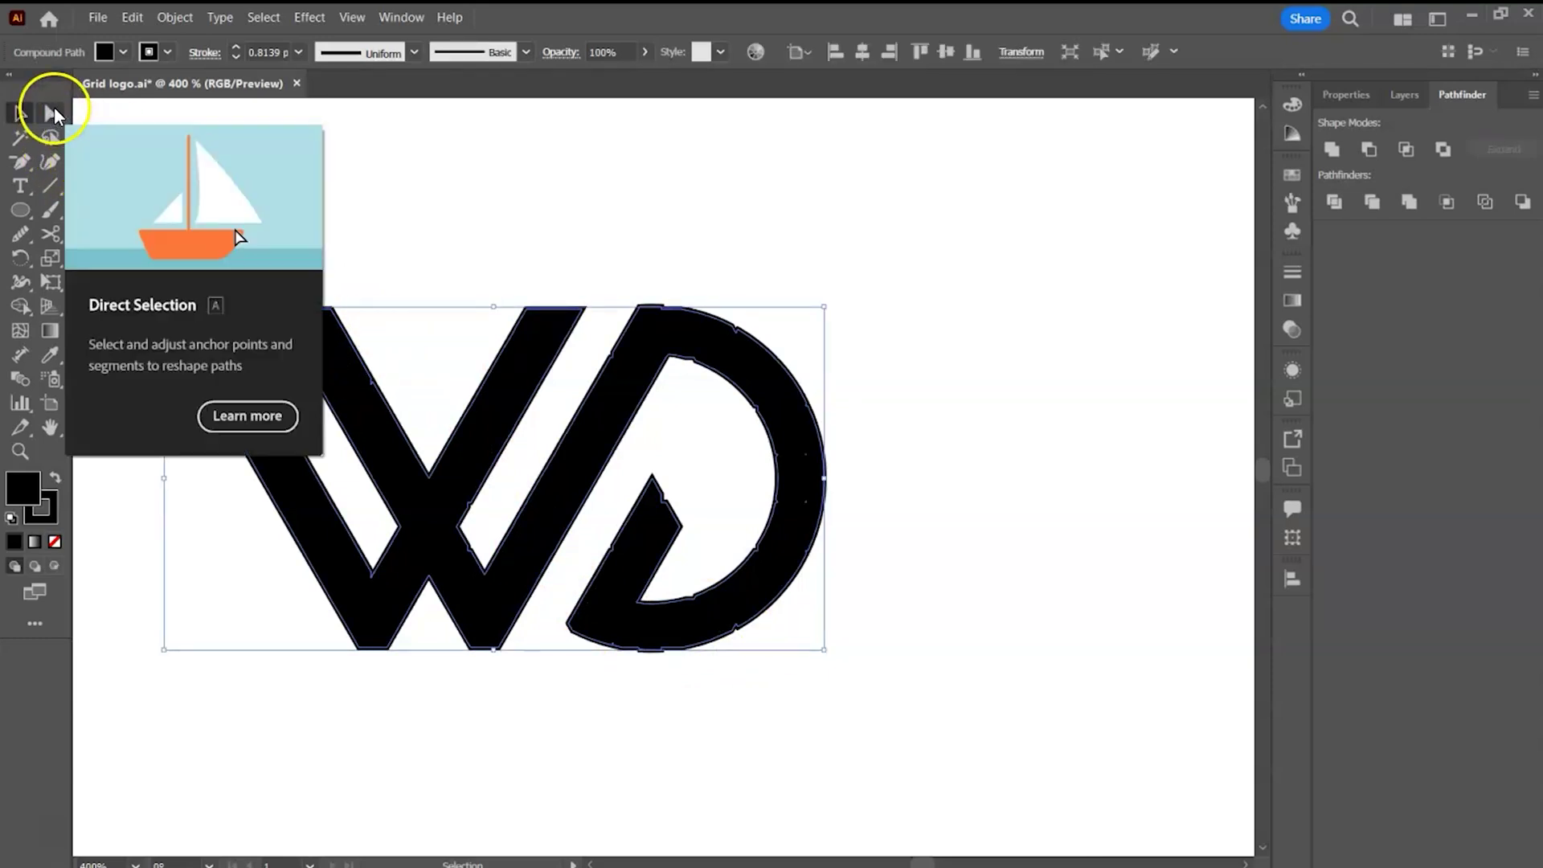
pyautogui.click(48, 117)
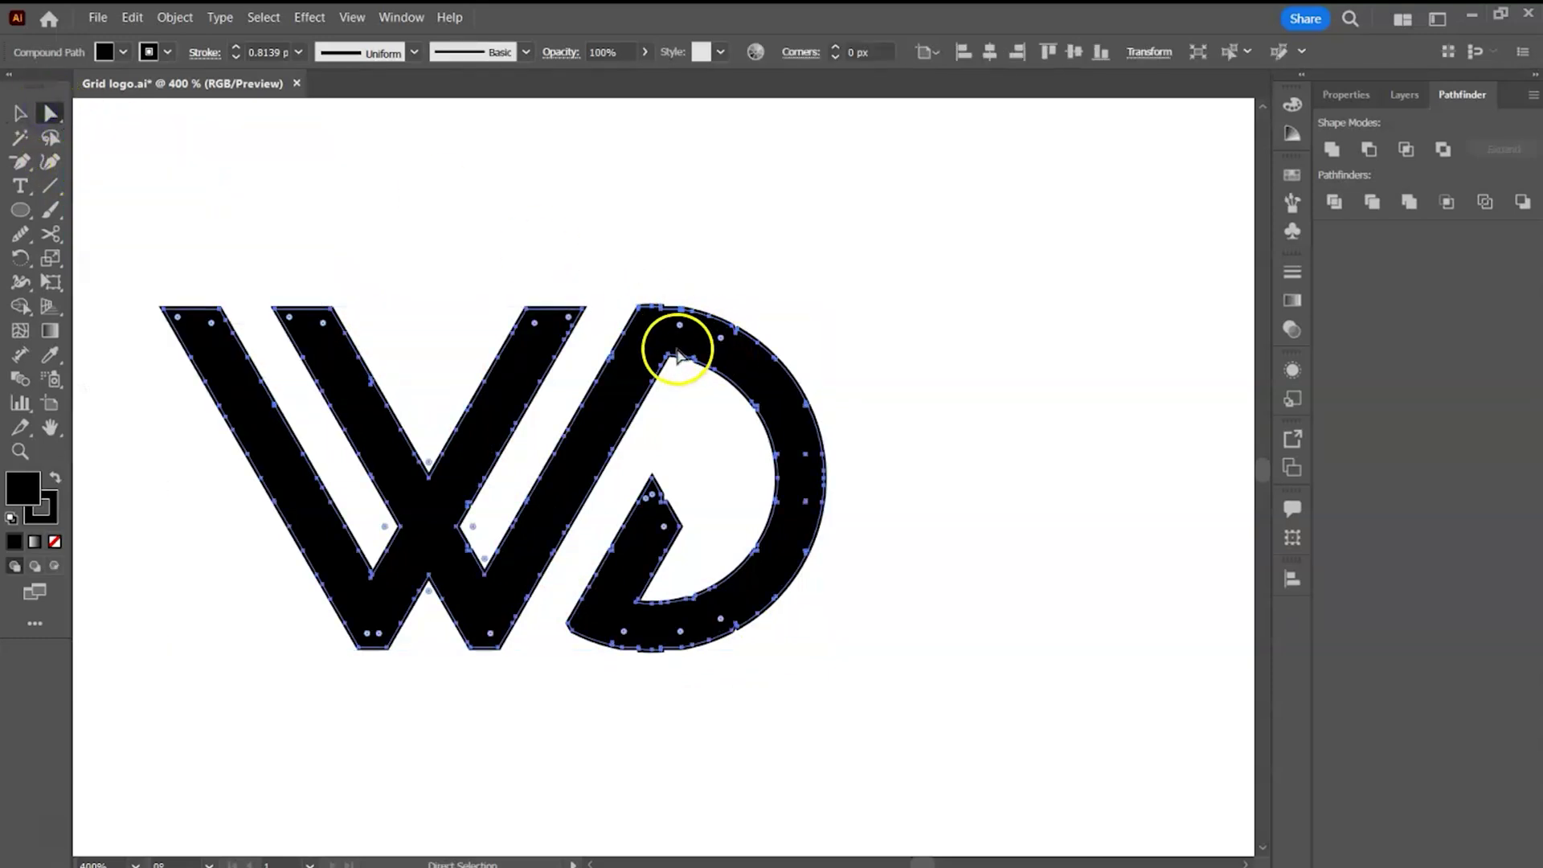
pyautogui.hotkey('ctrl', '+')
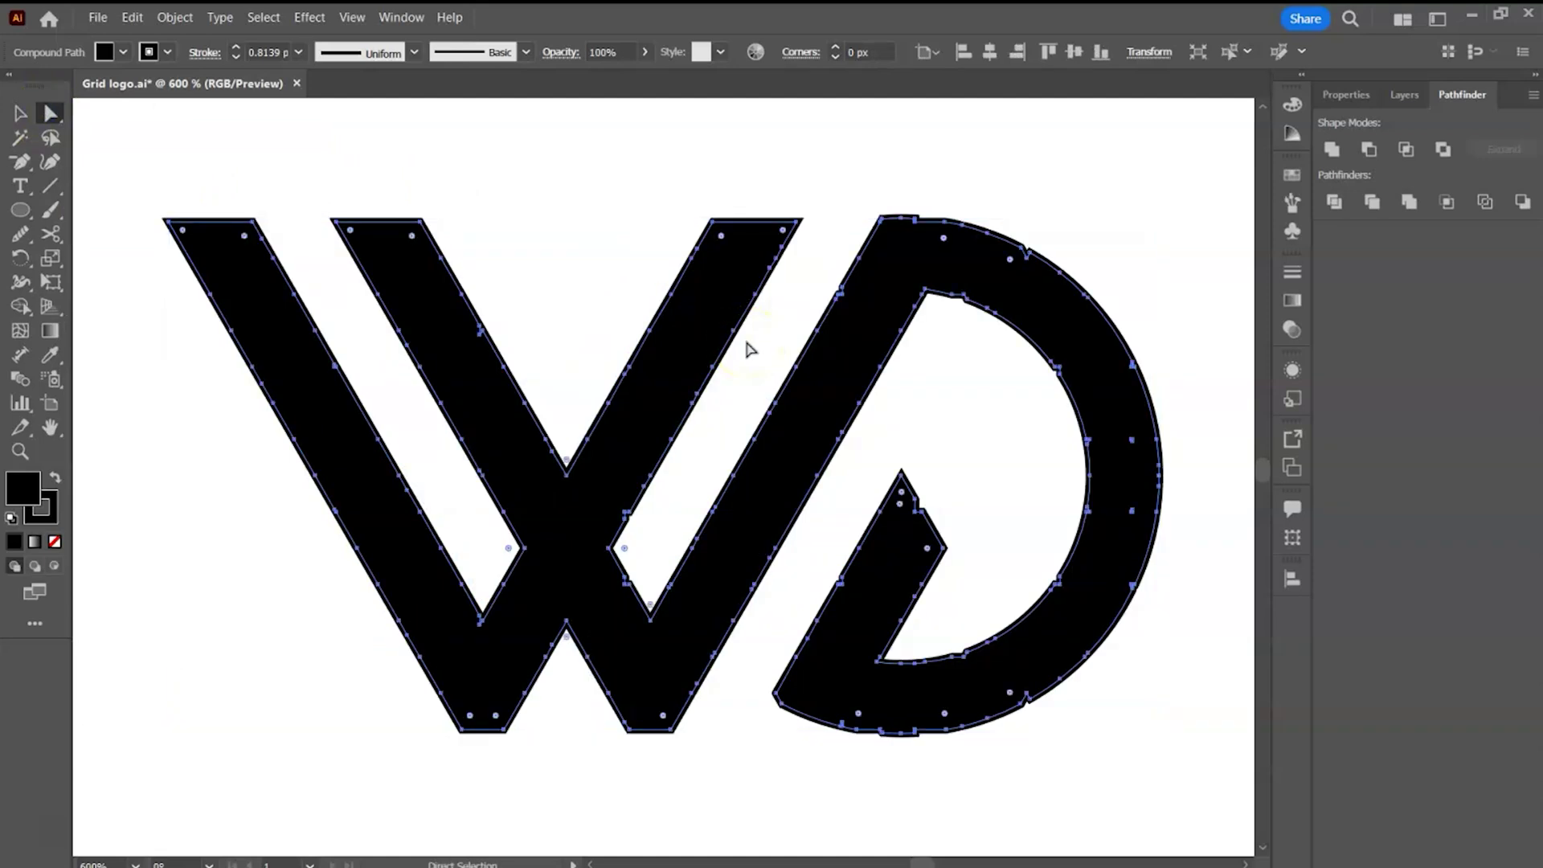
pyautogui.click(21, 160)
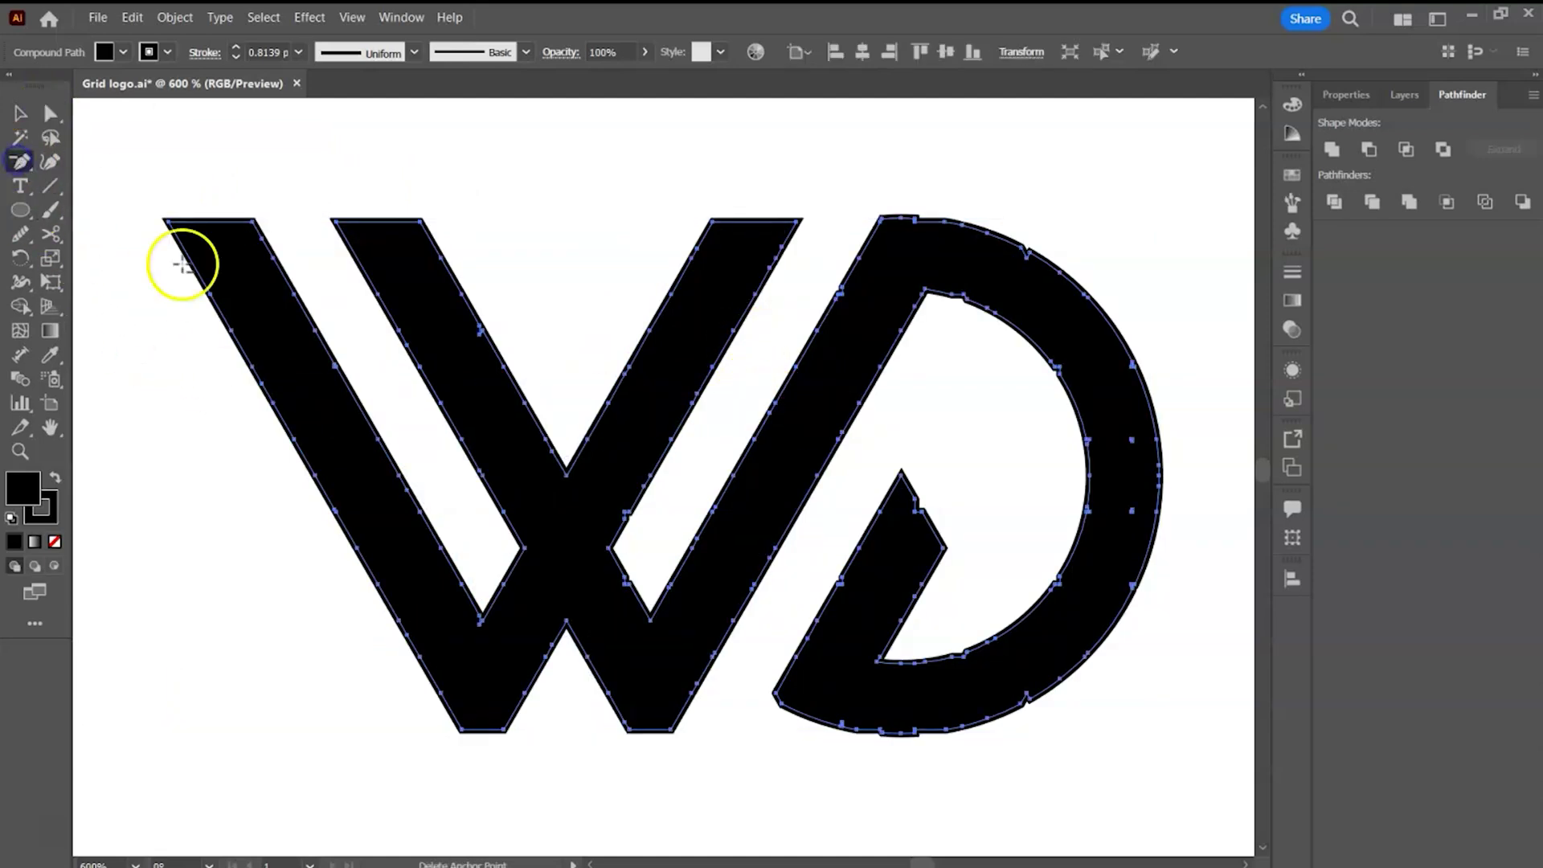
pyautogui.click(918, 222)
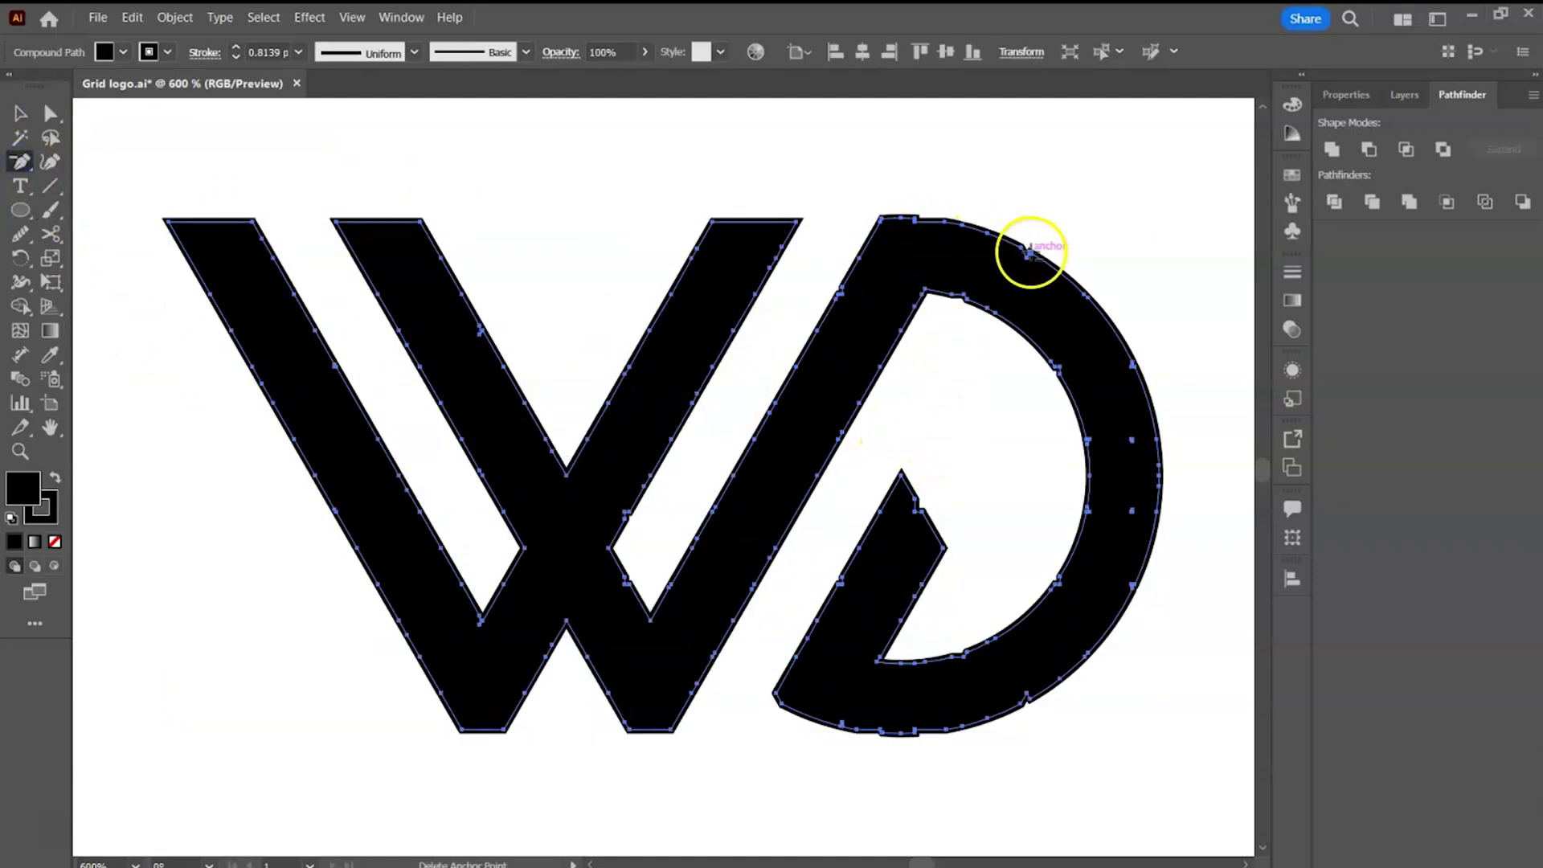
pyautogui.click(1026, 257)
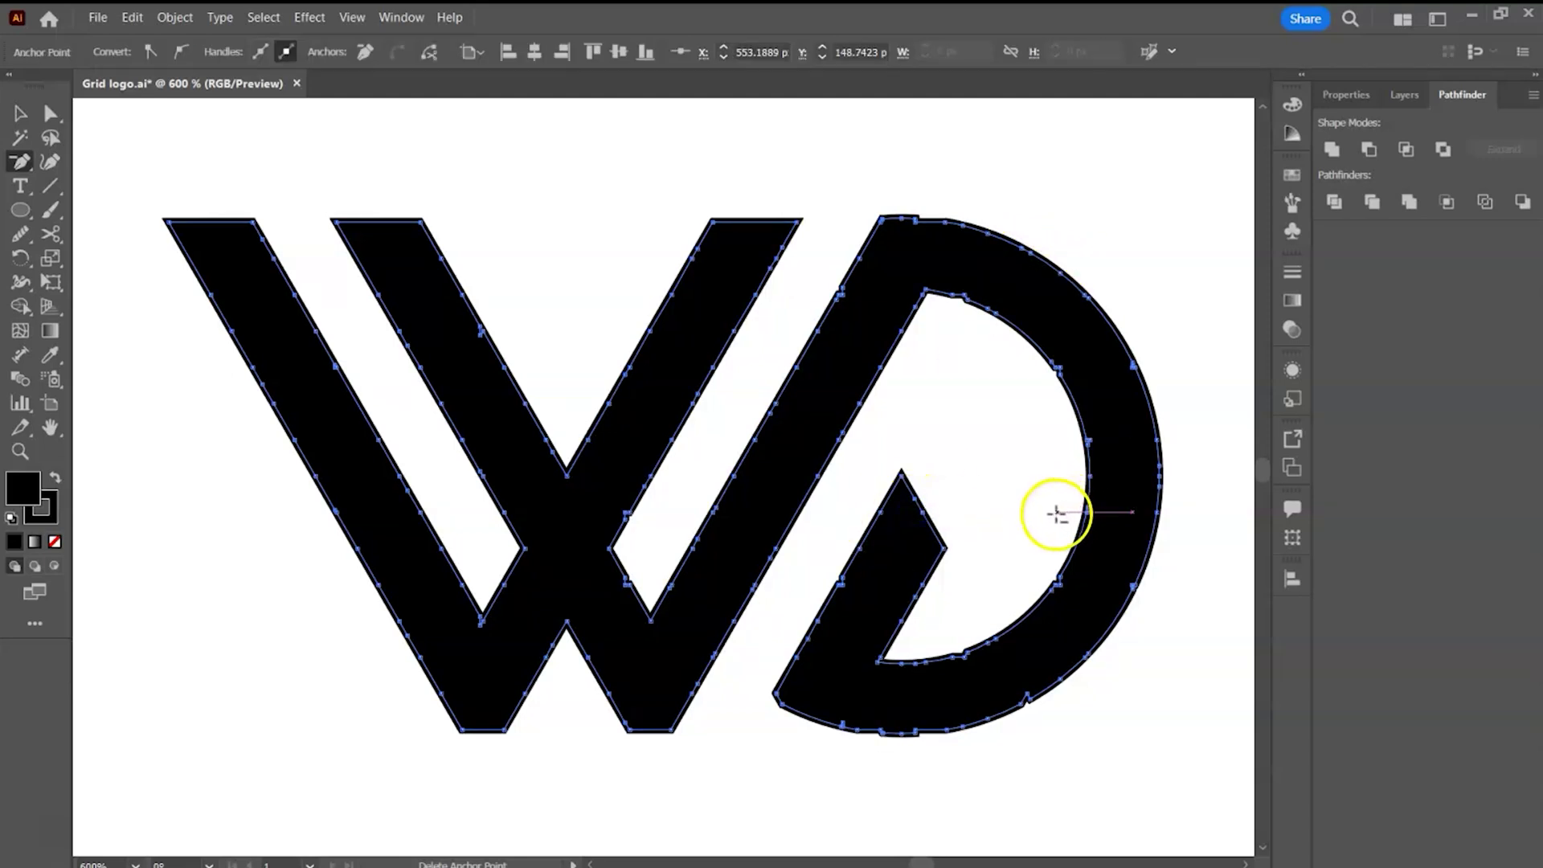
pyautogui.click(1025, 689)
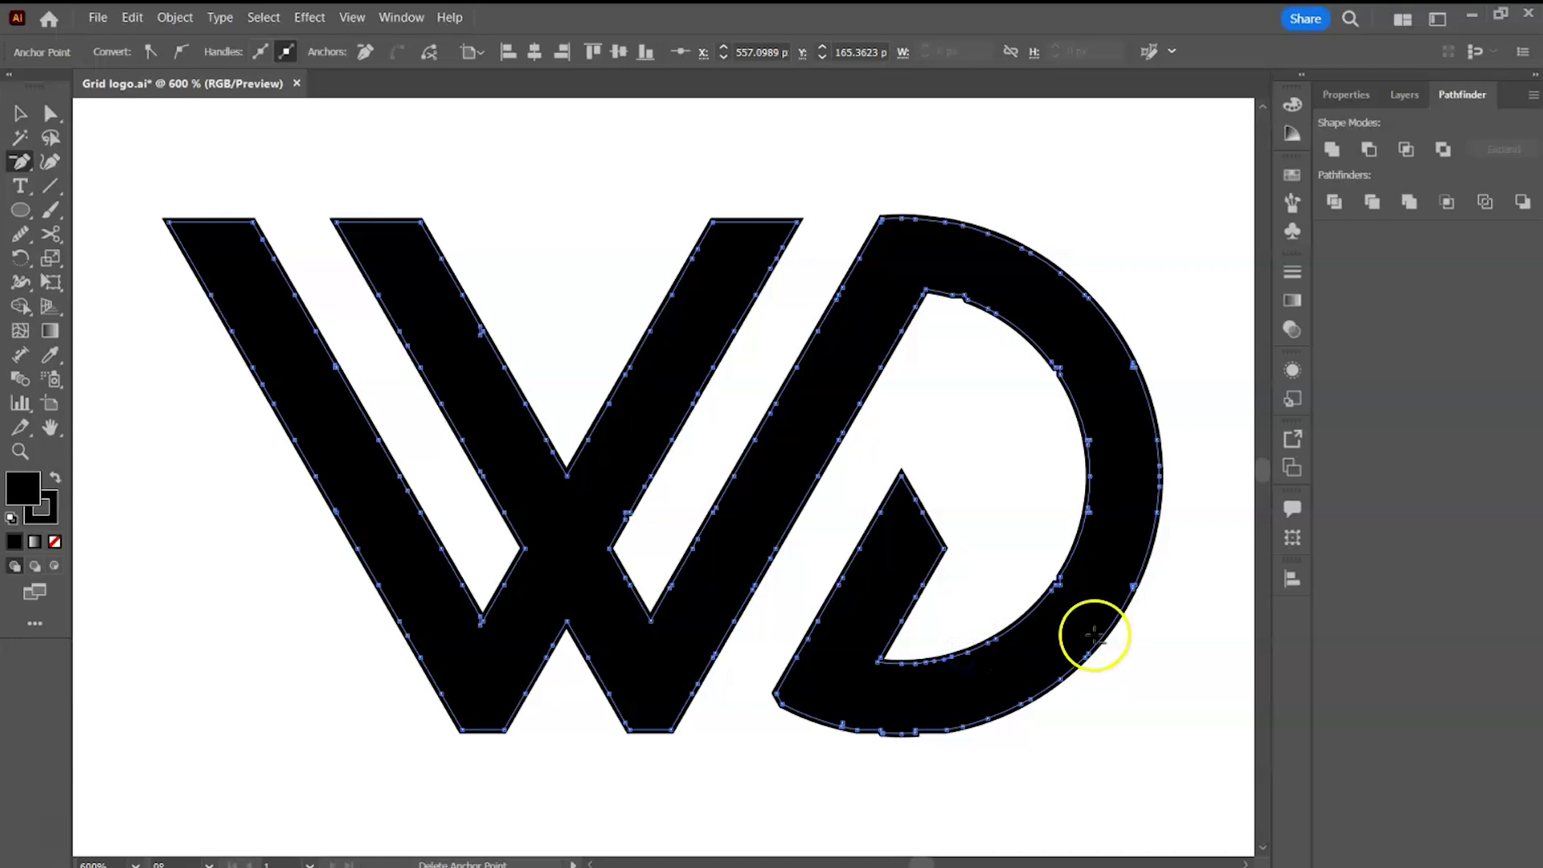
# Step: Remove the extra anchor points from the D's lower curve and inner edge to smooth out the bumps
pyautogui.hotkey('ctrl', '+')
pyautogui.hotkey('ctrl', '+')
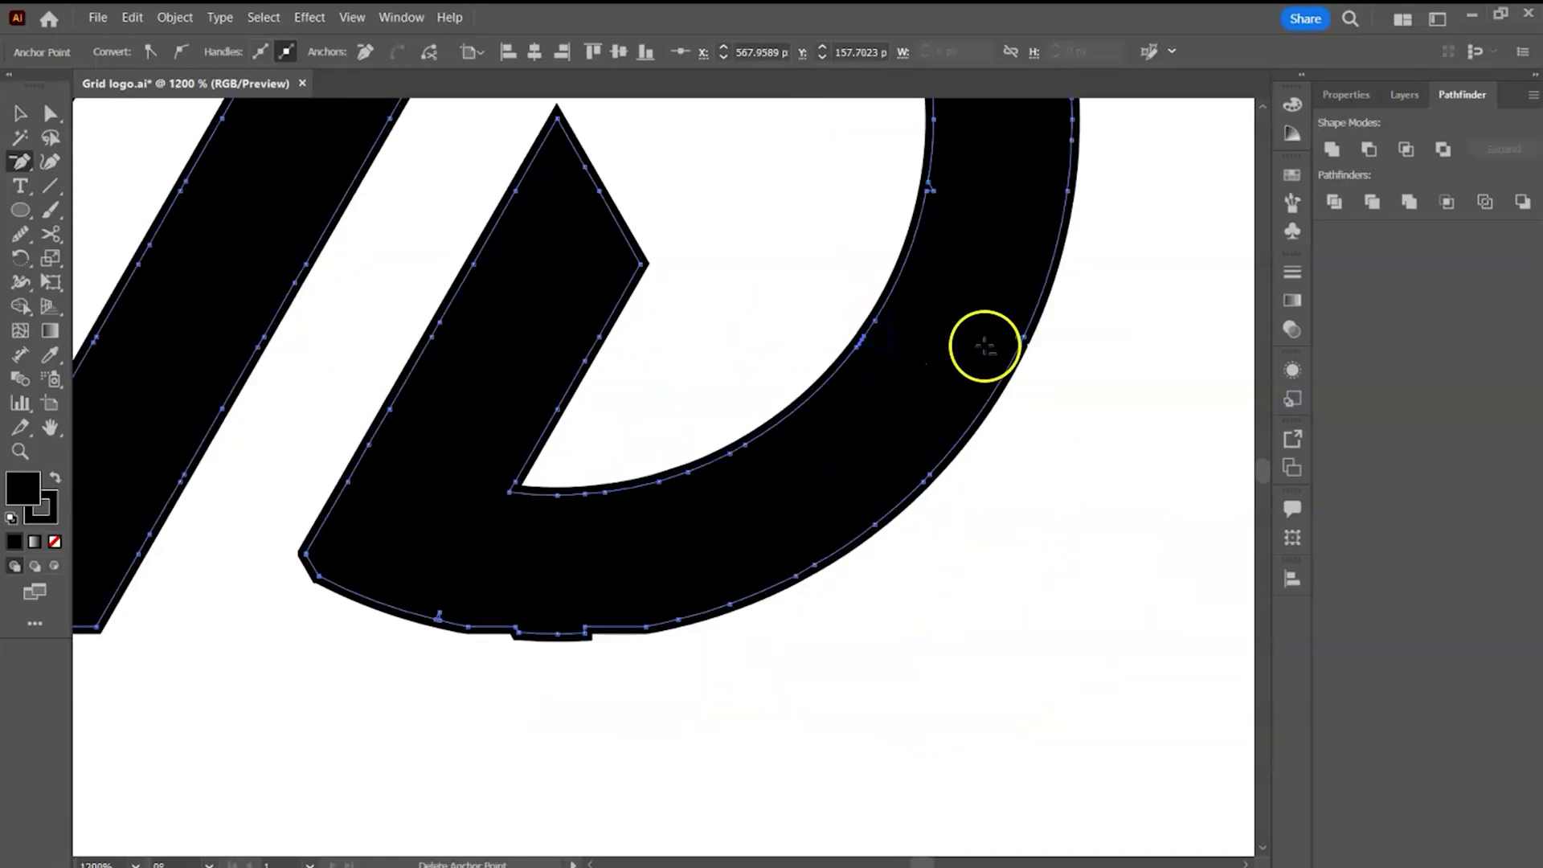
pyautogui.moveTo(1017, 333); pyautogui.dragTo(1037, 338)
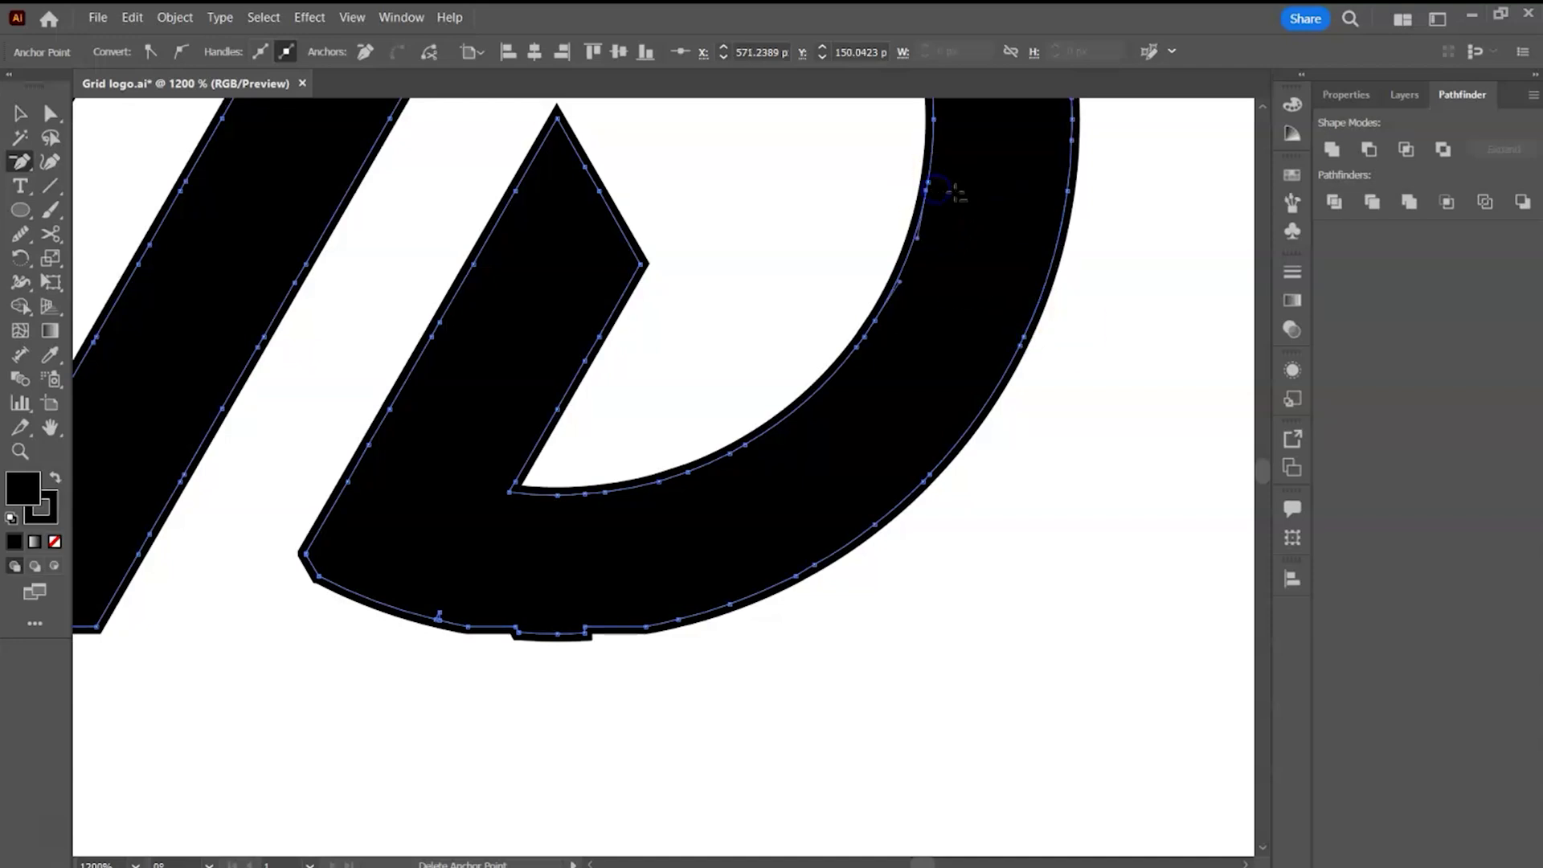
pyautogui.click(318, 574)
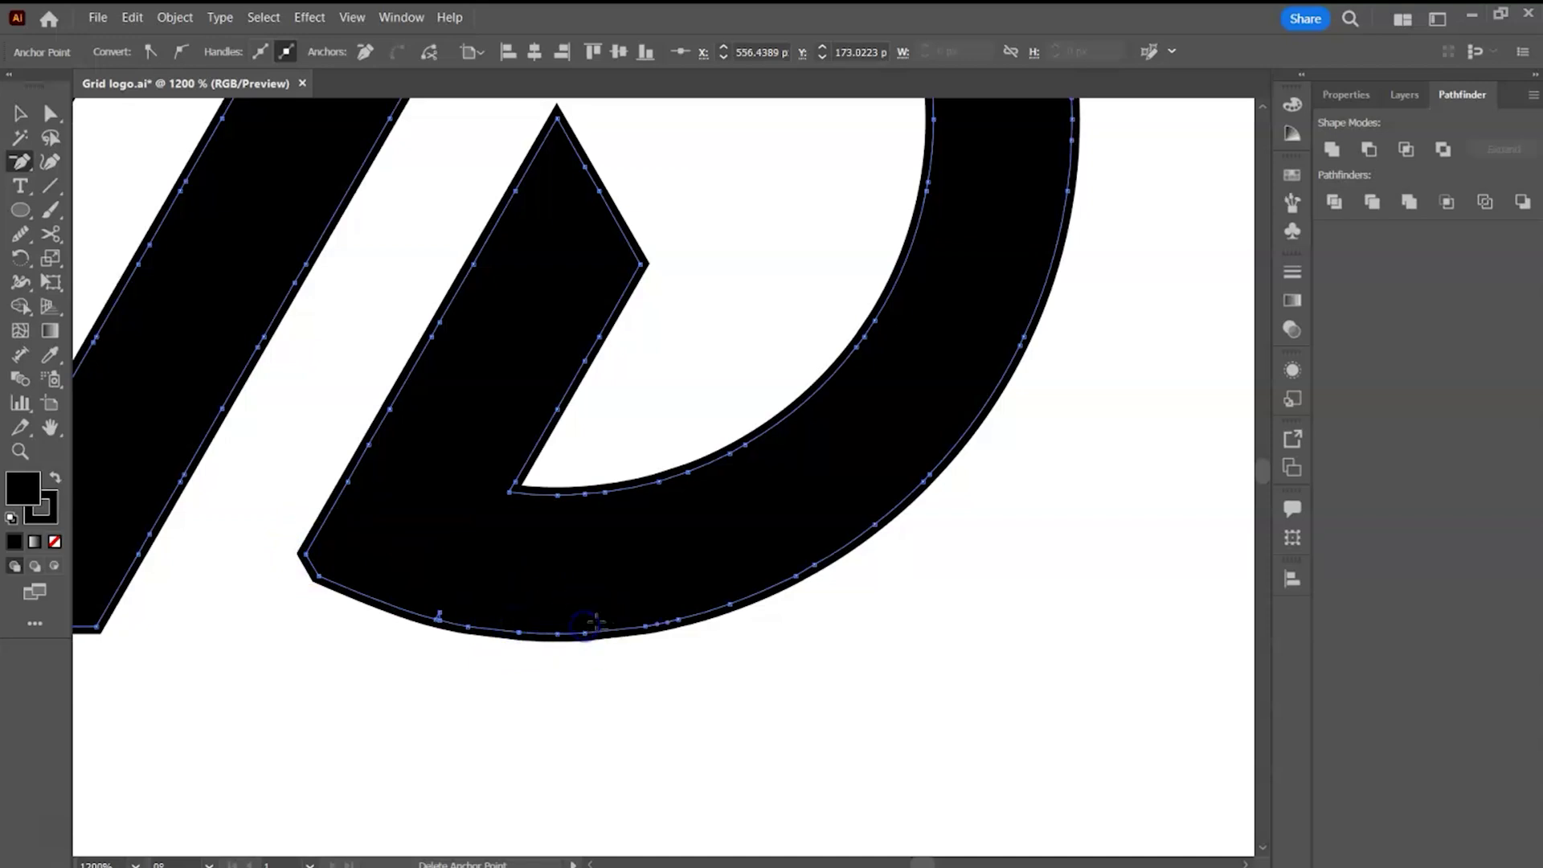
# Step: Delete the stray anchor points on the upper part of the D's inner and outer curves
pyautogui.scroll(5, 924, 369)
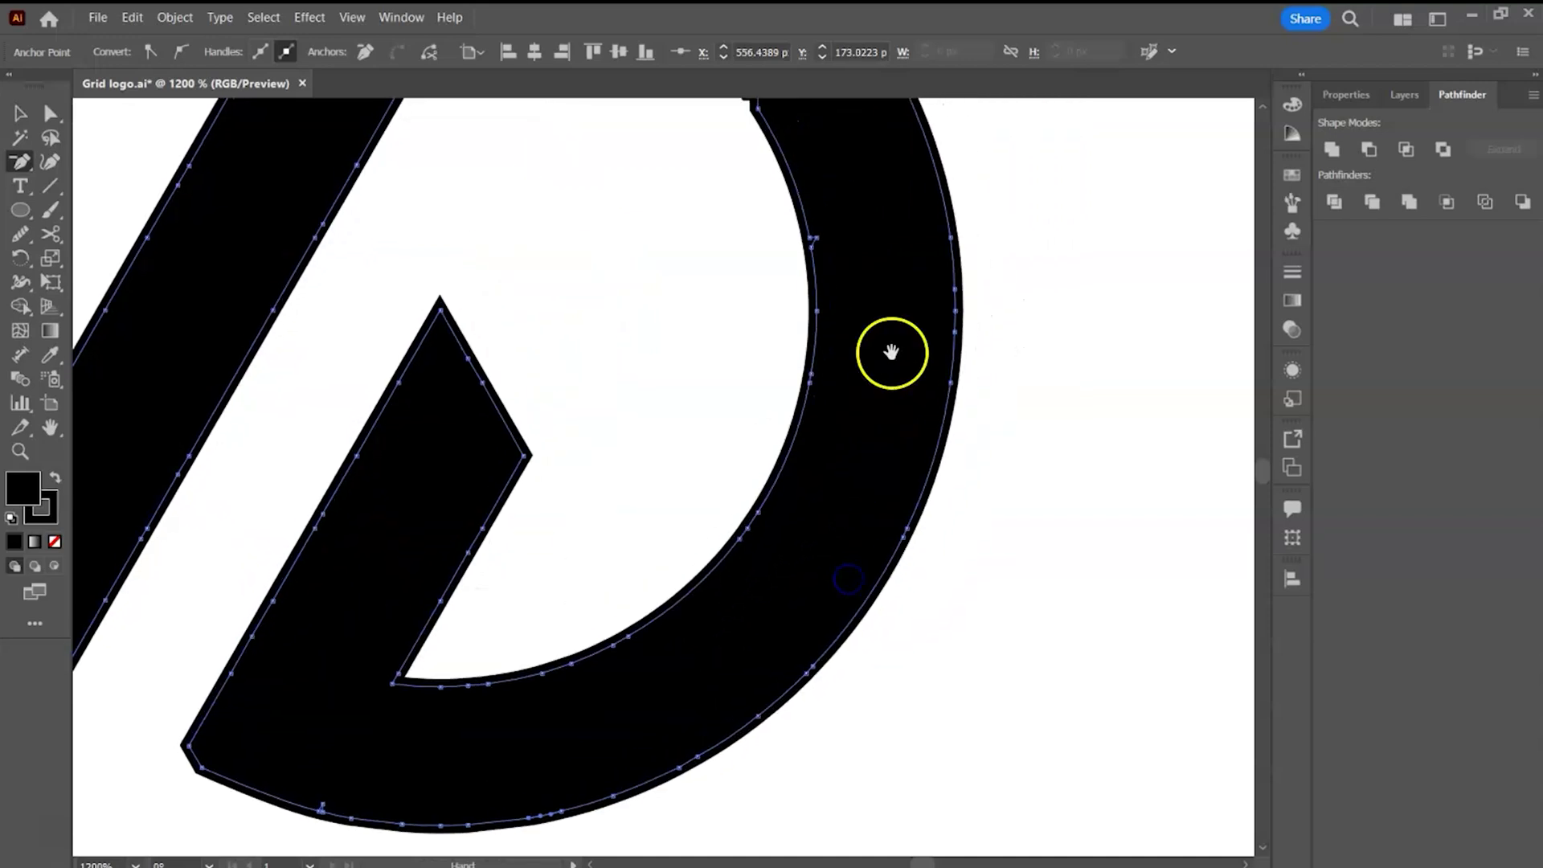
pyautogui.click(834, 374)
pyautogui.click(930, 471)
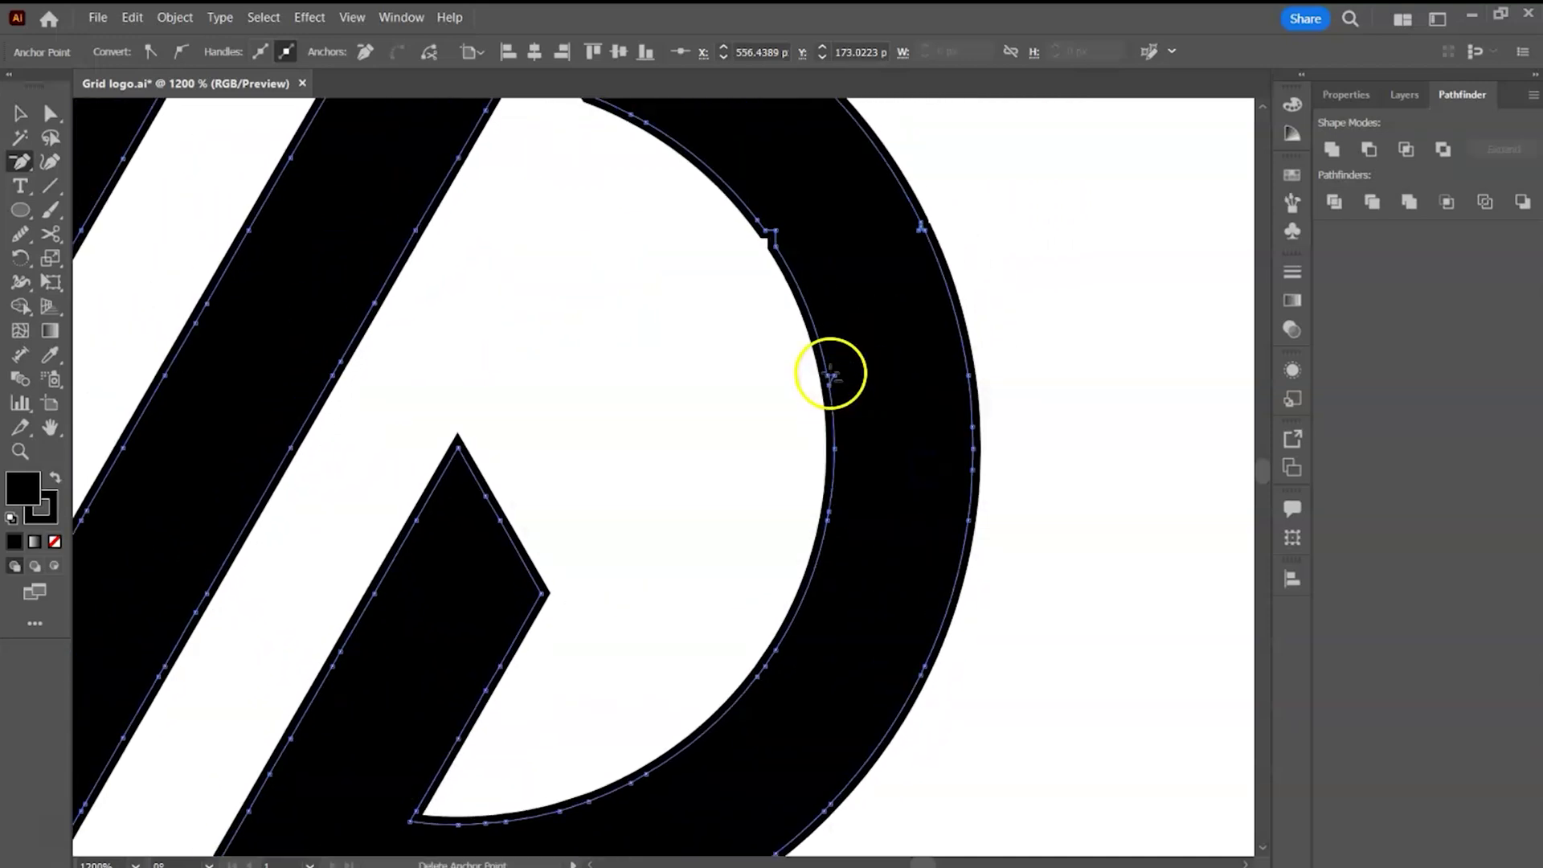
pyautogui.click(774, 230)
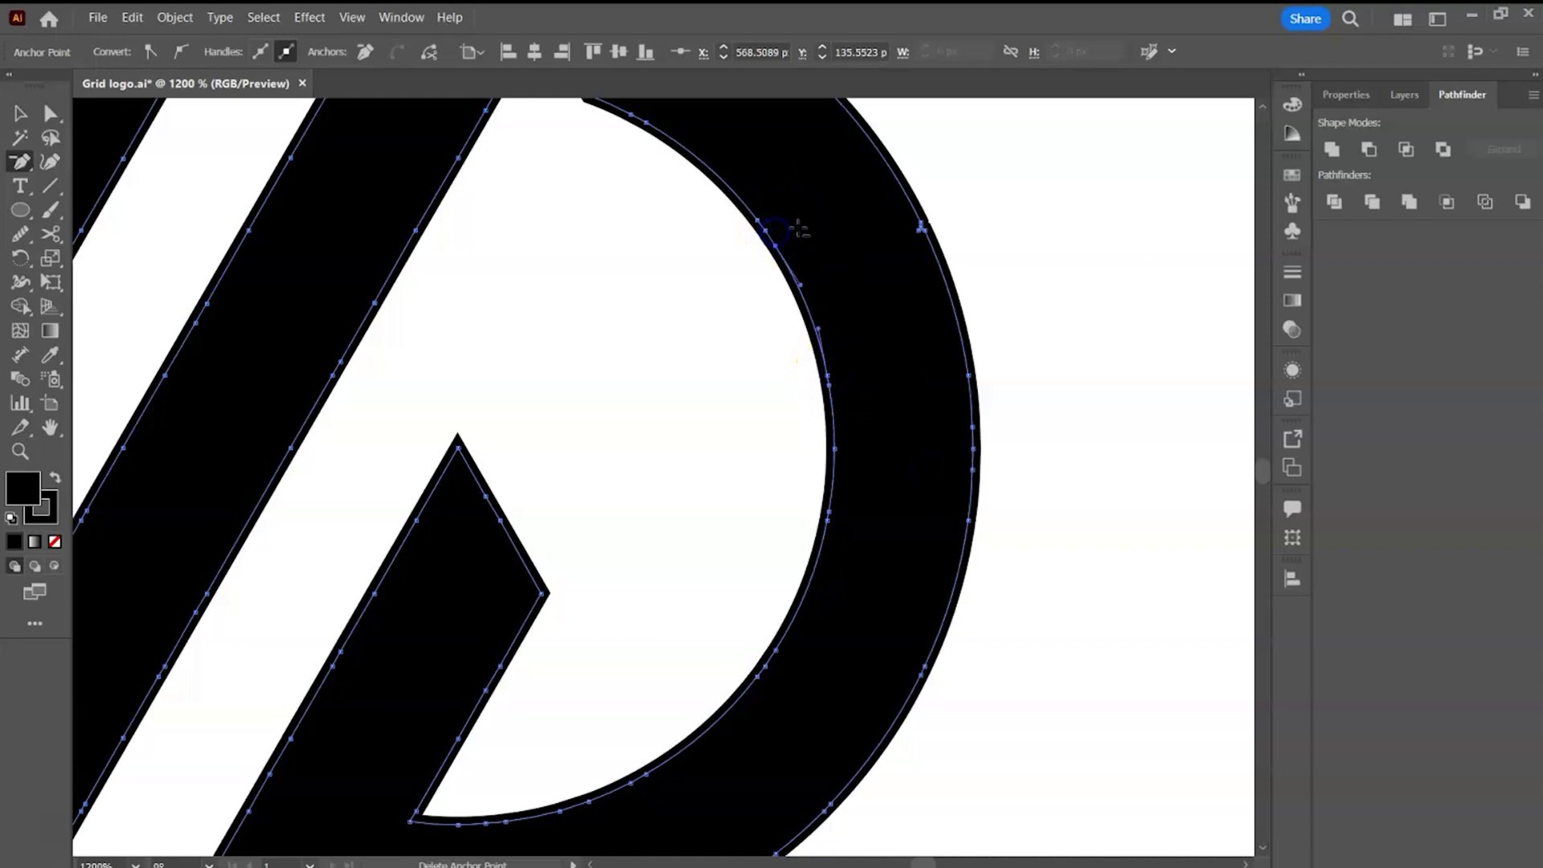
pyautogui.moveTo(786, 201); pyautogui.dragTo(820, 324)
pyautogui.click(887, 378)
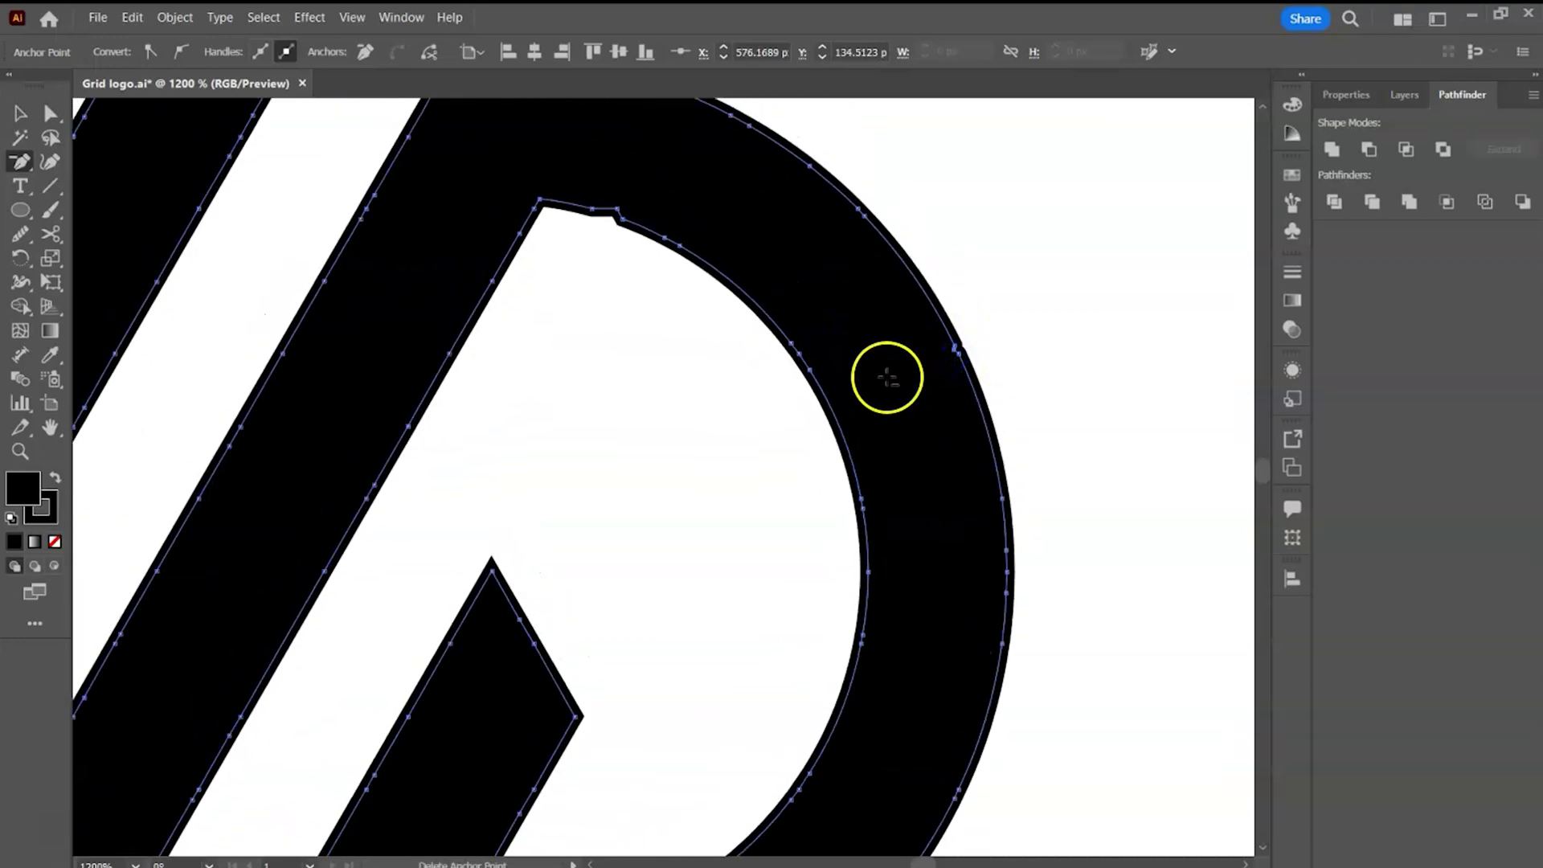
pyautogui.click(953, 350)
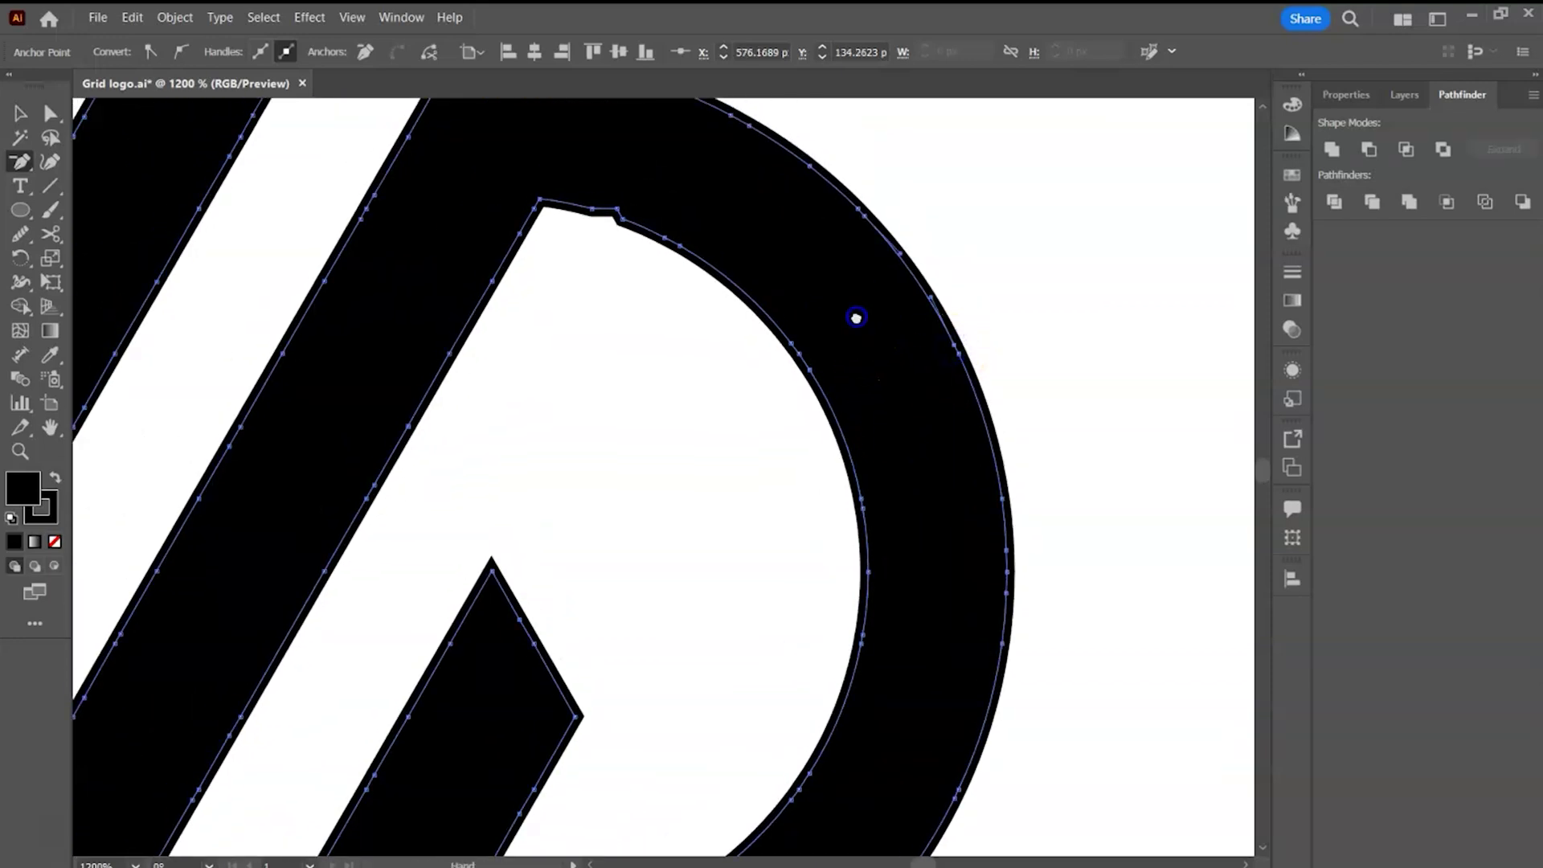
pyautogui.moveTo(856, 317); pyautogui.dragTo(993, 466)
pyautogui.click(737, 354)
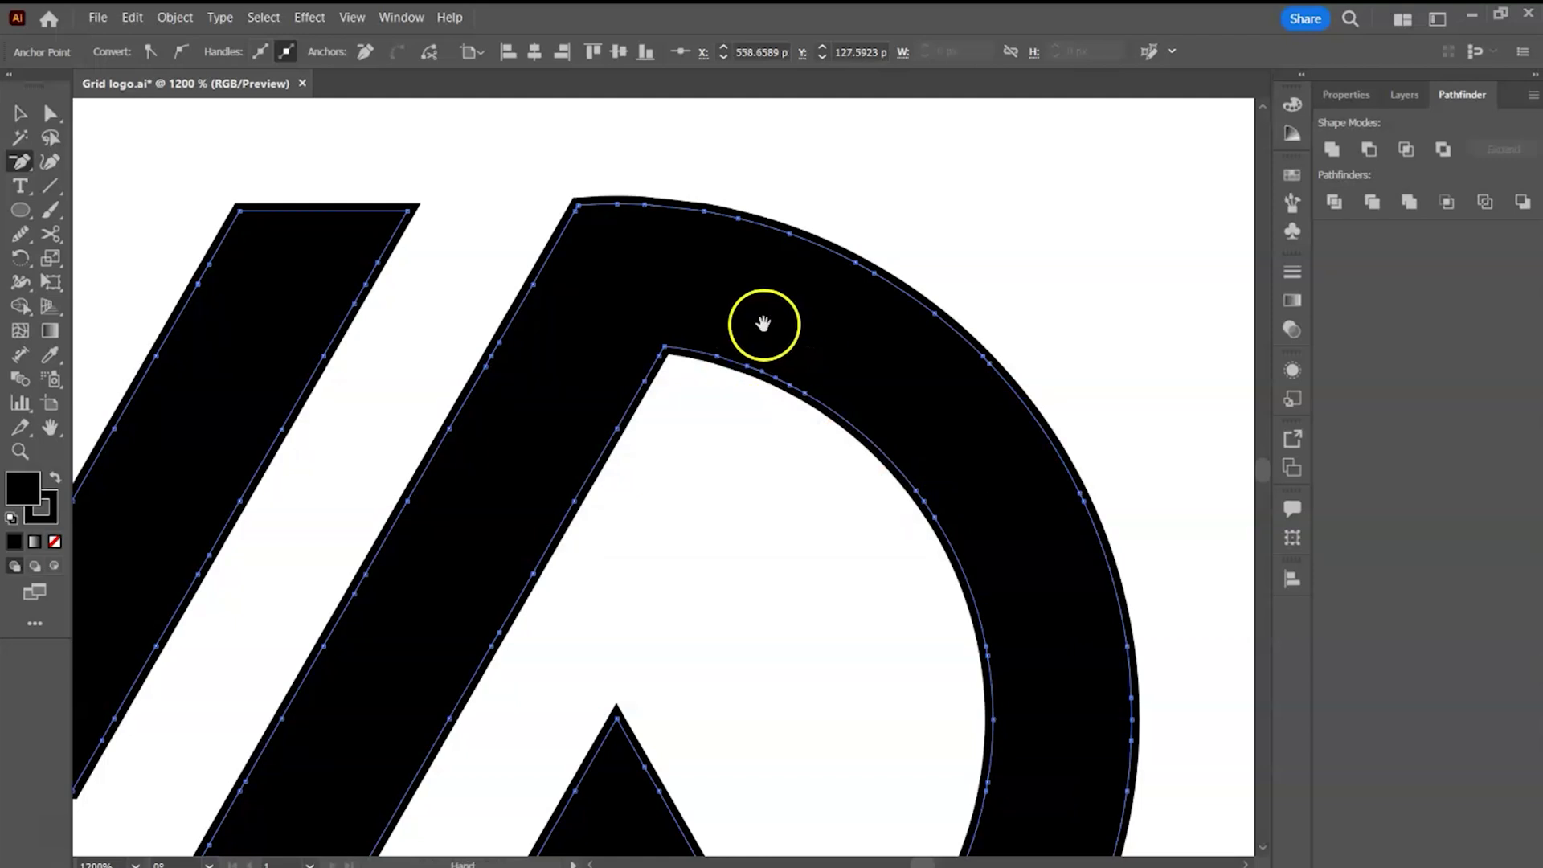
# Step: Delete the stray anchor points that leave notches along the inner edges of the W's crossing bars
pyautogui.moveTo(708, 330); pyautogui.dragTo(794, 279)
pyautogui.moveTo(552, 474)
pyautogui.mouseDown()
pyautogui.moveTo(643, 348)
pyautogui.moveTo(623, 364)
pyautogui.mouseUp()
pyautogui.click(306, 487)
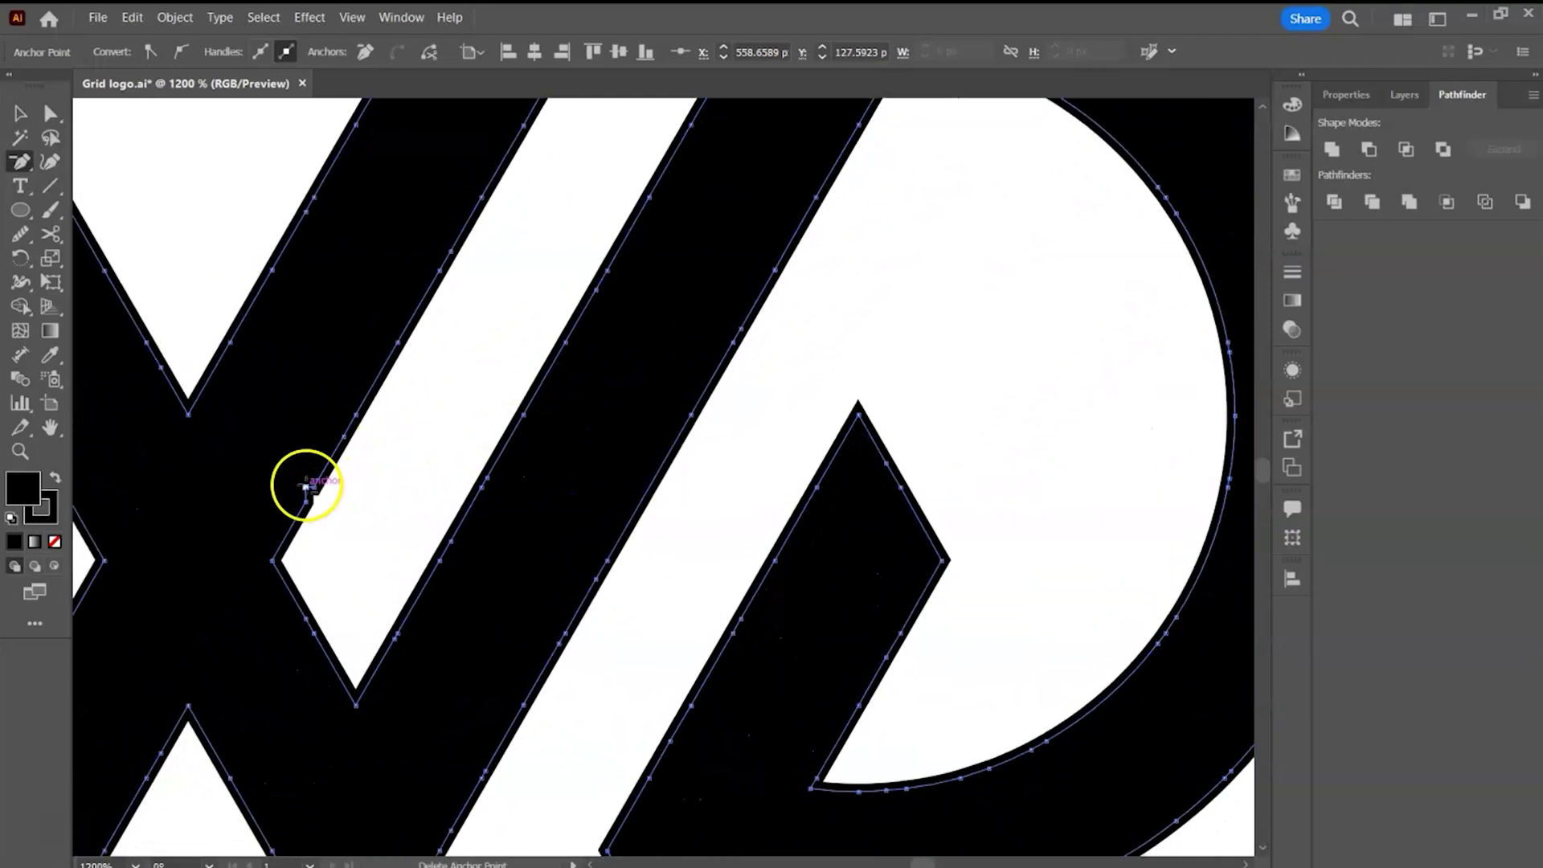
pyautogui.moveTo(451, 420); pyautogui.dragTo(411, 663)
pyautogui.moveTo(431, 506); pyautogui.dragTo(655, 537)
pyautogui.moveTo(764, 643); pyautogui.dragTo(695, 685)
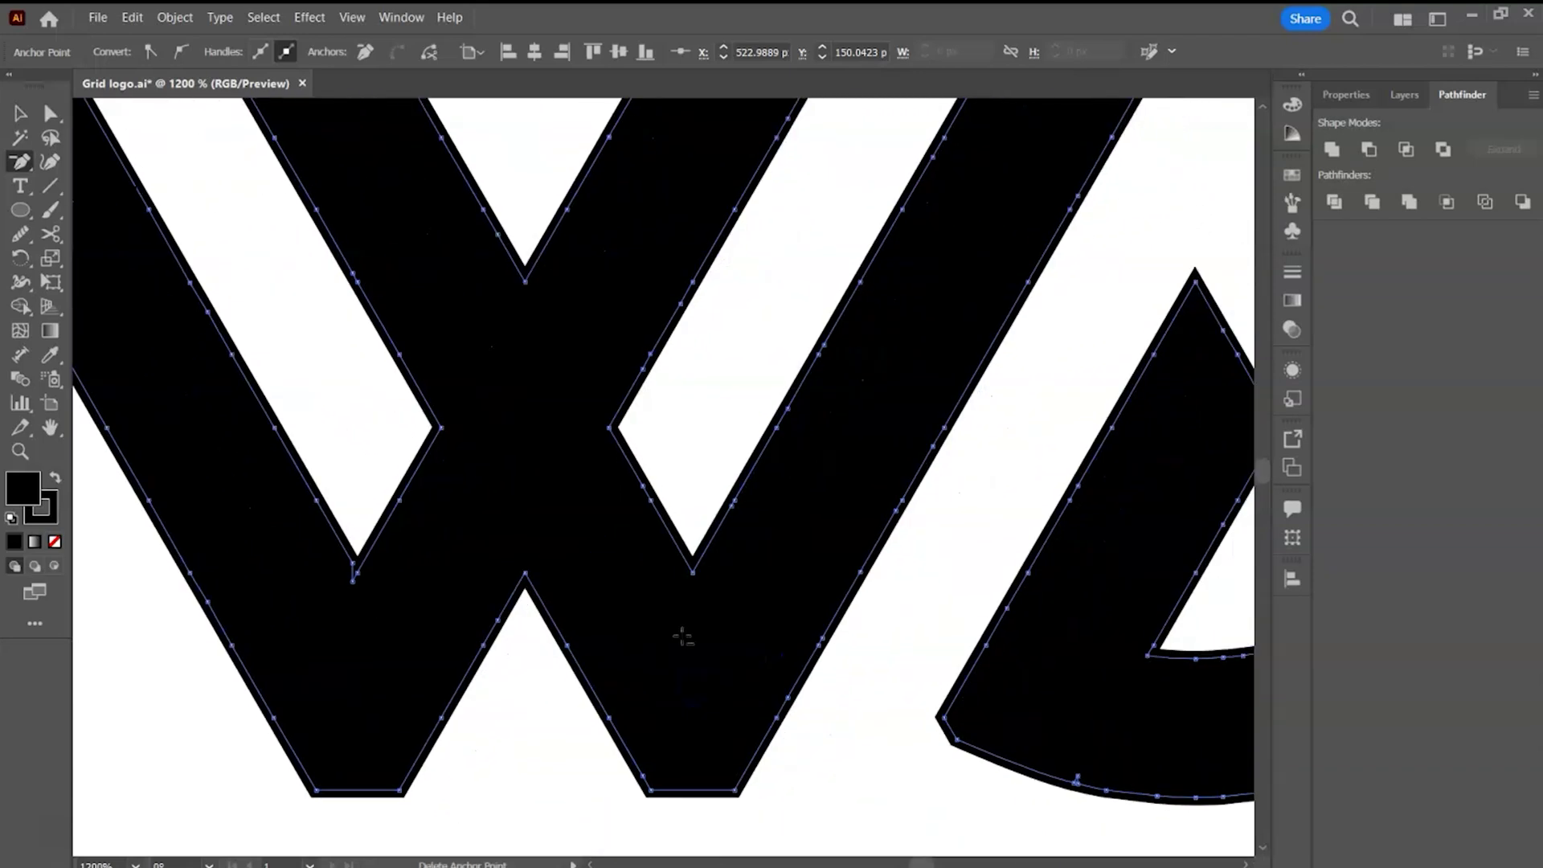
# Step: Round the corners of the whole WD logo slightly using its live corners
pyautogui.hotkey('ctrl', '-')
pyautogui.hotkey('ctrl', '-')
pyautogui.hotkey('ctrl', '-')
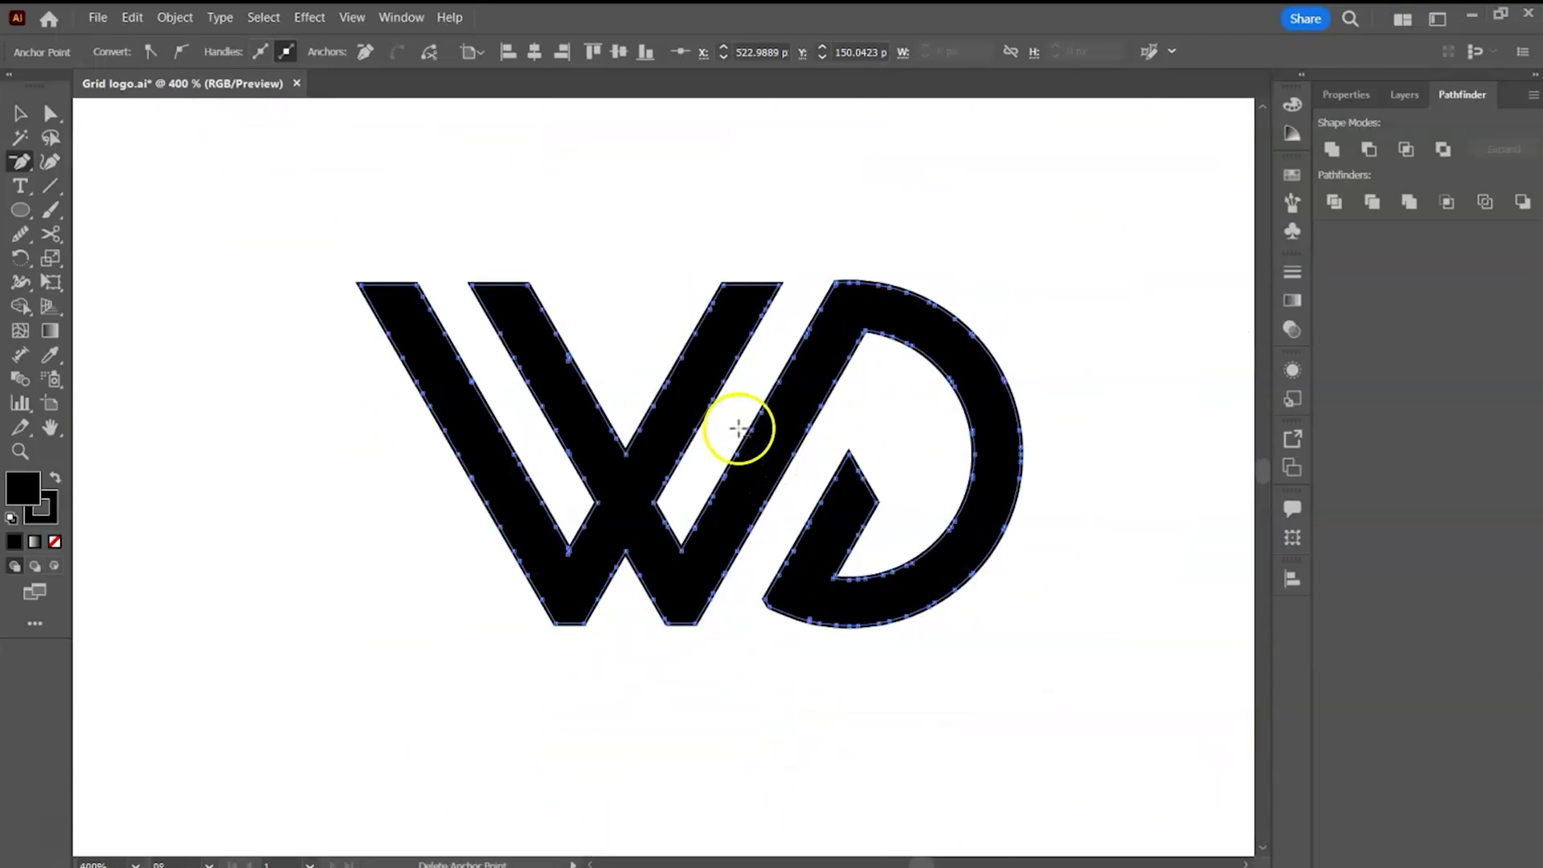
pyautogui.click(589, 248)
pyautogui.click(532, 339)
pyautogui.press('-')
pyautogui.hotkey('ctrl', '-')
pyautogui.click(20, 113)
pyautogui.press('a')
pyautogui.moveTo(447, 363); pyautogui.dragTo(463, 395)
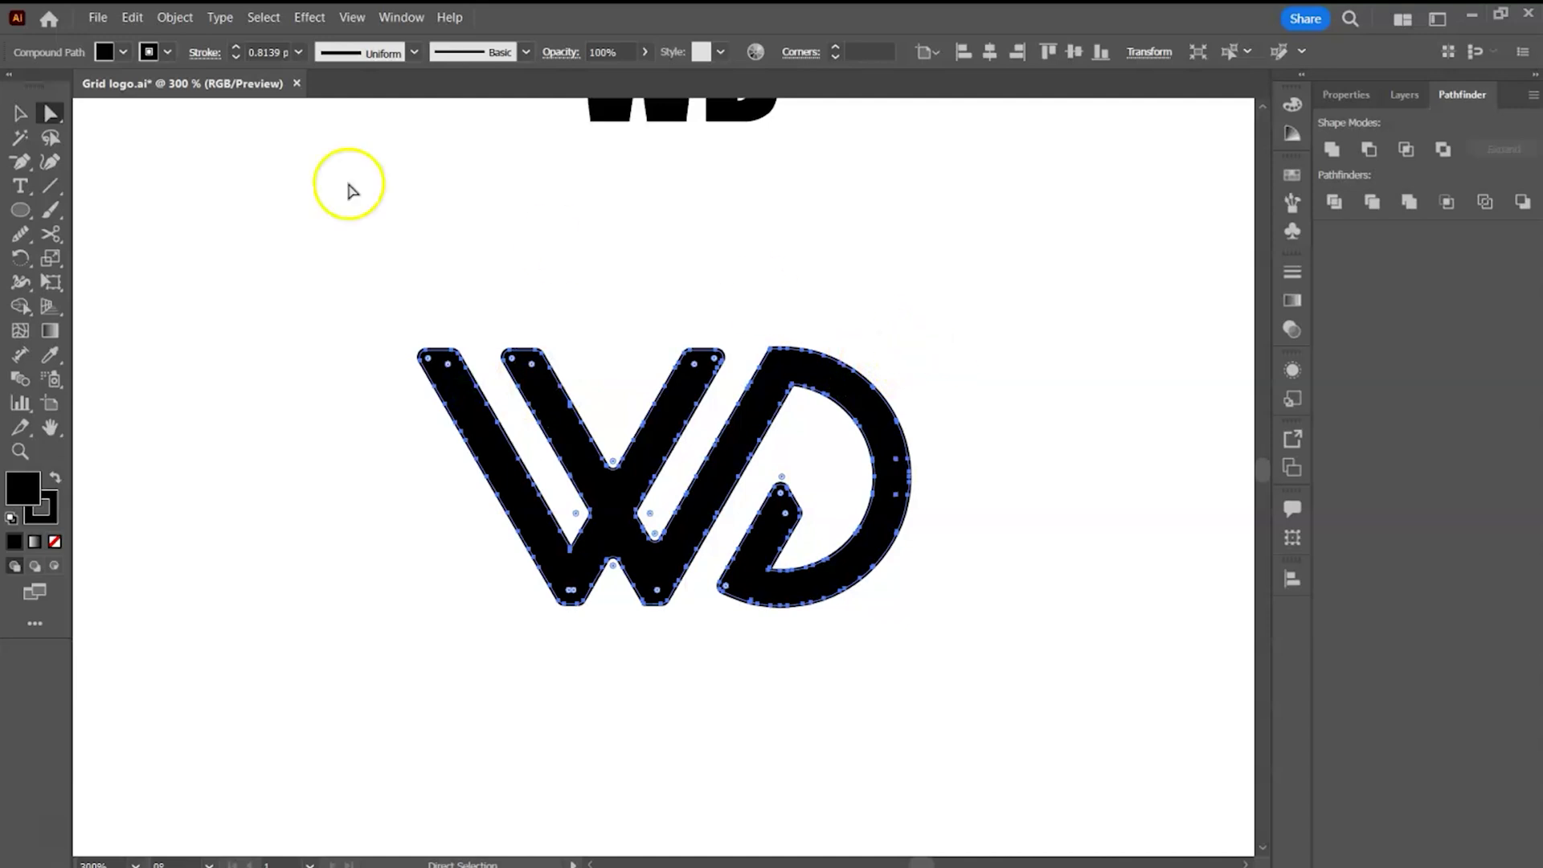
# Step: Thicken the rounded WD logo by setting its stroke weight to 2 pt
pyautogui.press('v')
pyautogui.click(982, 310)
pyautogui.hotkey('ctrl', '-')
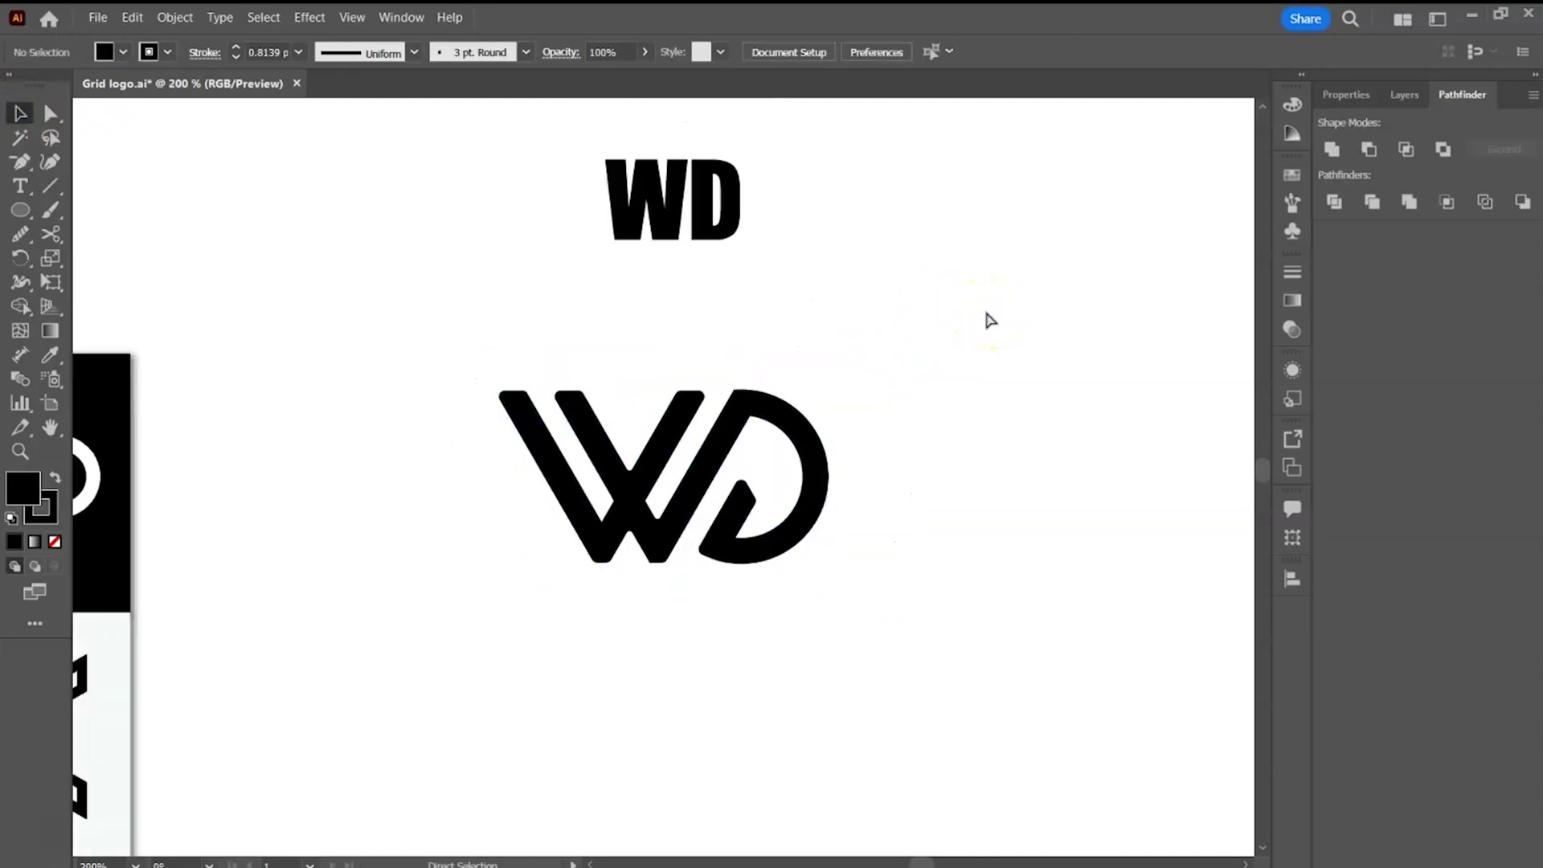
pyautogui.hotkey('ctrl', '+')
pyautogui.moveTo(1001, 518); pyautogui.dragTo(862, 526)
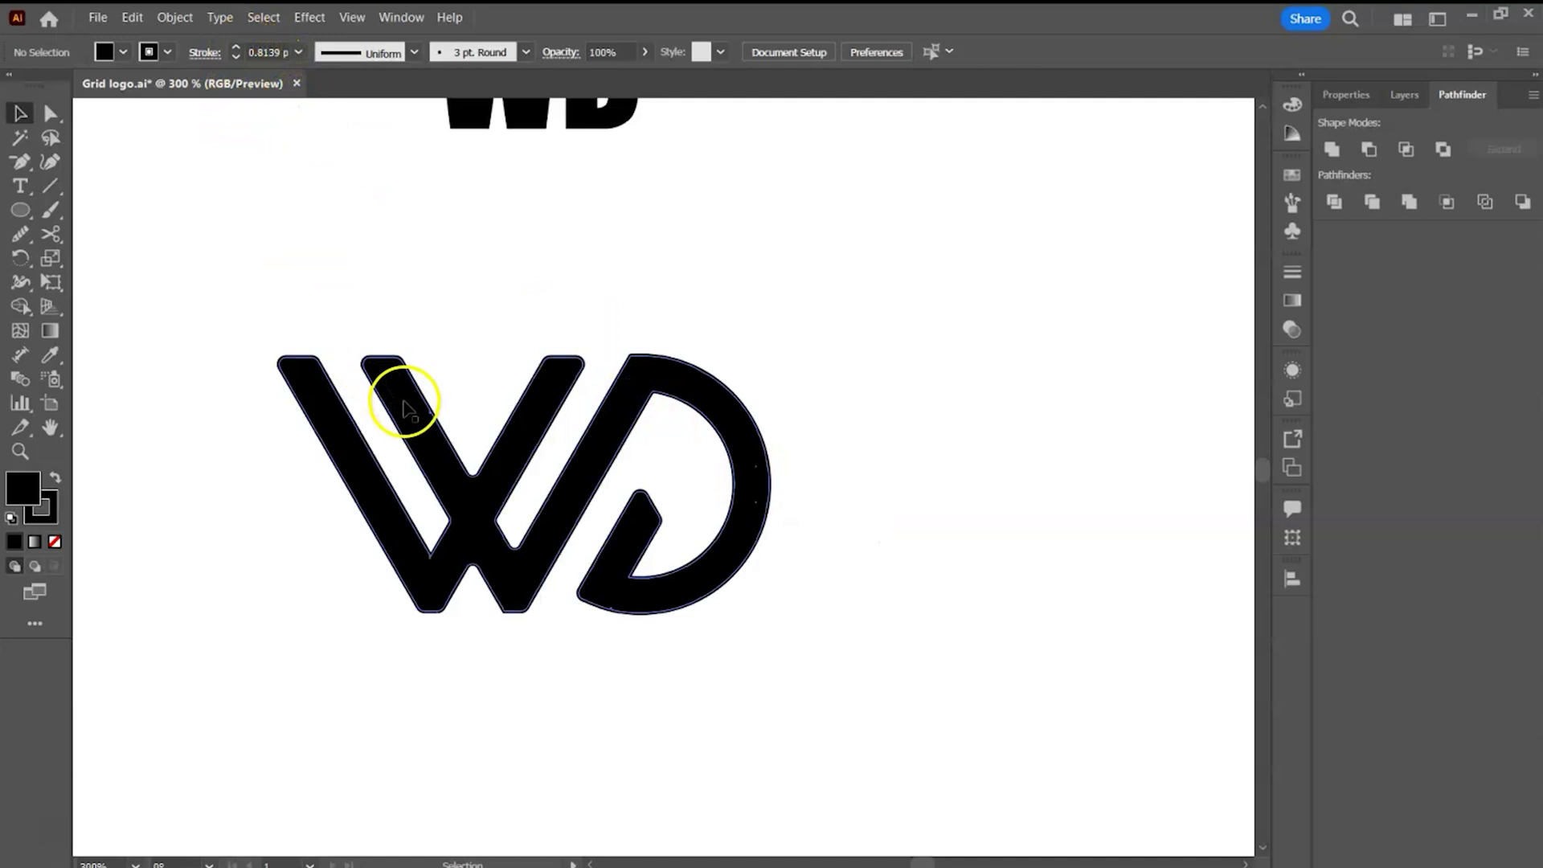
pyautogui.click(388, 368)
pyautogui.click(233, 46)
pyautogui.click(233, 47)
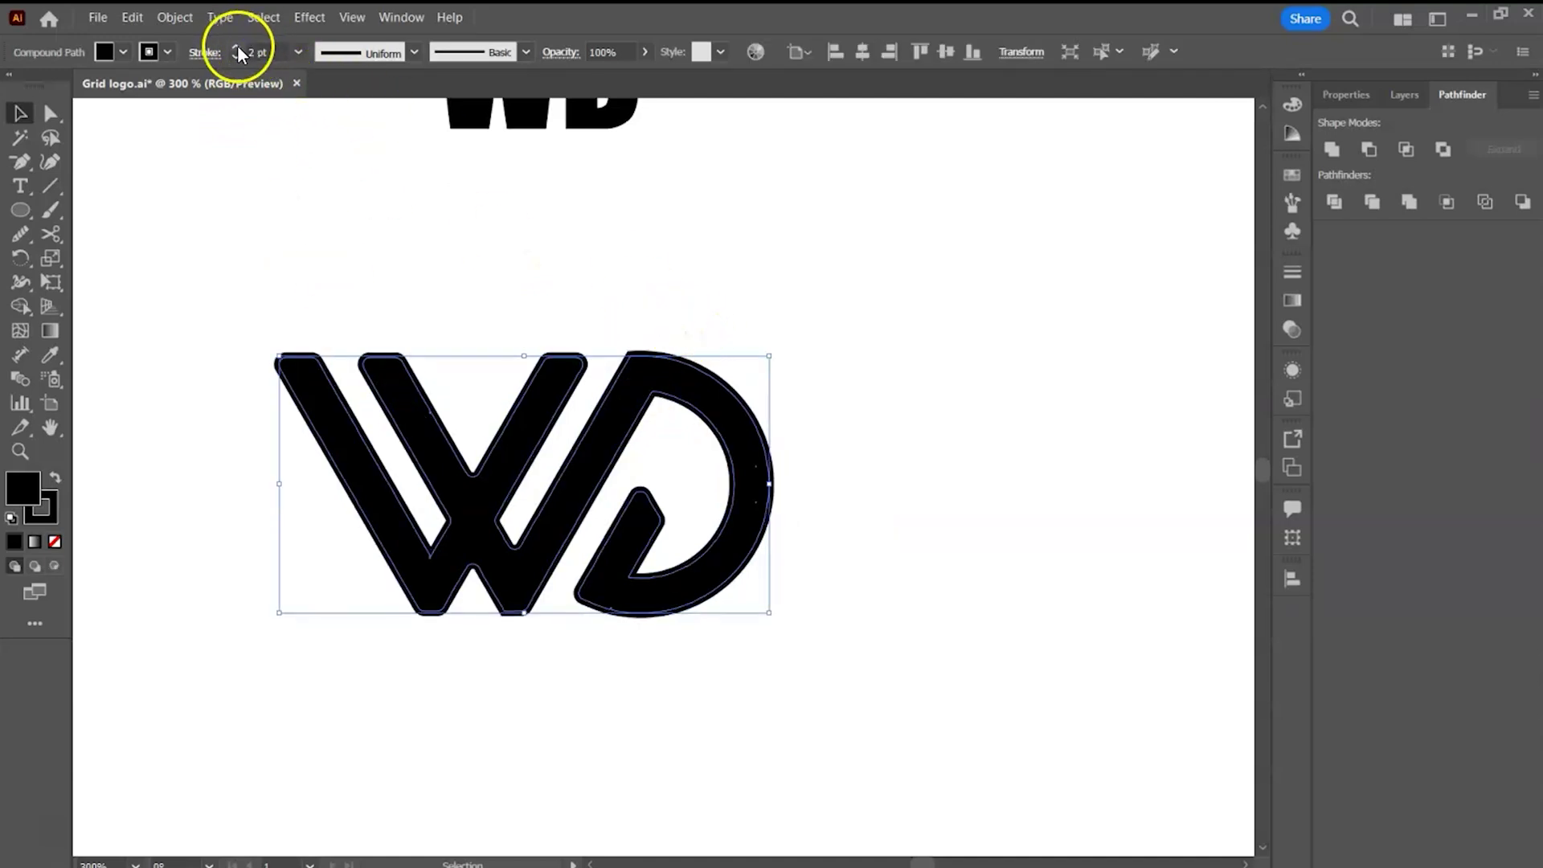
# Step: Expand the WD logo's fill and stroke and unite the resulting pieces into one shape
pyautogui.click(177, 18)
pyautogui.click(254, 285)
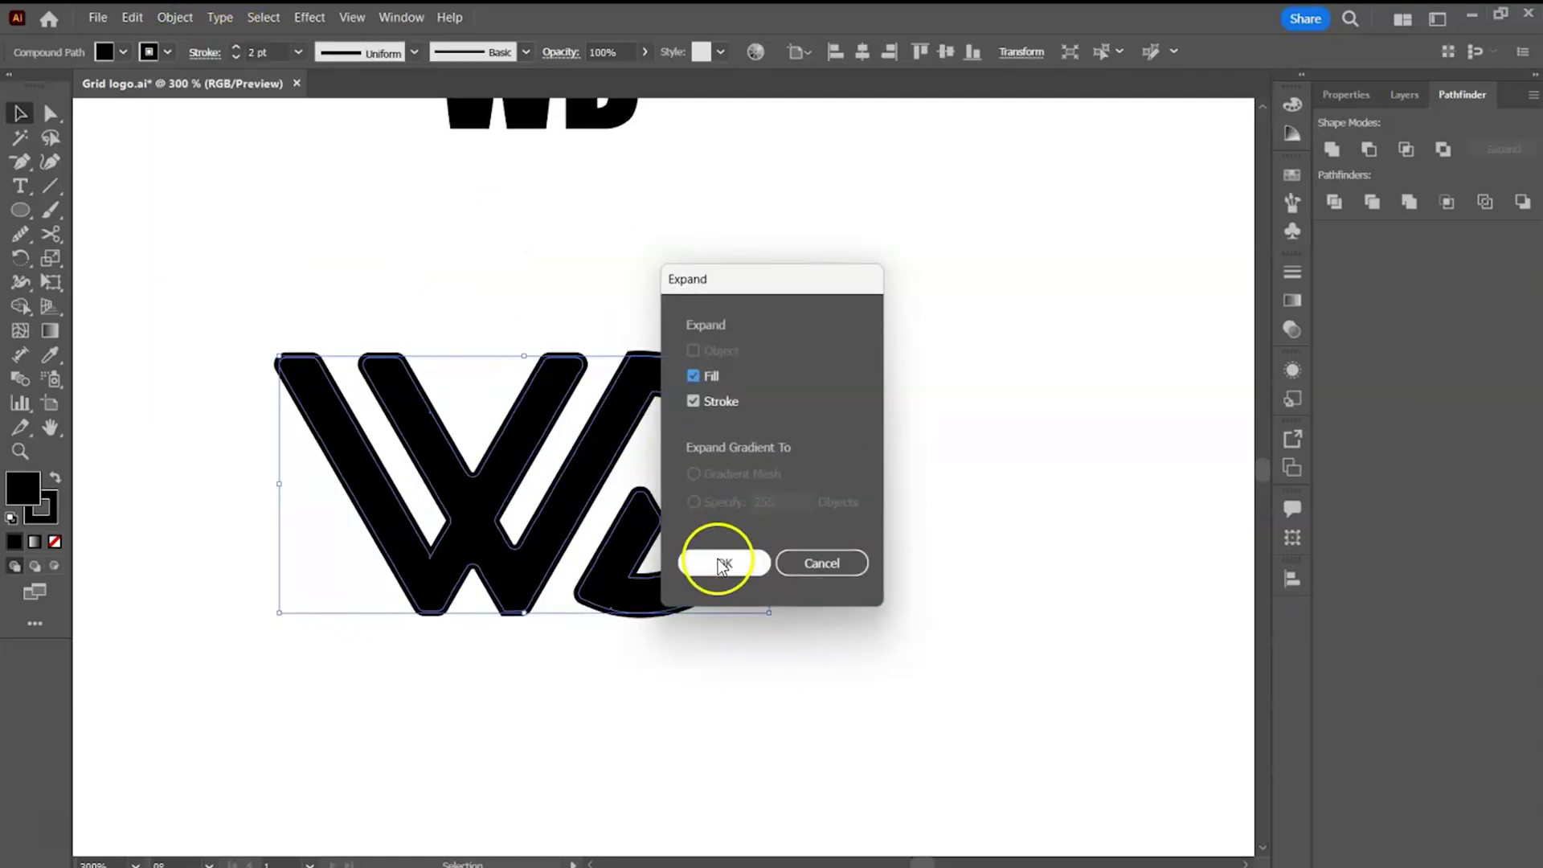
pyautogui.click(716, 561)
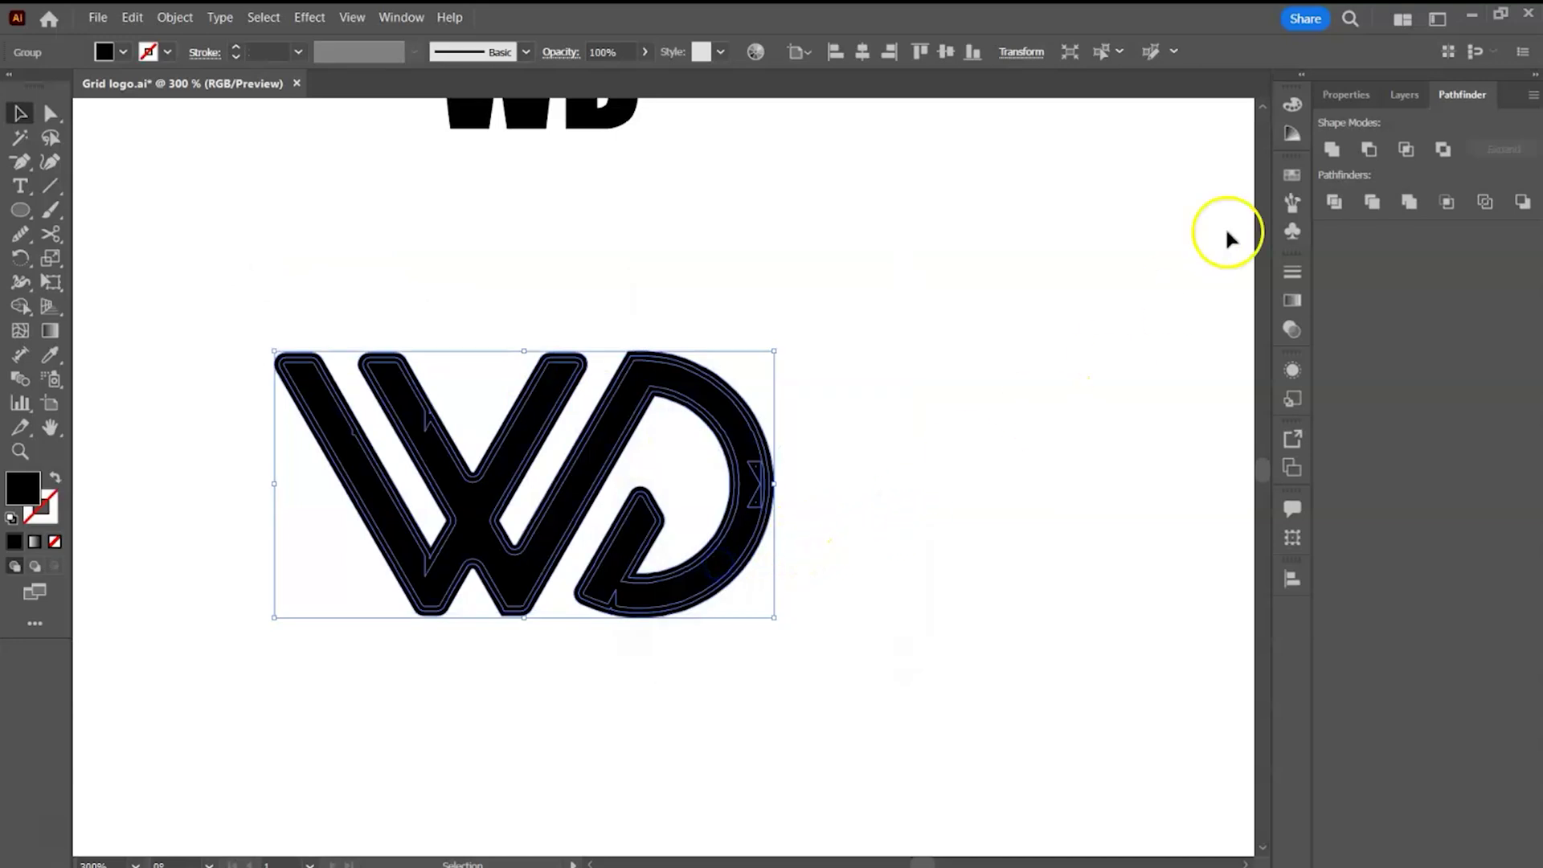
pyautogui.click(1331, 150)
pyautogui.click(864, 368)
# Step: Move the finished WD logo beside the HOM logo above the reference sheet
pyautogui.hotkey('ctrl', '-')
pyautogui.hotkey('ctrl', '-')
pyautogui.hotkey('ctrl', '-')
pyautogui.hotkey('ctrl', '-')
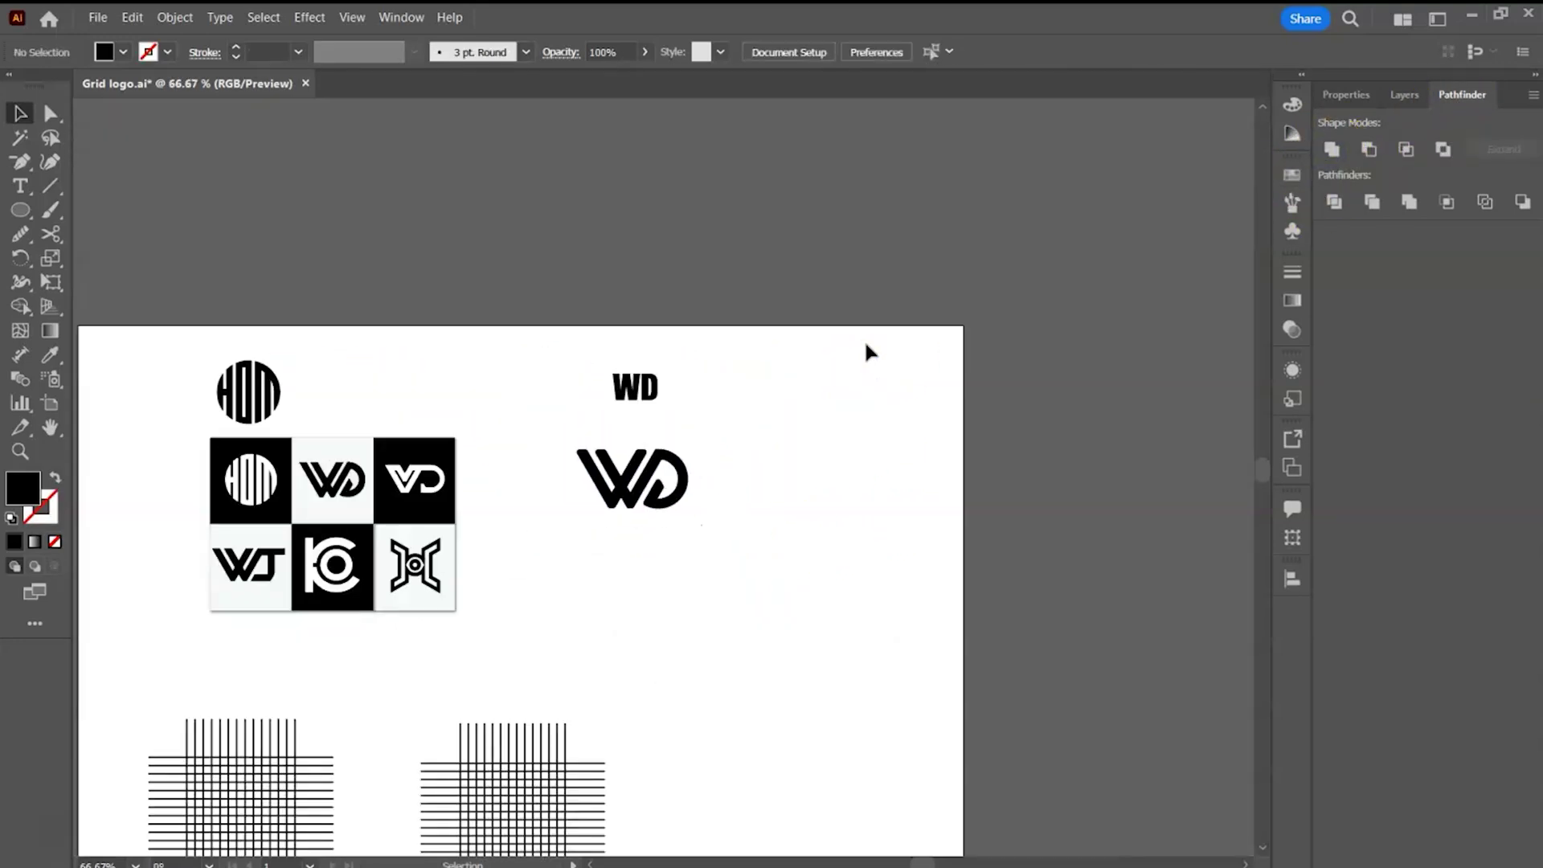
pyautogui.moveTo(684, 502); pyautogui.dragTo(408, 420)
pyautogui.hotkey('ctrl', '+')
pyautogui.hotkey('ctrl', '+')
pyautogui.hotkey('ctrl', '+')
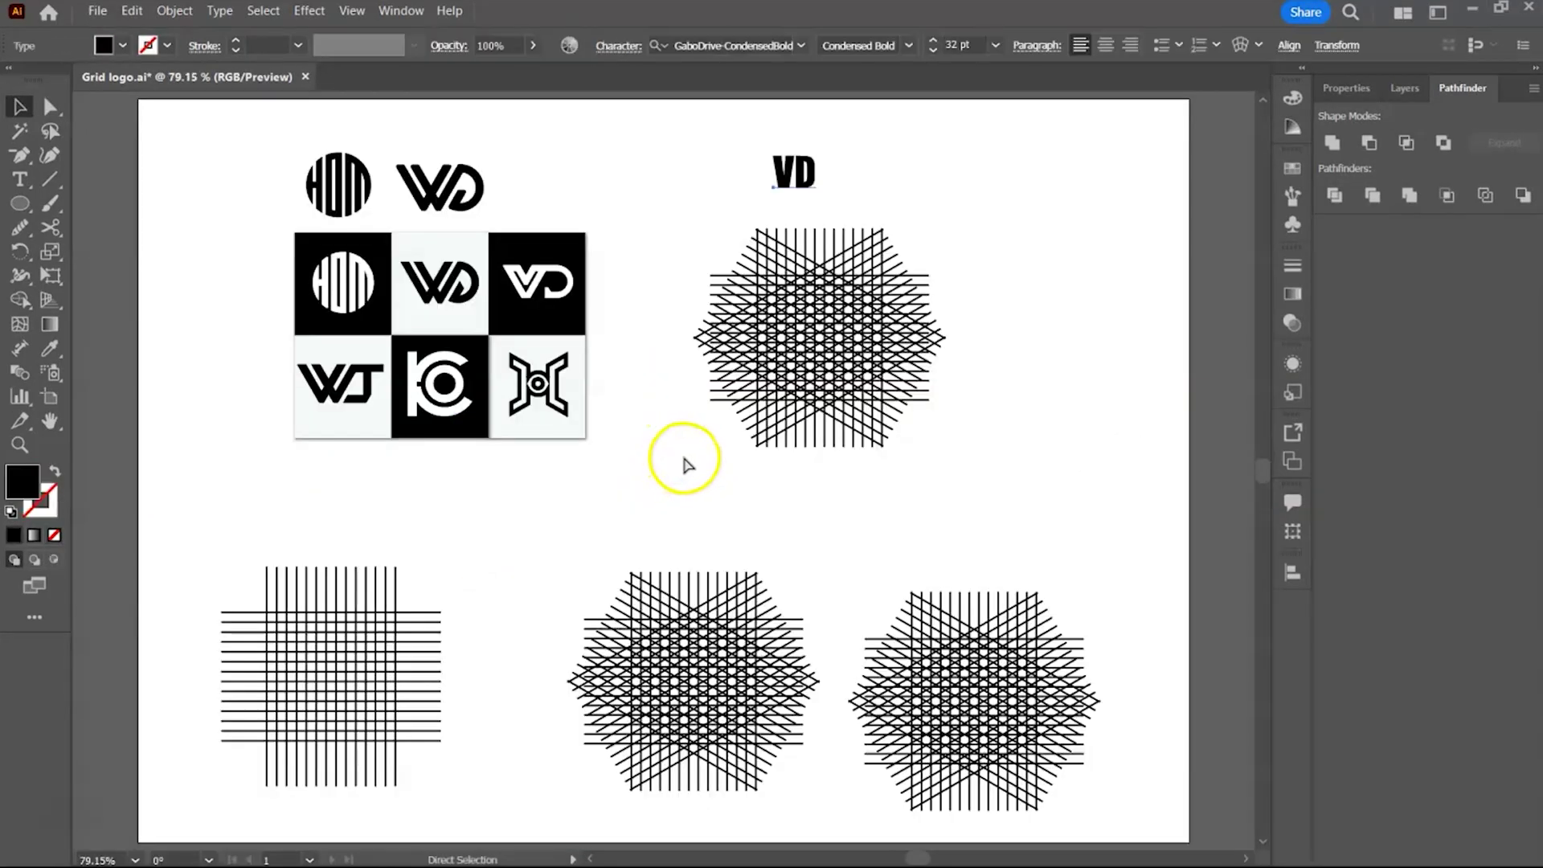
# Step: Rotate the hexagonal line grid below the VD text to 270° so its tips point up and down
pyautogui.press('Escape')
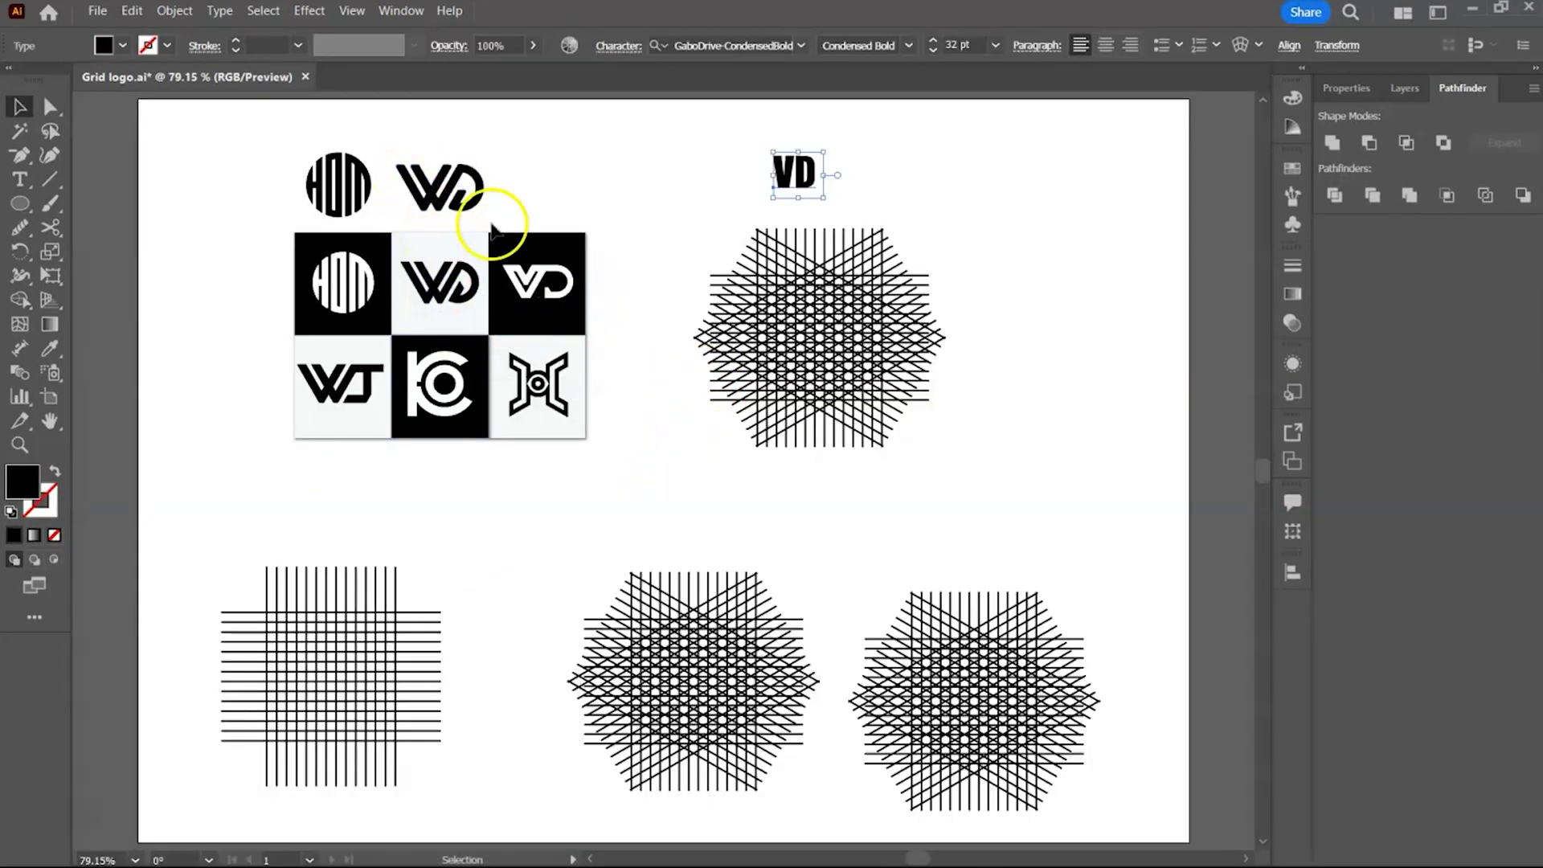
pyautogui.click(871, 335)
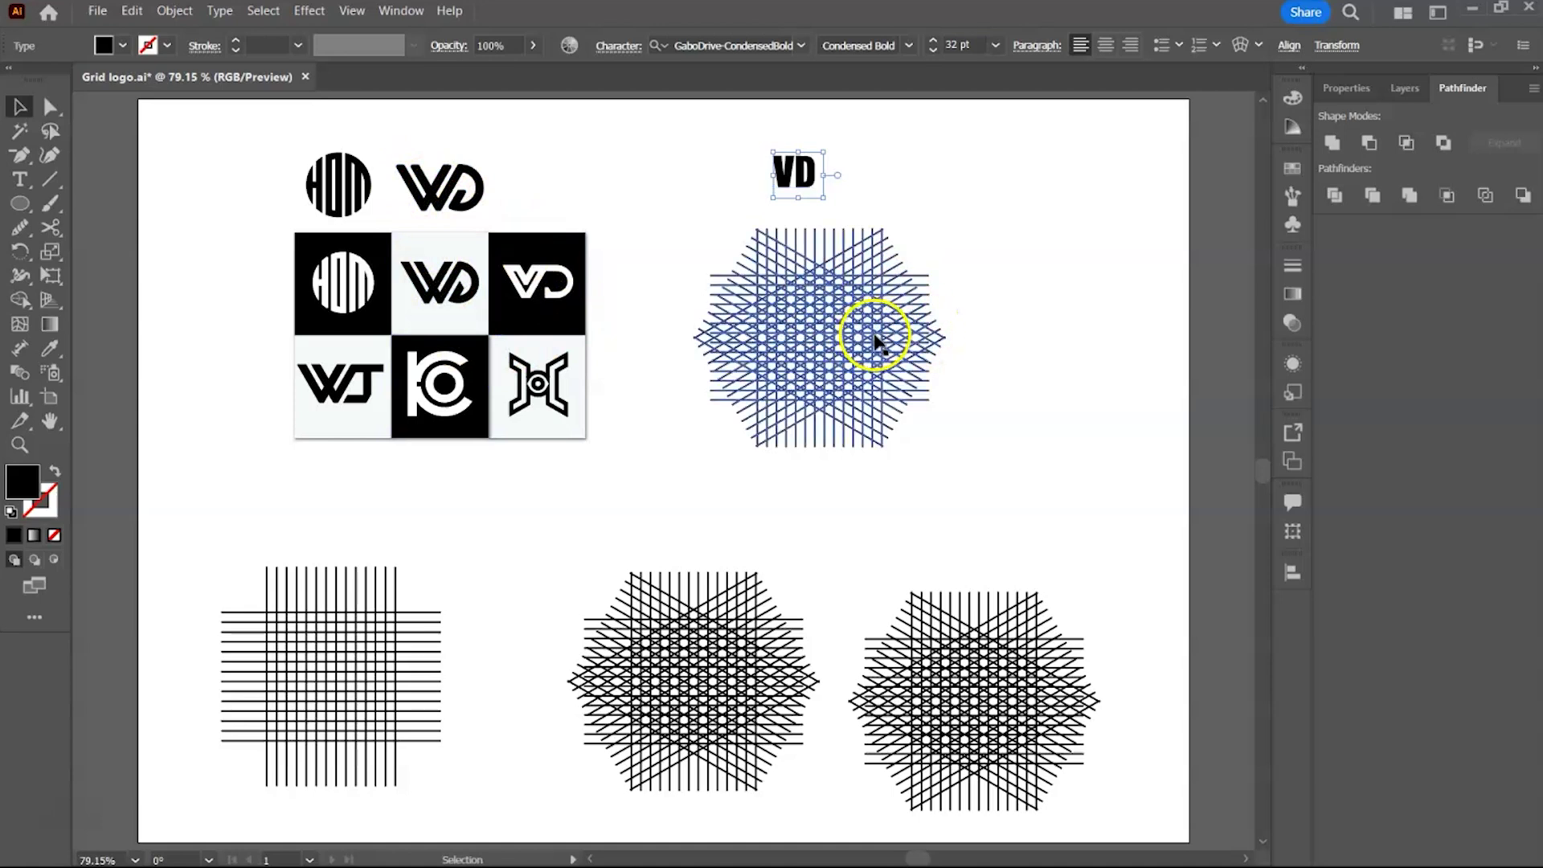
pyautogui.moveTo(955, 224); pyautogui.dragTo(991, 465)
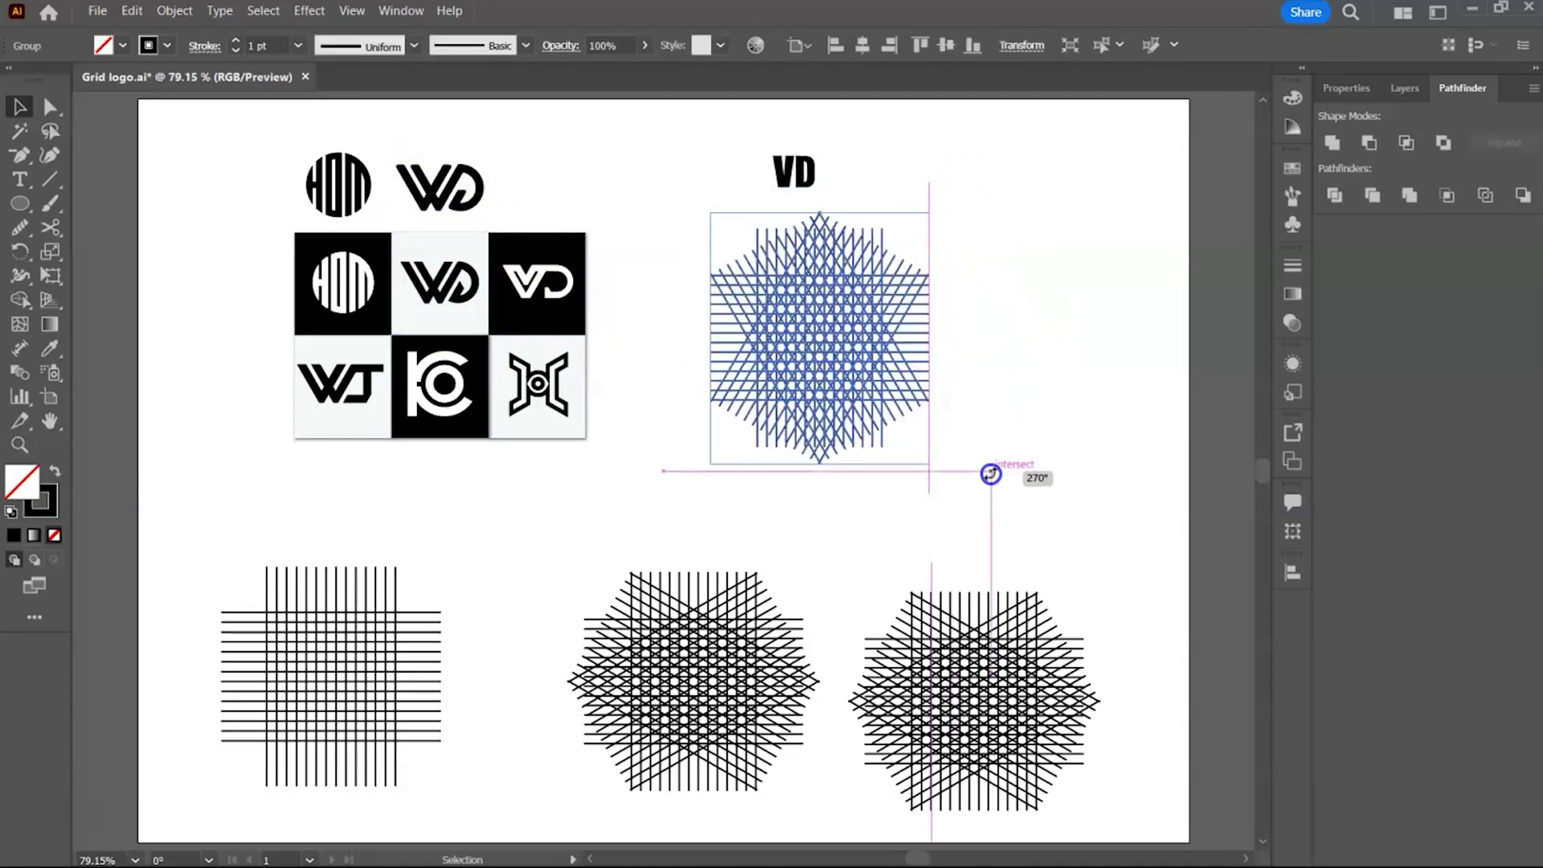
pyautogui.hotkey('ctrl', '+')
pyautogui.hotkey('ctrl', '+')
pyautogui.press('v')
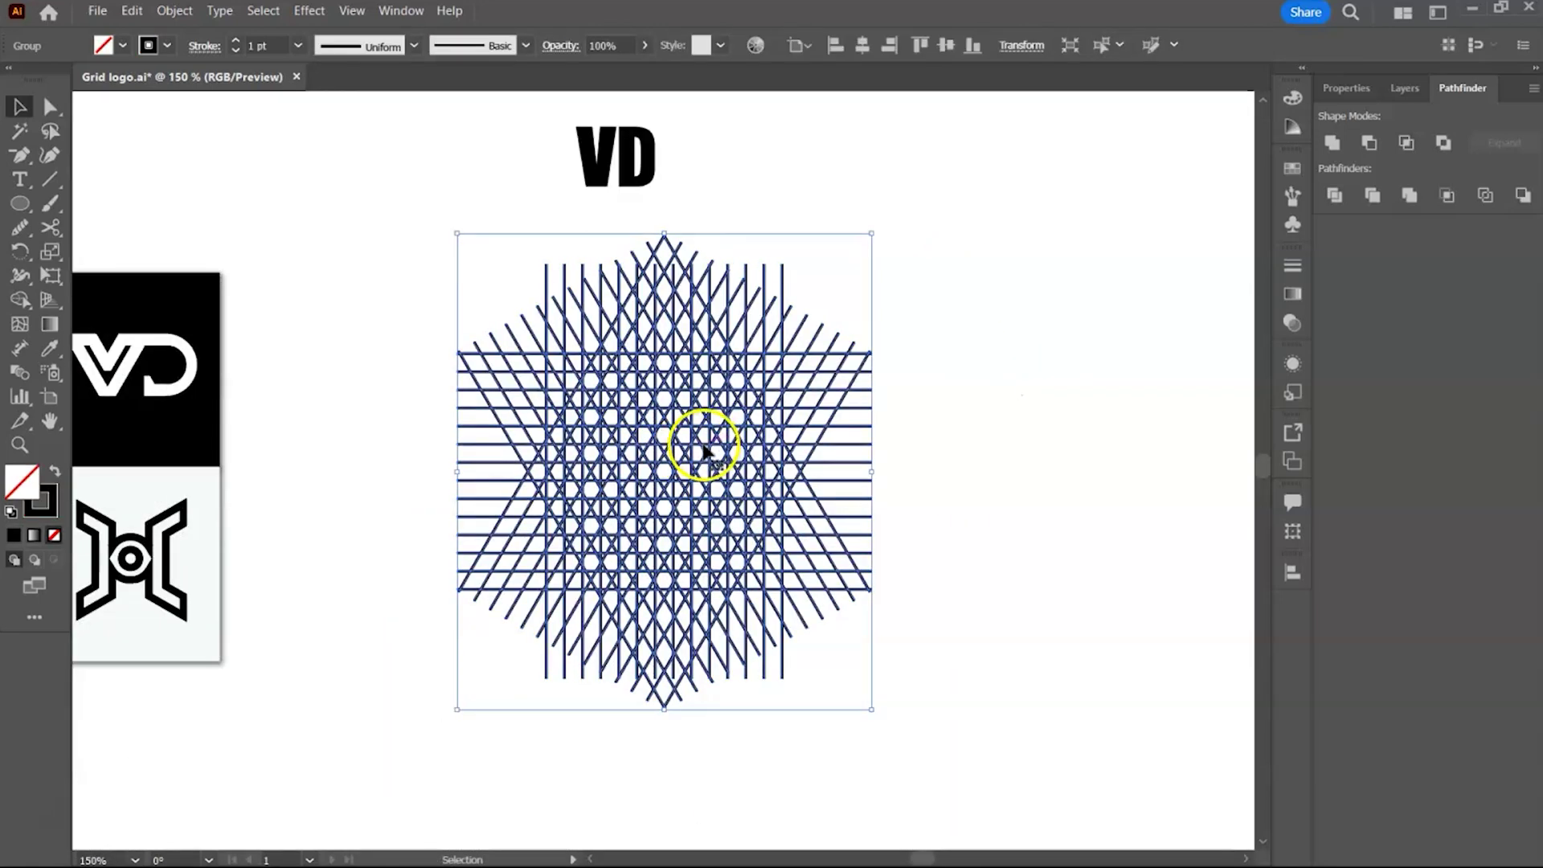
# Step: Set the rotated grid's stroke weight to 0.25 pt
pyautogui.click(235, 49)
pyautogui.click(235, 49)
pyautogui.click(235, 50)
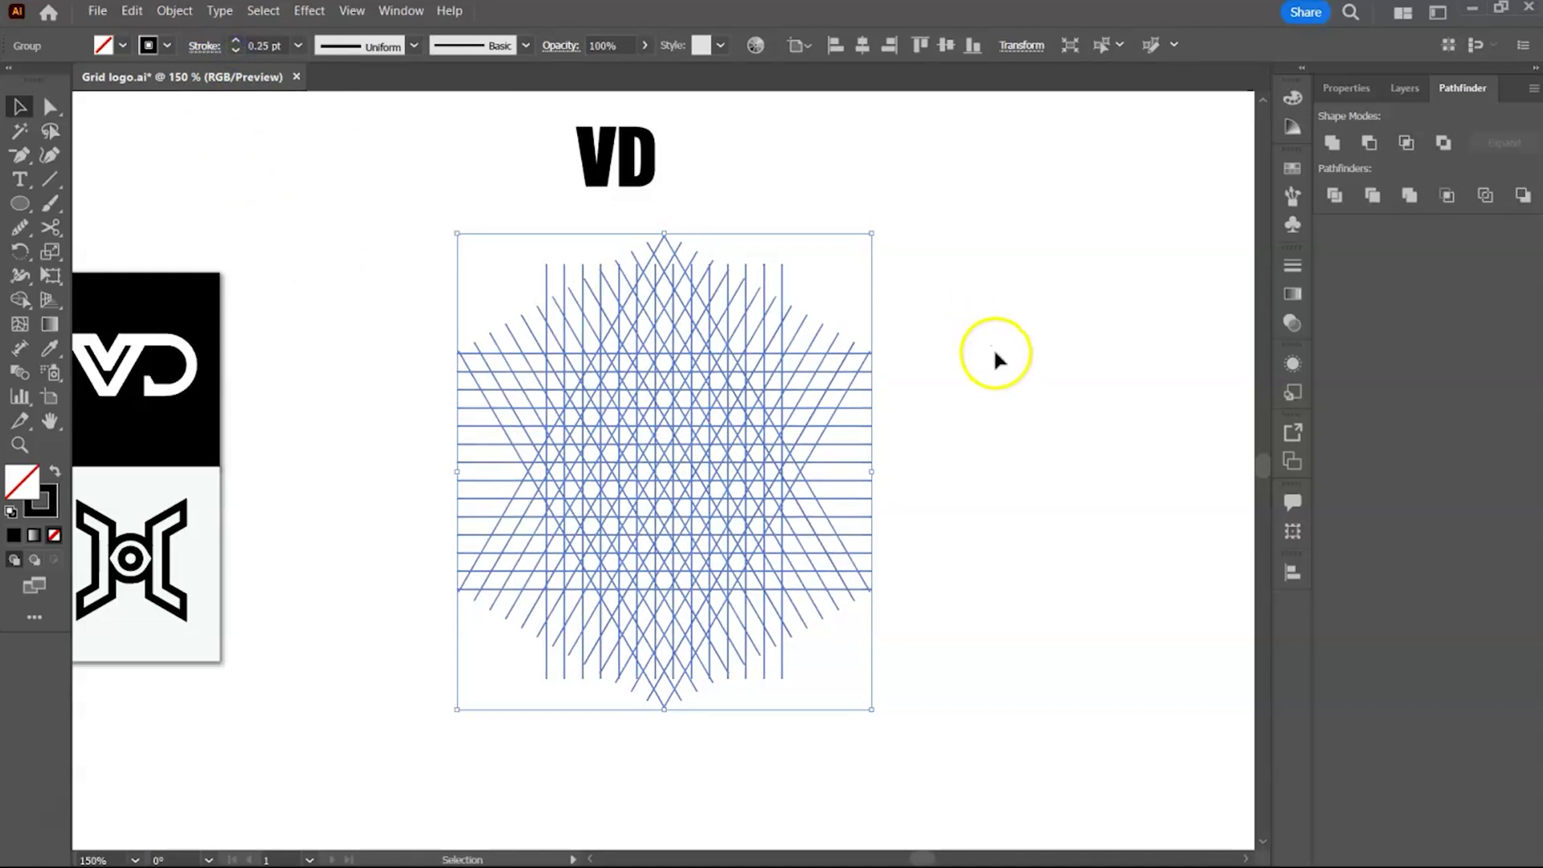
pyautogui.click(995, 354)
# Step: Fill the V's outer left diagonal and its short upper-left edge in black on the grid with the Shape Builder tool
pyautogui.click(751, 517)
pyautogui.click(19, 301)
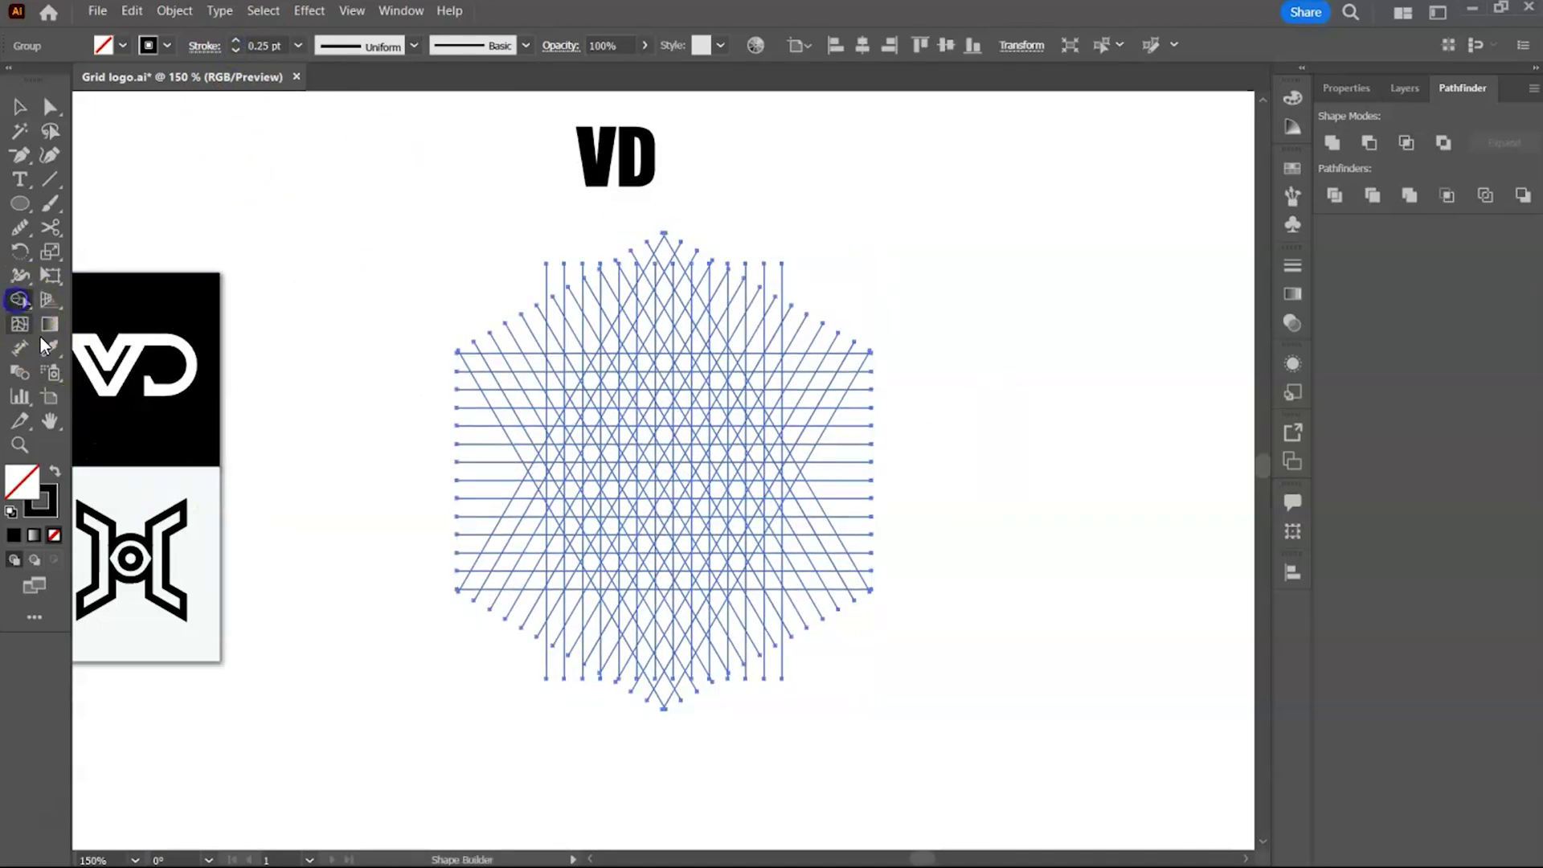
pyautogui.click(54, 474)
pyautogui.hotkey('ctrl', '=')
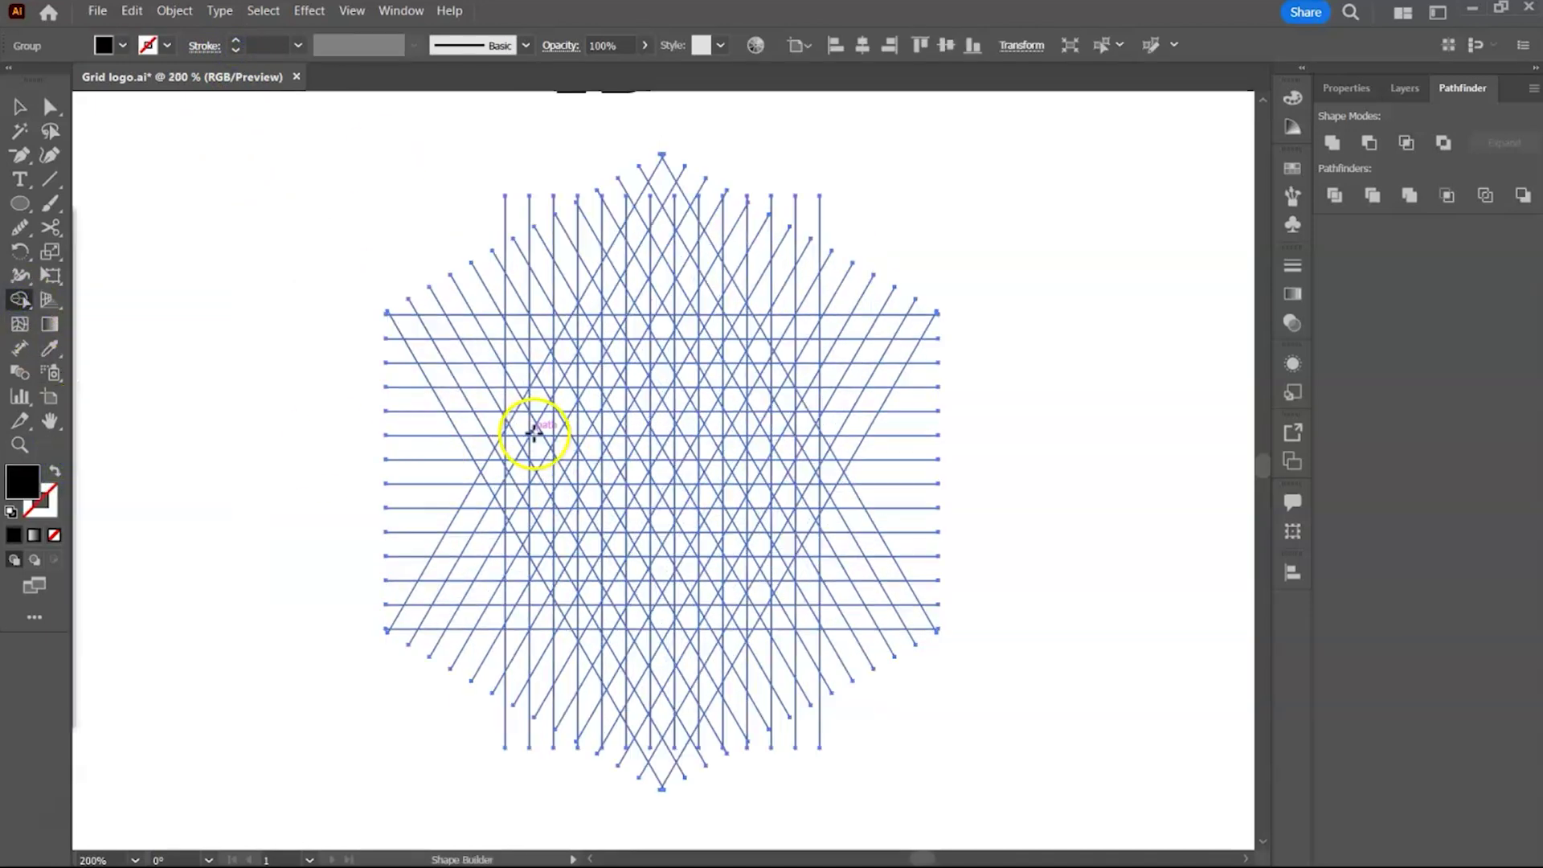
pyautogui.moveTo(492, 468)
pyautogui.mouseDown()
pyautogui.moveTo(576, 618)
pyautogui.moveTo(481, 552)
pyautogui.moveTo(502, 649)
pyautogui.moveTo(482, 622)
pyautogui.mouseUp()
pyautogui.hotkey('ctrl', '=')
pyautogui.moveTo(446, 397); pyautogui.dragTo(442, 416)
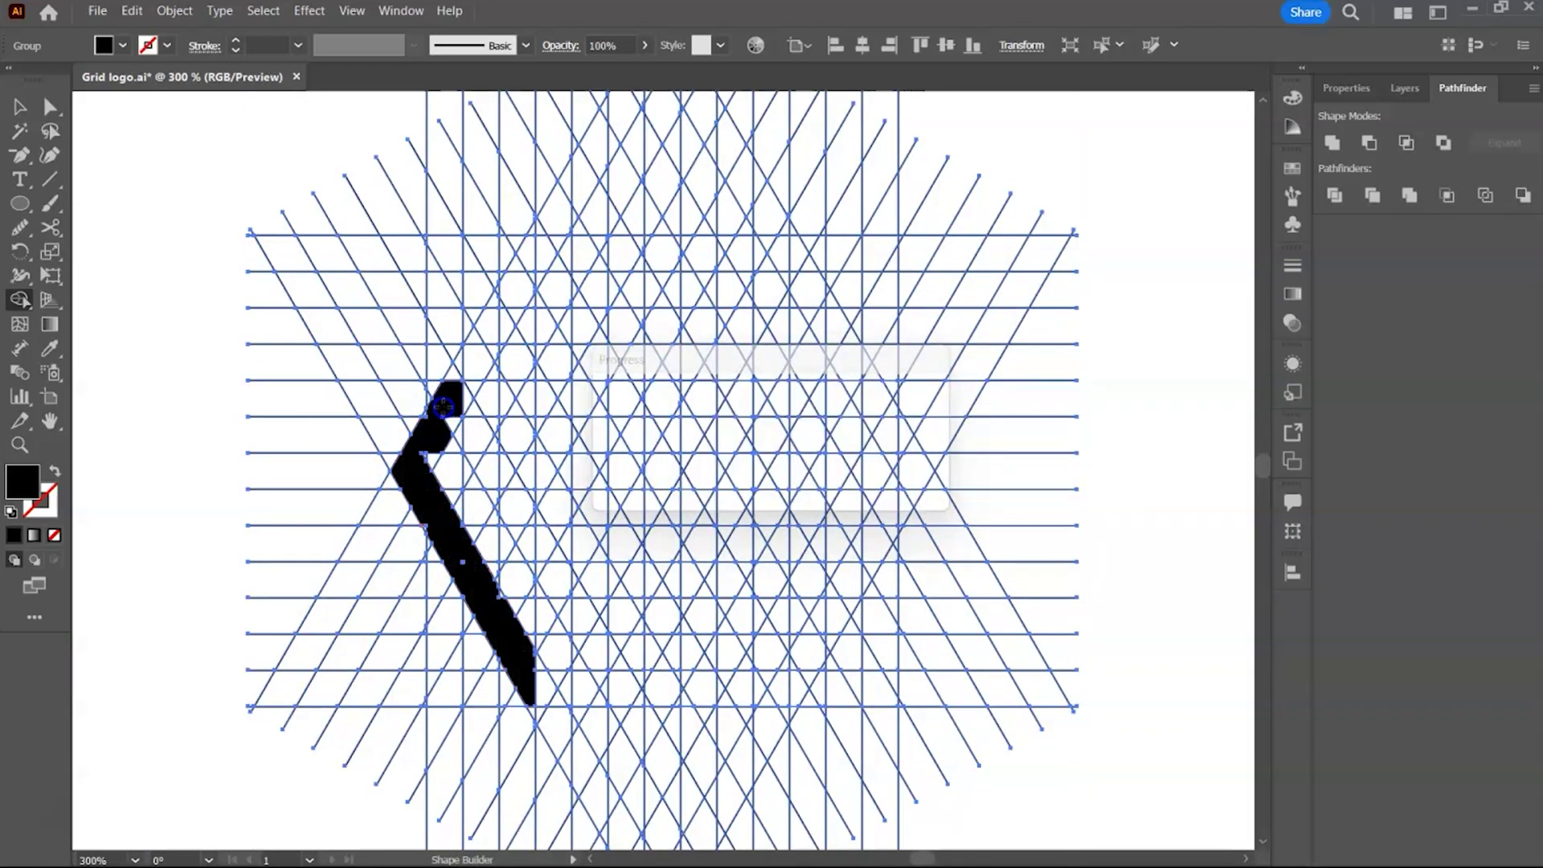
# Step: Fill the V's inner arms and its outer right arm in black along the grid's diagonals with the Shape Builder
pyautogui.moveTo(430, 449)
pyautogui.mouseDown()
pyautogui.moveTo(451, 422)
pyautogui.moveTo(534, 544)
pyautogui.mouseUp()
pyautogui.moveTo(496, 443)
pyautogui.mouseDown()
pyautogui.moveTo(539, 544)
pyautogui.moveTo(532, 508)
pyautogui.mouseUp()
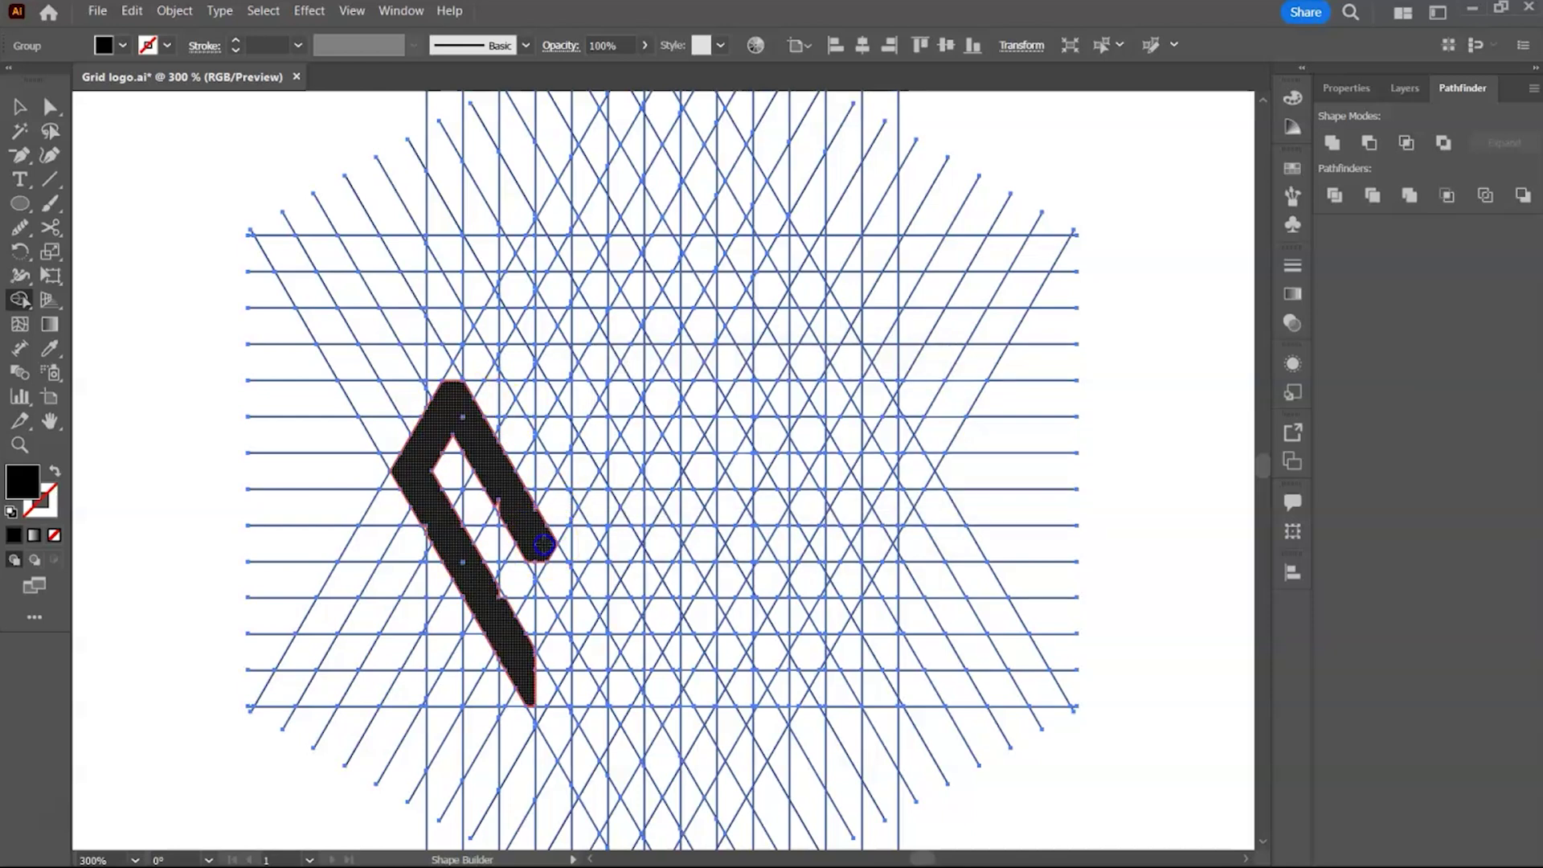
pyautogui.moveTo(604, 429); pyautogui.dragTo(629, 393)
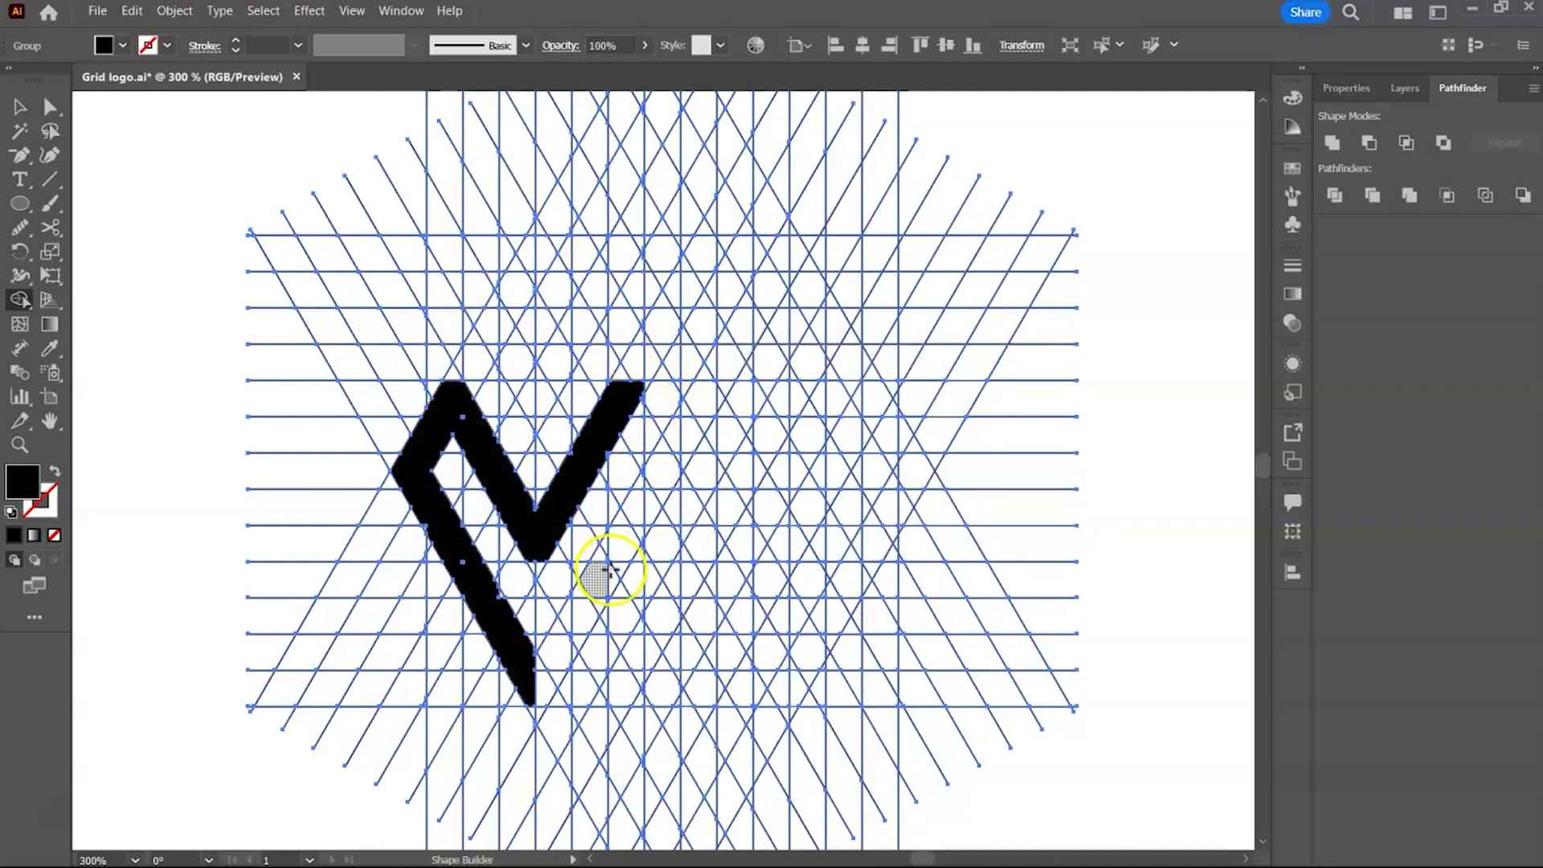
pyautogui.moveTo(538, 693)
pyautogui.mouseDown()
pyautogui.moveTo(653, 511)
pyautogui.moveTo(660, 469)
pyautogui.mouseUp()
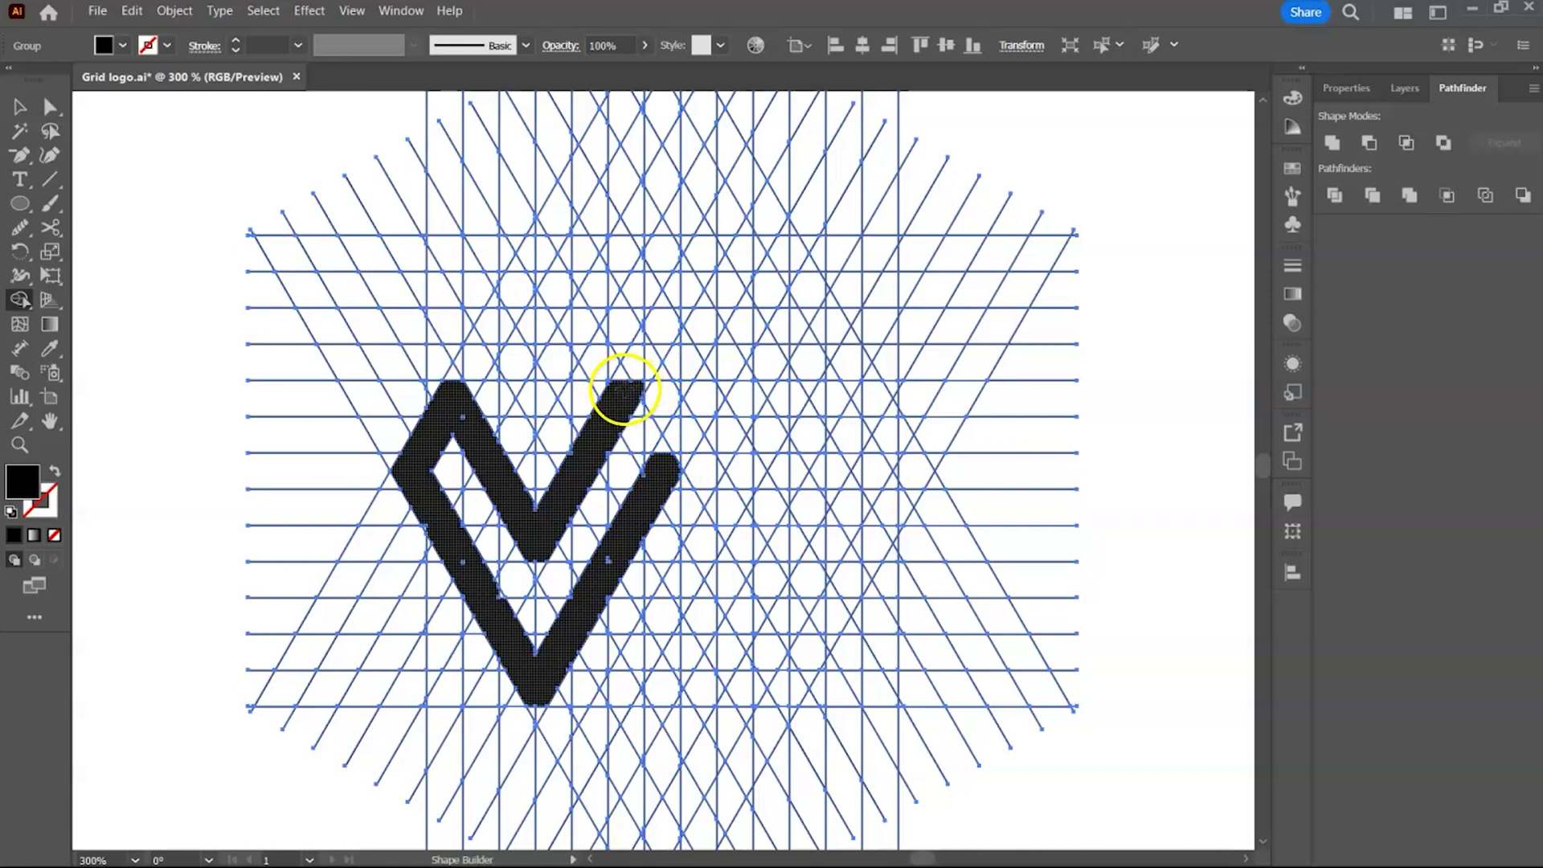
# Step: Extend the V's inner right arm with a black horizontal bar one grid row thick for the D's top edge
pyautogui.moveTo(661, 389); pyautogui.dragTo(663, 391)
pyautogui.moveTo(664, 395); pyautogui.dragTo(701, 394)
pyautogui.moveTo(628, 396); pyautogui.dragTo(697, 411)
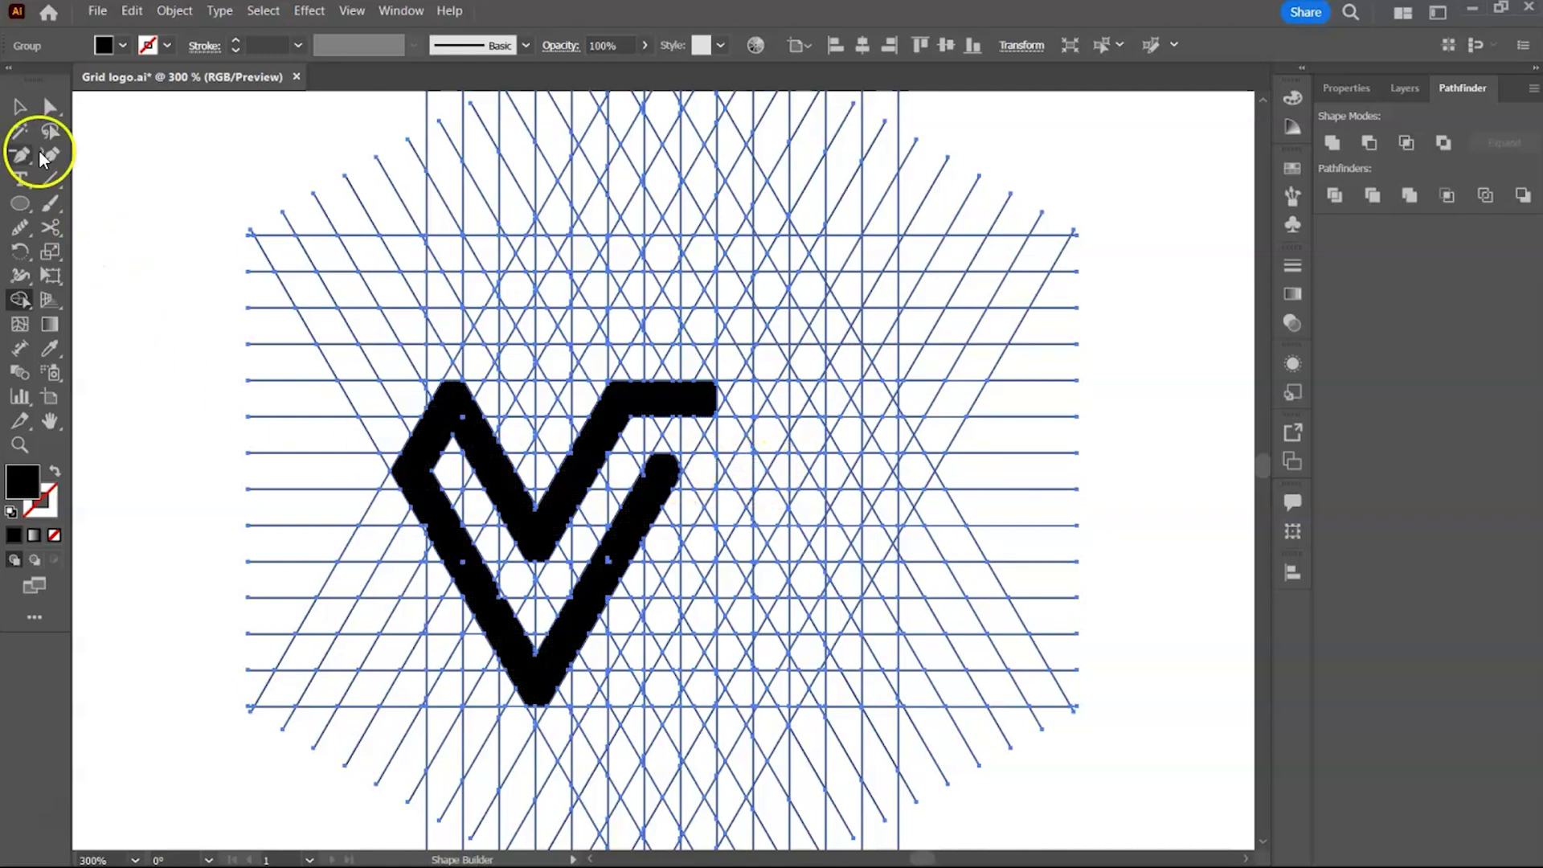
# Step: Draw a circle for the D's bowl from the top bar down to the V's base, with no fill and a 1 pt black stroke
pyautogui.click(21, 202)
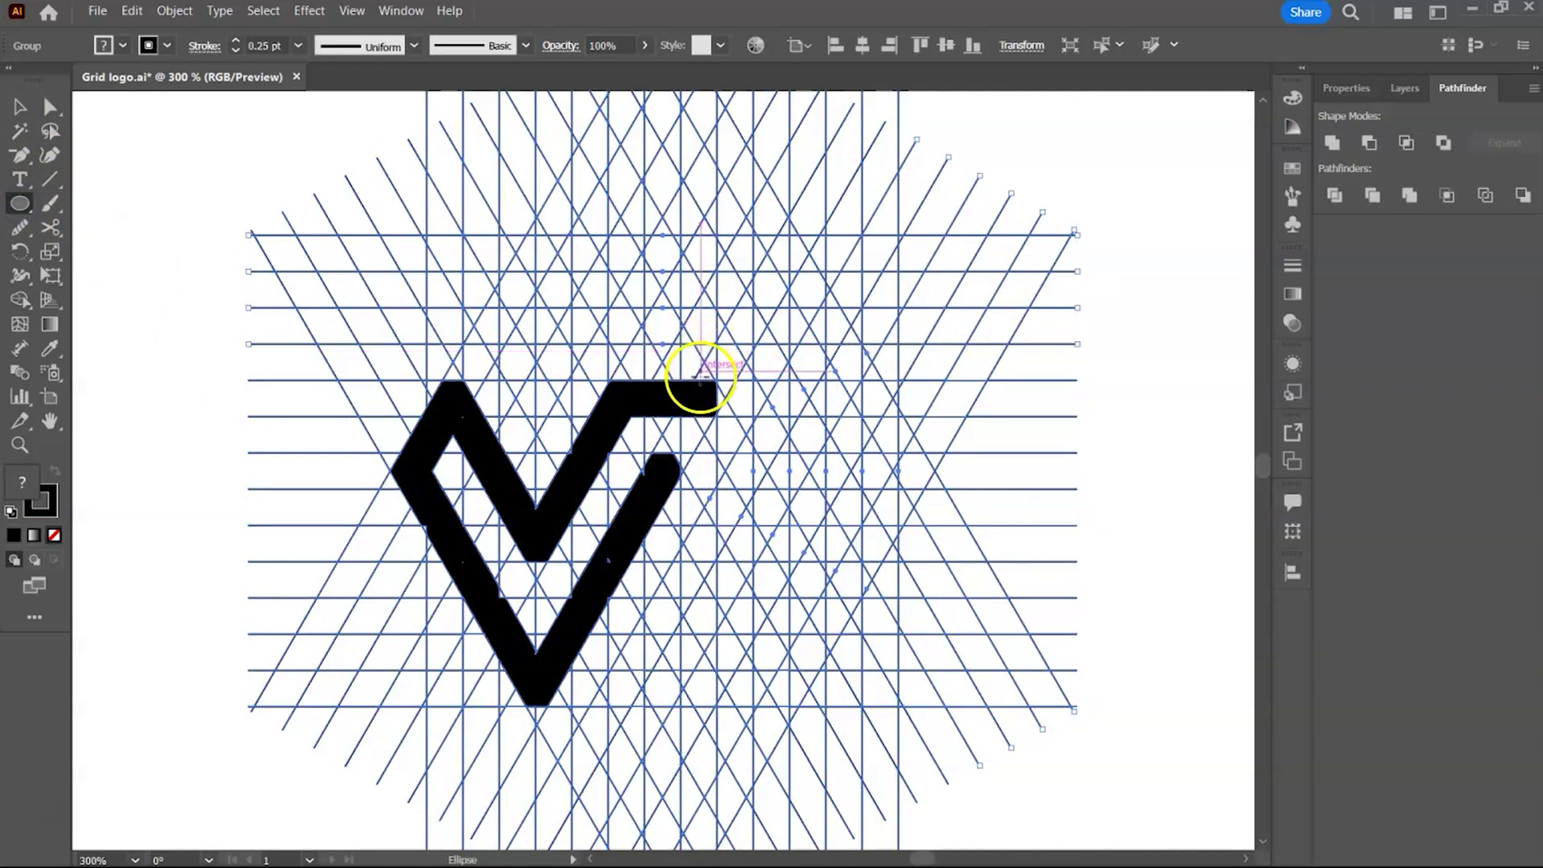
pyautogui.moveTo(680, 389); pyautogui.dragTo(836, 705)
pyautogui.click(20, 107)
pyautogui.click(122, 45)
pyautogui.click(11, 73)
pyautogui.click(236, 40)
pyautogui.click(996, 499)
pyautogui.click(1125, 474)
pyautogui.click(994, 516)
# Step: Move and resize the circle to span from the top bar's upper edge to the V's base line
pyautogui.moveTo(854, 562); pyautogui.dragTo(727, 551)
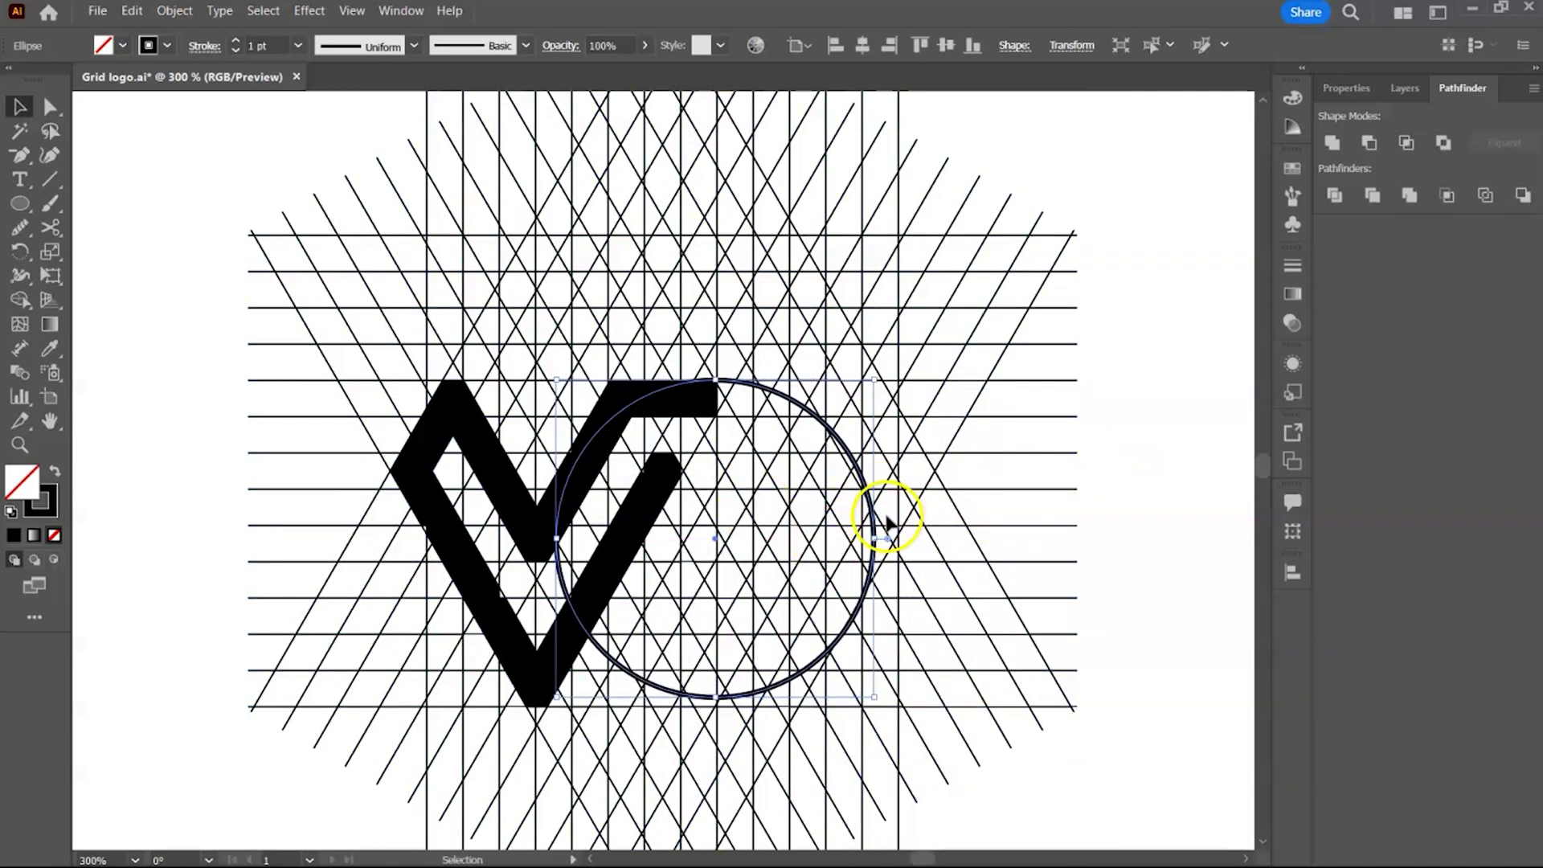
pyautogui.moveTo(716, 699); pyautogui.dragTo(717, 706)
pyautogui.moveTo(556, 542); pyautogui.dragTo(551, 542)
pyautogui.moveTo(713, 542); pyautogui.dragTo(710, 542)
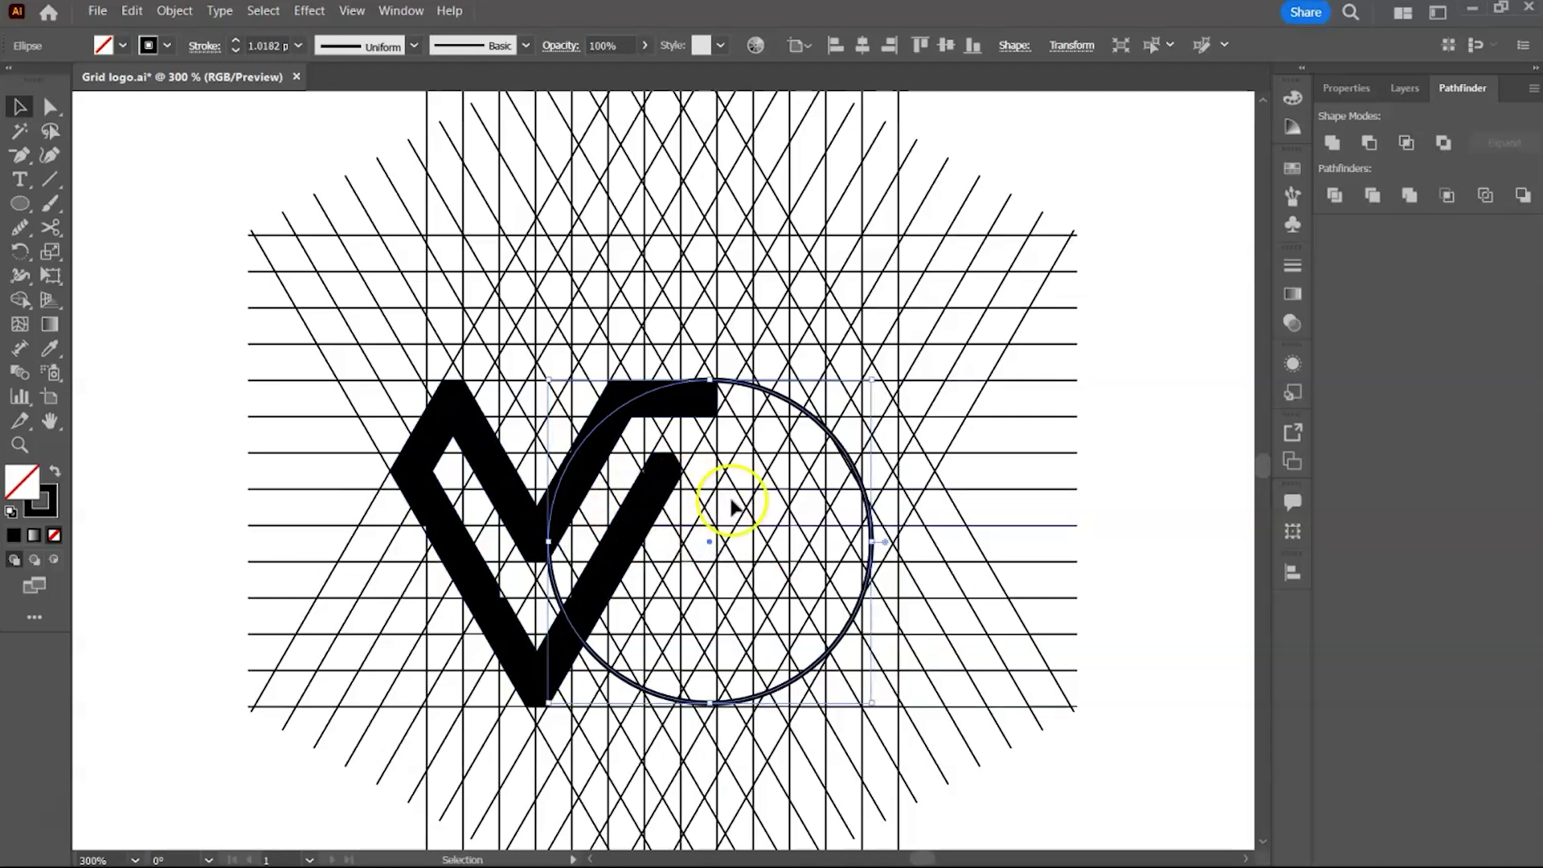
# Step: Add smaller concentric copies of the circle inside it to mark the D's thickness
pyautogui.moveTo(872, 379)
pyautogui.mouseDown()
pyautogui.moveTo(794, 448)
pyautogui.moveTo(696, 408)
pyautogui.moveTo(790, 439)
pyautogui.mouseUp()
pyautogui.hotkey('ctrl', 'c')
pyautogui.hotkey('ctrl', 'f')
# Step: Fill the D's curved bowl and its slanted inner stem in black with the Shape Builder across the grid and circles
pyautogui.click(124, 323)
pyautogui.hotkey('ctrl', 'a')
pyautogui.hotkey('shift', 'm')
pyautogui.click(55, 471)
pyautogui.moveTo(866, 567)
pyautogui.mouseDown()
pyautogui.moveTo(788, 671)
pyautogui.moveTo(694, 691)
pyautogui.moveTo(647, 675)
pyautogui.mouseUp()
pyautogui.moveTo(648, 673)
pyautogui.mouseDown()
pyautogui.moveTo(705, 594)
pyautogui.moveTo(741, 496)
pyautogui.mouseUp()
pyautogui.moveTo(740, 496)
pyautogui.mouseDown()
pyautogui.moveTo(739, 540)
pyautogui.moveTo(711, 541)
pyautogui.moveTo(736, 500)
pyautogui.mouseUp()
pyautogui.moveTo(659, 639)
pyautogui.mouseDown()
pyautogui.moveTo(680, 665)
pyautogui.moveTo(689, 710)
pyautogui.moveTo(681, 698)
pyautogui.moveTo(756, 678)
pyautogui.moveTo(676, 674)
pyautogui.moveTo(791, 681)
pyautogui.mouseUp()
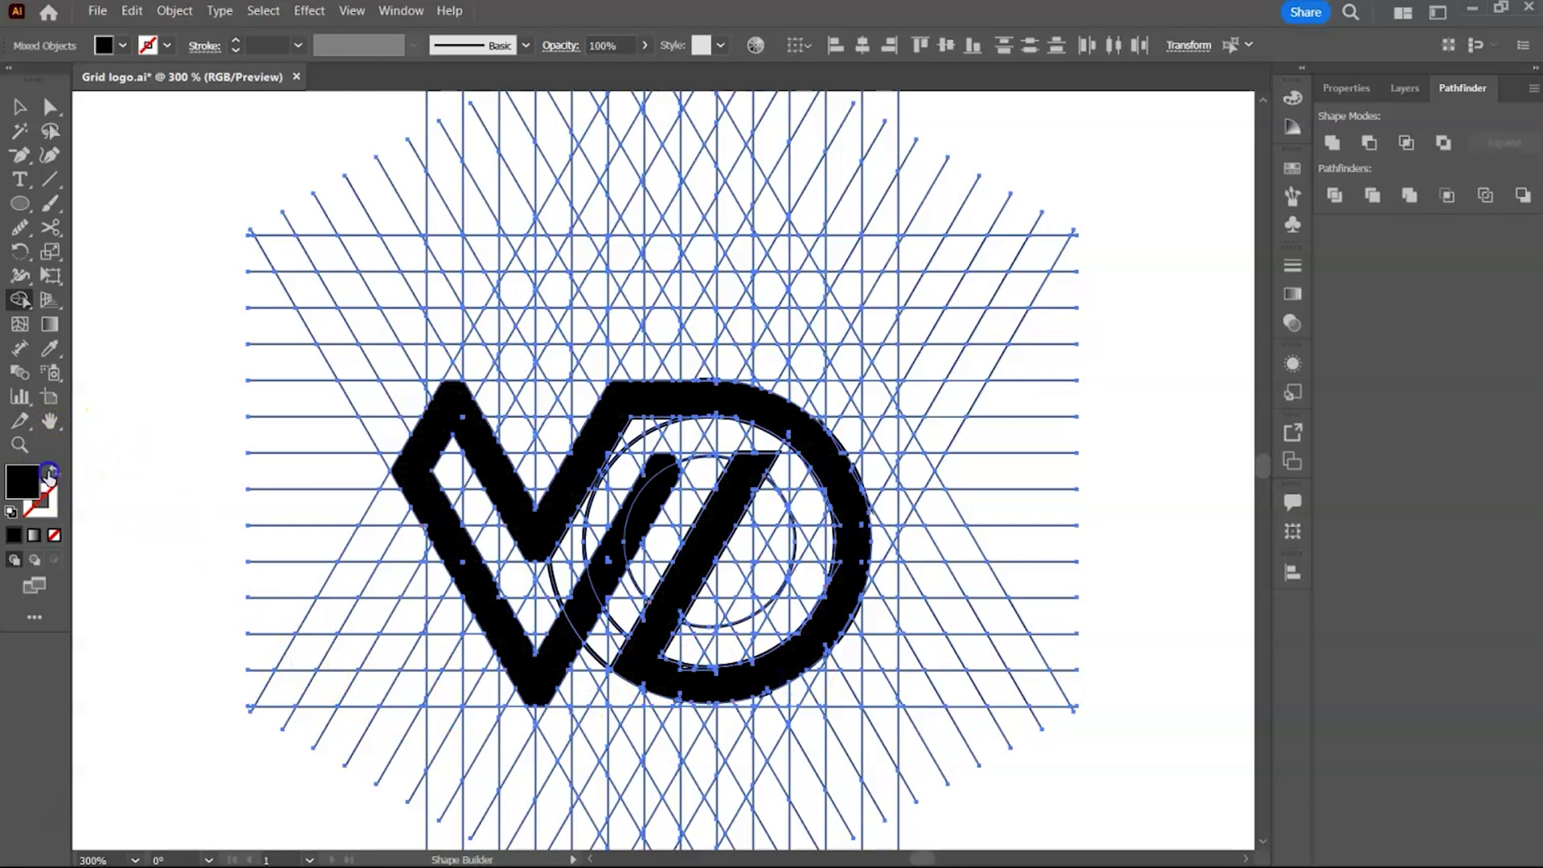
# Step: Merge the V and D pieces into one black-outlined shape with the Shape Builder and fill it with black
pyautogui.click(48, 474)
pyautogui.moveTo(585, 638); pyautogui.dragTo(518, 627)
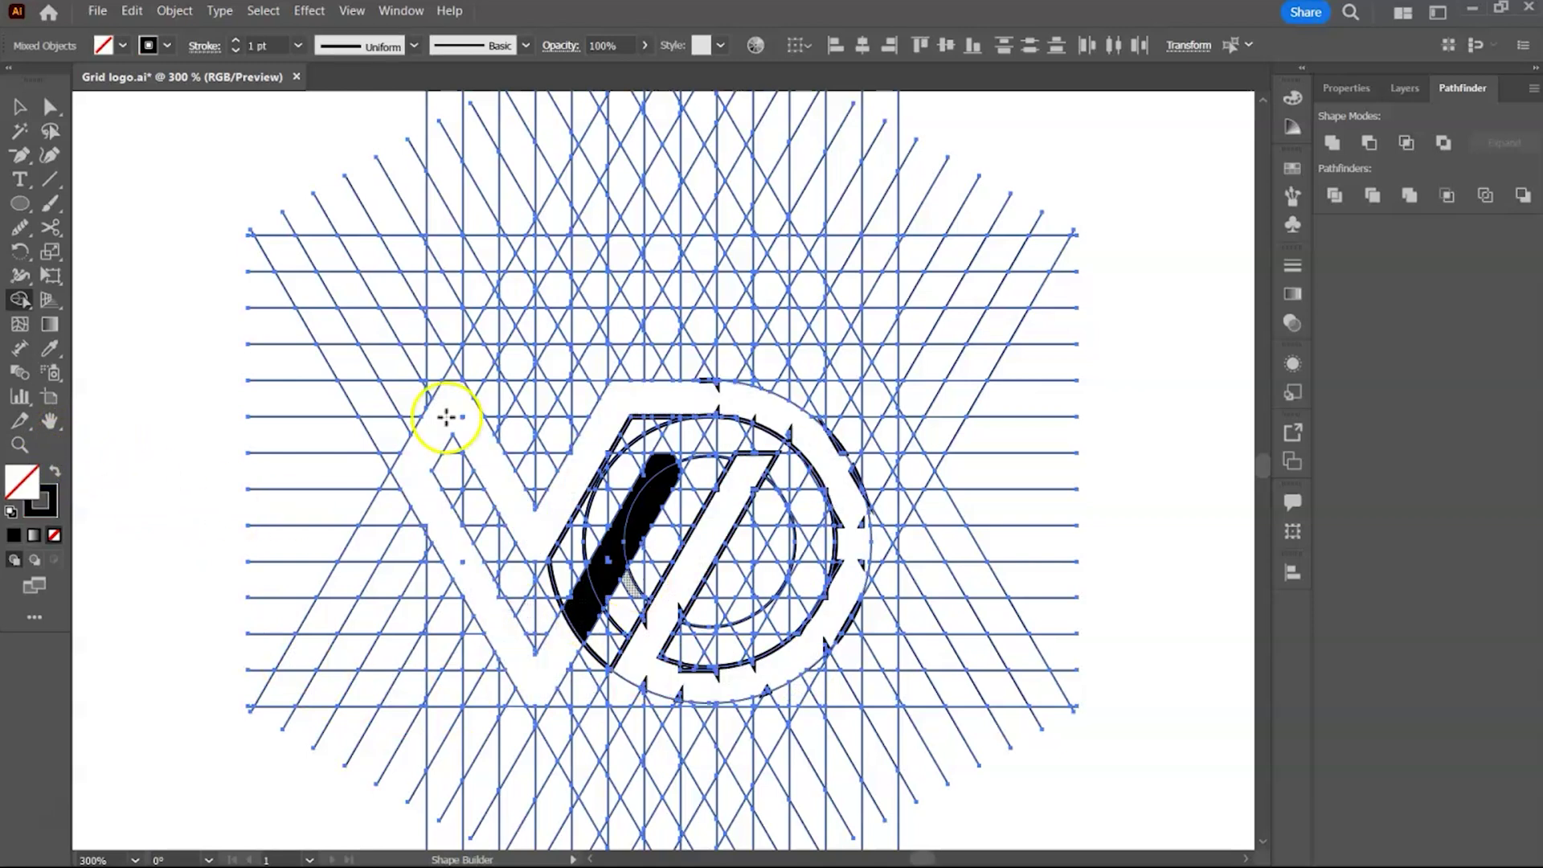
pyautogui.hotkey('ctrl', '+')
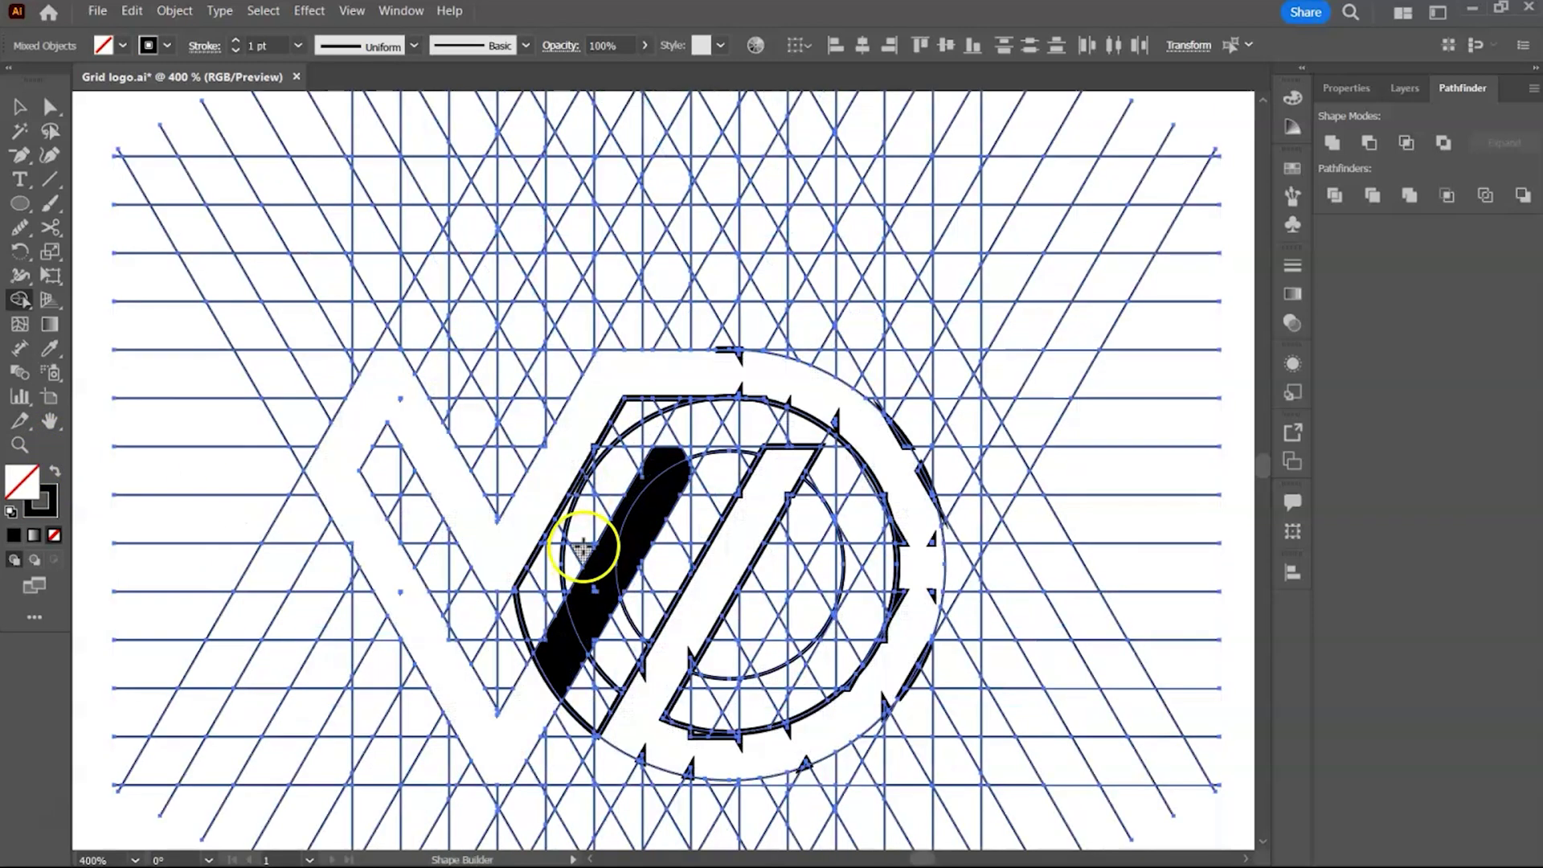
pyautogui.moveTo(583, 546)
pyautogui.mouseDown()
pyautogui.moveTo(641, 506)
pyautogui.moveTo(588, 619)
pyautogui.moveTo(551, 654)
pyautogui.mouseUp()
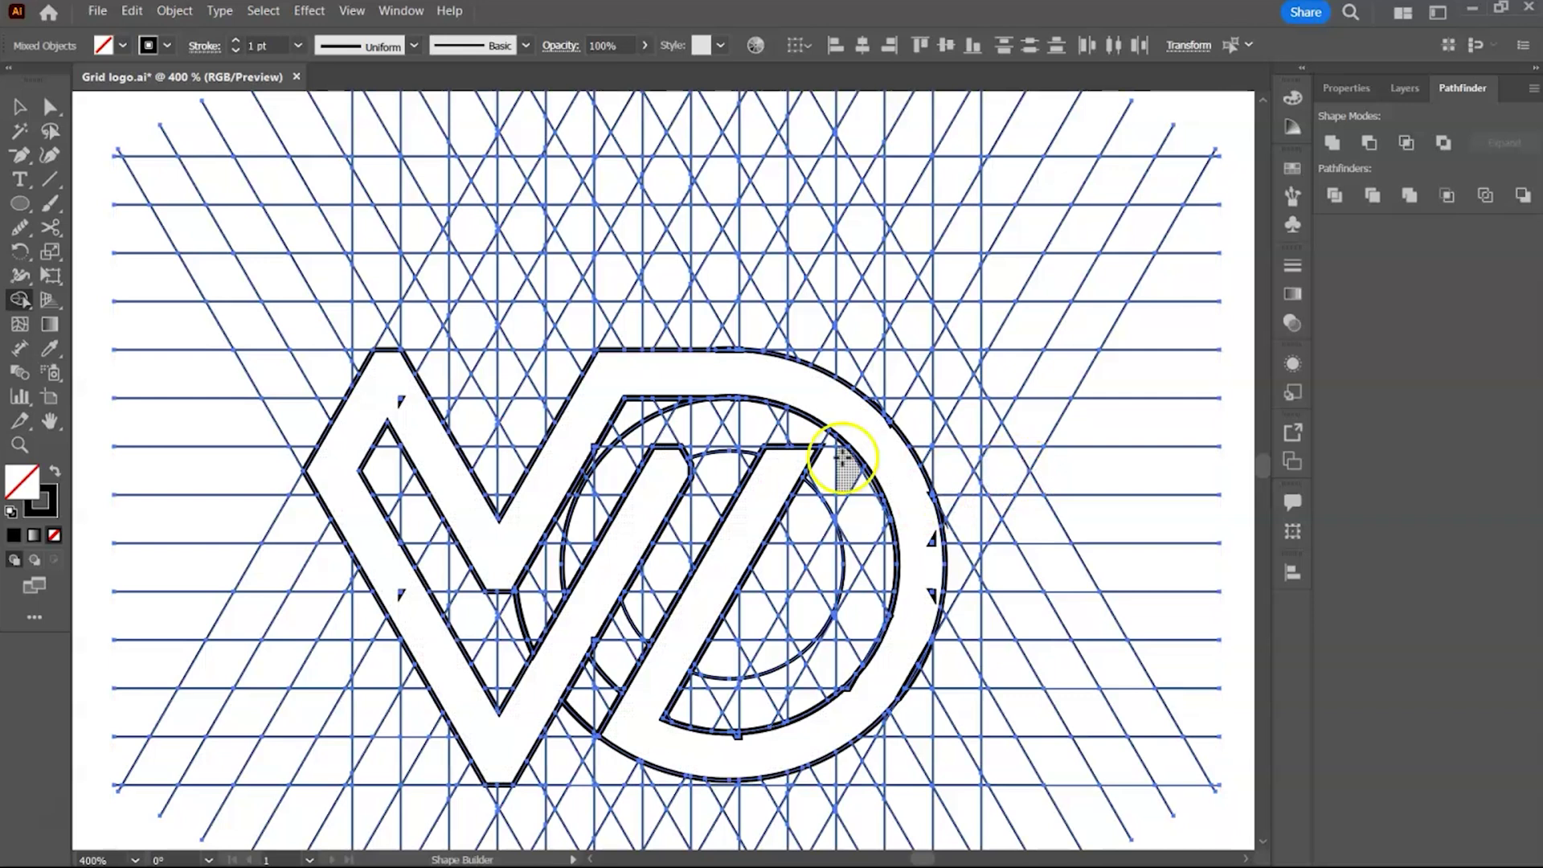
pyautogui.click(56, 472)
pyautogui.click(413, 437)
# Step: Ungroup the grid artwork and move the VD logo off the grid to the empty area beside it
pyautogui.hotkey('ctrl', '-')
pyautogui.hotkey('ctrl', '-')
pyautogui.hotkey('ctrl', '-')
pyautogui.hotkey('ctrl', '-')
pyautogui.hotkey('ctrl', '-')
pyautogui.hotkey('ctrl', '-')
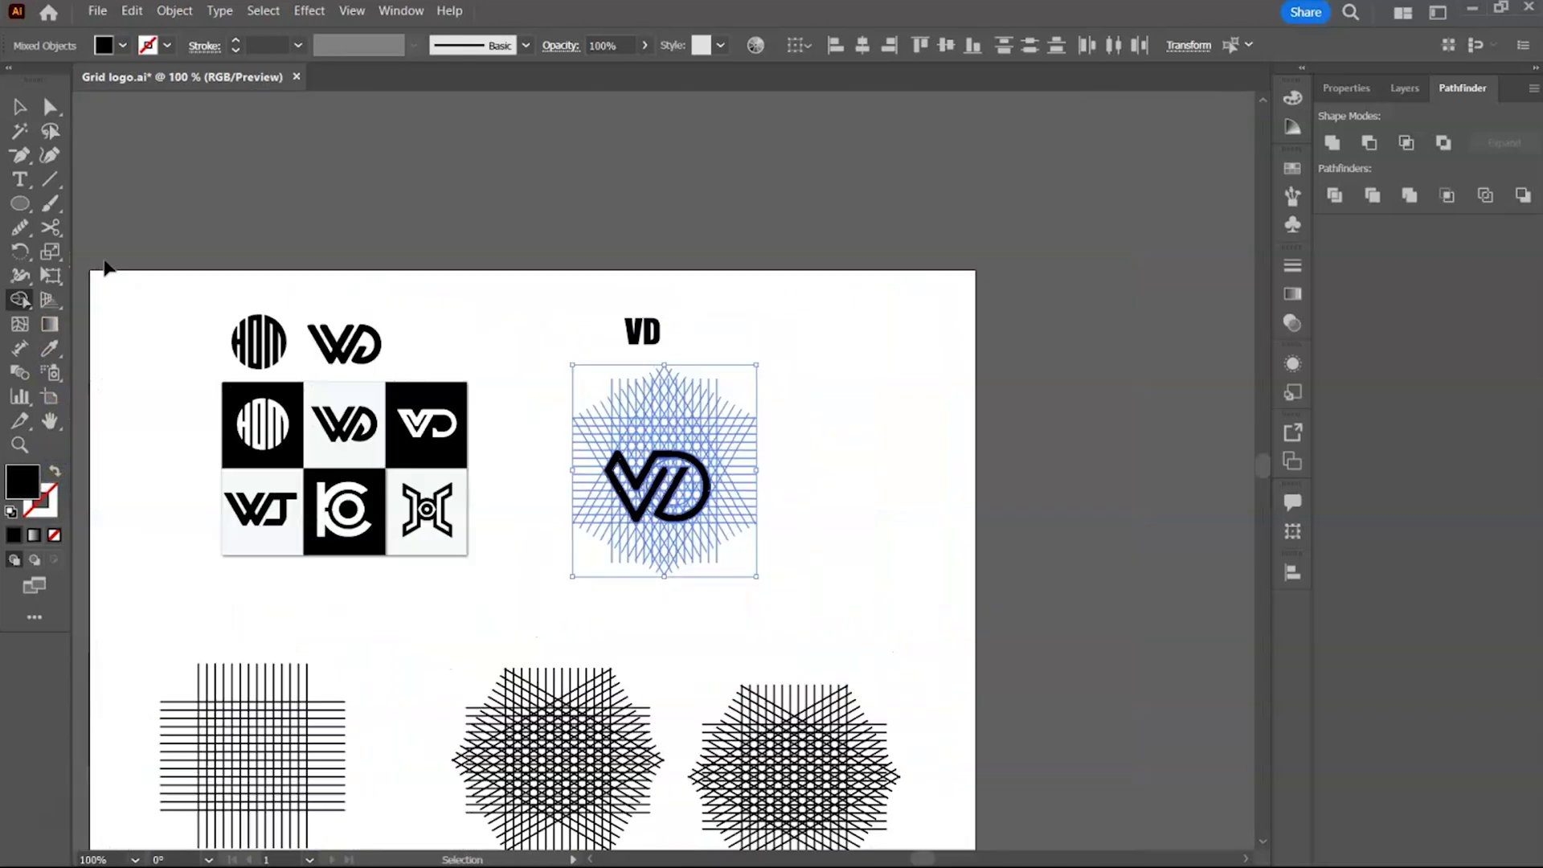
pyautogui.click(19, 106)
pyautogui.click(175, 11)
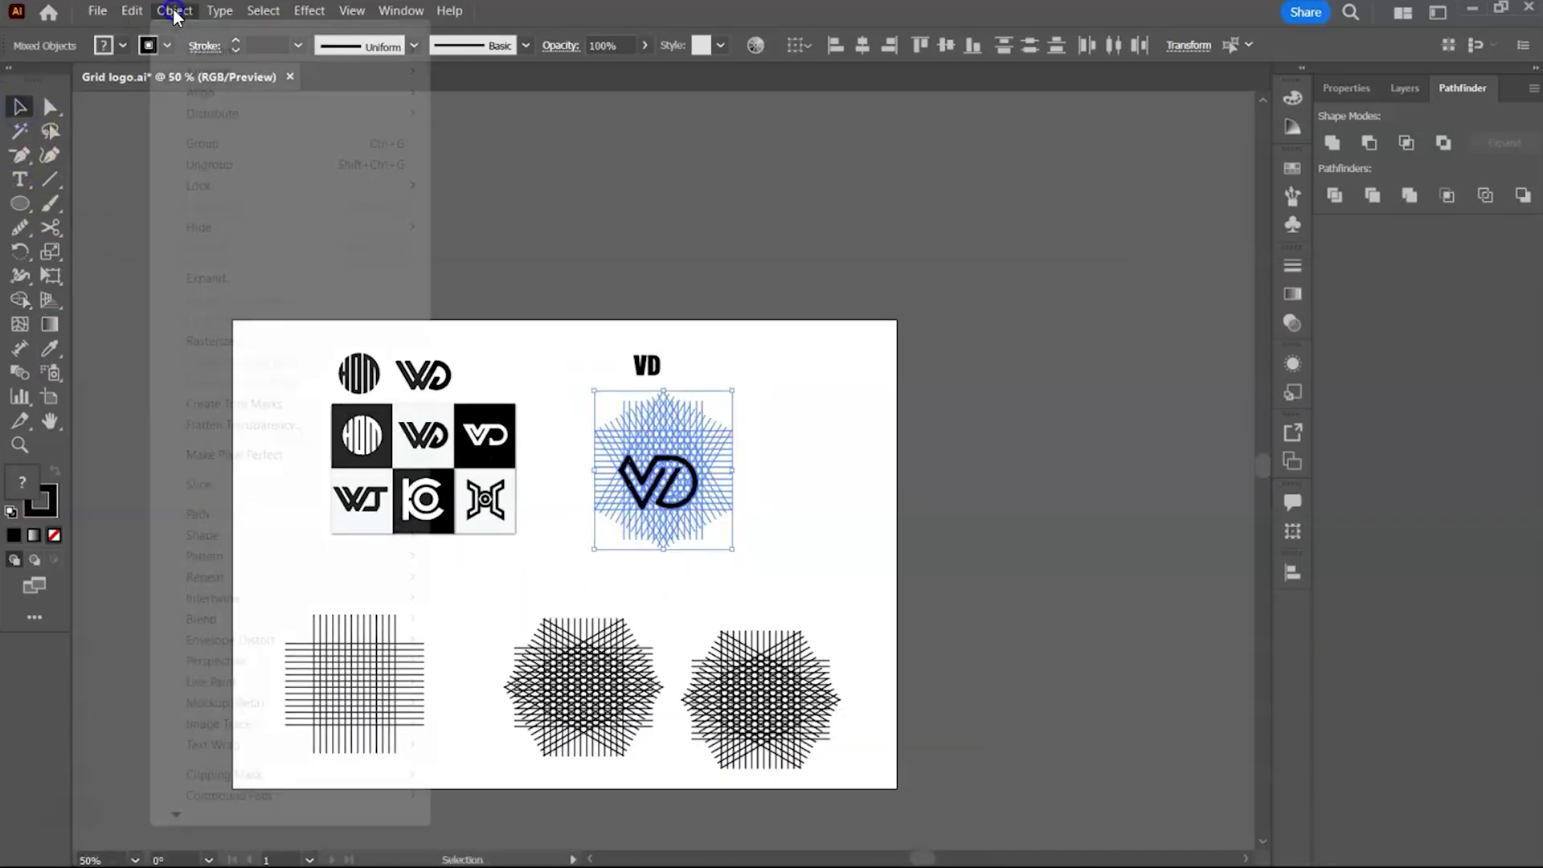
pyautogui.click(211, 164)
pyautogui.click(175, 10)
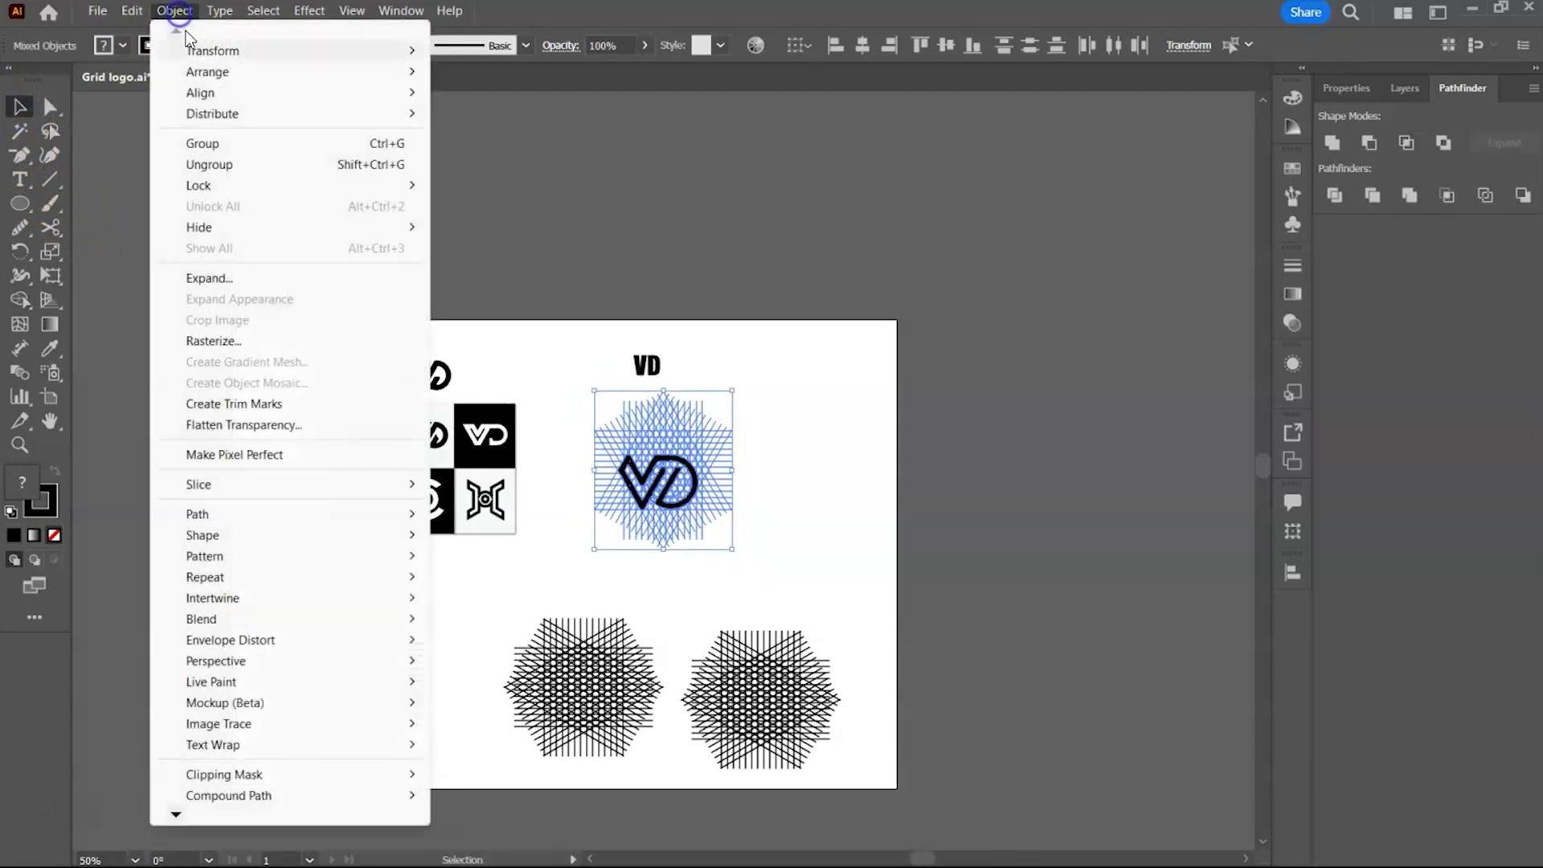
pyautogui.click(205, 163)
pyautogui.click(868, 443)
pyautogui.moveTo(645, 482); pyautogui.dragTo(786, 404)
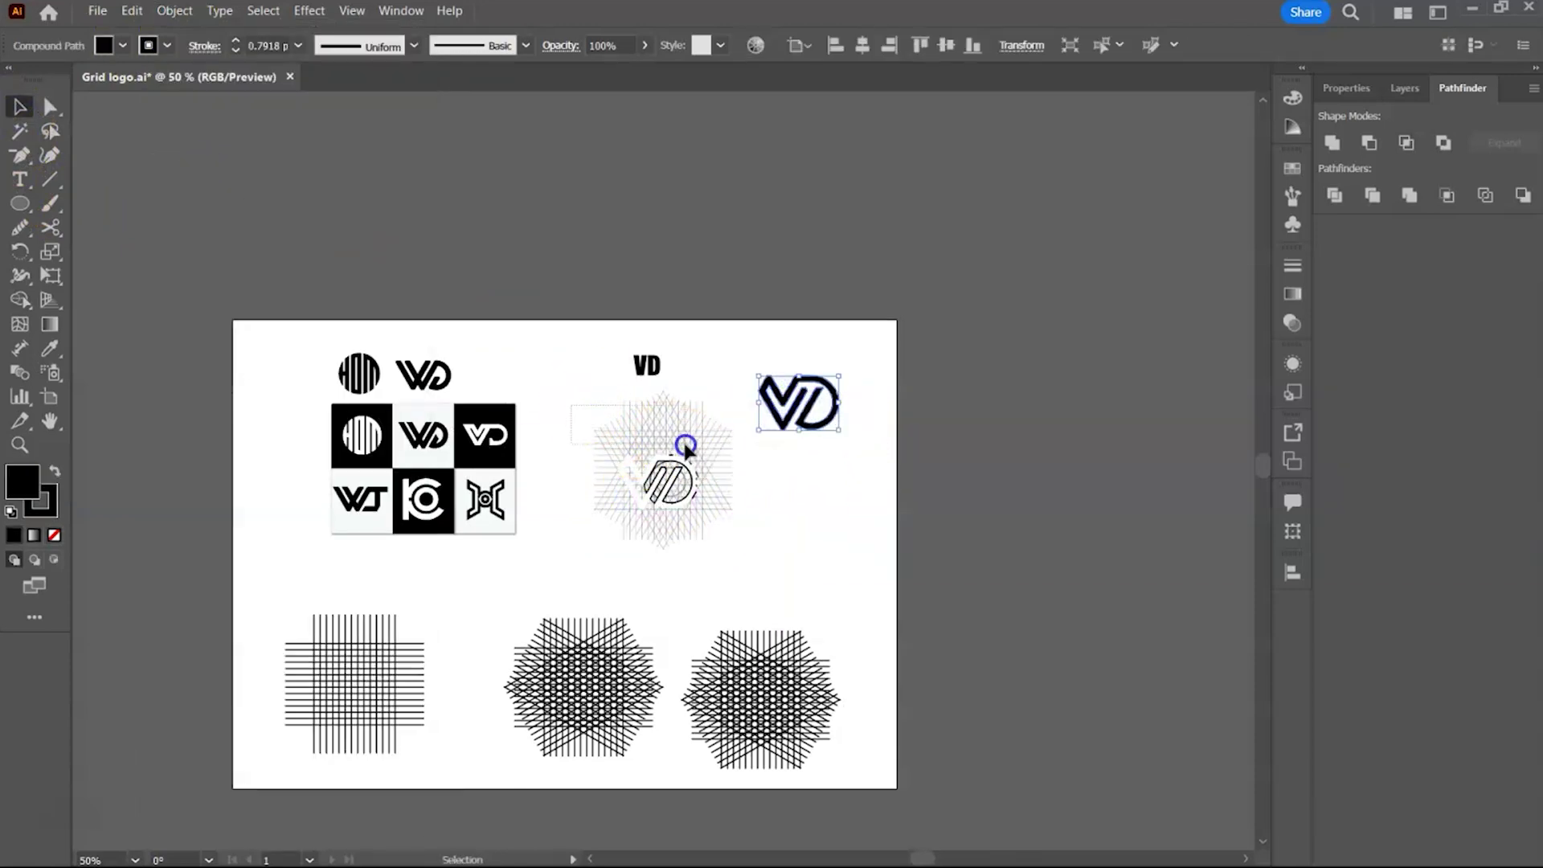
# Step: Delete the leftover grid and circle pieces and move the VD logo back below the VD text
pyautogui.click(743, 479)
pyautogui.press('Delete')
pyautogui.moveTo(792, 394); pyautogui.dragTo(649, 441)
# Step: Delete the stray anchor points on the D's lower curve and the tip of the V's inner arm
pyautogui.scroll(3, 655, 434)
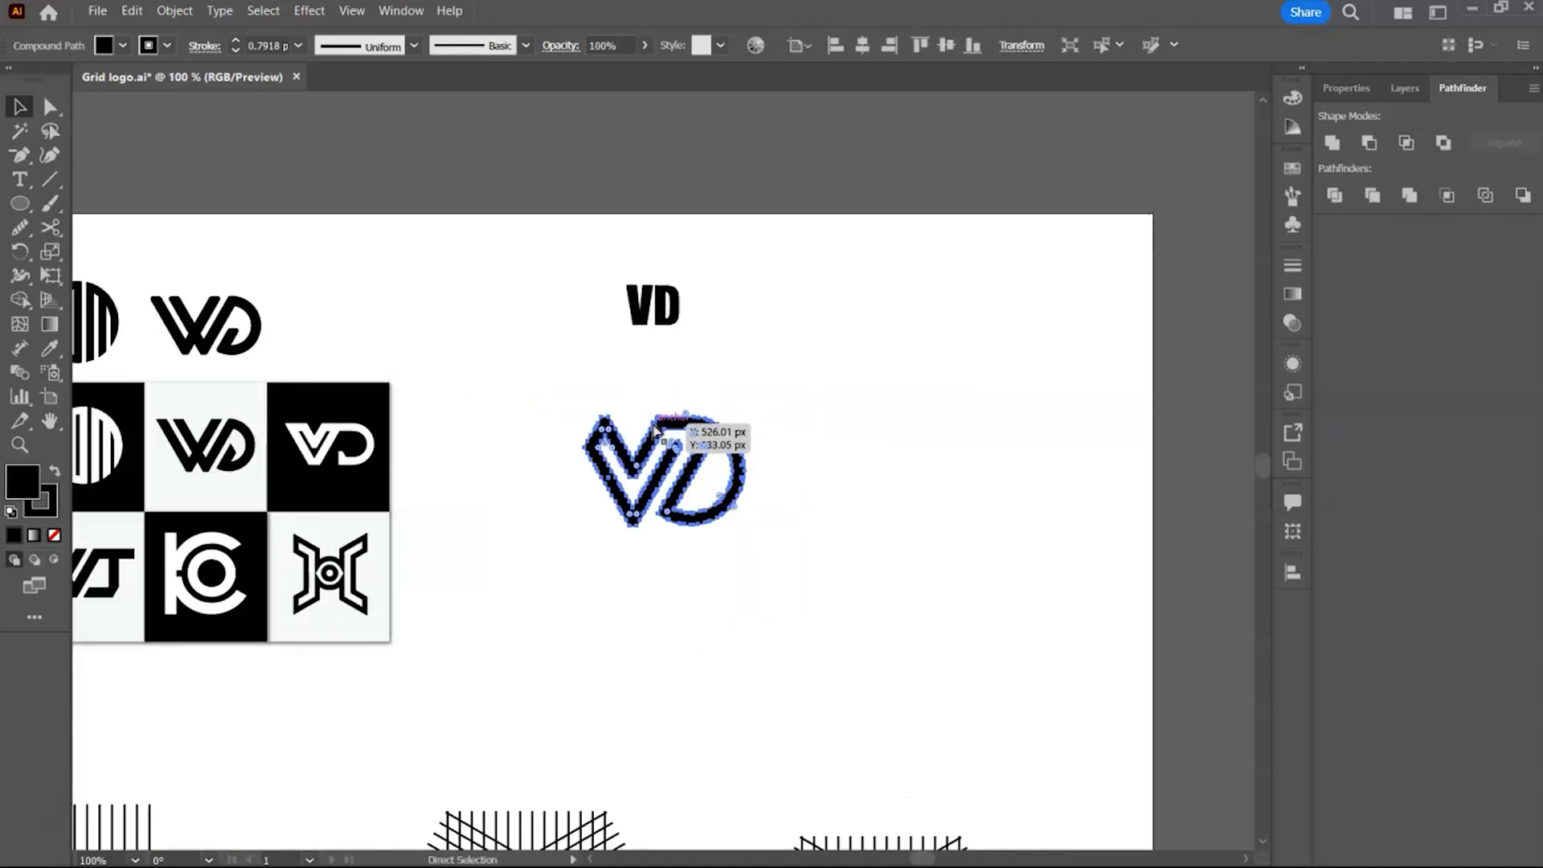
pyautogui.press('v')
pyautogui.click(851, 449)
pyautogui.click(748, 441)
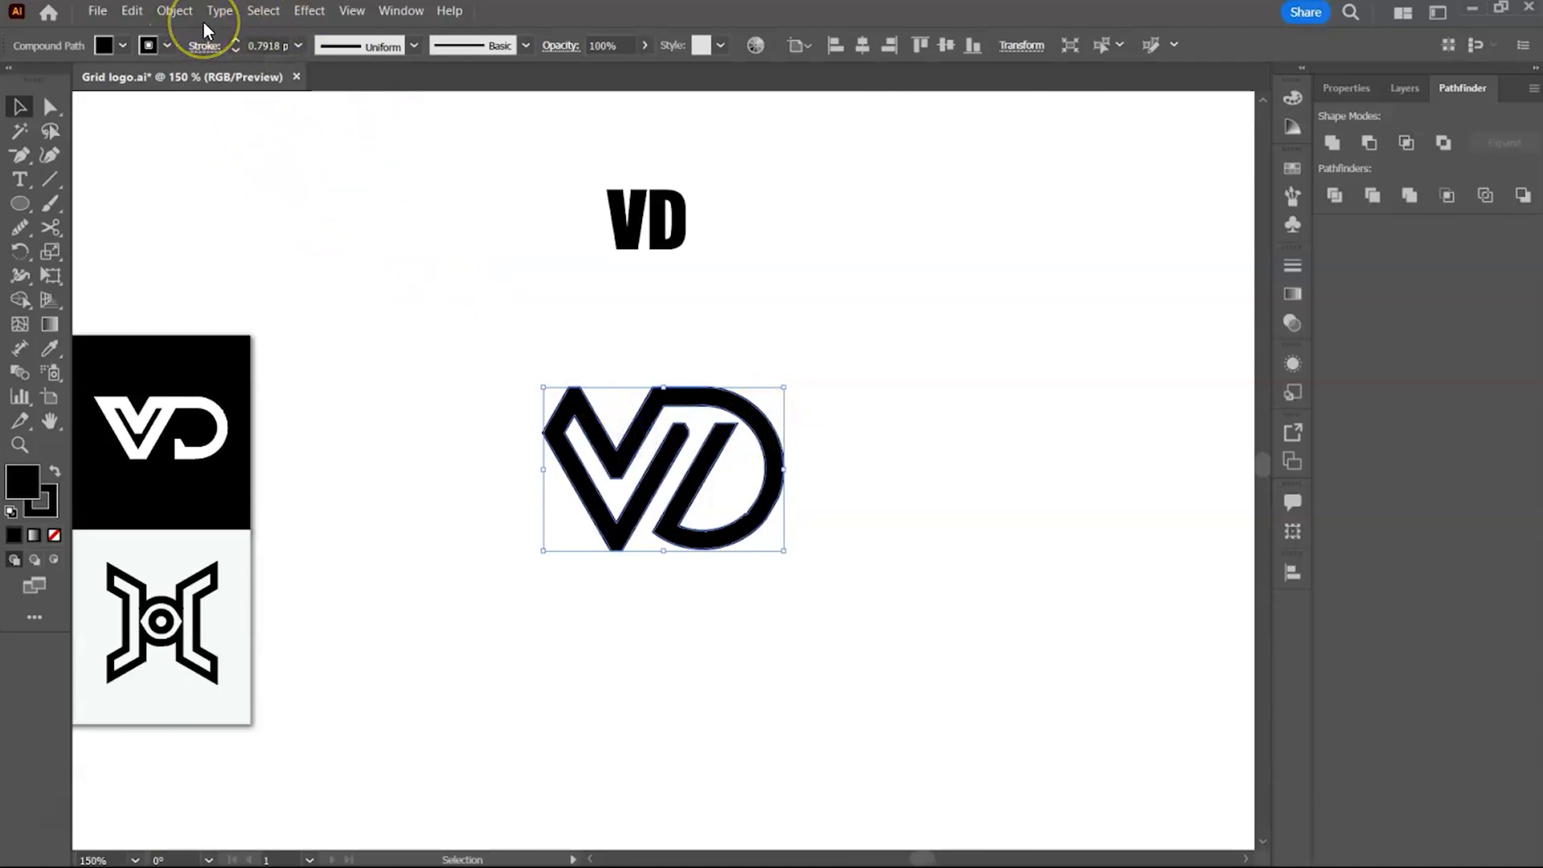
pyautogui.hotkey('ctrl', '=')
pyautogui.hotkey('ctrl', '=')
pyautogui.hotkey('ctrl', '=')
pyautogui.click(50, 106)
pyautogui.click(19, 157)
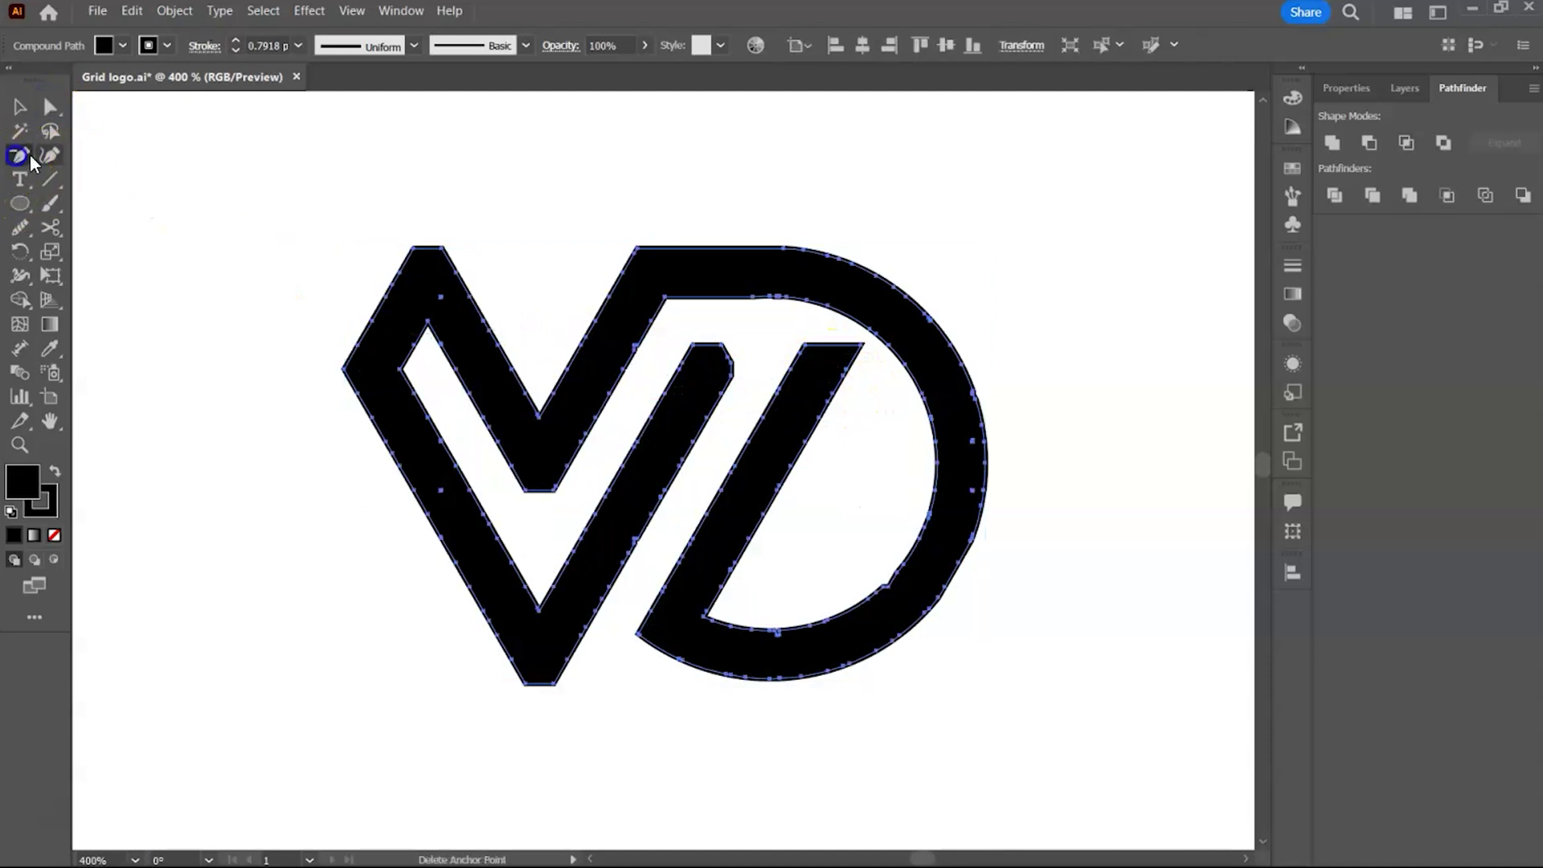
pyautogui.click(888, 586)
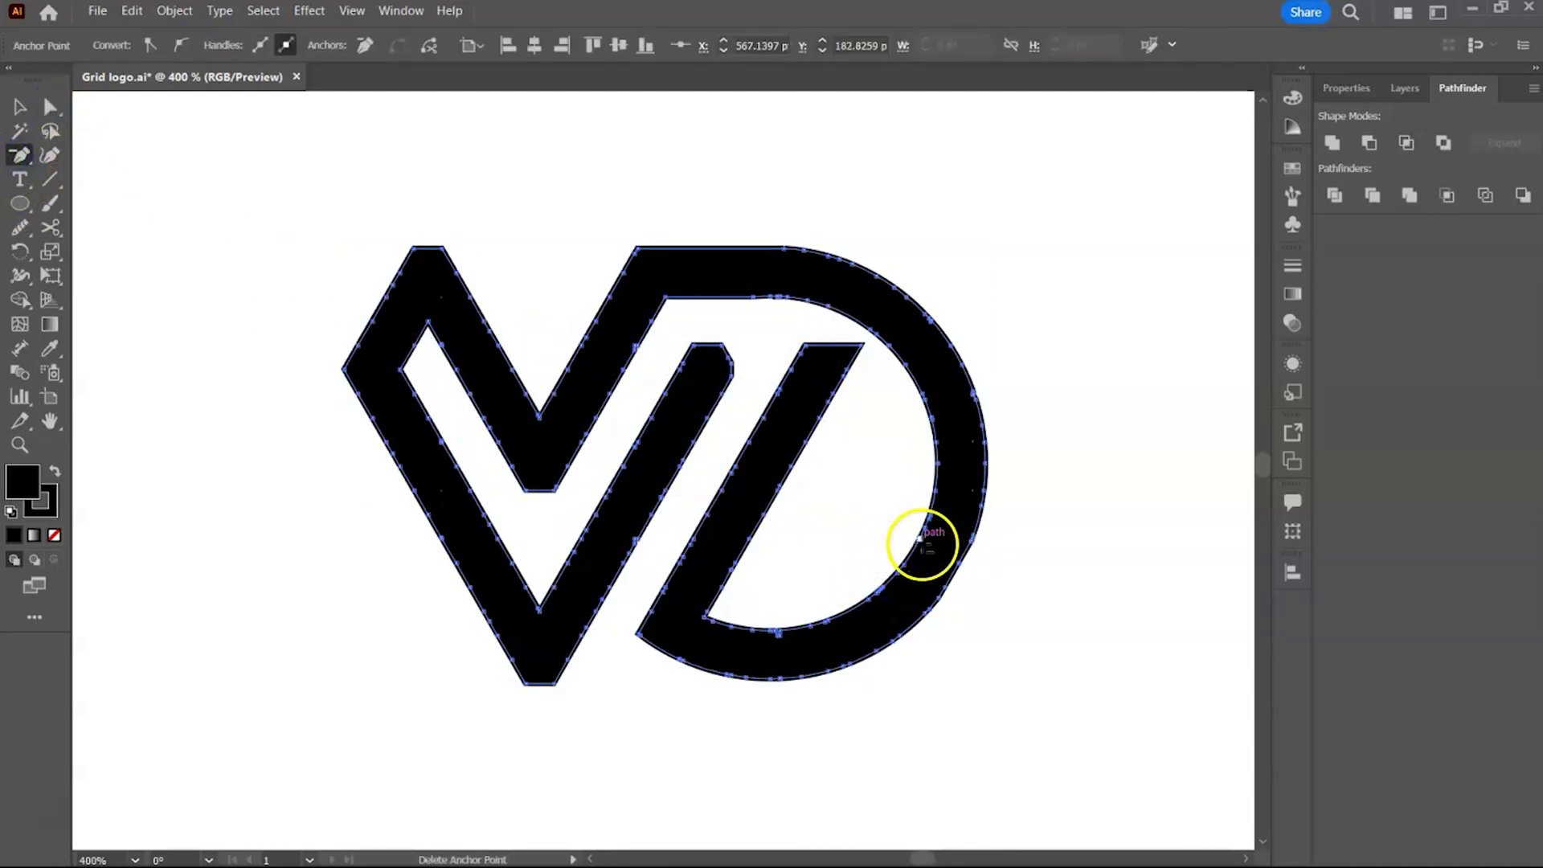
pyautogui.click(935, 551)
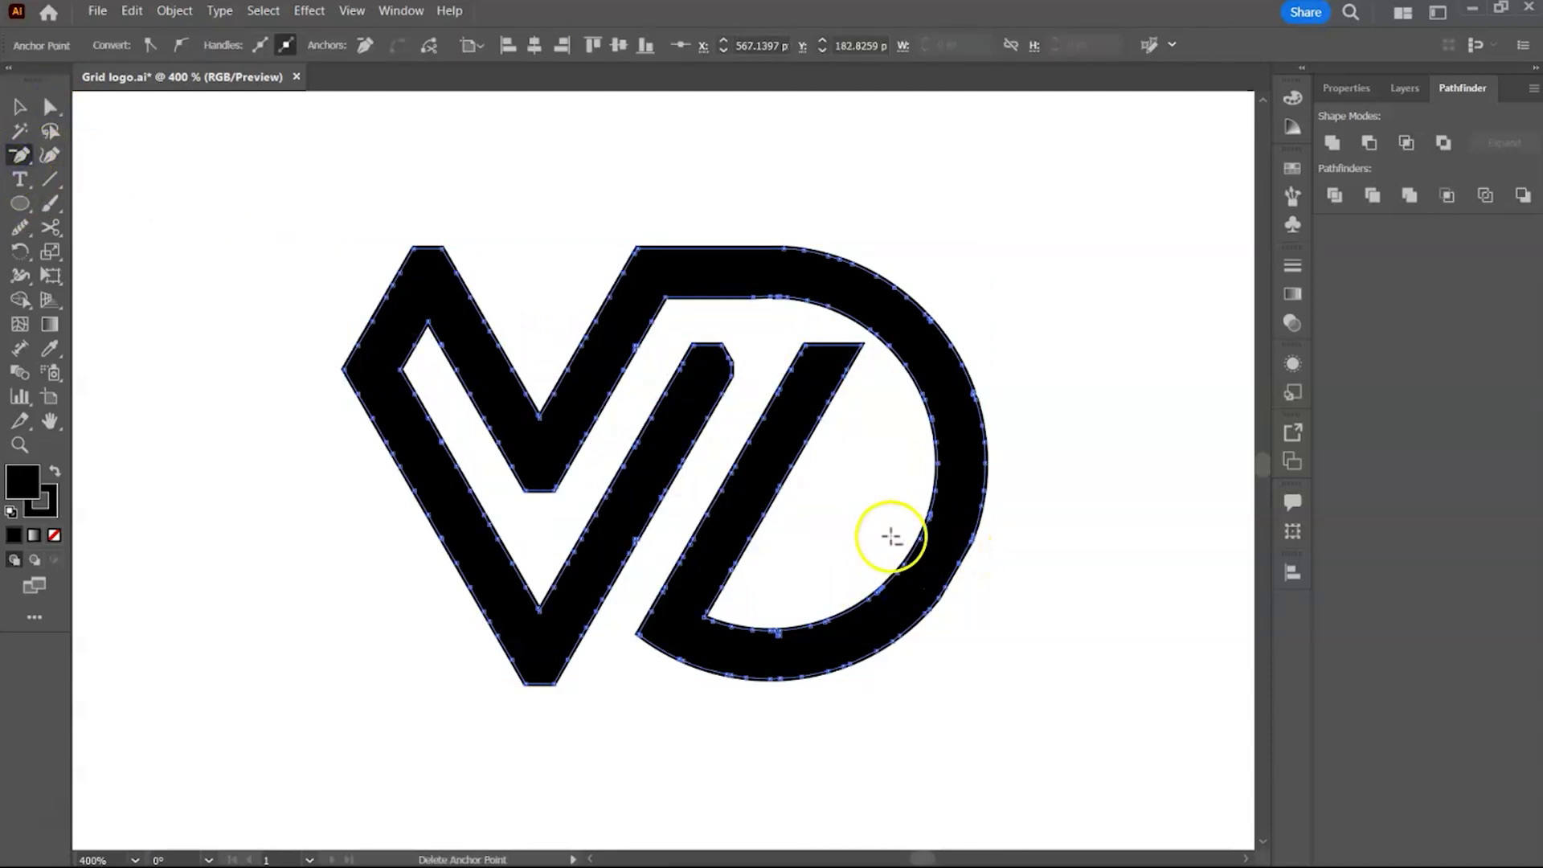
pyautogui.click(722, 341)
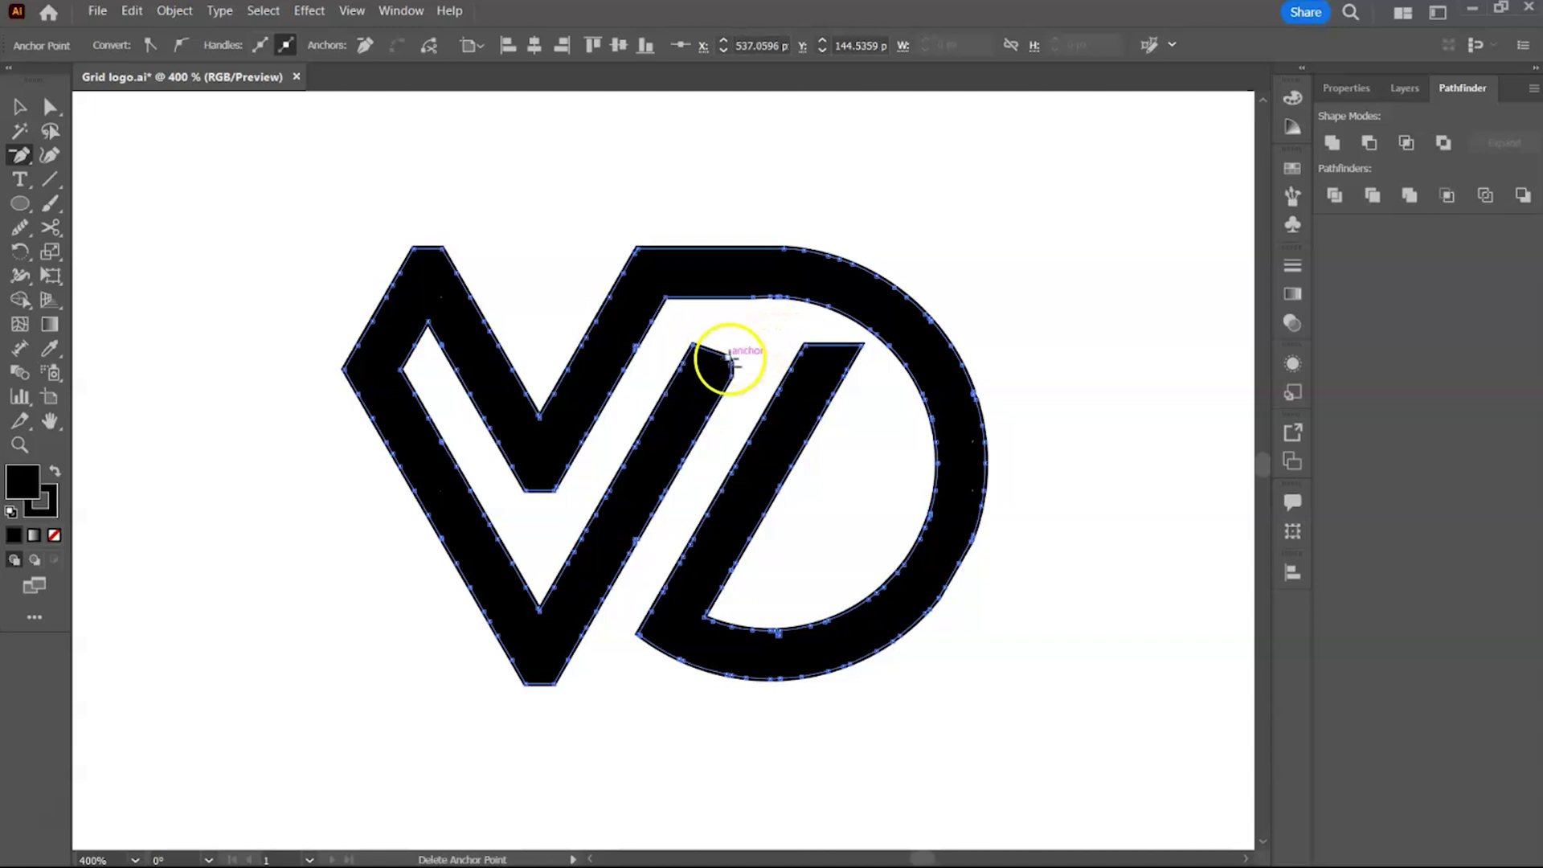
# Step: Round the VD logo's rough curves and corners with the Smooth tool
pyautogui.press('v')
pyautogui.click(165, 165)
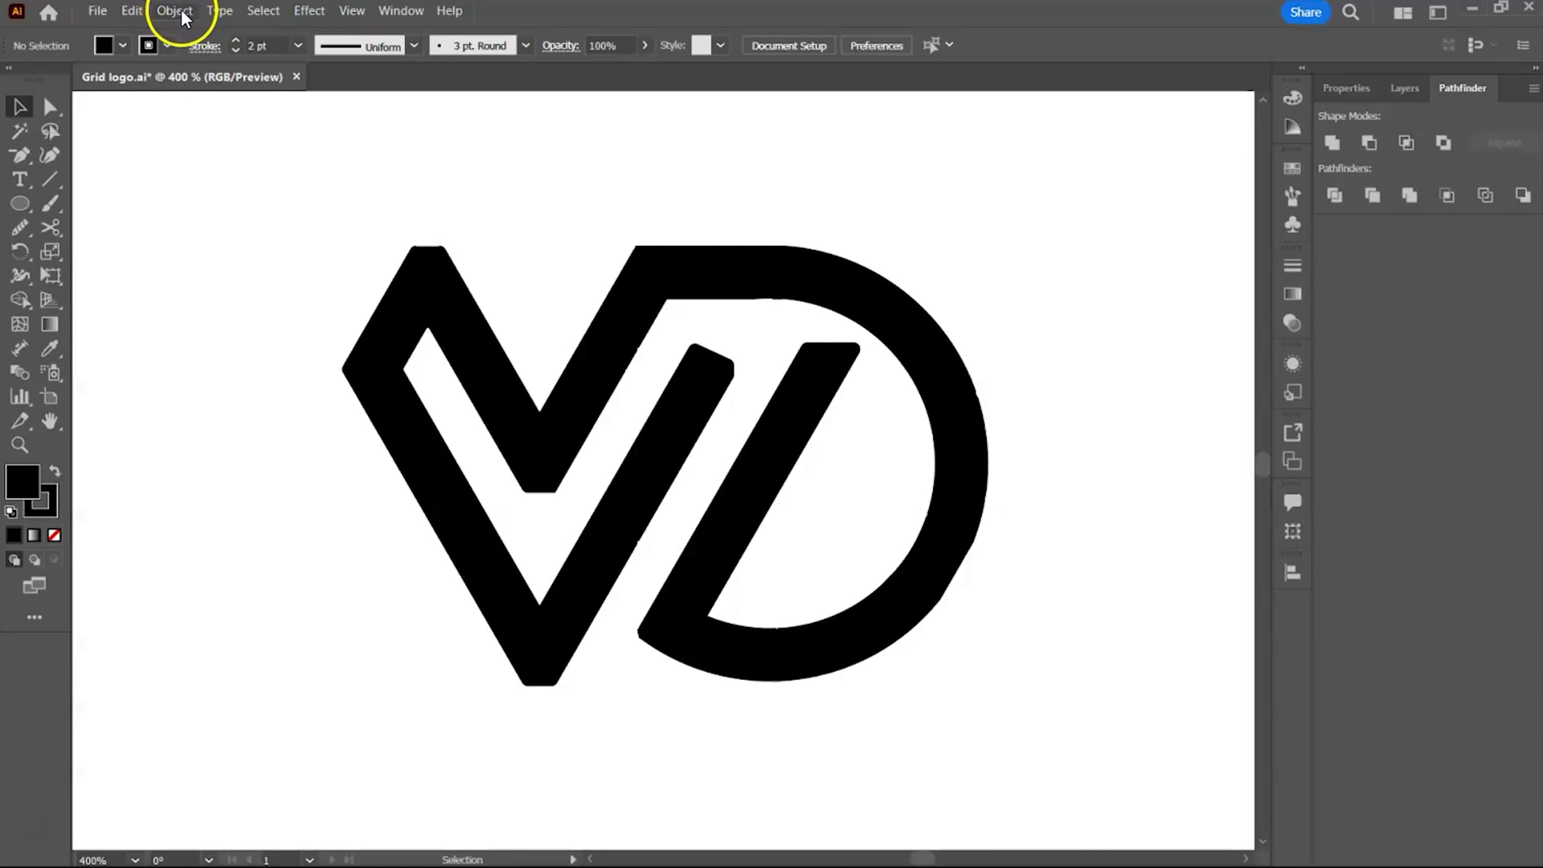
pyautogui.click(789, 265)
pyautogui.click(20, 231)
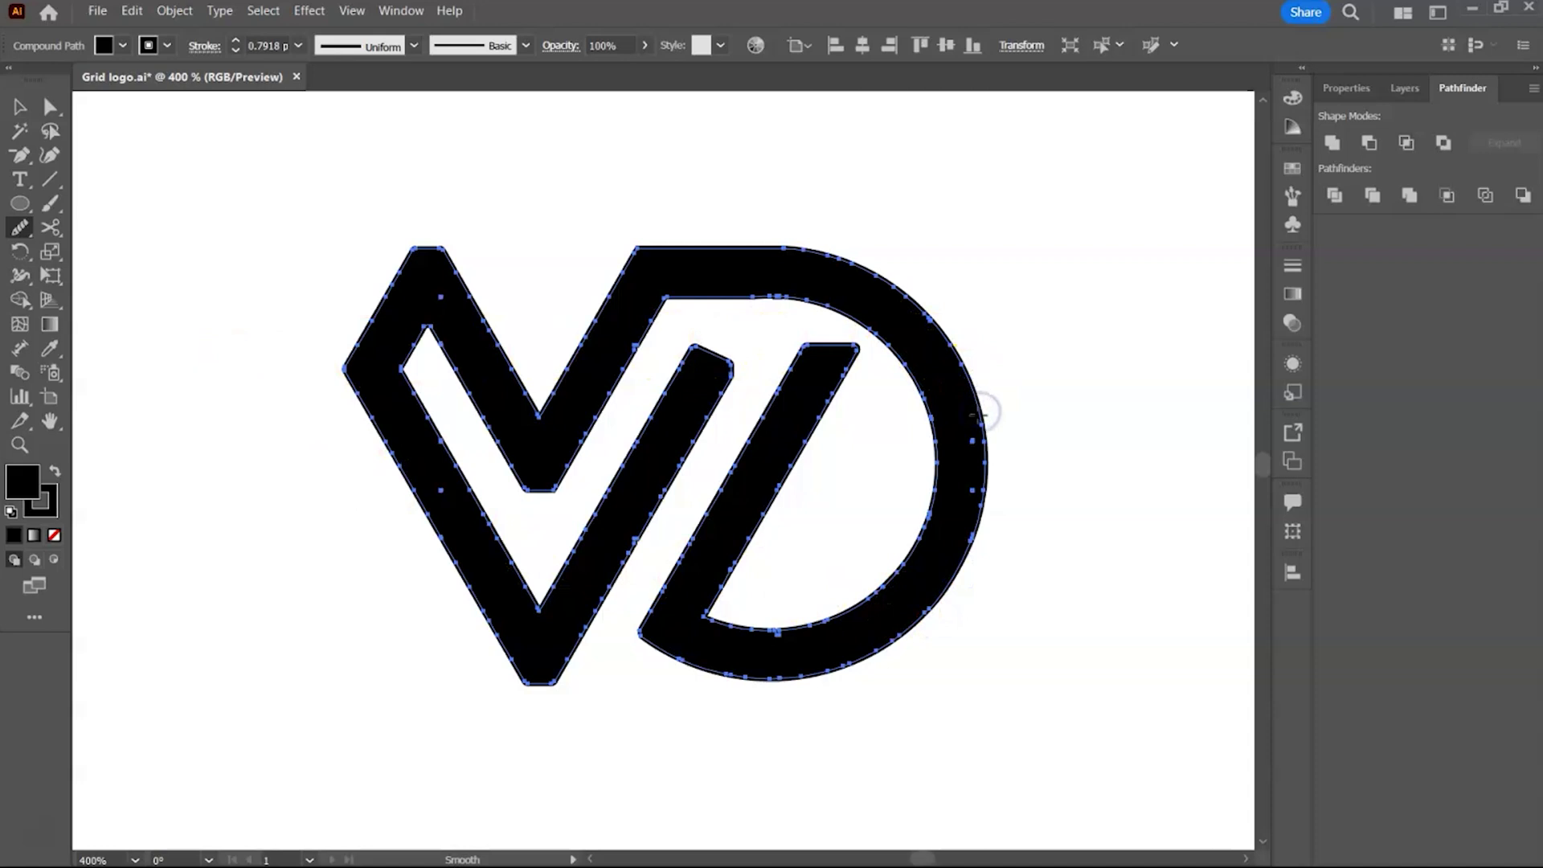
pyautogui.click(984, 471)
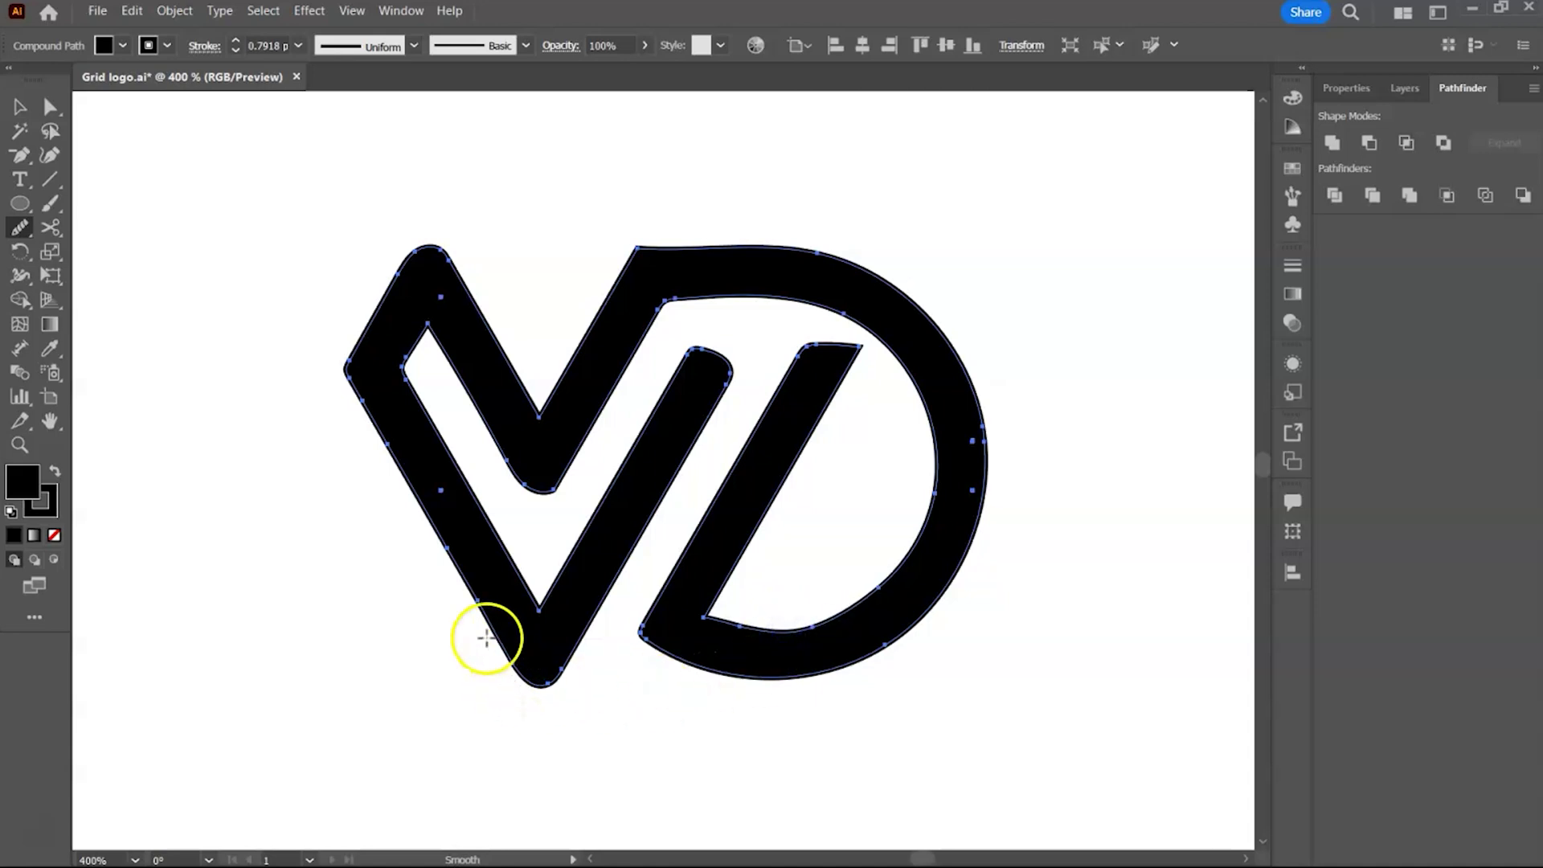
# Step: Expand the VD logo's fill and stroke, and unite the pieces into one shape
pyautogui.click(19, 106)
pyautogui.click(176, 21)
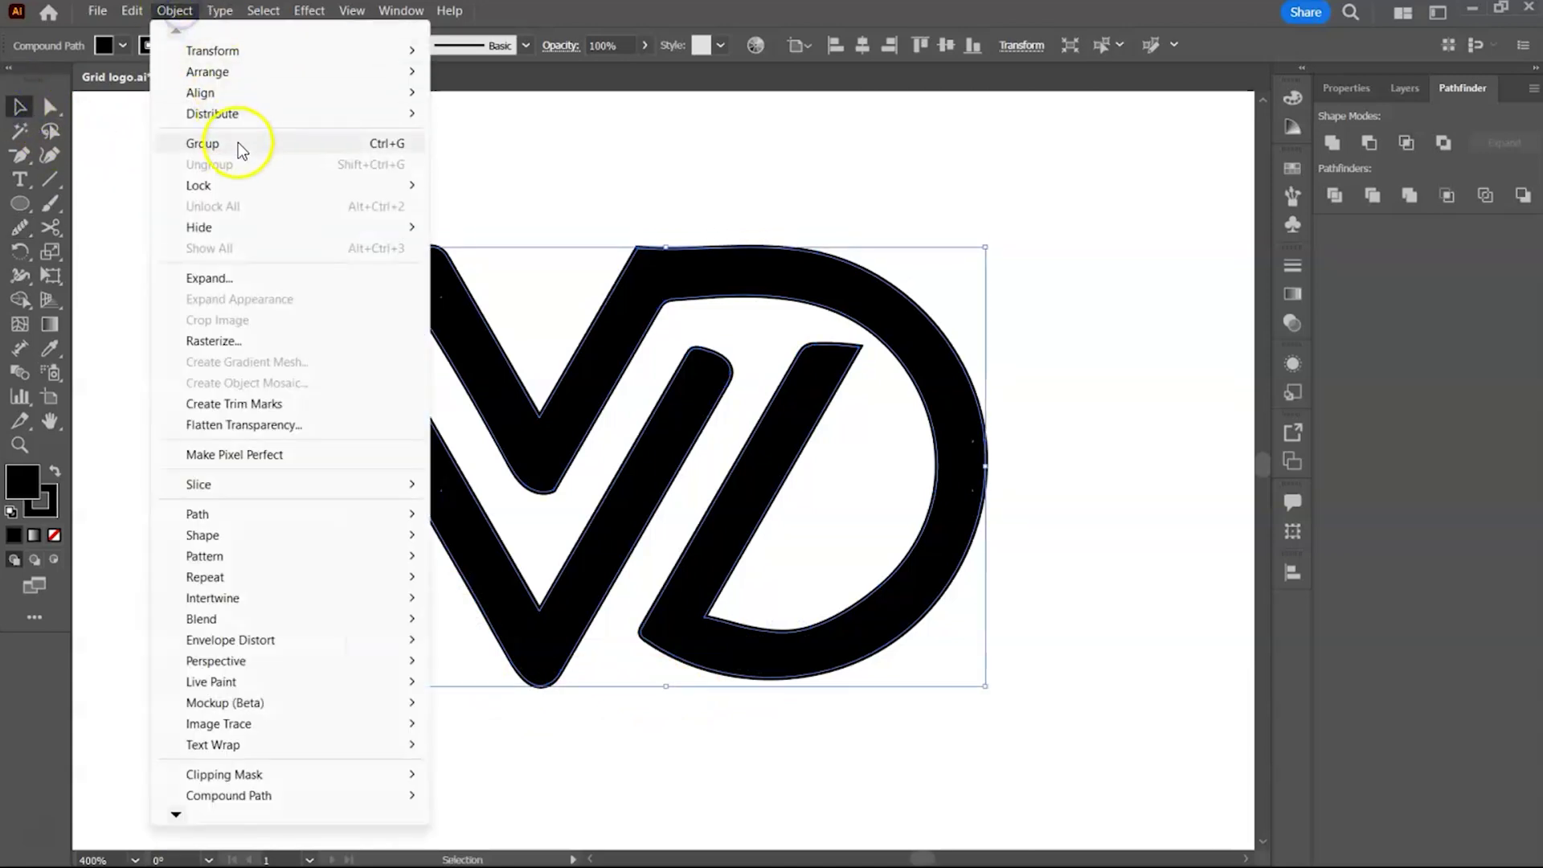
pyautogui.click(241, 275)
pyautogui.click(750, 551)
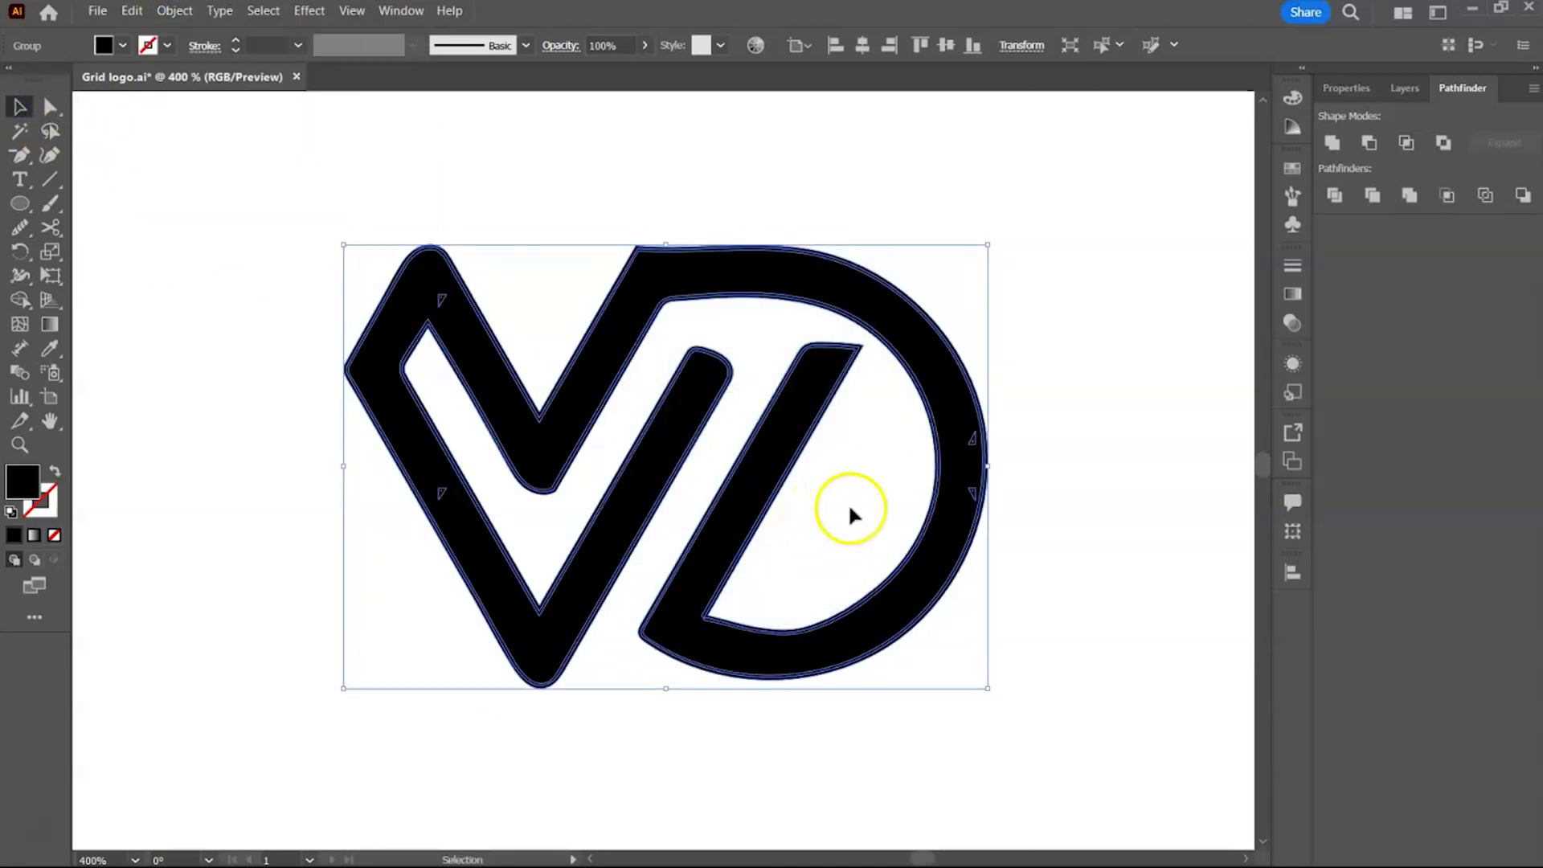
pyautogui.click(1332, 142)
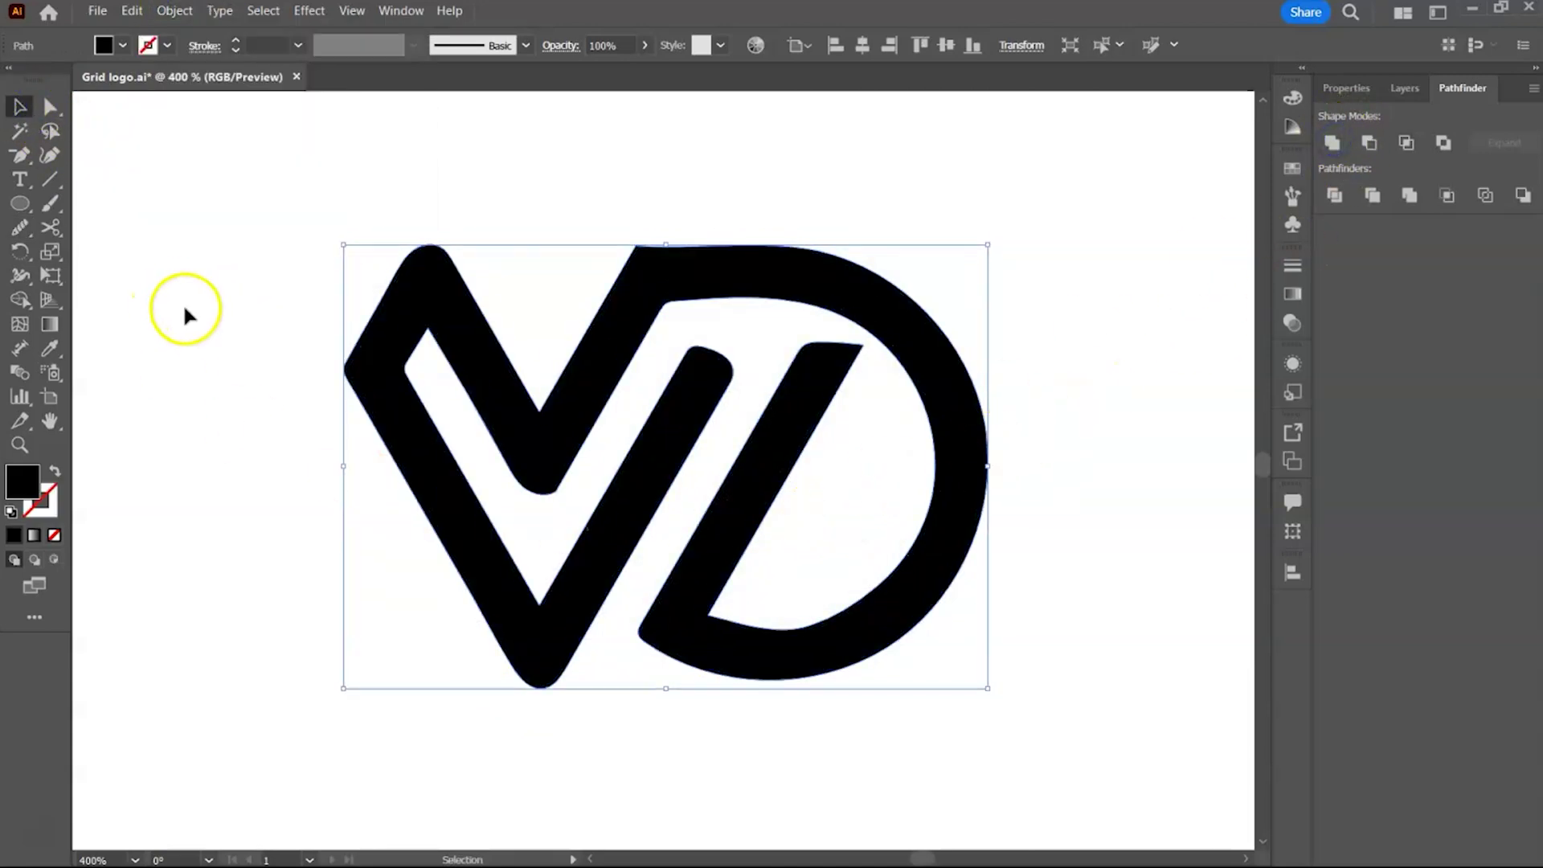
# Step: Move the VD logo beside the WD logo above the reference tiles and scale it down to match
pyautogui.click(185, 330)
pyautogui.hotkey('ctrl', '-')
pyautogui.hotkey('ctrl', '-')
pyautogui.hotkey('ctrl', '-')
pyautogui.hotkey('ctrl', '-')
pyautogui.hotkey('ctrl', '-')
pyautogui.hotkey('ctrl', '-')
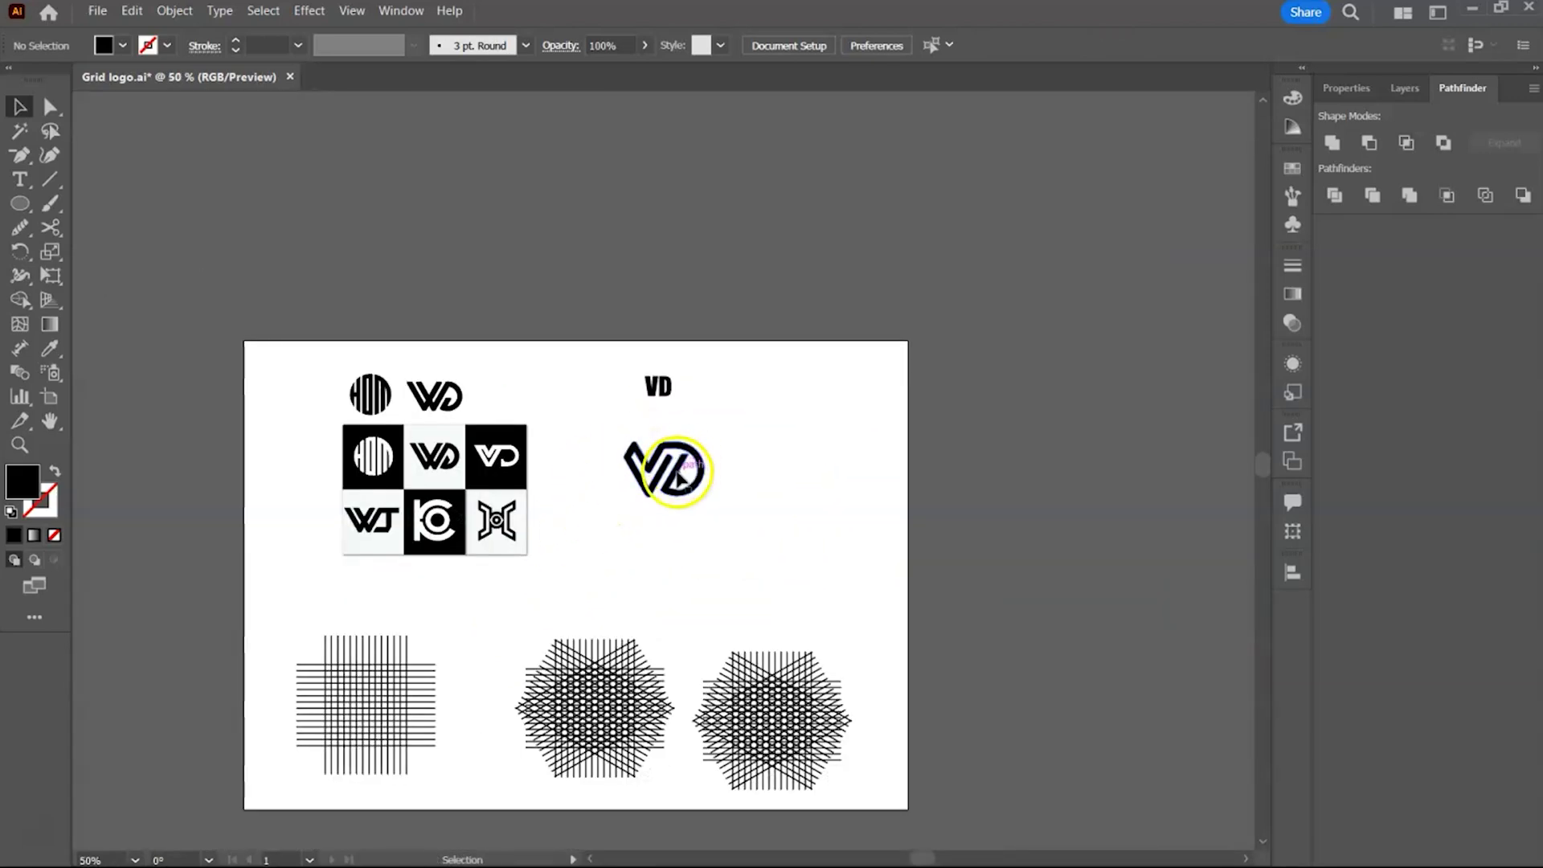
pyautogui.moveTo(634, 454); pyautogui.dragTo(487, 383)
pyautogui.moveTo(556, 420); pyautogui.dragTo(510, 397)
pyautogui.click(586, 404)
# Step: Remove the VD text and duplicate the far hexagonal line grid into the empty area above
pyautogui.click(647, 424)
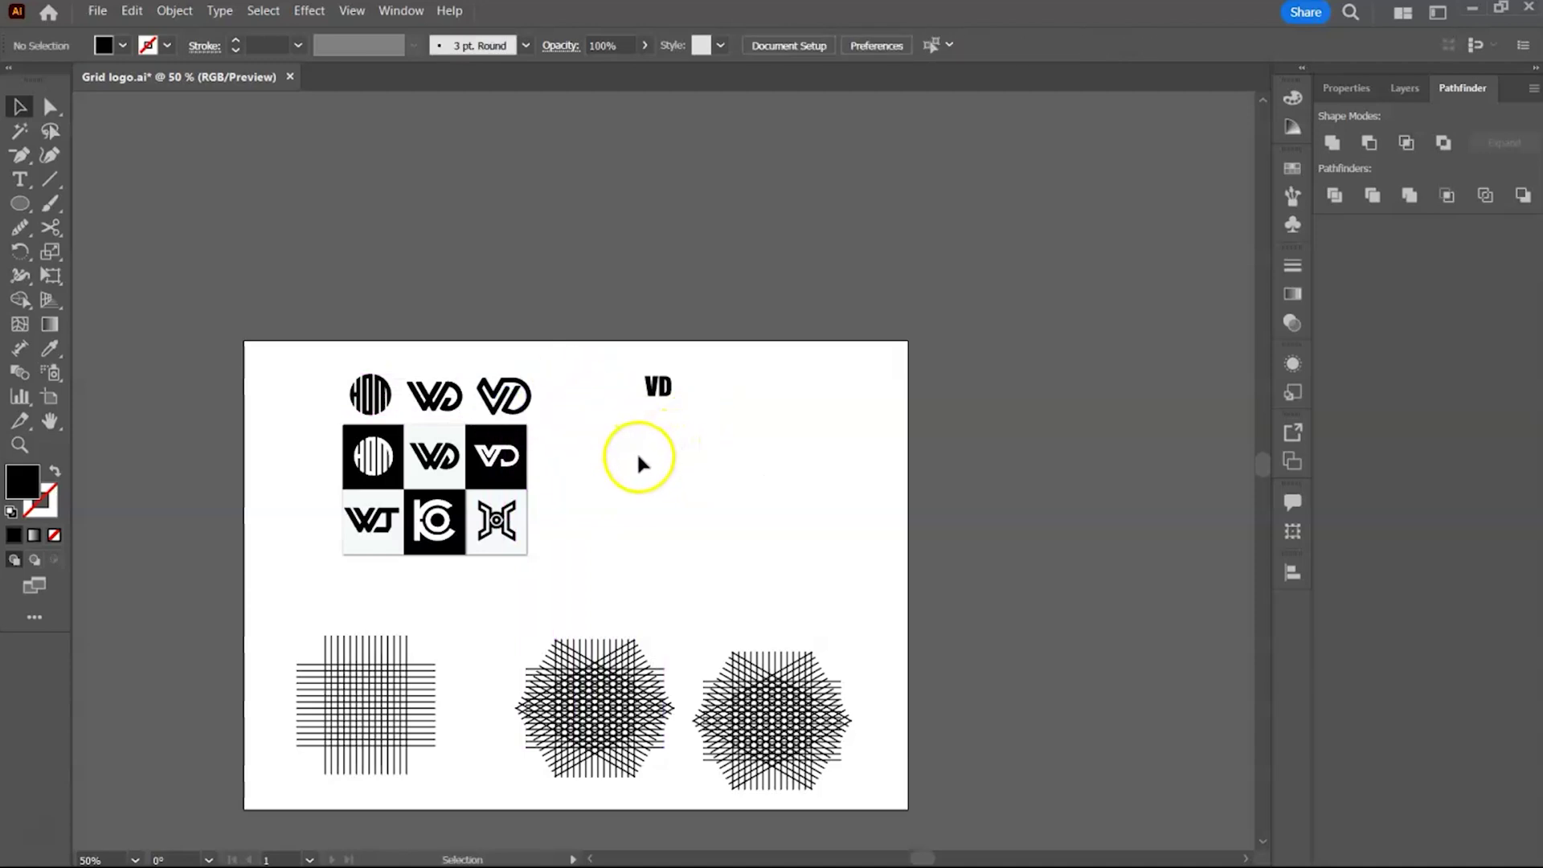
pyautogui.click(777, 712)
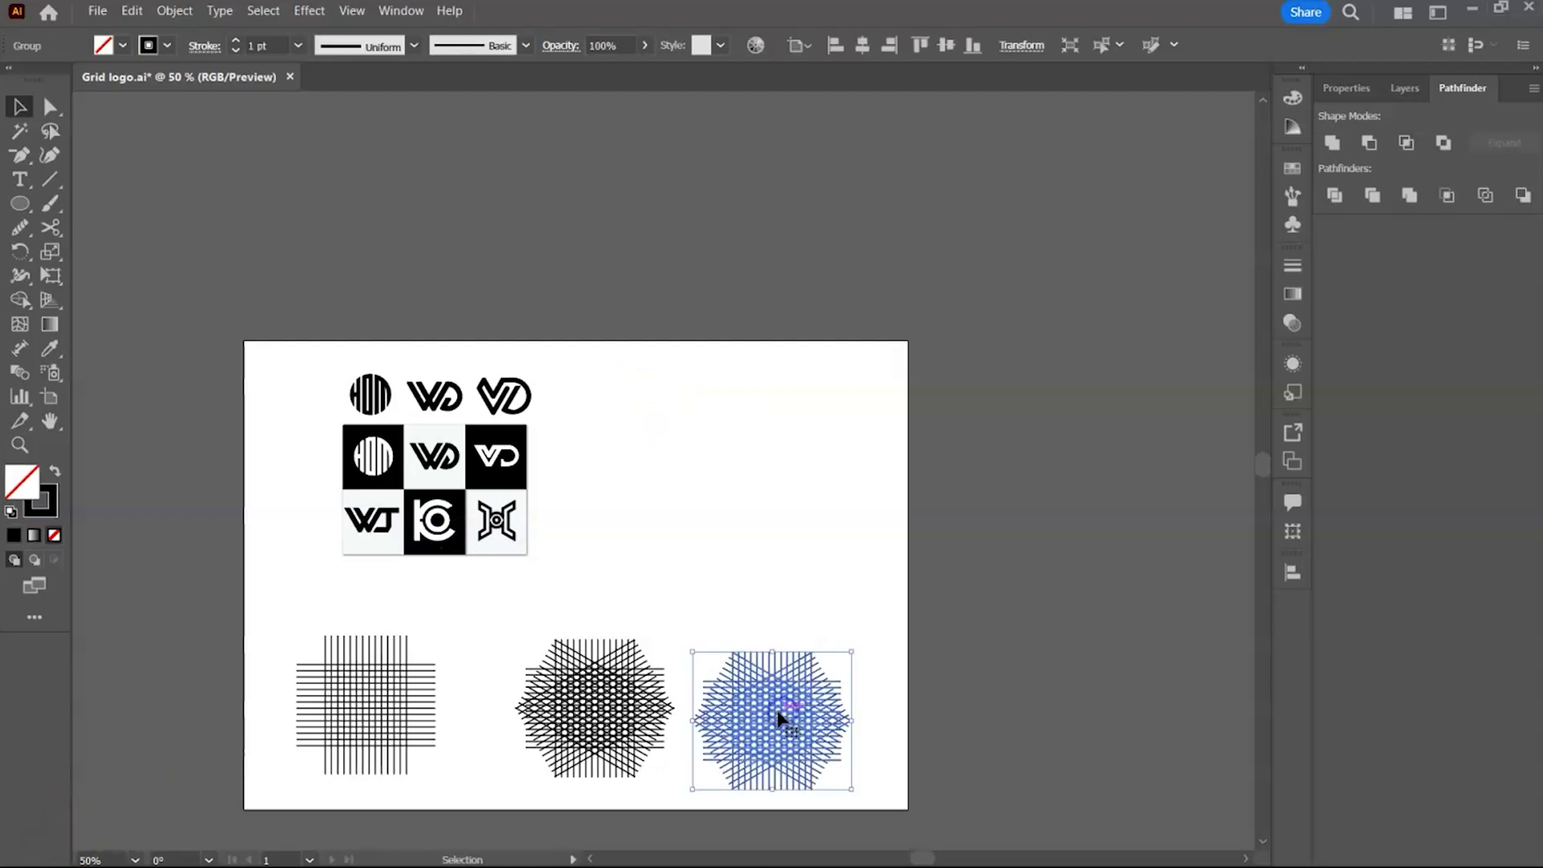
pyautogui.moveTo(778, 718); pyautogui.dragTo(773, 631)
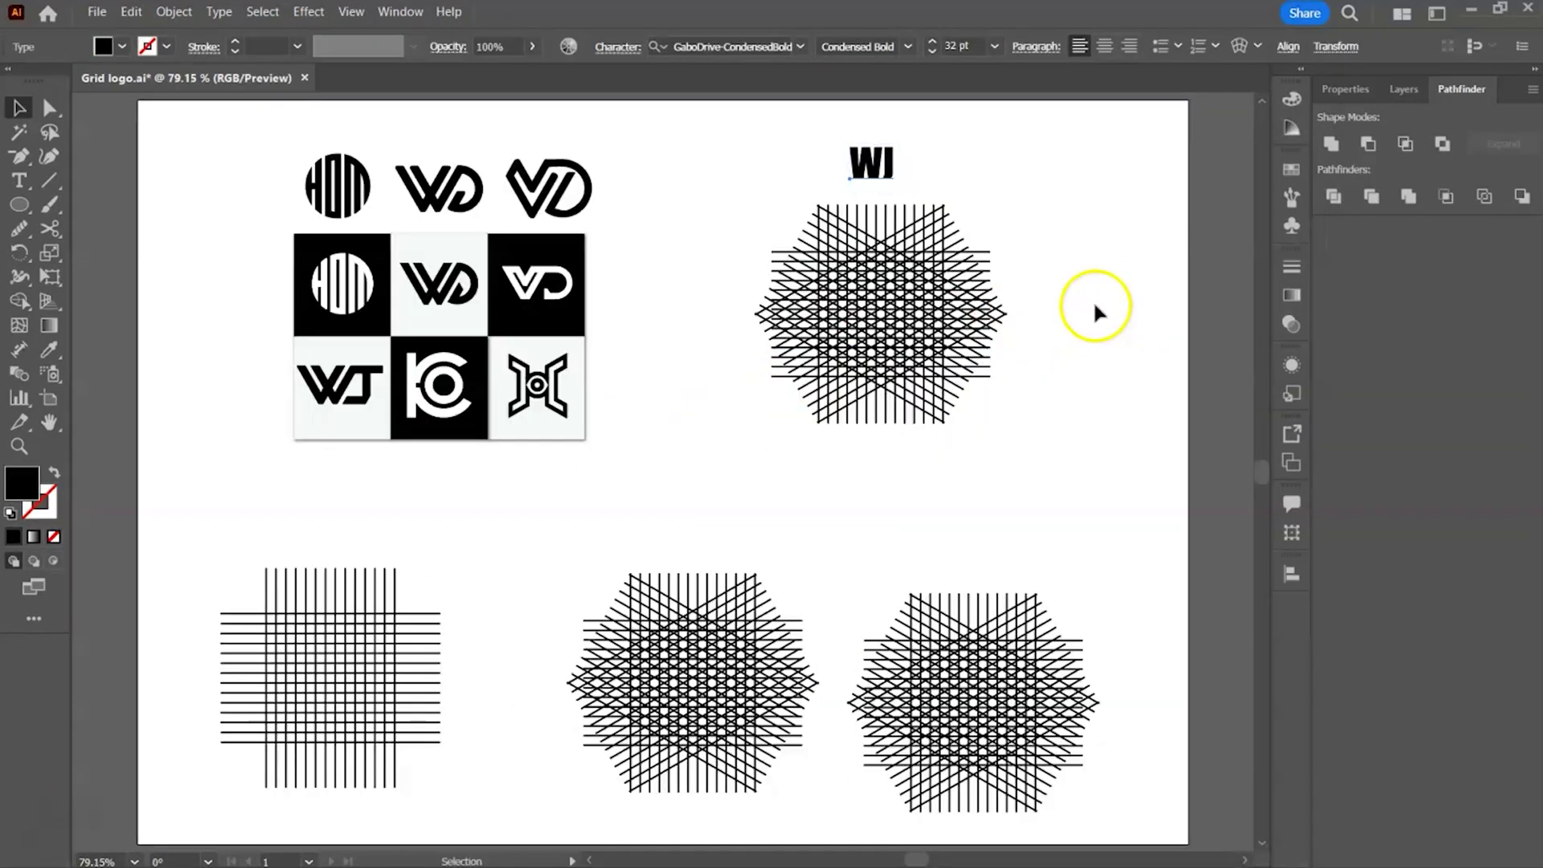
# Step: Rotate the line grid below the WJ text a quarter turn so its points face up and down
pyautogui.hotkey('ctrl', '=')
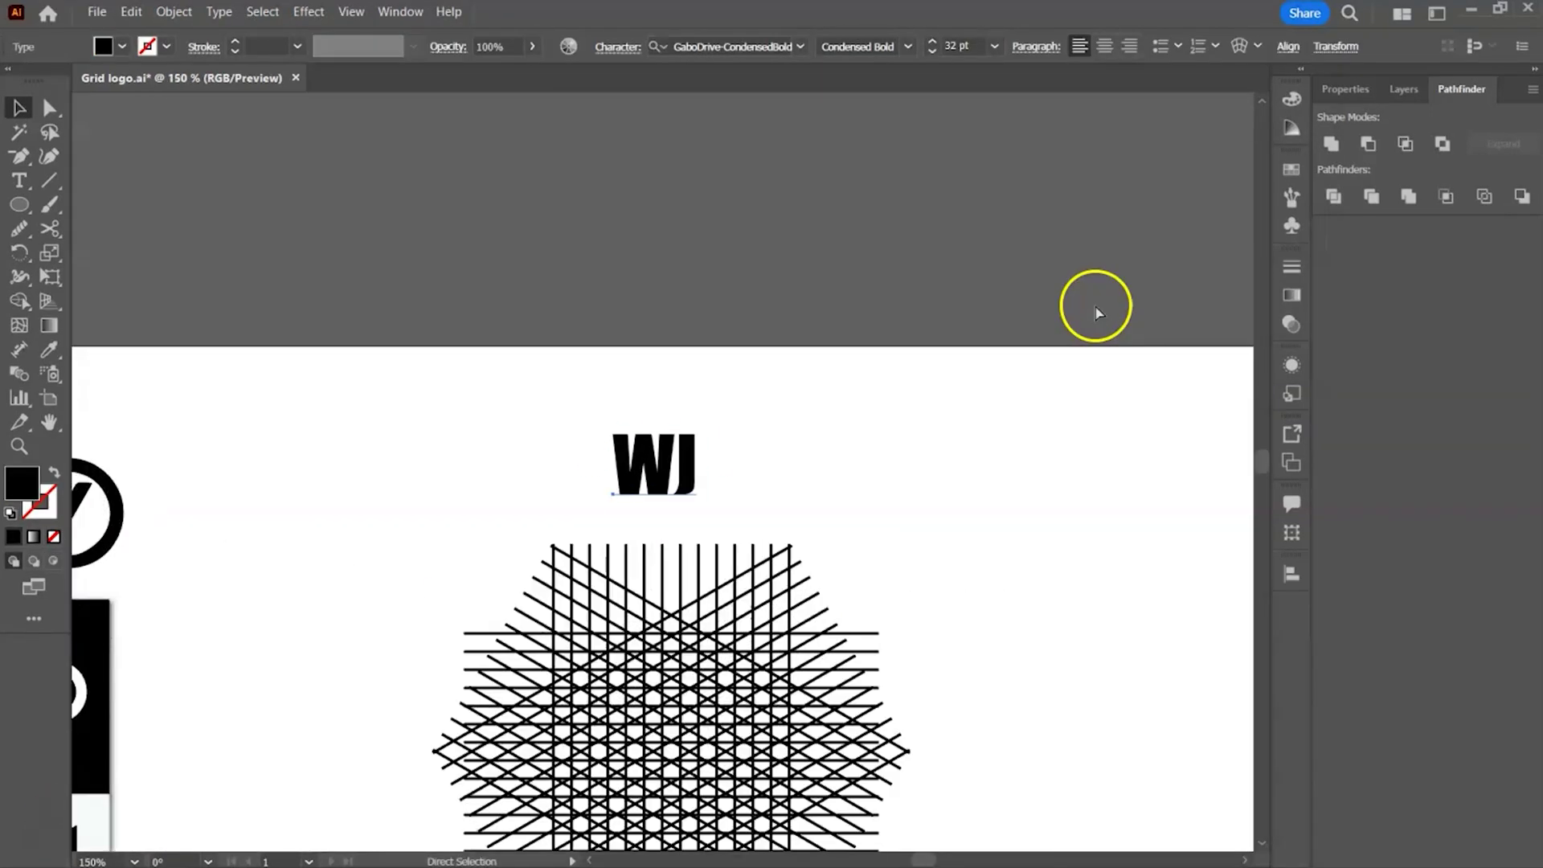
pyautogui.moveTo(911, 469); pyautogui.dragTo(968, 186)
pyautogui.moveTo(1013, 278); pyautogui.dragTo(1015, 253)
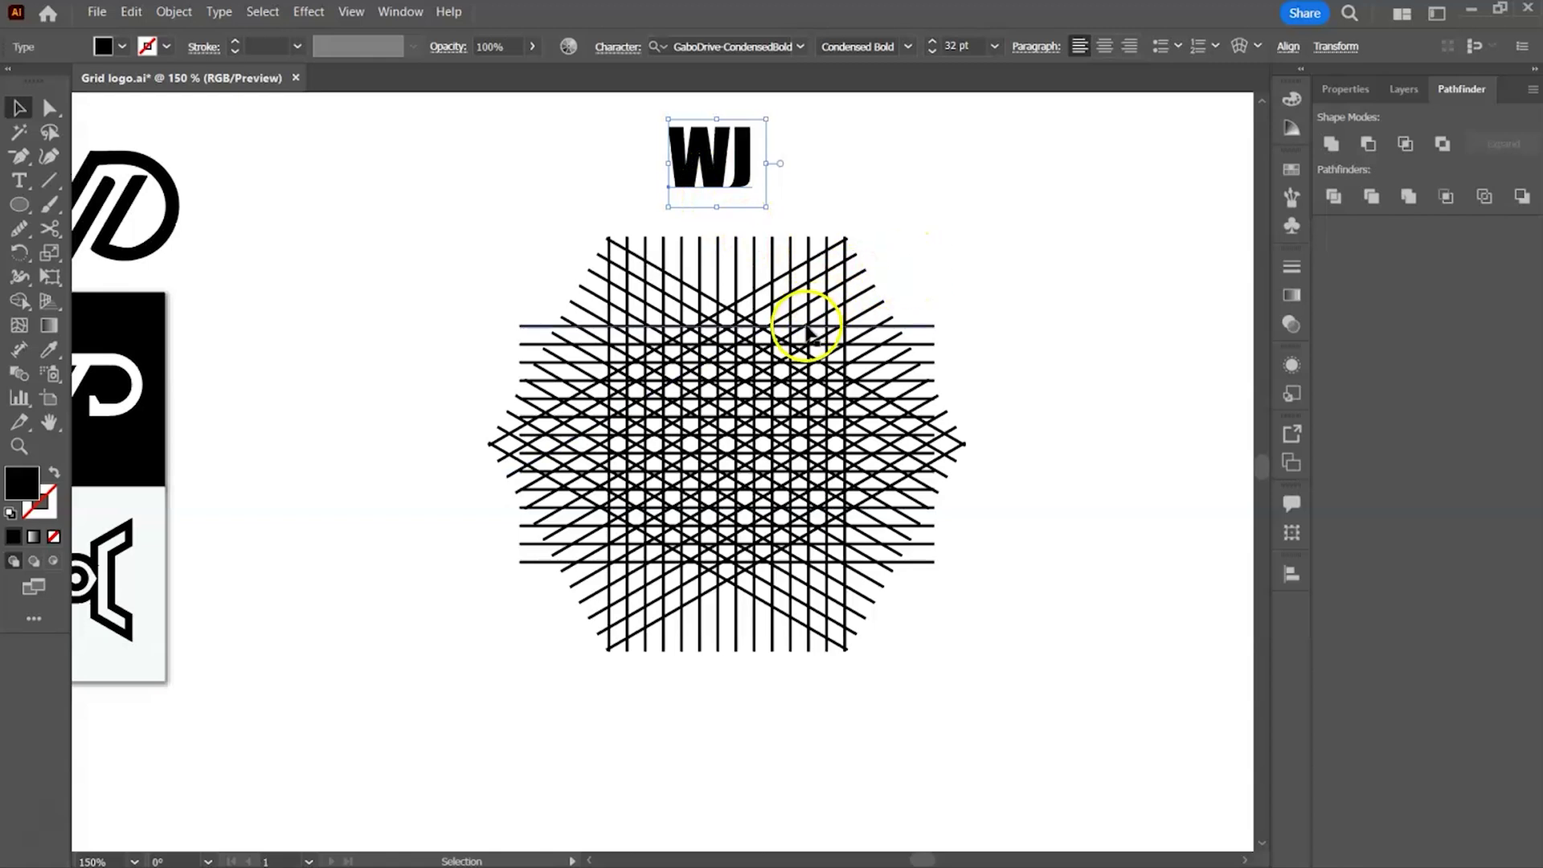
pyautogui.click(898, 256)
pyautogui.click(804, 344)
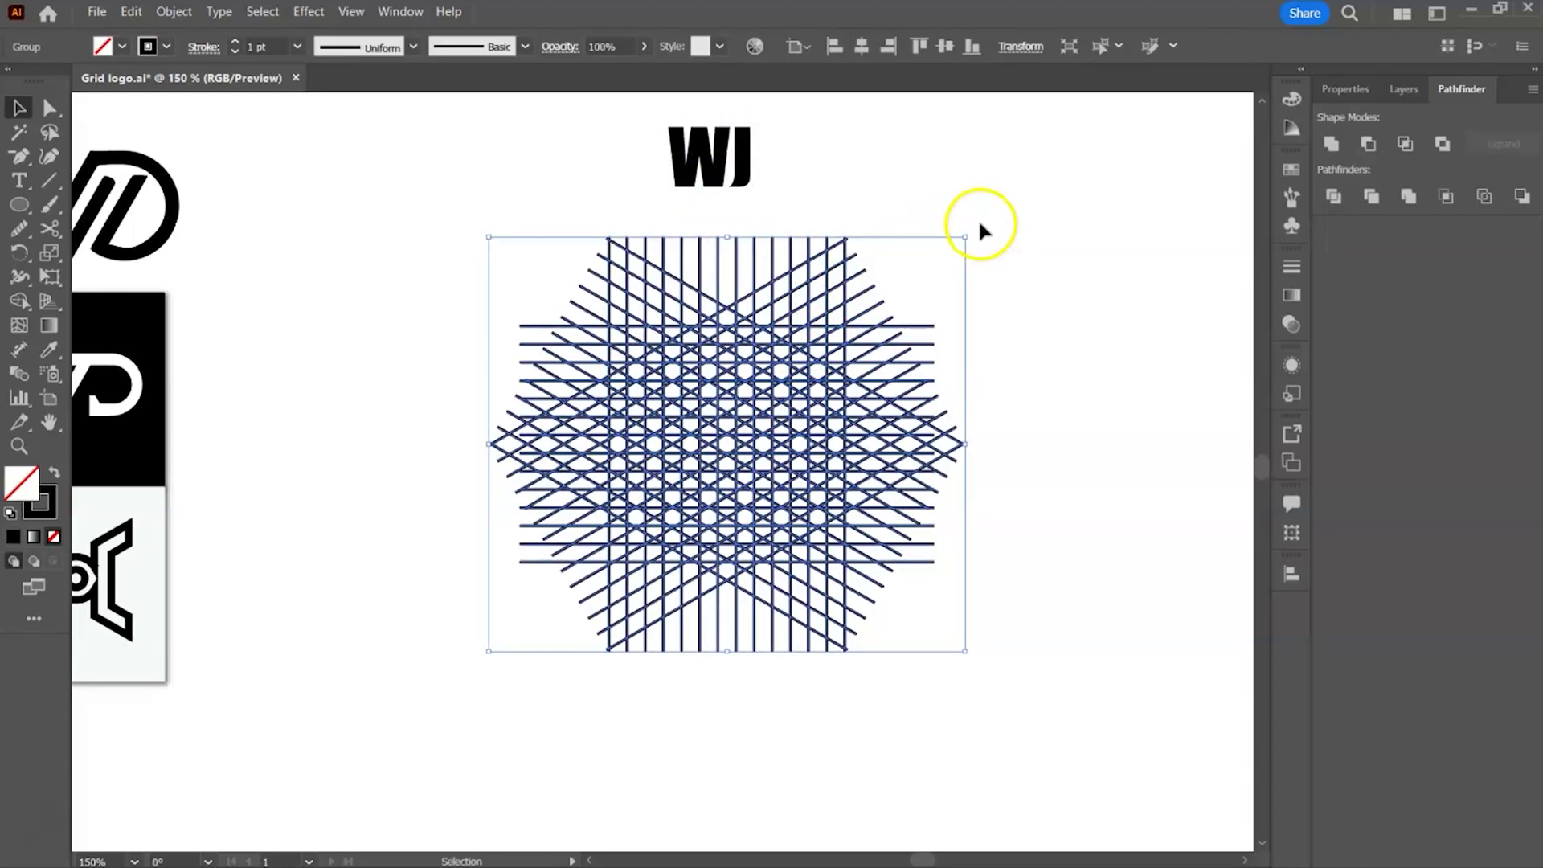
pyautogui.moveTo(971, 231); pyautogui.dragTo(1024, 616)
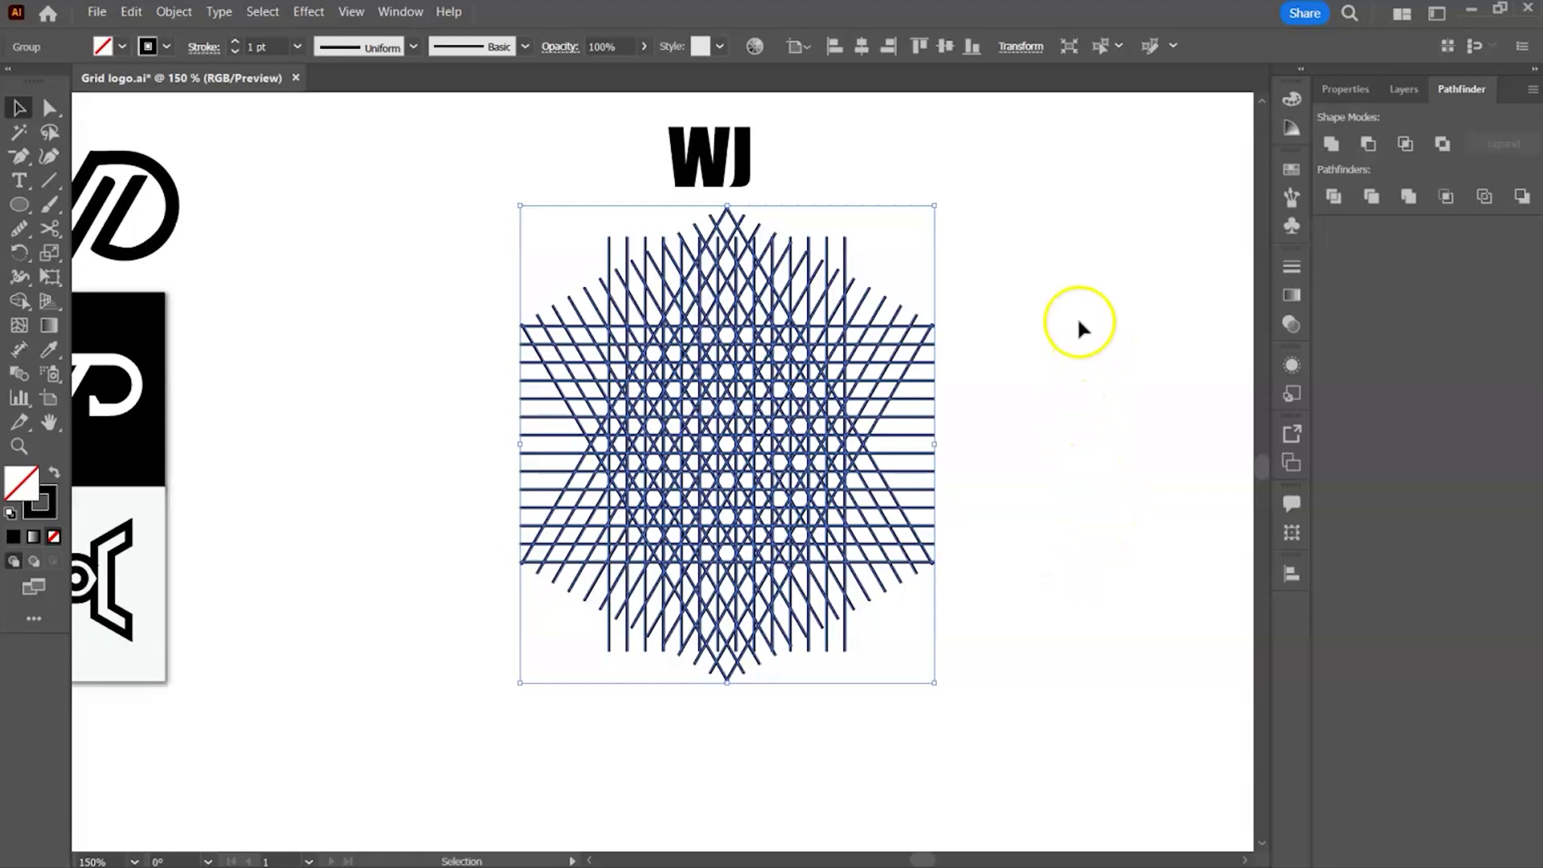
# Step: Reduce the rotated grid's stroke weight to 0.25 pt
pyautogui.hotkey('ctrl', '=')
pyautogui.hotkey('ctrl', '=')
pyautogui.click(231, 52)
pyautogui.click(232, 51)
pyautogui.click(231, 51)
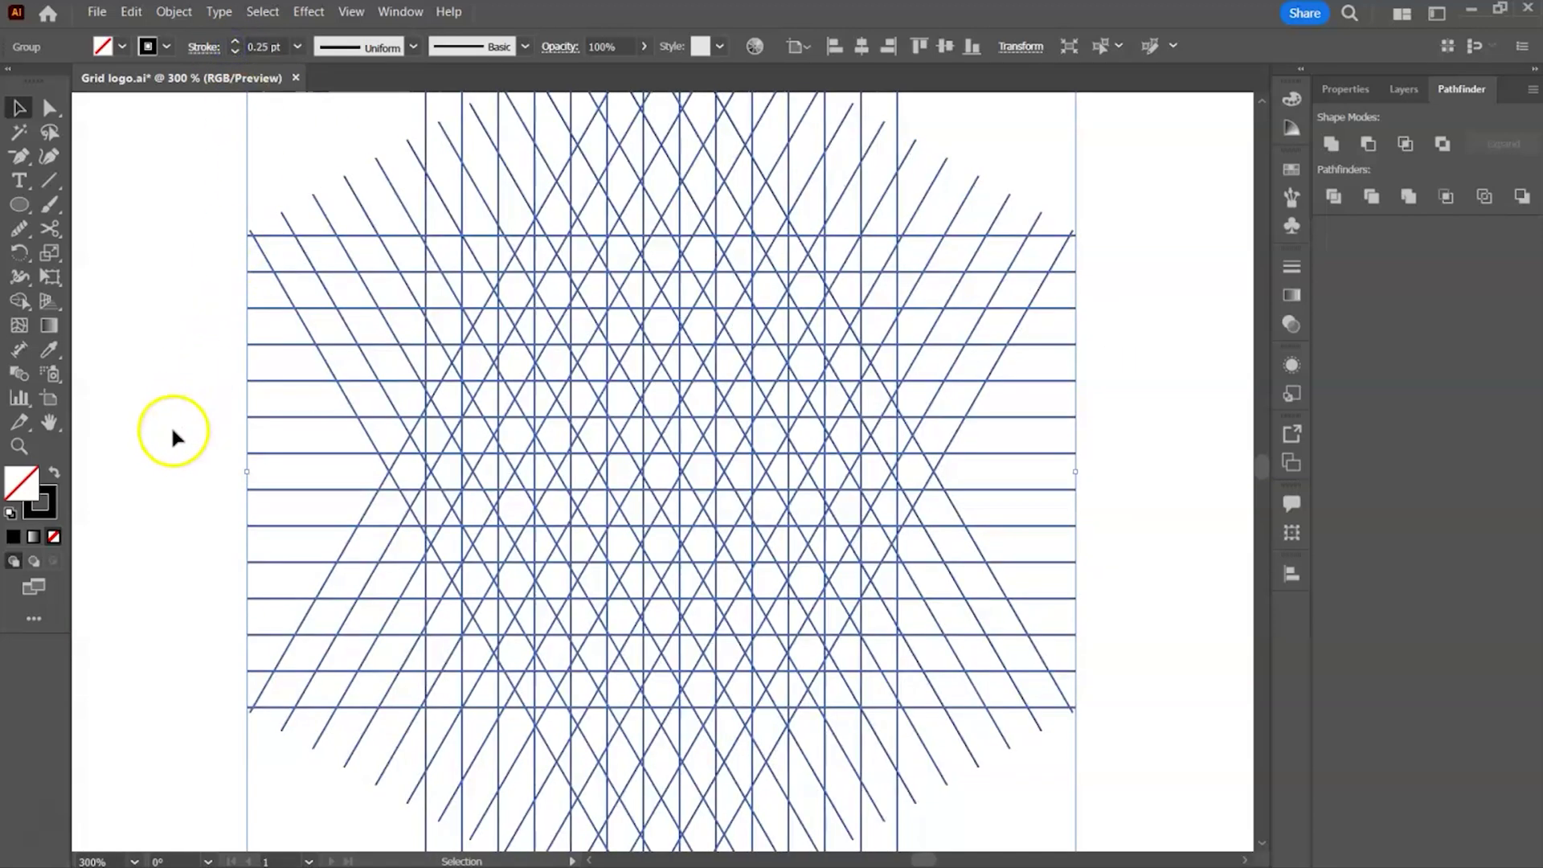
# Step: Build a W from two overlapping Vs along the grid's diagonals with the Shape Builder, using a black fill
pyautogui.click(19, 300)
pyautogui.click(53, 472)
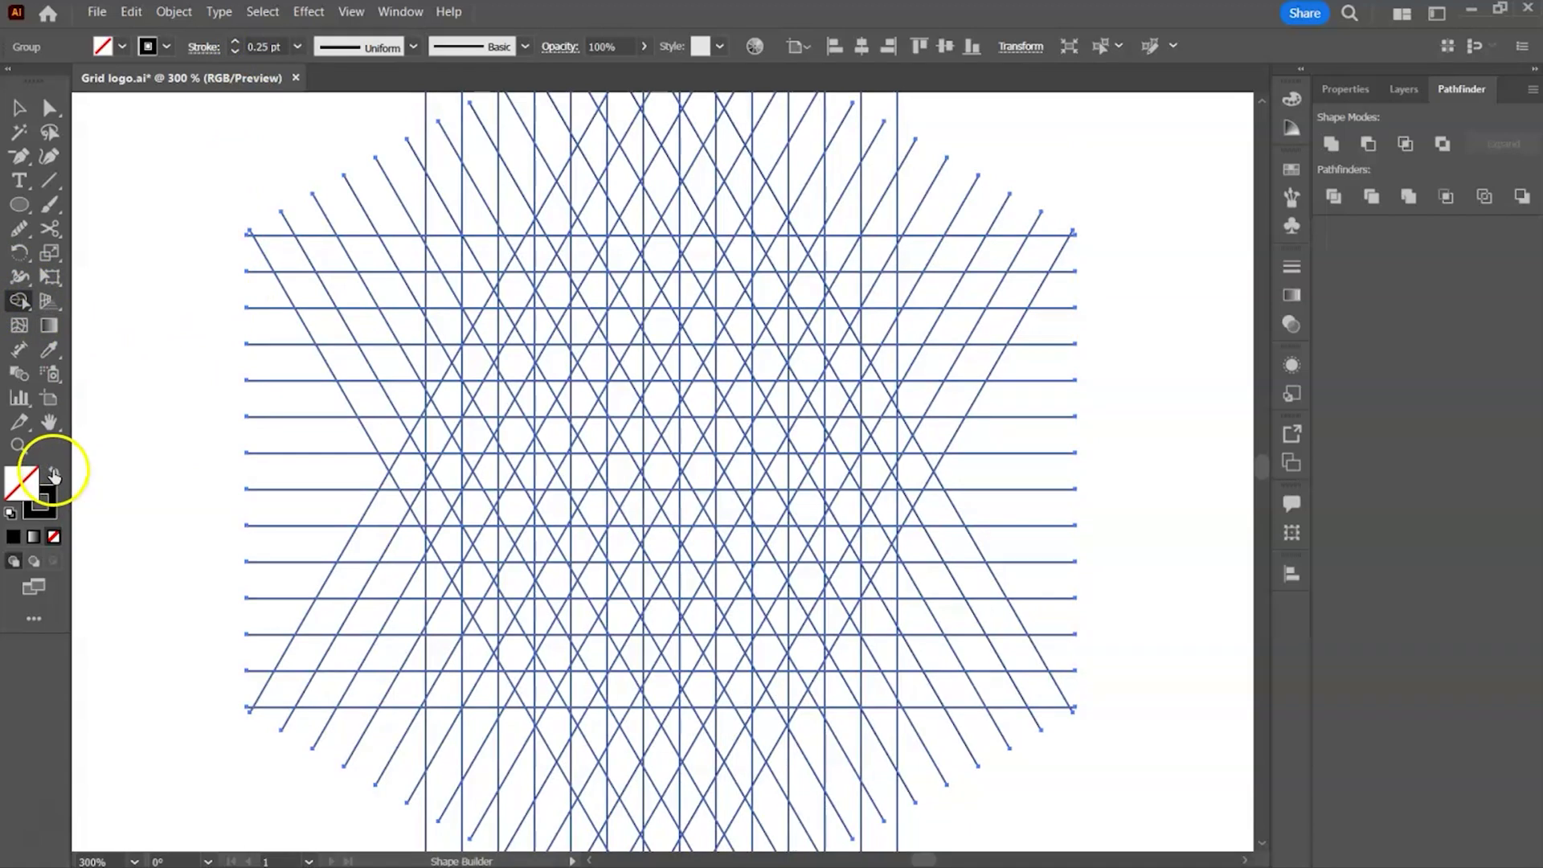
pyautogui.moveTo(685, 494); pyautogui.dragTo(689, 375)
pyautogui.moveTo(417, 359)
pyautogui.mouseDown()
pyautogui.moveTo(512, 534)
pyautogui.moveTo(411, 337)
pyautogui.mouseUp()
pyautogui.moveTo(531, 563)
pyautogui.mouseDown()
pyautogui.moveTo(524, 541)
pyautogui.moveTo(682, 338)
pyautogui.mouseUp()
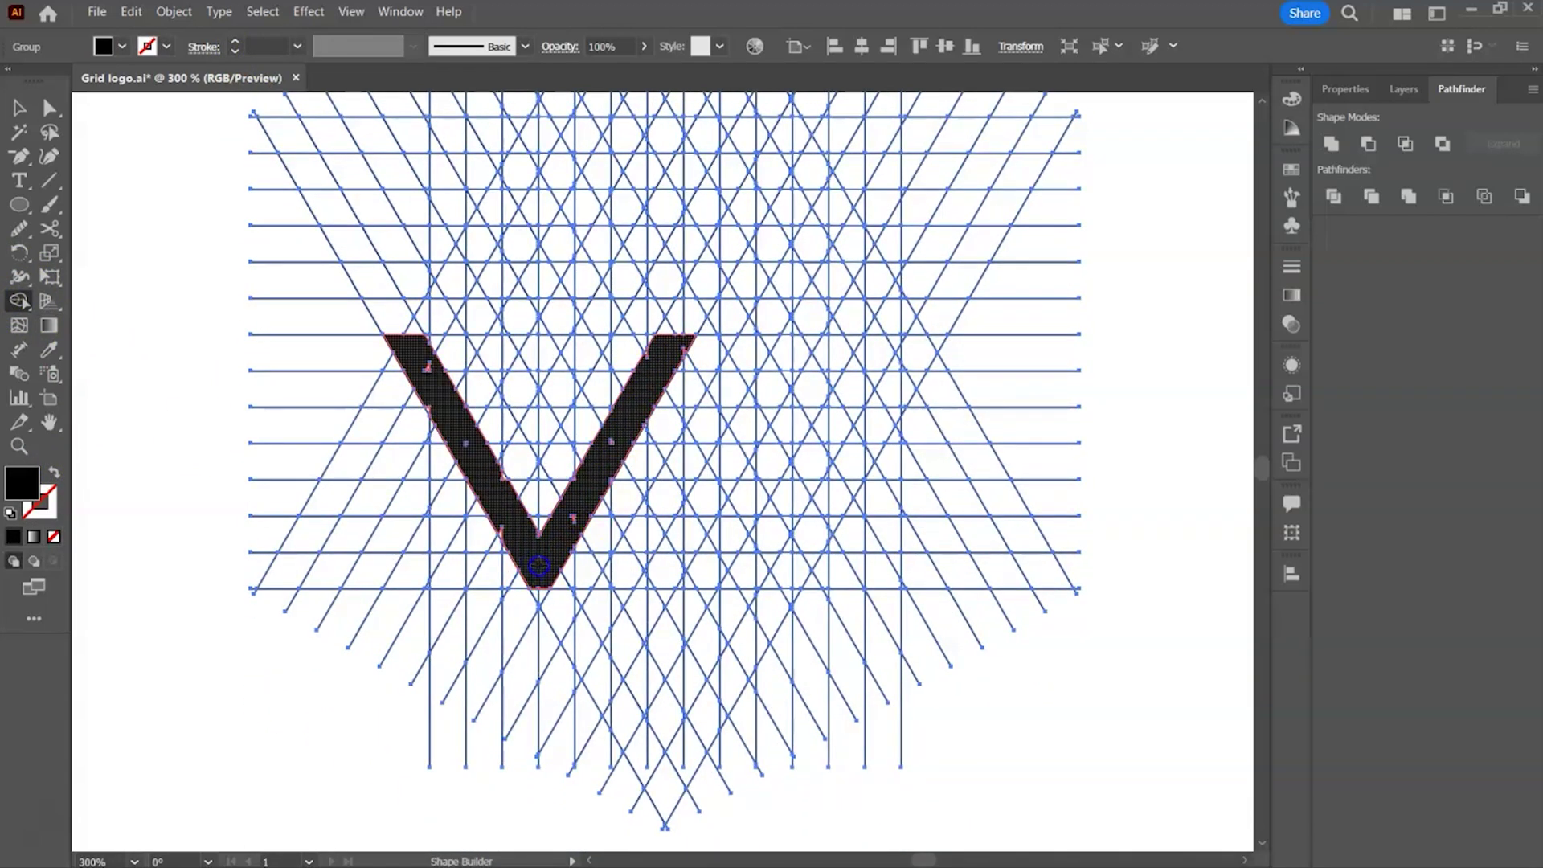
pyautogui.moveTo(532, 417); pyautogui.dragTo(526, 400)
pyautogui.moveTo(580, 490)
pyautogui.mouseDown()
pyautogui.moveTo(702, 437)
pyautogui.moveTo(654, 540)
pyautogui.moveTo(625, 431)
pyautogui.mouseUp()
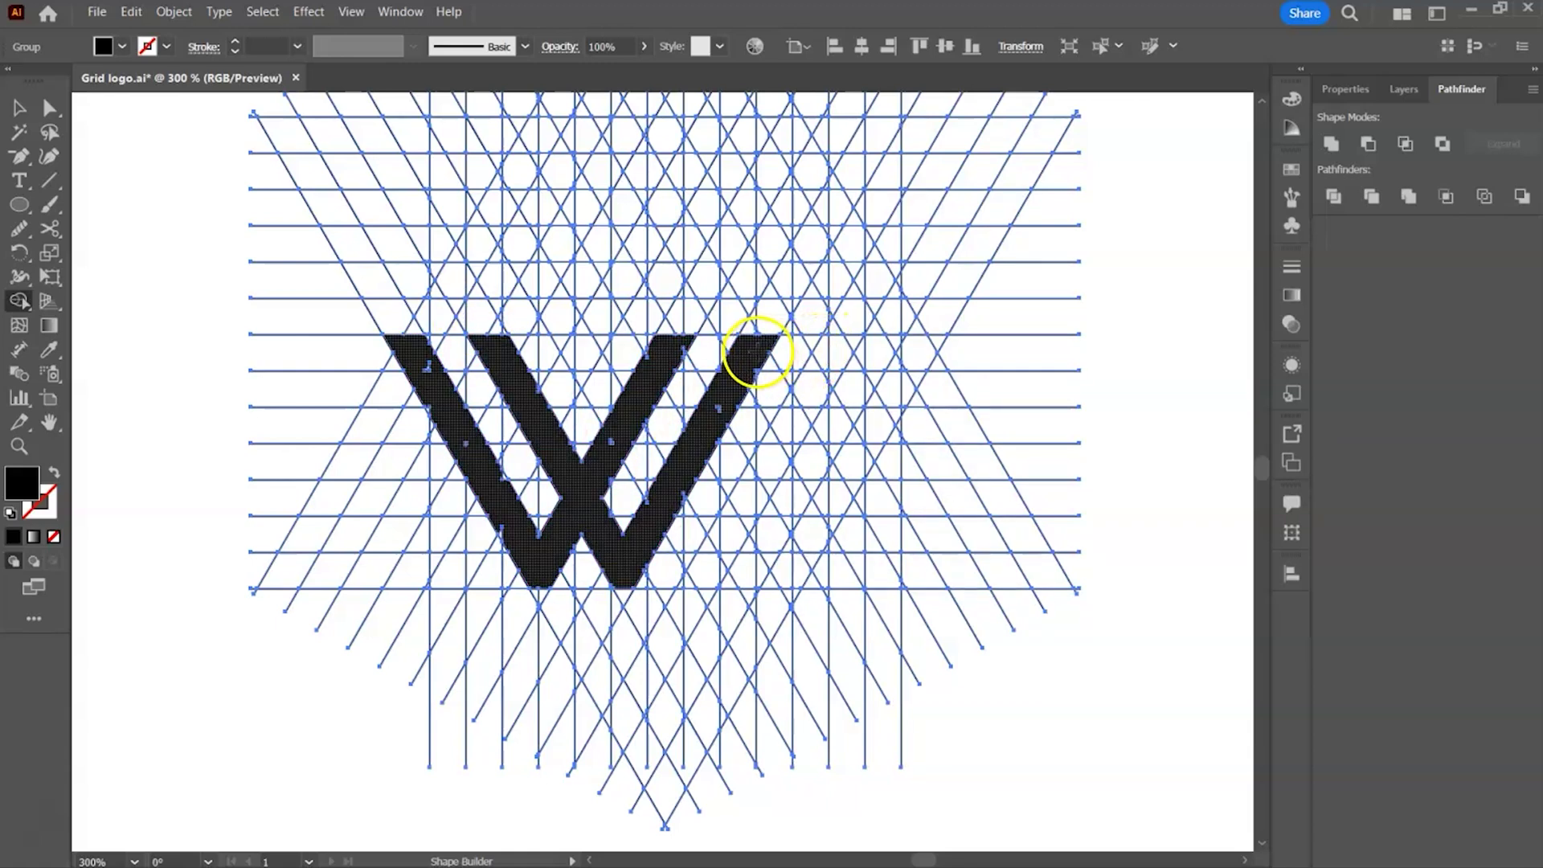
# Step: Extend the W's last arm into a horizontal bar, add the J's stem and foot, and merge the strokes with the Shape Builder
pyautogui.moveTo(782, 349); pyautogui.dragTo(868, 346)
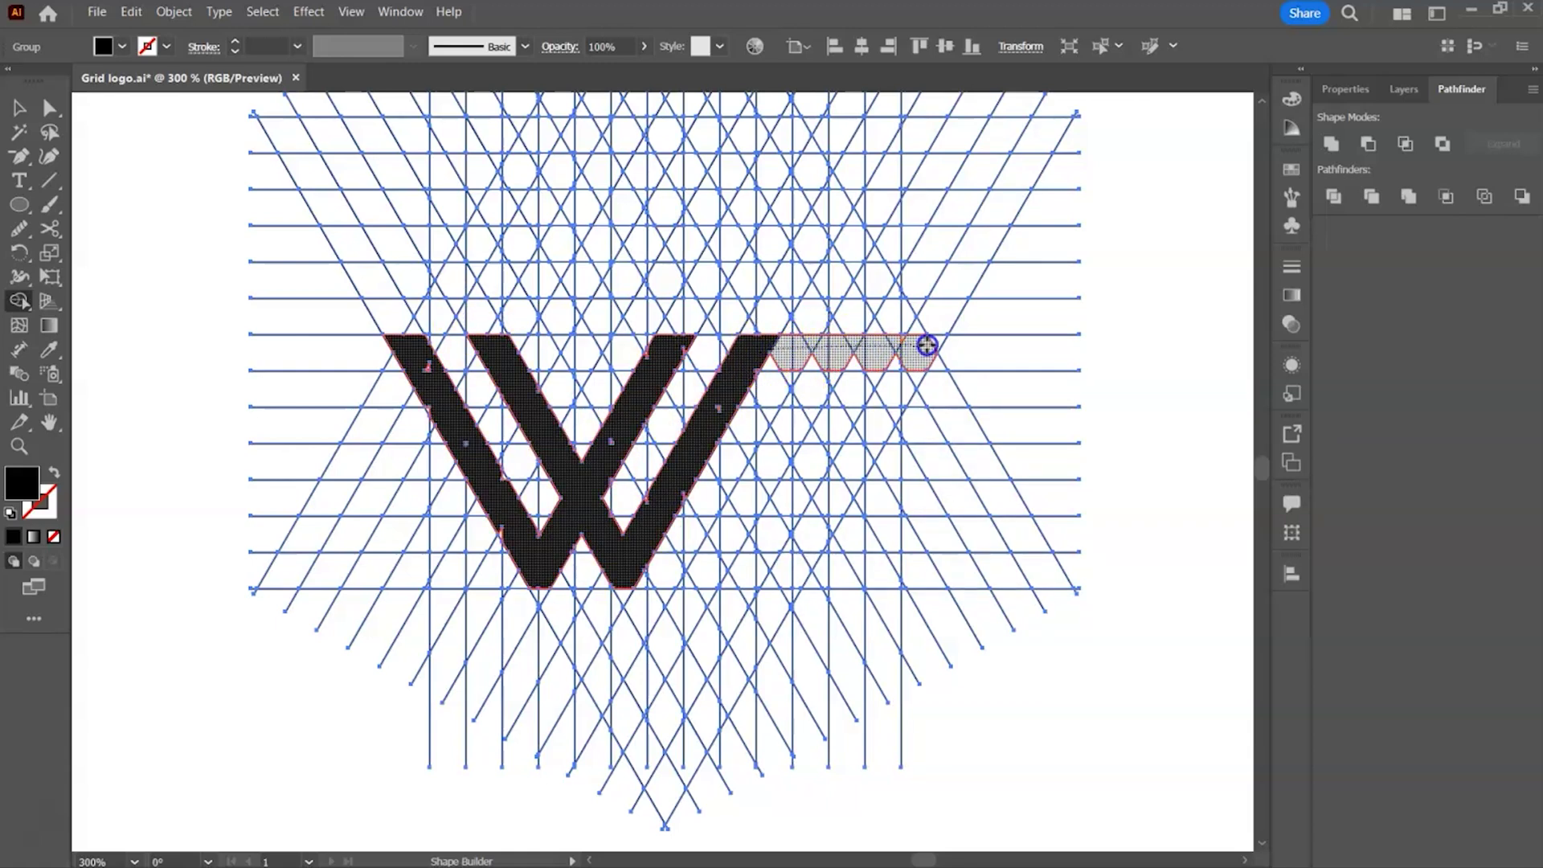
pyautogui.moveTo(774, 371); pyautogui.dragTo(938, 343)
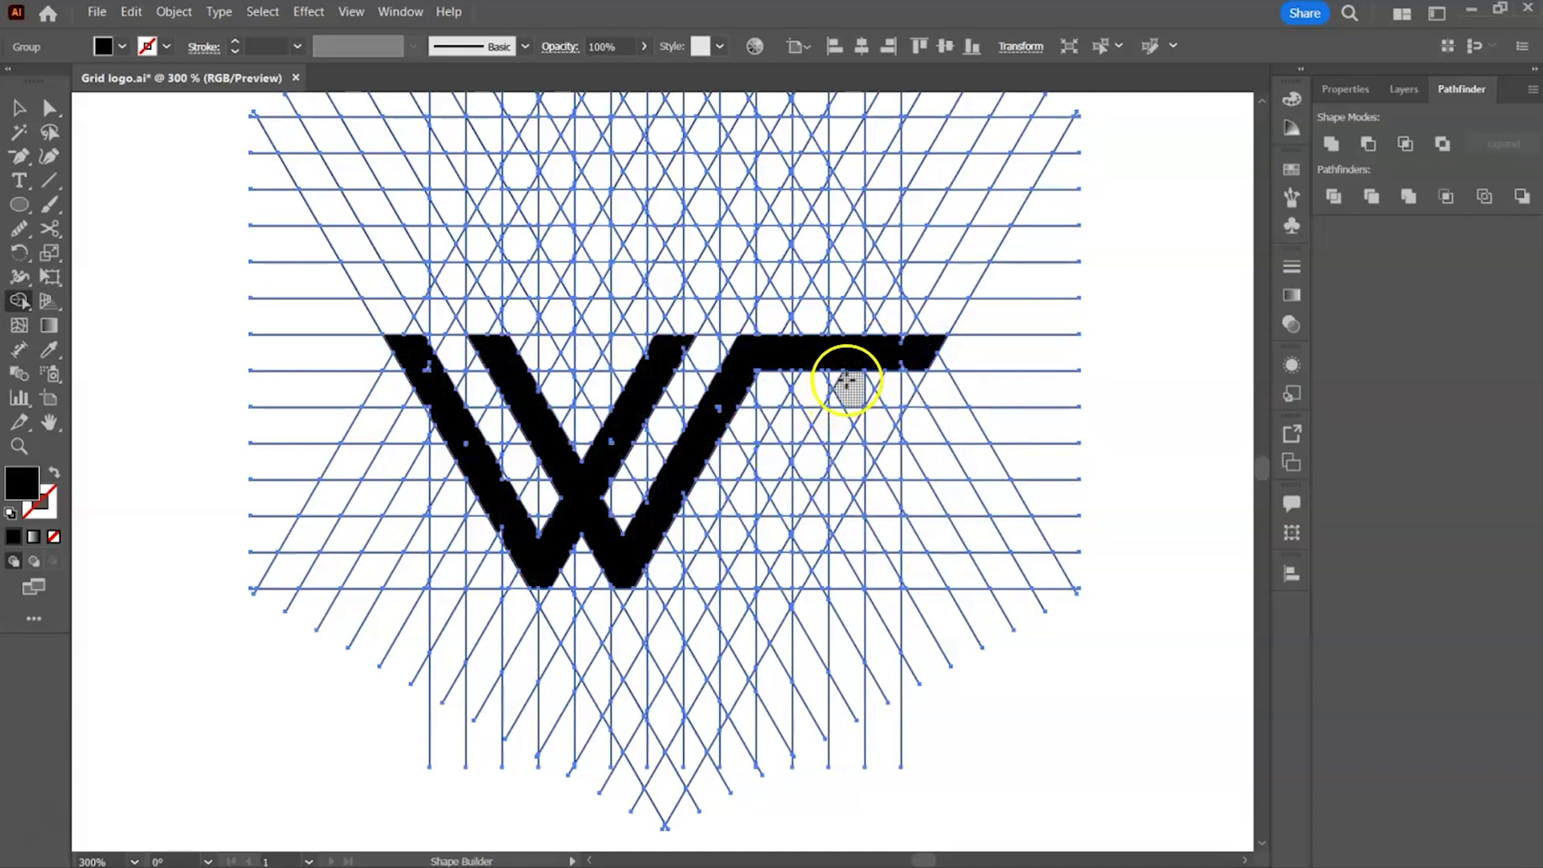
pyautogui.moveTo(810, 357)
pyautogui.mouseDown()
pyautogui.moveTo(805, 514)
pyautogui.moveTo(698, 570)
pyautogui.mouseUp()
pyautogui.moveTo(795, 562); pyautogui.dragTo(828, 396)
pyautogui.moveTo(894, 352)
pyautogui.mouseDown()
pyautogui.moveTo(482, 523)
pyautogui.moveTo(502, 534)
pyautogui.mouseUp()
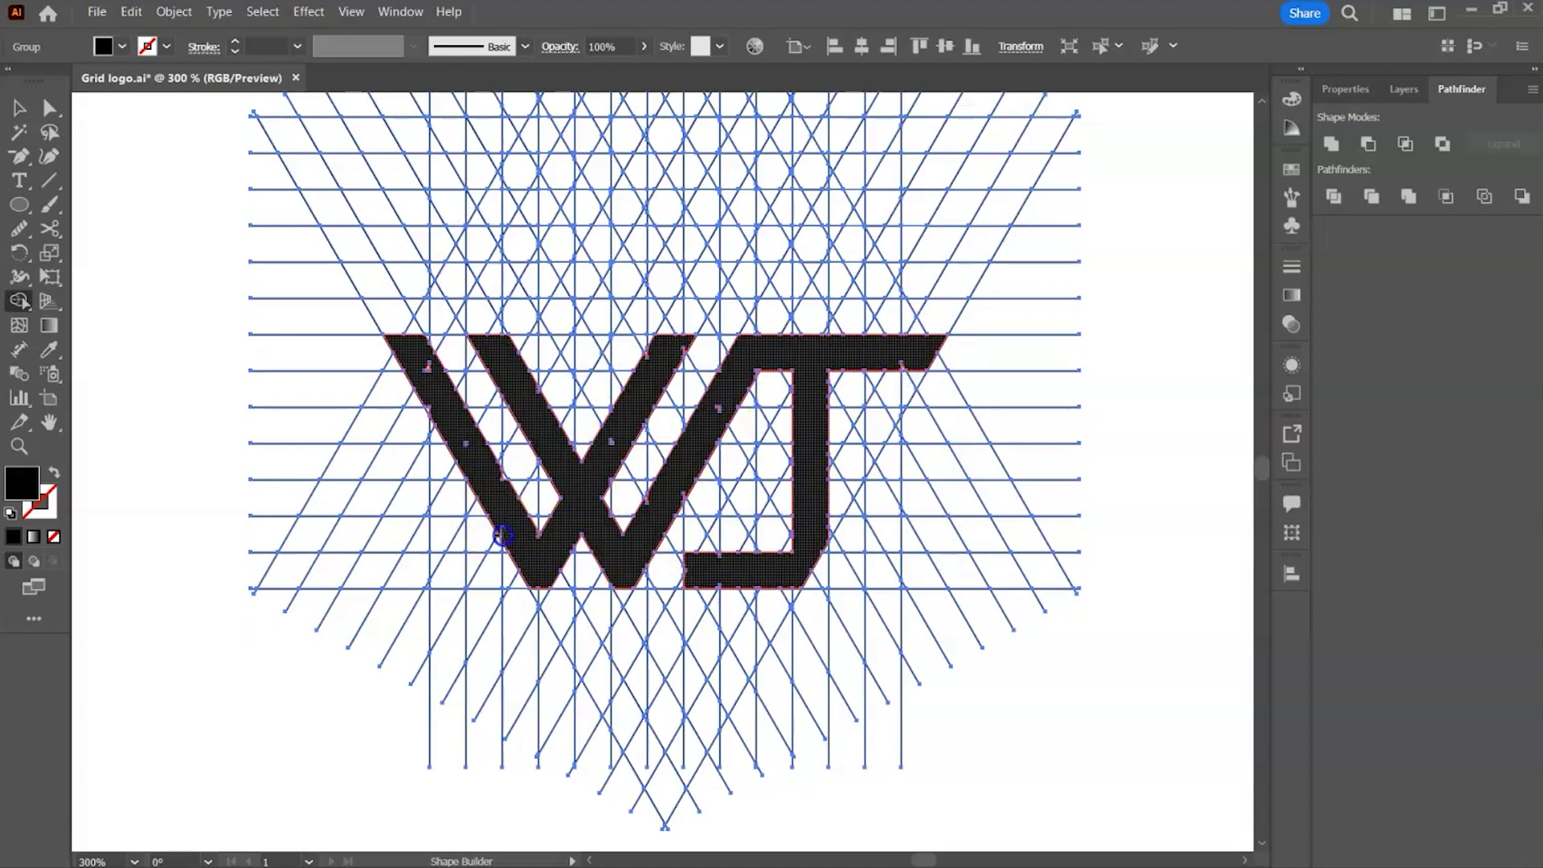
pyautogui.click(54, 472)
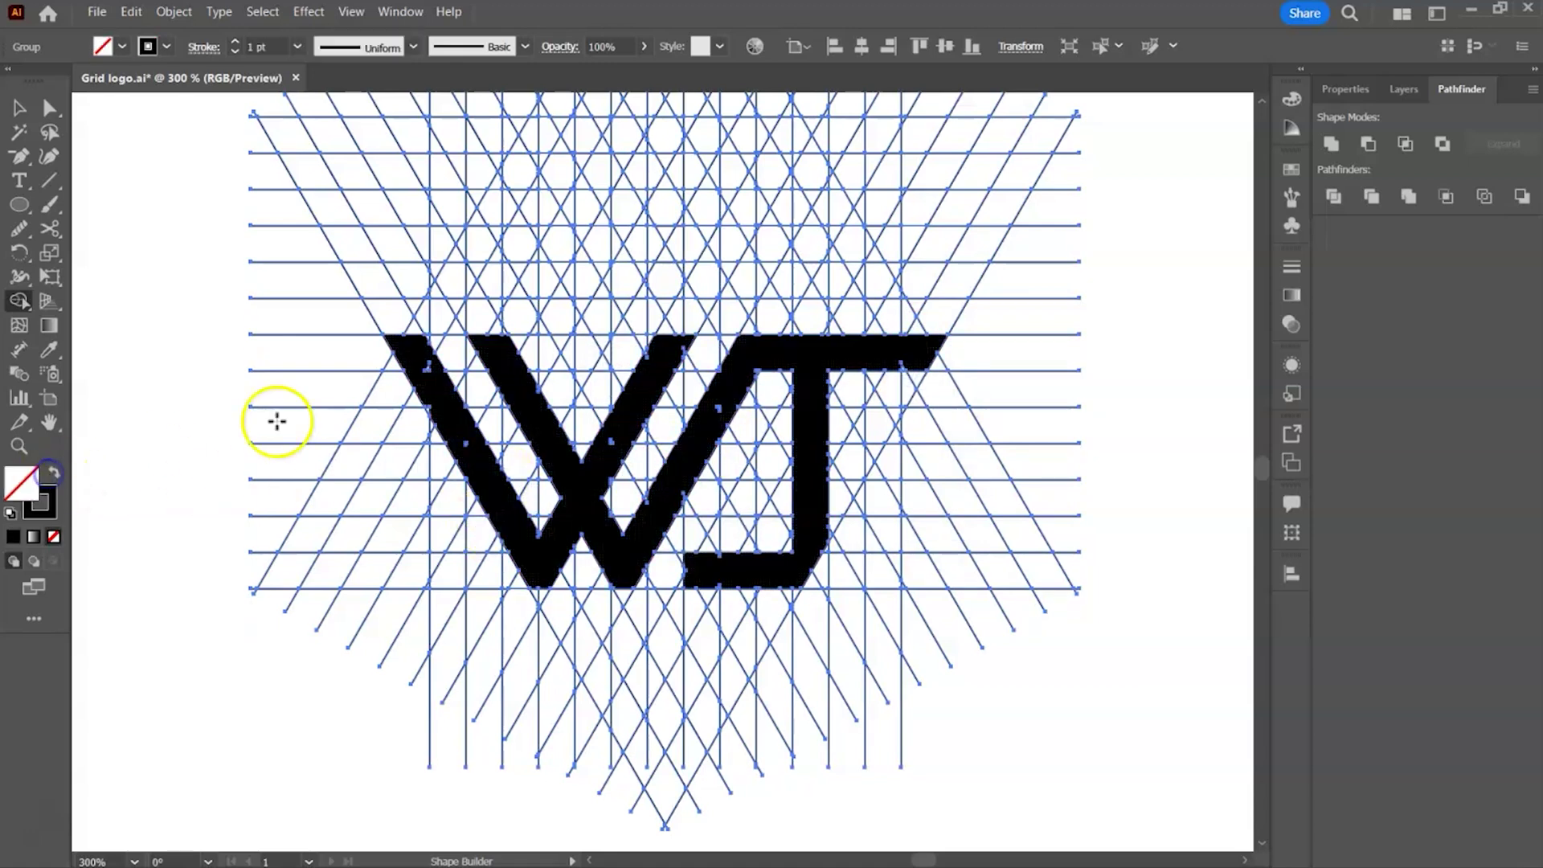
pyautogui.moveTo(418, 363); pyautogui.dragTo(434, 414)
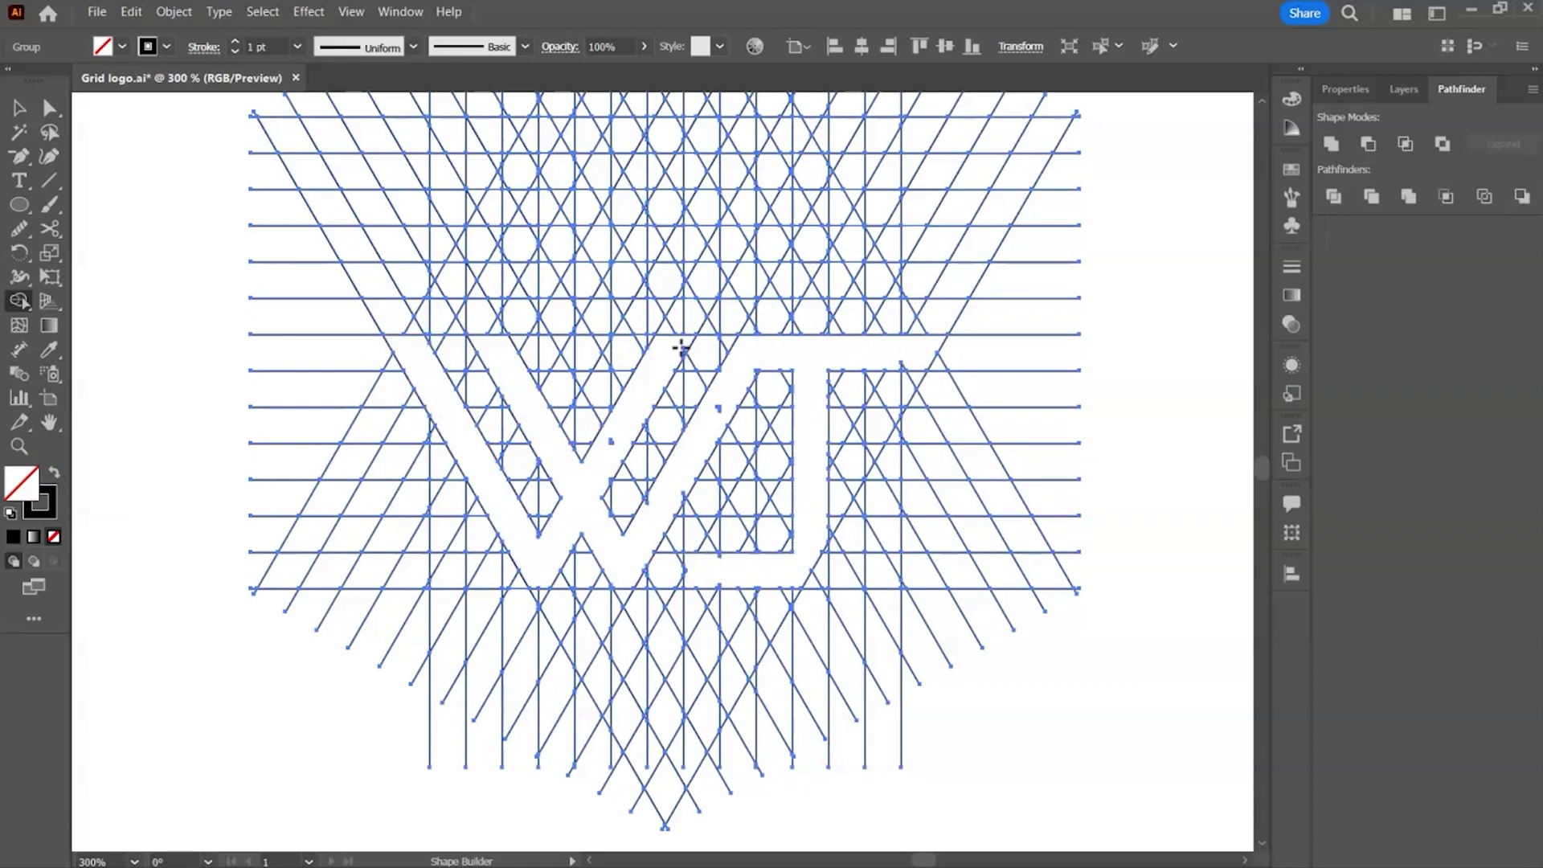
pyautogui.hotkey('shift', 'x')
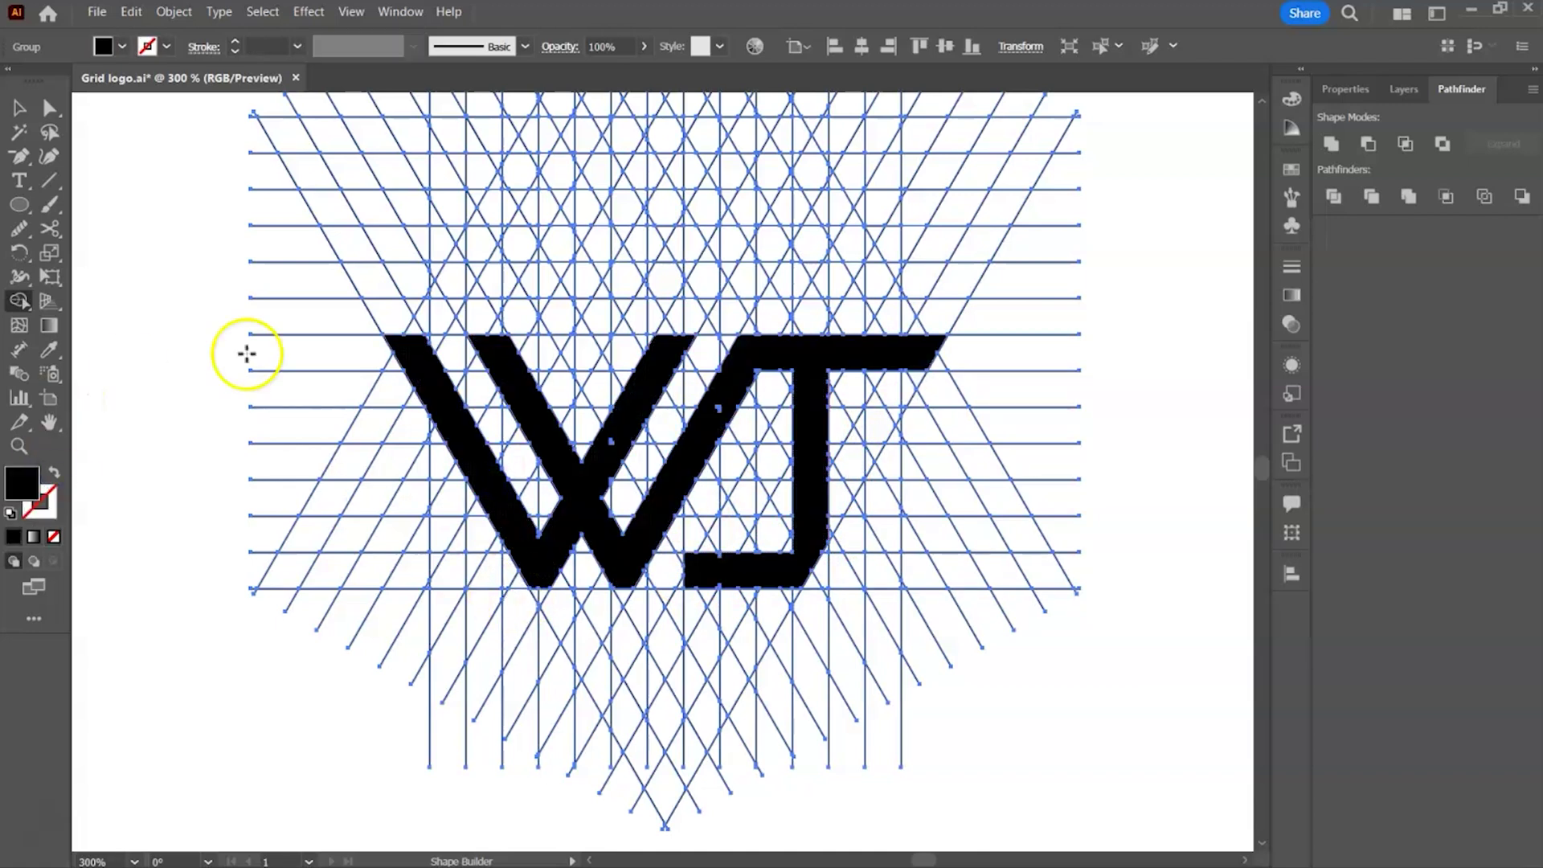
# Step: Ungroup the grid artwork and move the WJ logo off the grid to the empty area beside it
pyautogui.hotkey('ctrl', '1')
pyautogui.click(14, 113)
pyautogui.click(173, 12)
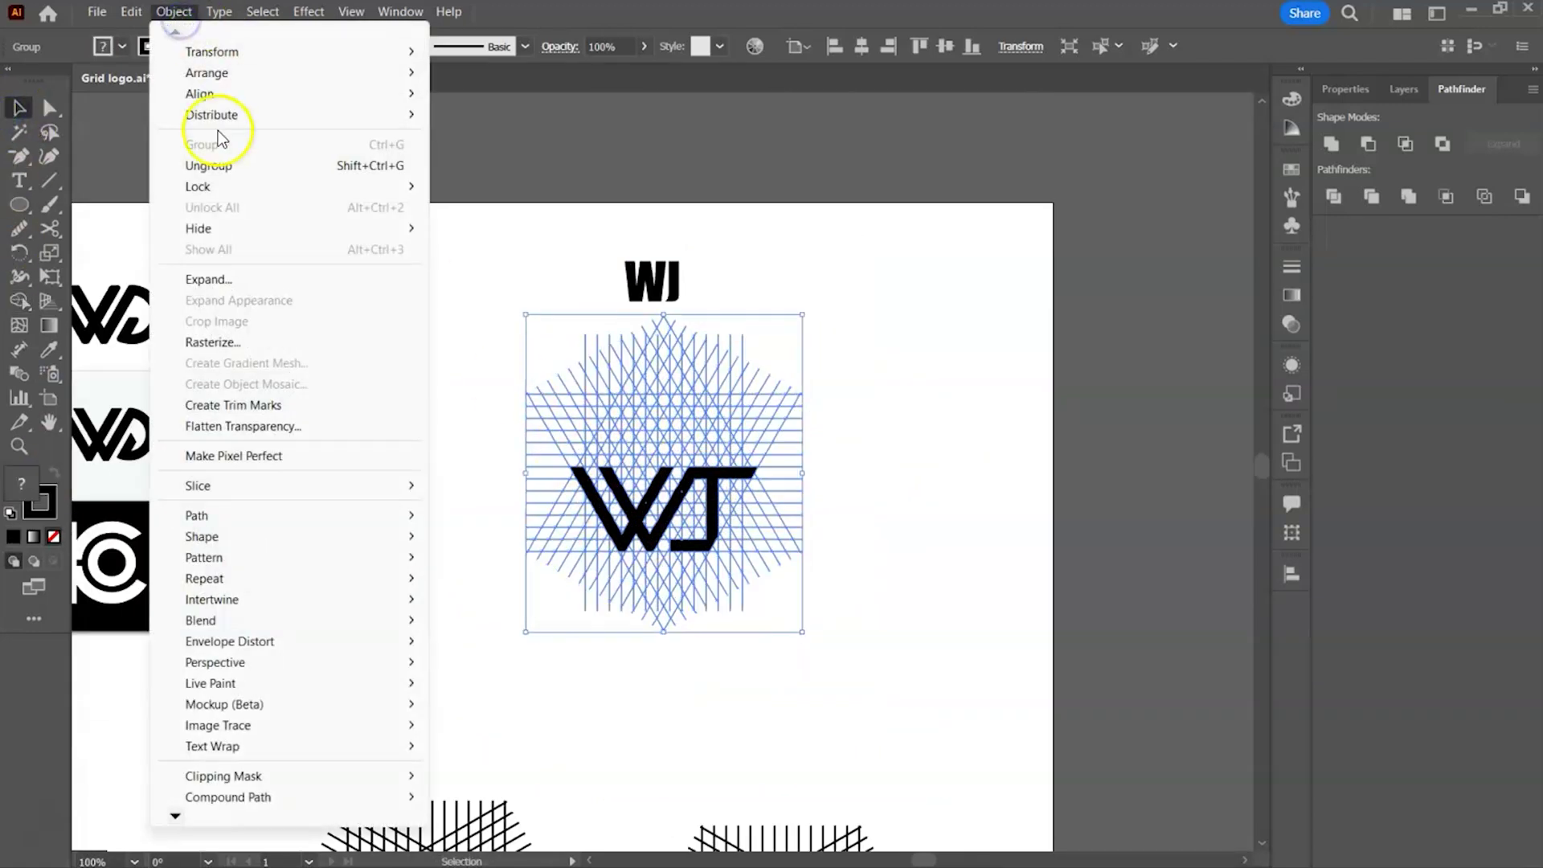
pyautogui.click(210, 163)
pyautogui.click(895, 491)
pyautogui.moveTo(668, 514); pyautogui.dragTo(857, 290)
# Step: Delete the leftover grid pieces and move the WJ logo back below the WJ text
pyautogui.moveTo(472, 383); pyautogui.dragTo(818, 518)
pyautogui.moveTo(479, 351); pyautogui.dragTo(814, 629)
pyautogui.press('Delete')
pyautogui.moveTo(811, 285); pyautogui.dragTo(583, 461)
pyautogui.click(764, 447)
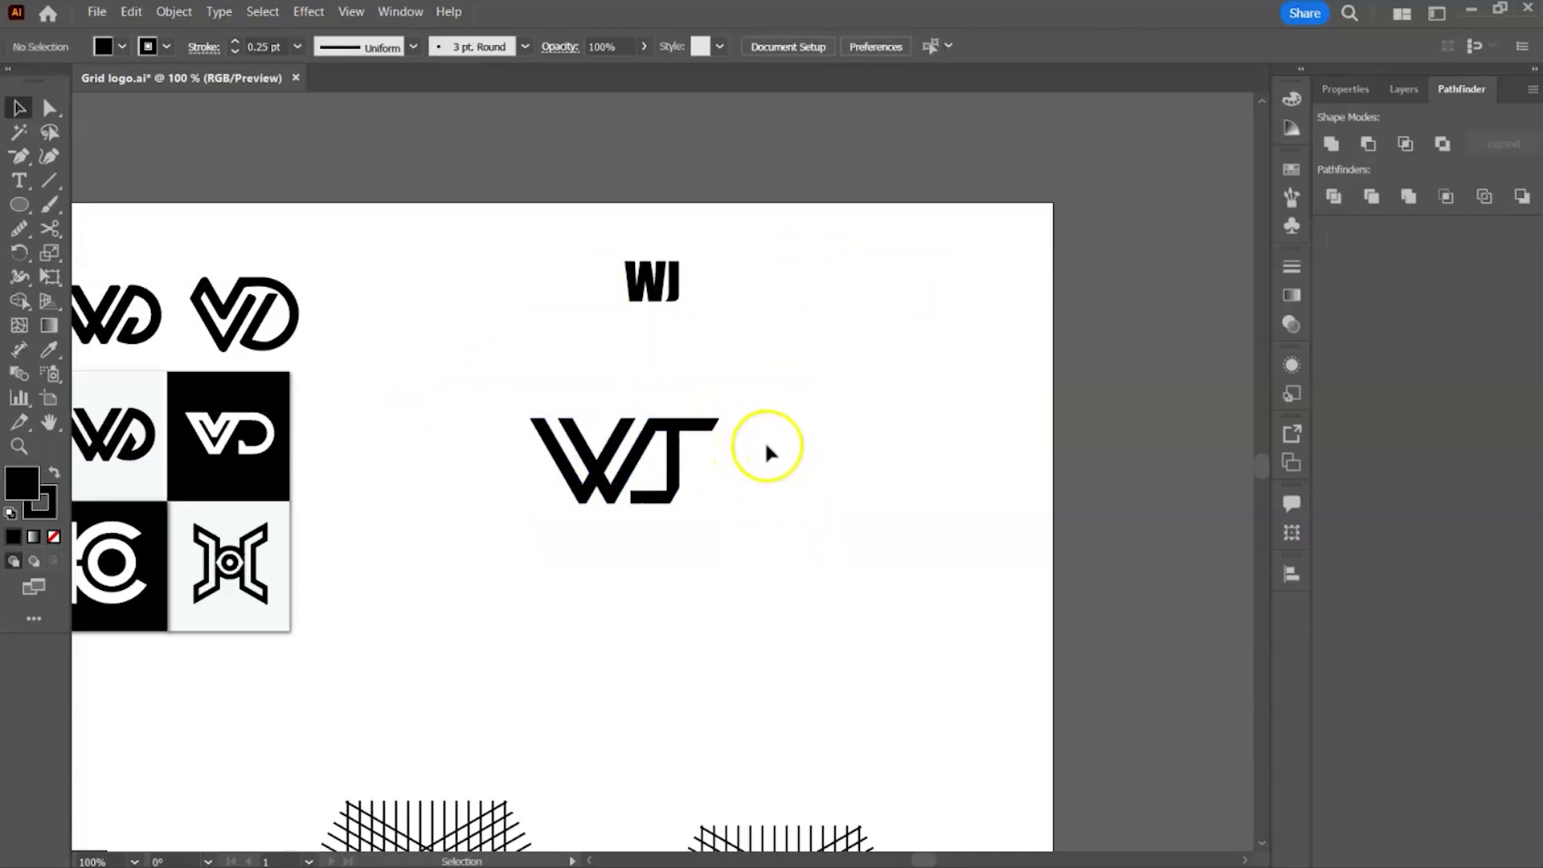
# Step: Draw a slanted line along the angled end of the J's top bar and set its stroke to 0.75 pt
pyautogui.scroll(2, 667, 450)
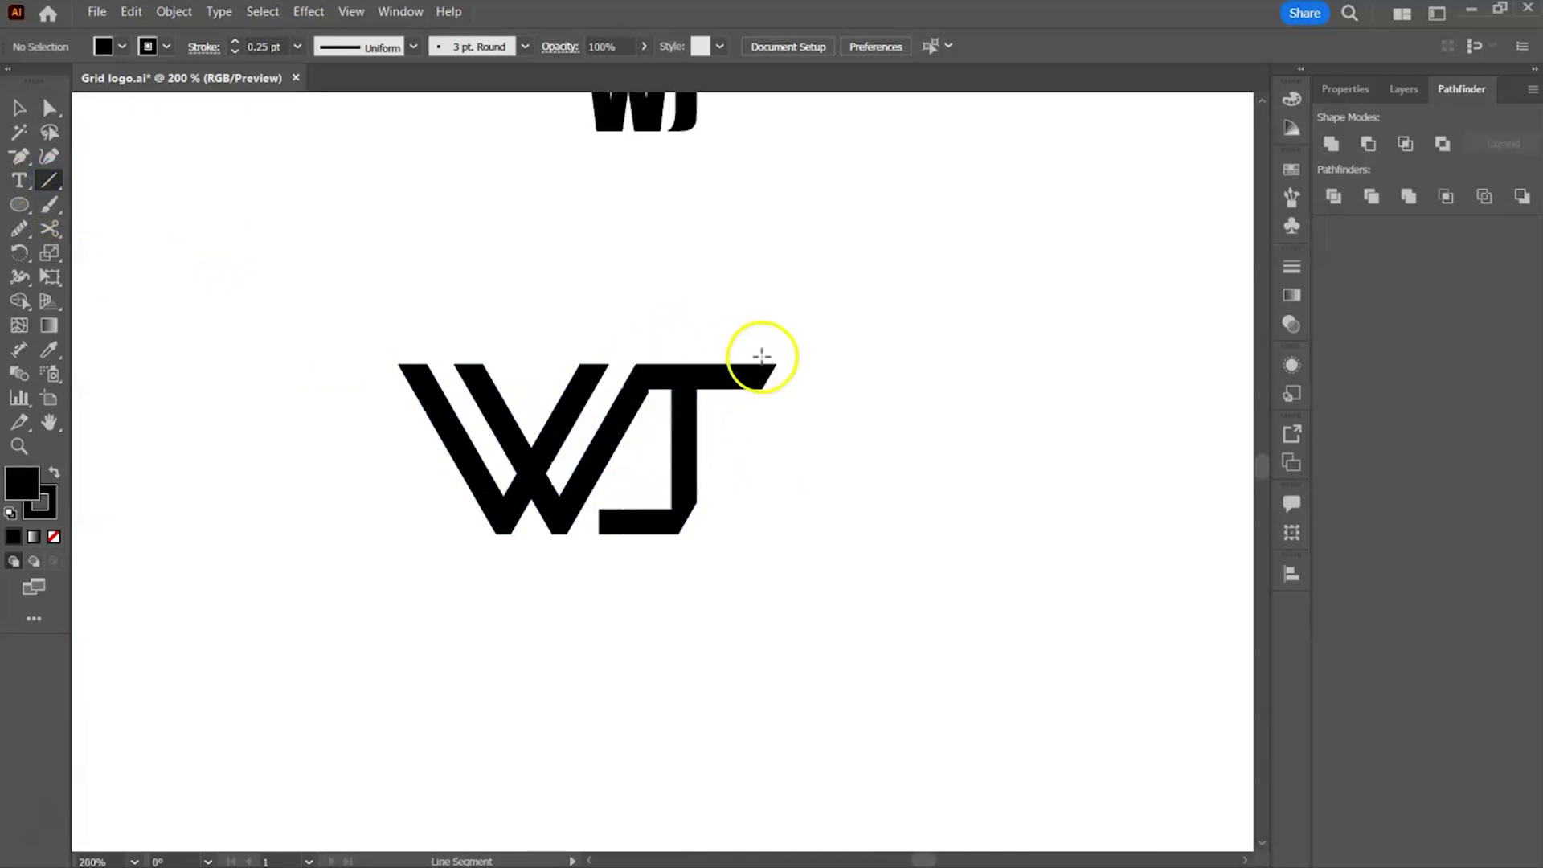
pyautogui.moveTo(781, 354); pyautogui.dragTo(753, 409)
pyautogui.click(235, 41)
pyautogui.click(235, 42)
pyautogui.click(17, 119)
pyautogui.click(781, 387)
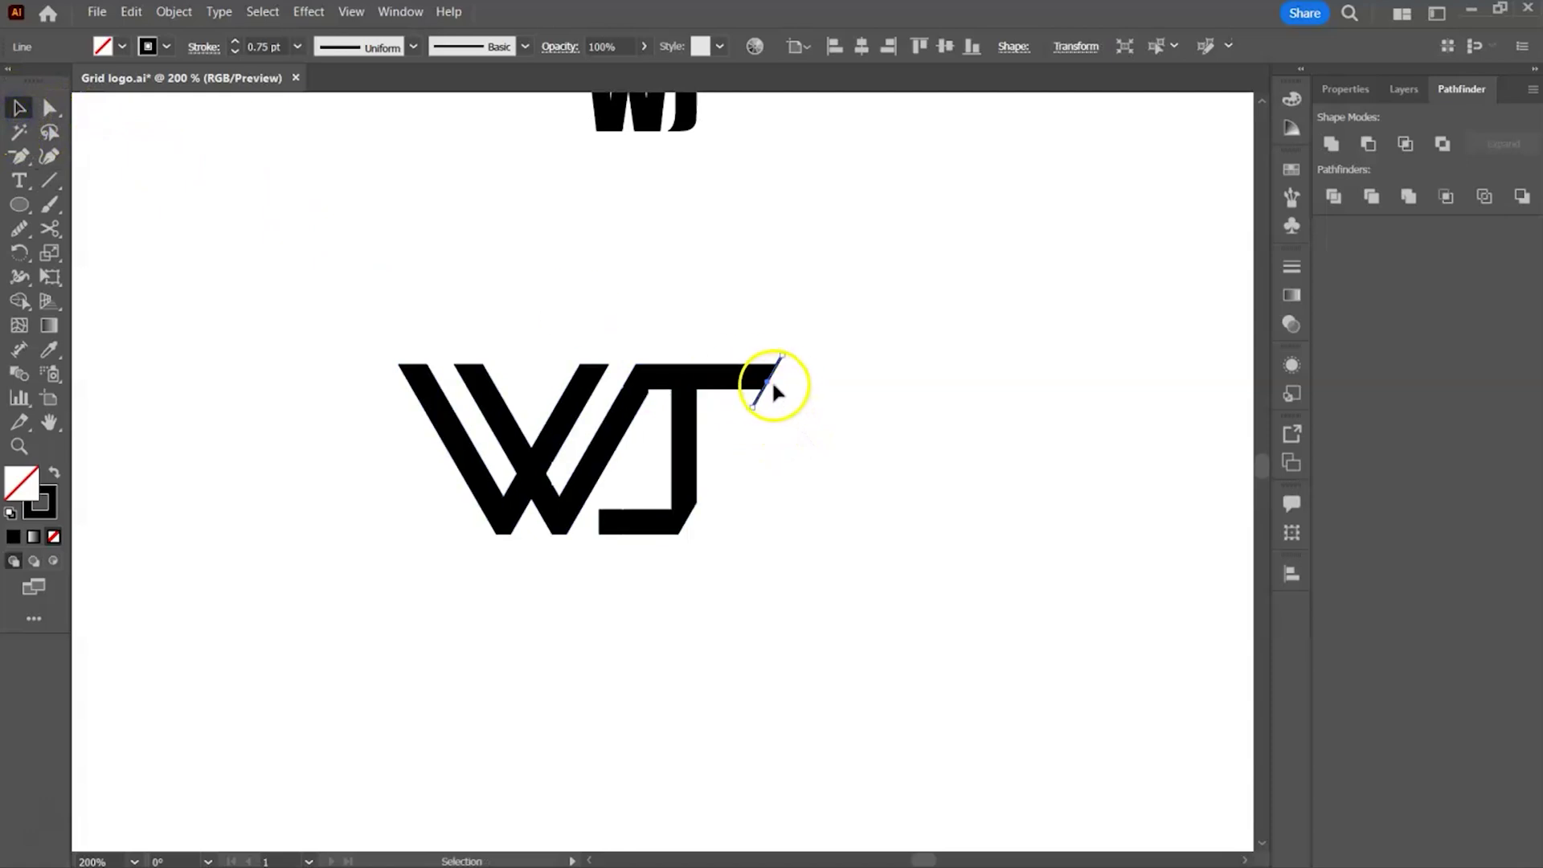
# Step: Shift the slanted line inward across the J's top bar, split the bar along it with Shape Builder, and delete the cut-off end
pyautogui.moveTo(767, 385); pyautogui.dragTo(746, 380)
pyautogui.moveTo(707, 328); pyautogui.dragTo(750, 383)
pyautogui.click(19, 301)
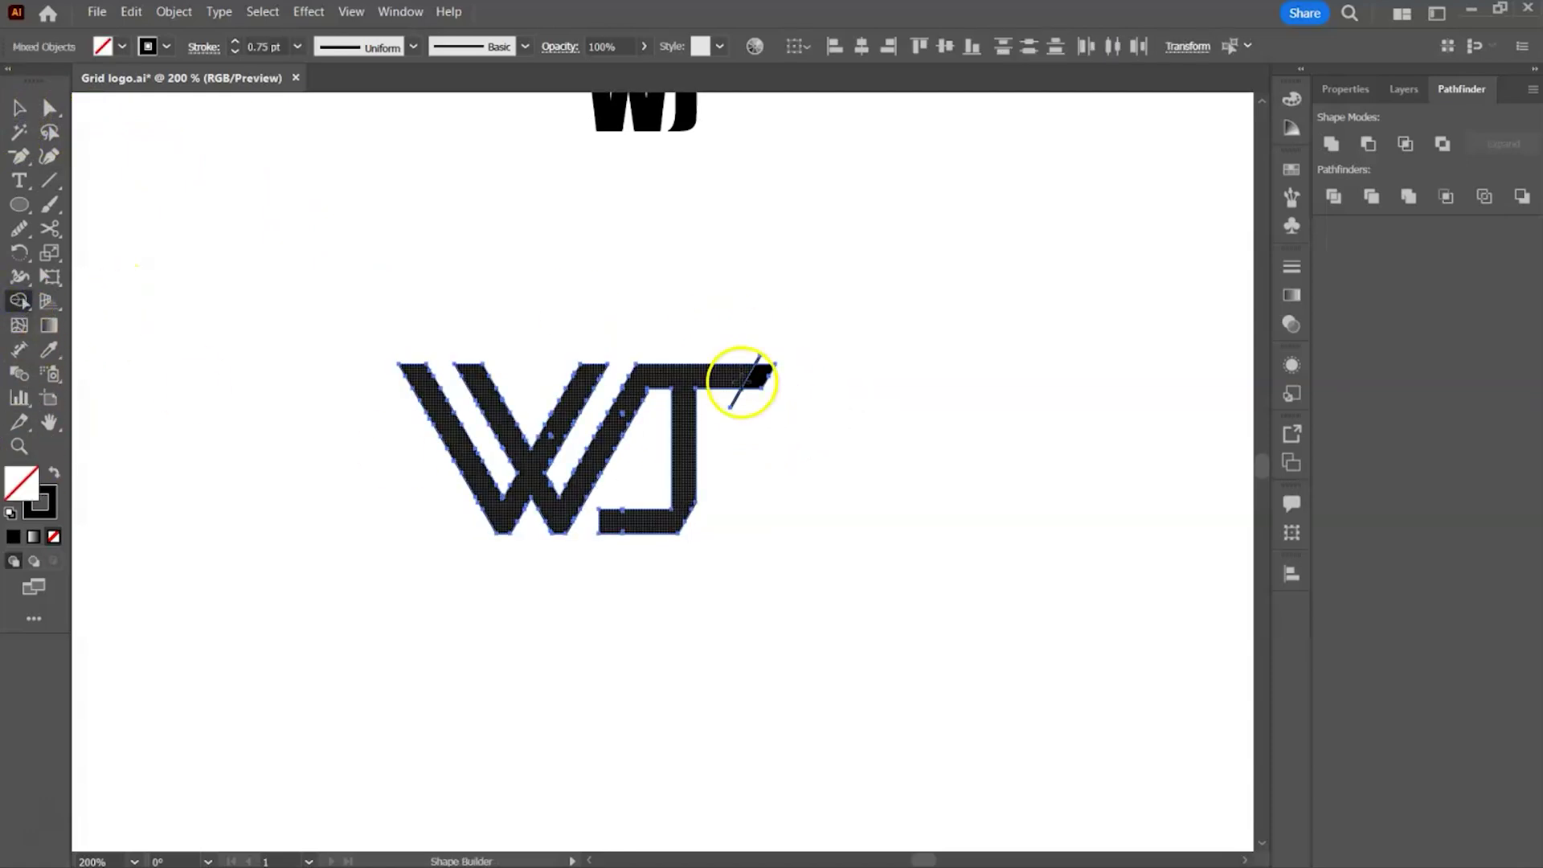
pyautogui.click(19, 108)
pyautogui.click(895, 427)
pyautogui.click(736, 402)
pyautogui.press('Delete')
# Step: Adjust the anchor point at the inner corner where the W's last arm meets the J's top bar
pyautogui.click(683, 425)
pyautogui.hotkey('ctrl', '=')
pyautogui.hotkey('ctrl', '=')
pyautogui.hotkey('ctrl', '=')
pyautogui.click(19, 157)
pyautogui.click(876, 287)
pyautogui.hotkey('ctrl', 'z')
pyautogui.click(50, 108)
pyautogui.moveTo(881, 288); pyautogui.dragTo(887, 287)
# Step: Remove the extra anchor points from the W's crossing and from the J's stem and foot
pyautogui.click(13, 157)
pyautogui.click(592, 506)
pyautogui.click(592, 576)
pyautogui.click(807, 722)
pyautogui.click(941, 469)
pyautogui.click(807, 717)
# Step: Thicken the WJ logo's stroke, then expand the fill and stroke and unite everything into one shape
pyautogui.click(19, 107)
pyautogui.click(235, 41)
pyautogui.click(235, 41)
pyautogui.click(191, 24)
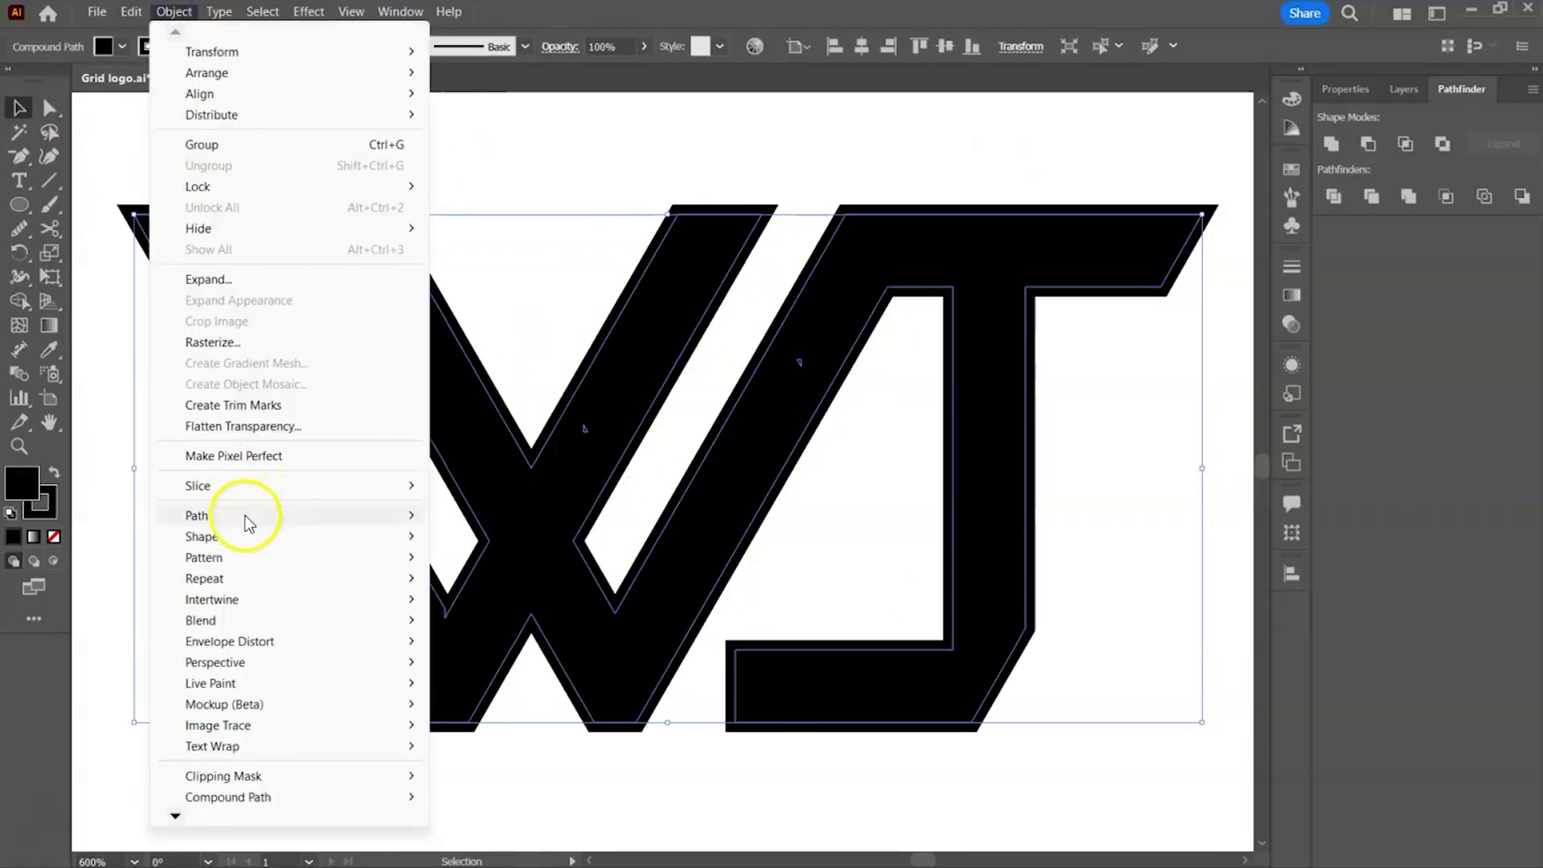
pyautogui.click(258, 278)
pyautogui.press('Return')
pyautogui.click(1330, 144)
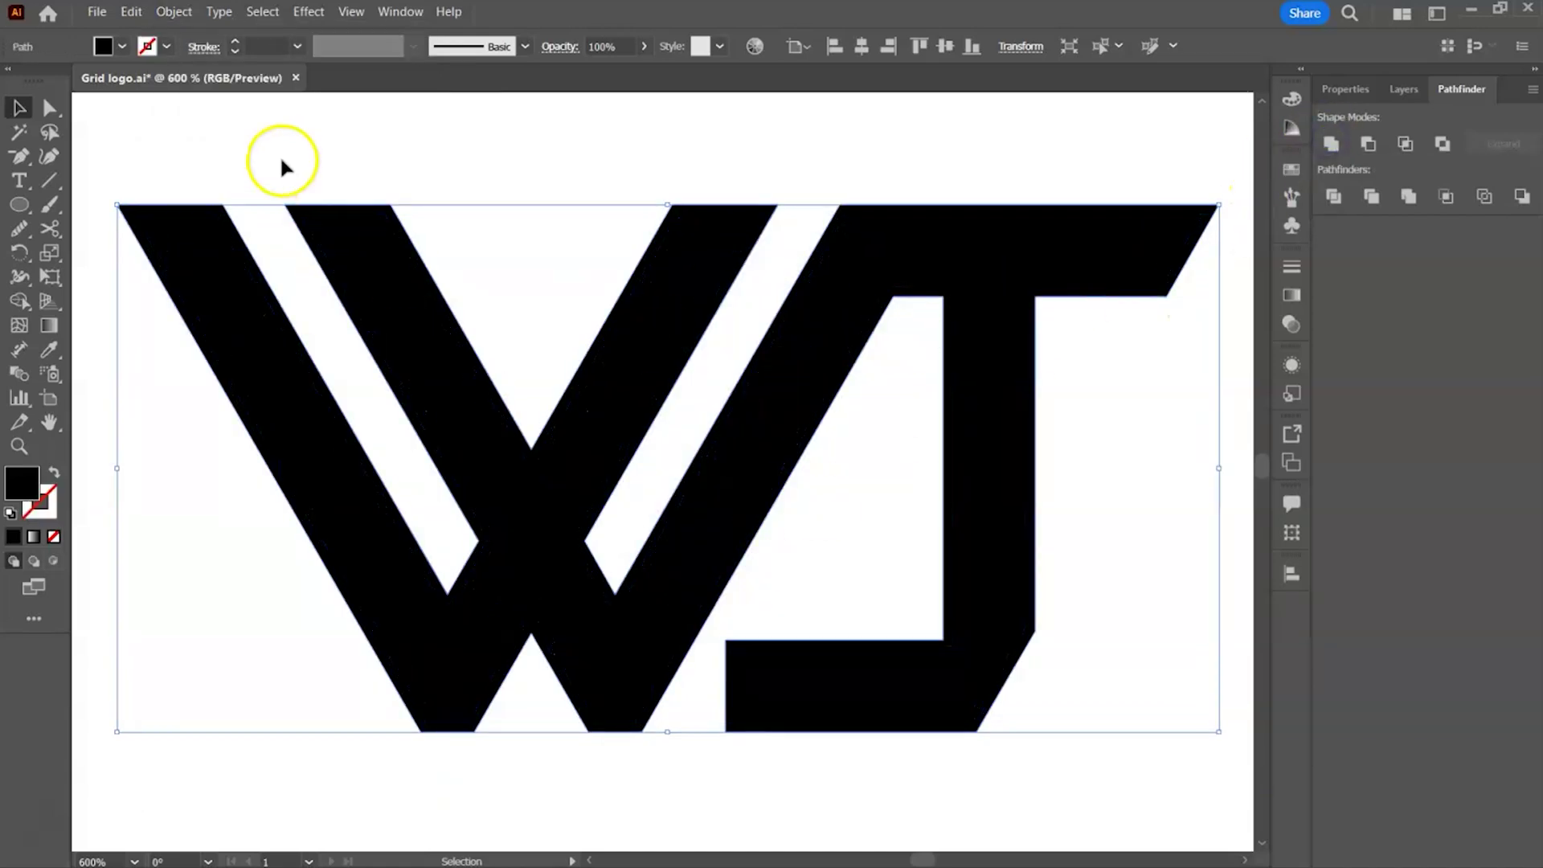
# Step: Return to 100% zoom and move the finished WJ logo aside
pyautogui.click(313, 151)
pyautogui.hotkey('ctrl', '1')
pyautogui.moveTo(666, 470); pyautogui.dragTo(372, 666)
pyautogui.moveTo(458, 687); pyautogui.dragTo(431, 675)
# Step: Merge a one-column vertical strip of the KO grid into the K's stem with Shape Builder
pyautogui.moveTo(678, 438); pyautogui.dragTo(678, 639)
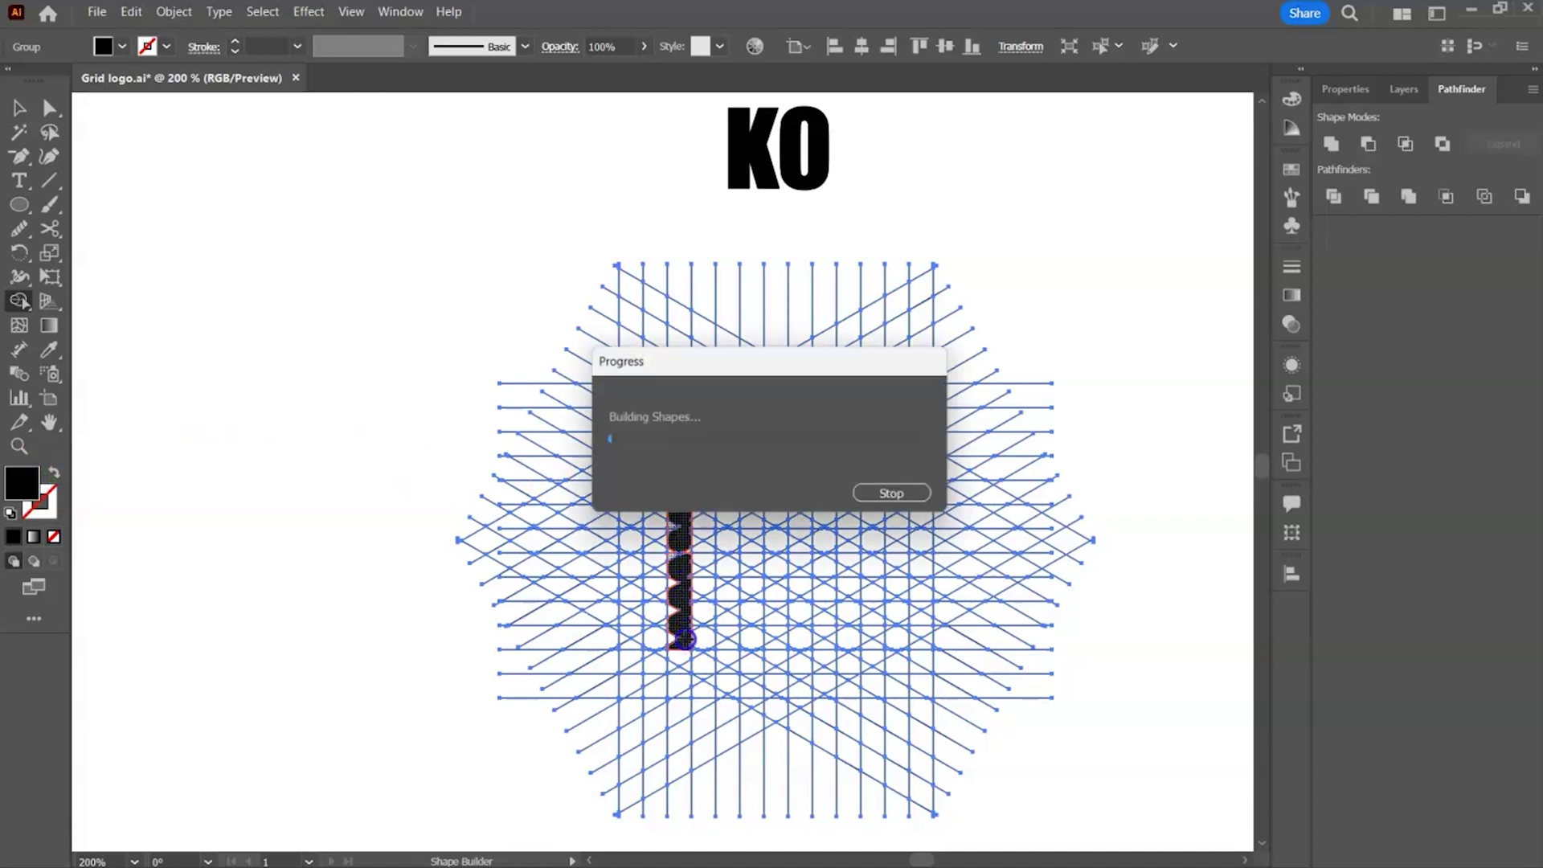
pyautogui.hotkey('ctrl', '=')
pyautogui.hotkey('ctrl', '=')
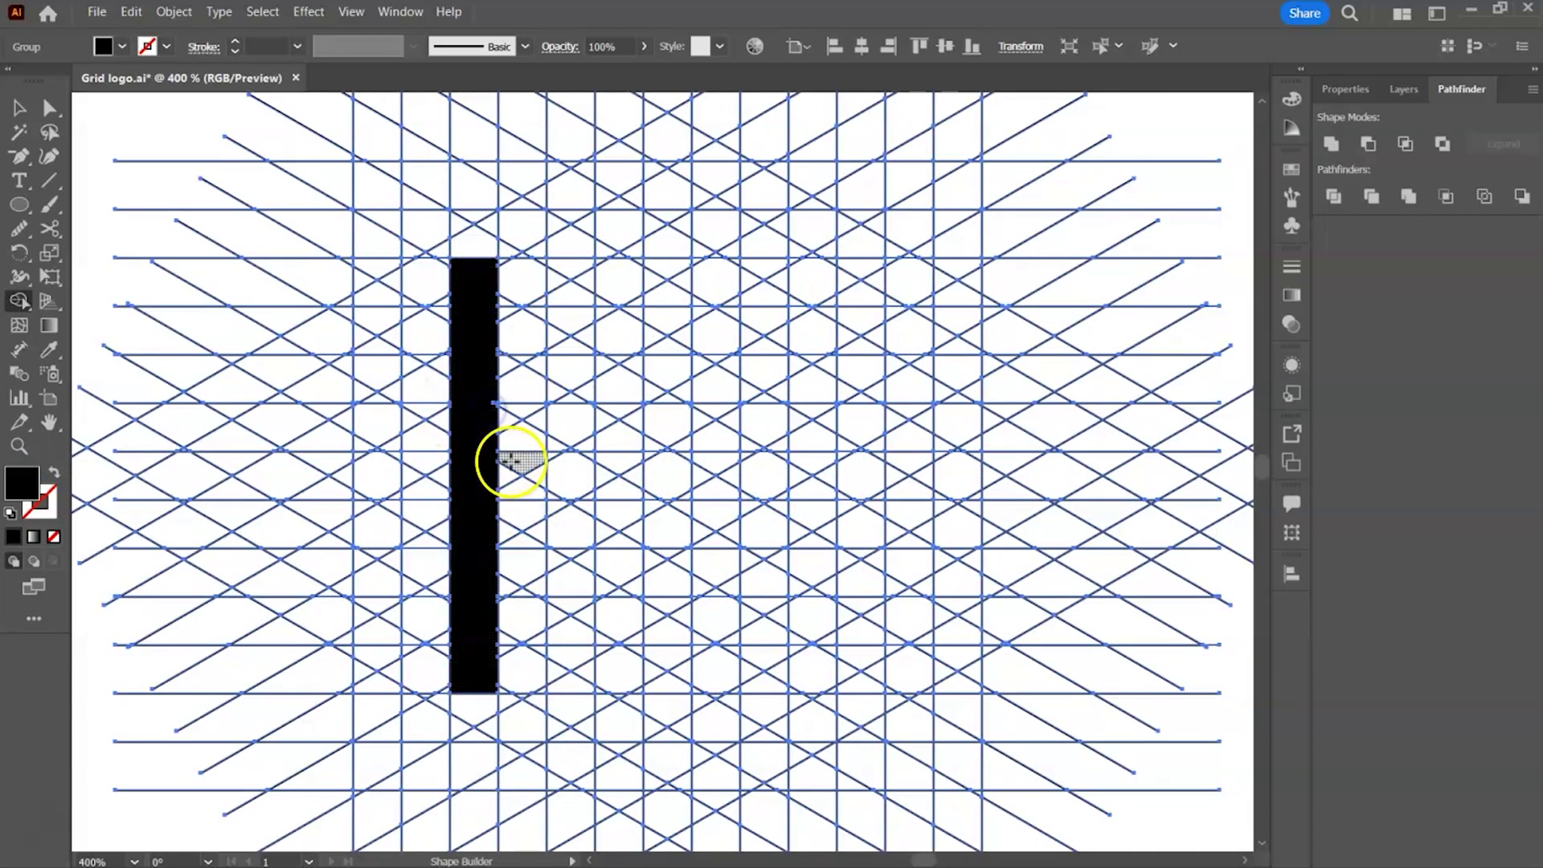
# Step: Draw a circle beside the K's stem, fit its edges to the grid lines, and remove its fill
pyautogui.click(13, 112)
pyautogui.click(20, 205)
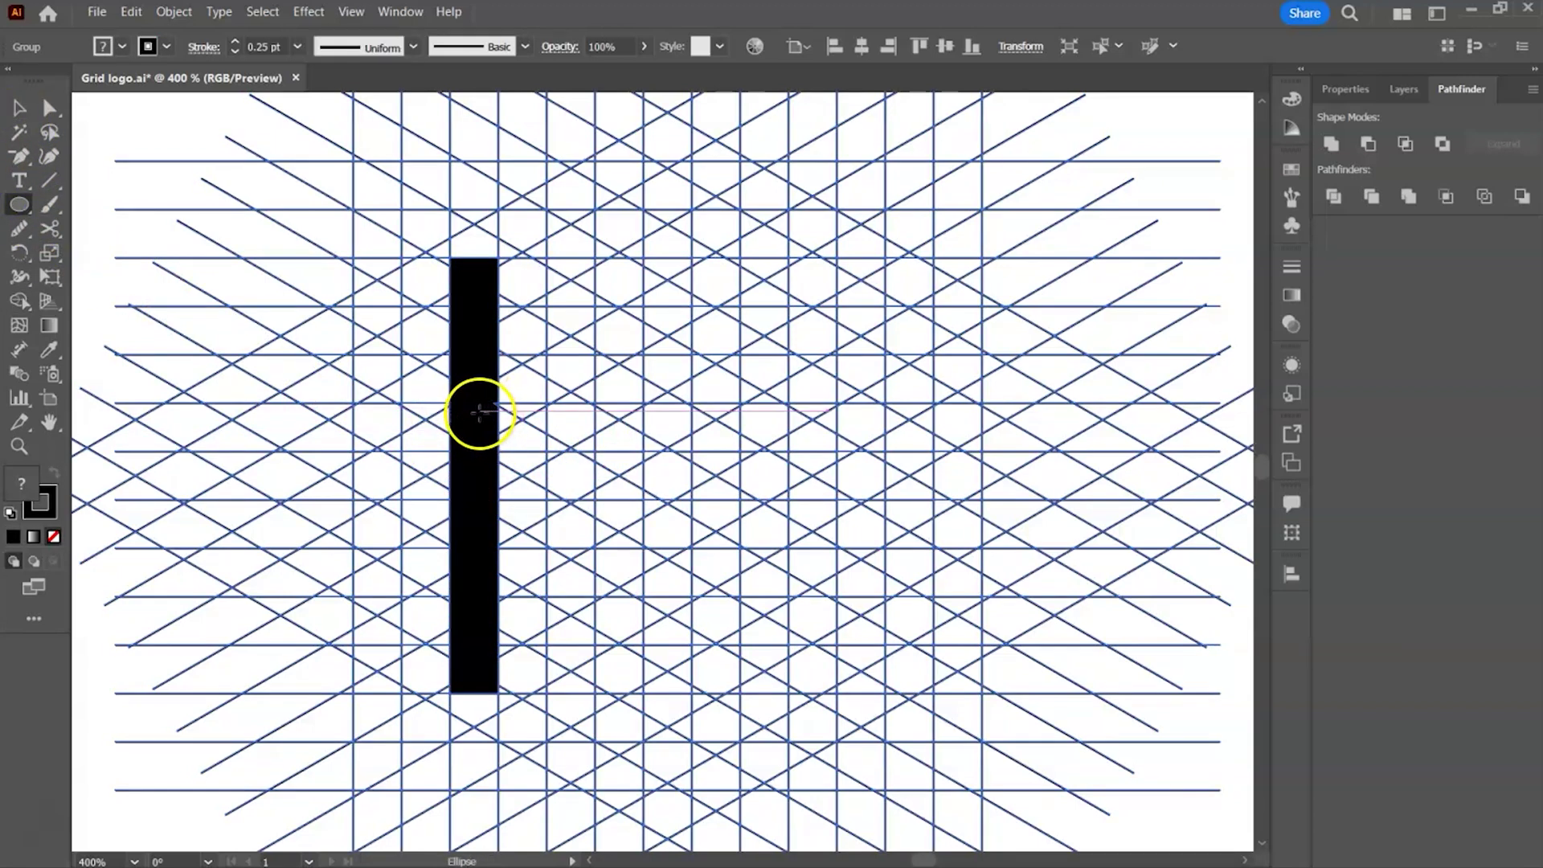
pyautogui.moveTo(479, 414); pyautogui.dragTo(797, 556)
pyautogui.press('v')
pyautogui.moveTo(642, 577); pyautogui.dragTo(603, 473)
pyautogui.moveTo(602, 310); pyautogui.dragTo(603, 304)
pyautogui.moveTo(602, 634); pyautogui.dragTo(602, 644)
pyautogui.moveTo(765, 474); pyautogui.dragTo(783, 473)
pyautogui.moveTo(612, 474); pyautogui.dragTo(621, 474)
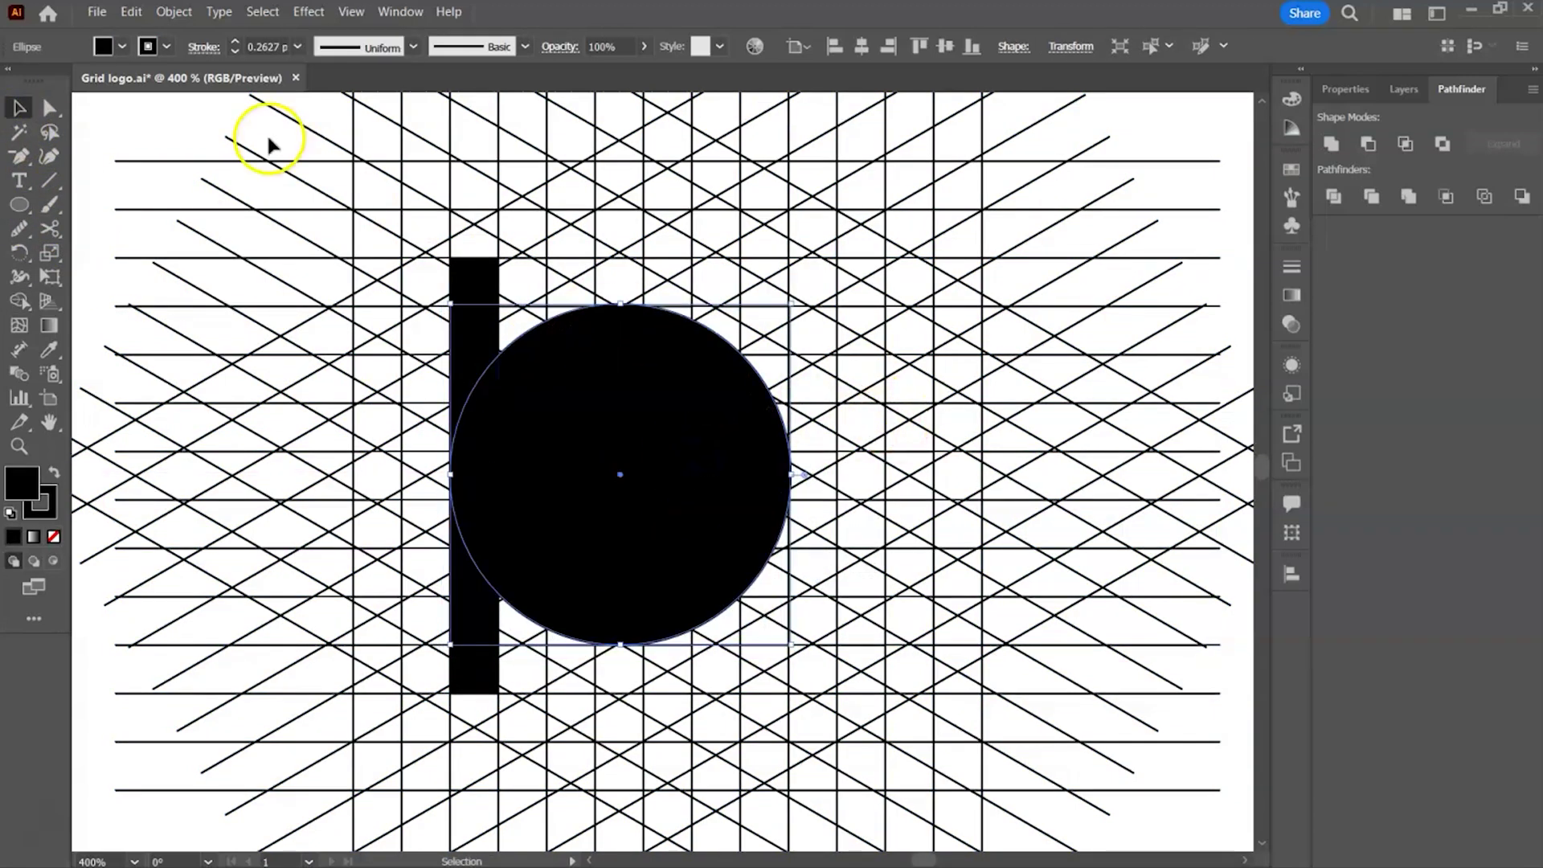
pyautogui.click(53, 537)
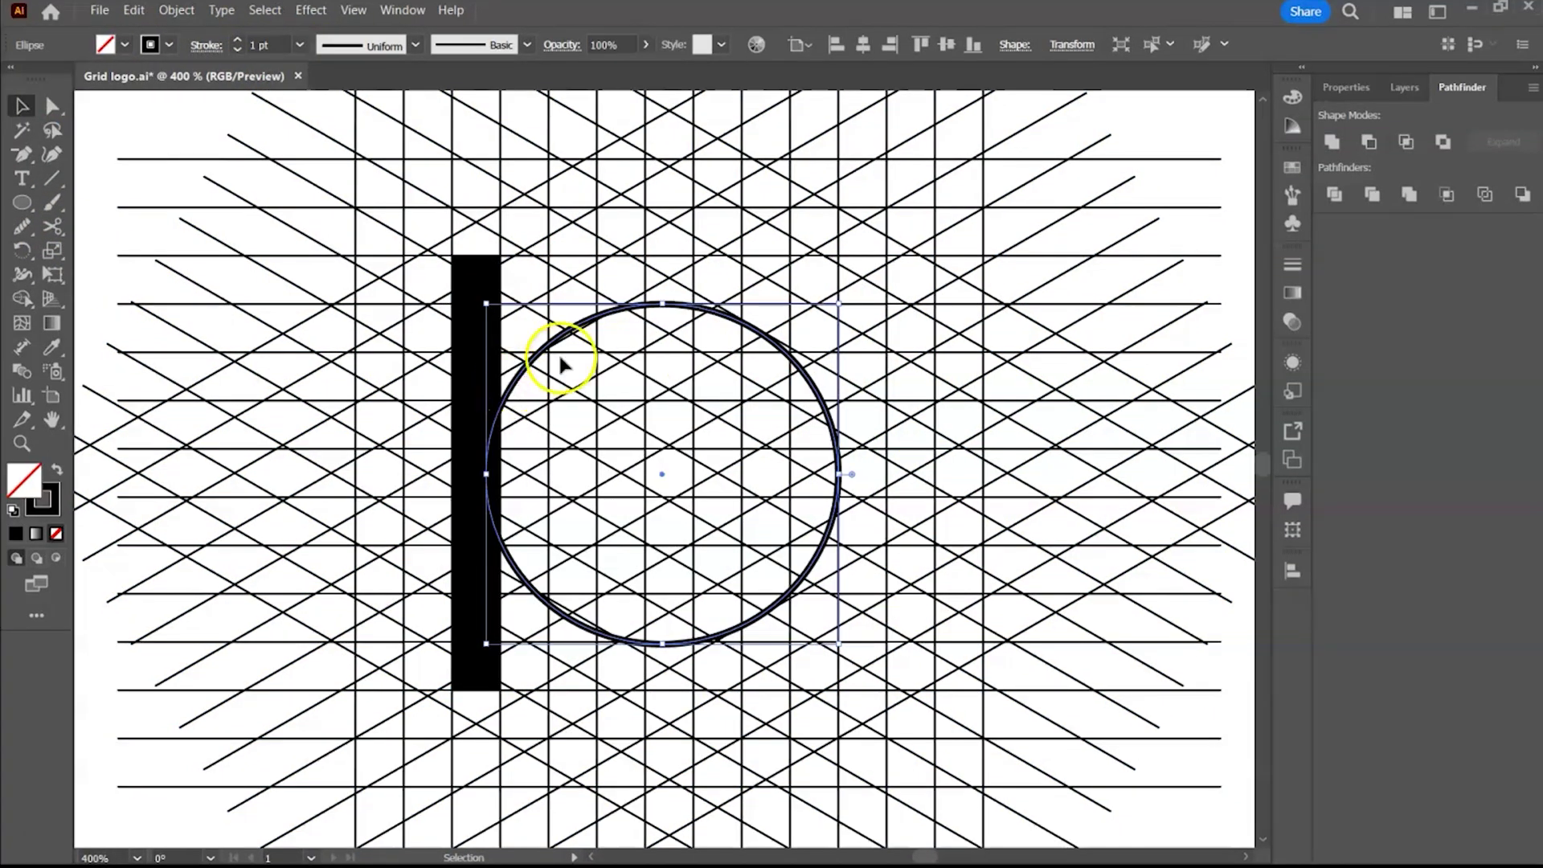
# Step: Paste two copies of the circle in place, scale them into smaller concentric rings, and set their stroke to 1 pt
pyautogui.hotkey('ctrl', 'c')
pyautogui.hotkey('ctrl', 'f')
pyautogui.moveTo(837, 304); pyautogui.dragTo(744, 386)
pyautogui.hotkey('ctrl', 'f')
pyautogui.click(571, 386)
pyautogui.click(236, 40)
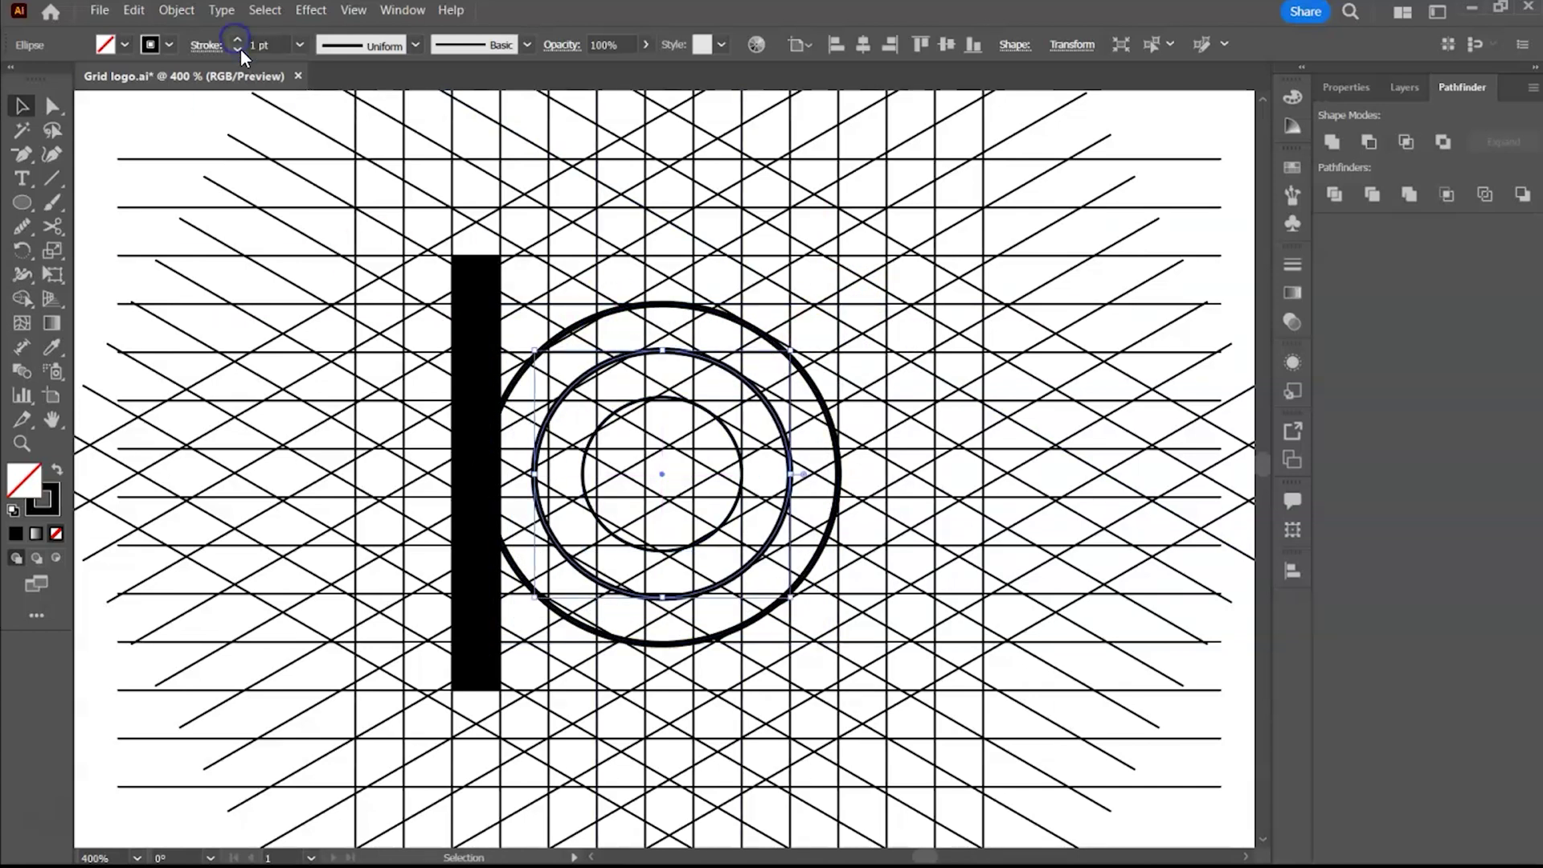
# Step: Select the grid, stem and circles, and merge the outer ring's upper and lower arcs with the K's stem using Shape Builder
pyautogui.click(509, 311)
pyautogui.hotkey('ctrl', '-')
pyautogui.hotkey('ctrl', '-')
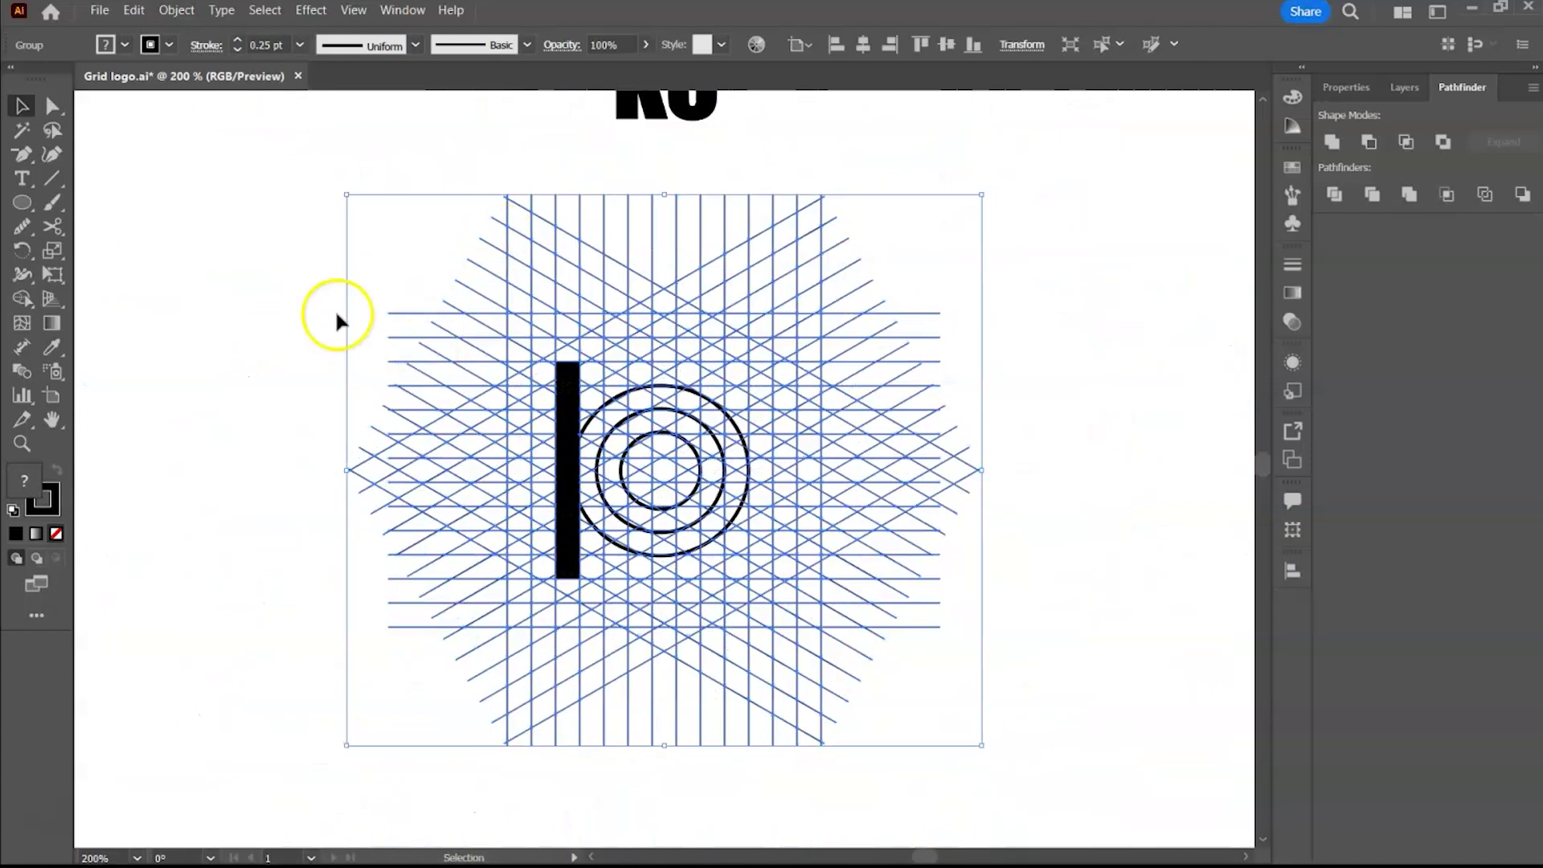
pyautogui.press('a')
pyautogui.hotkey('ctrl', 'a')
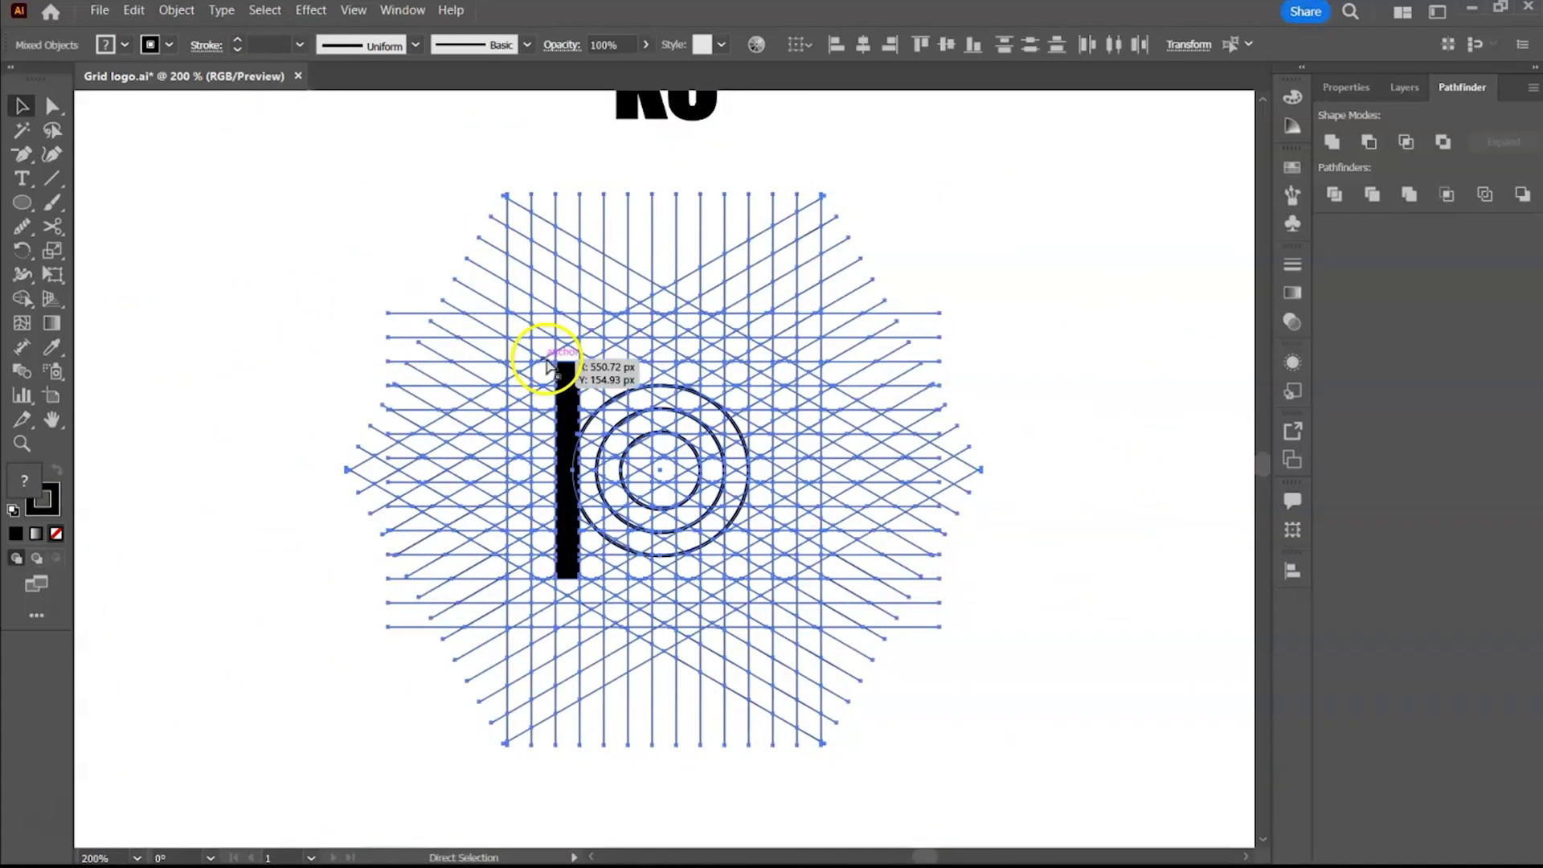
pyautogui.hotkey('ctrl', '+')
pyautogui.hotkey('ctrl', '+')
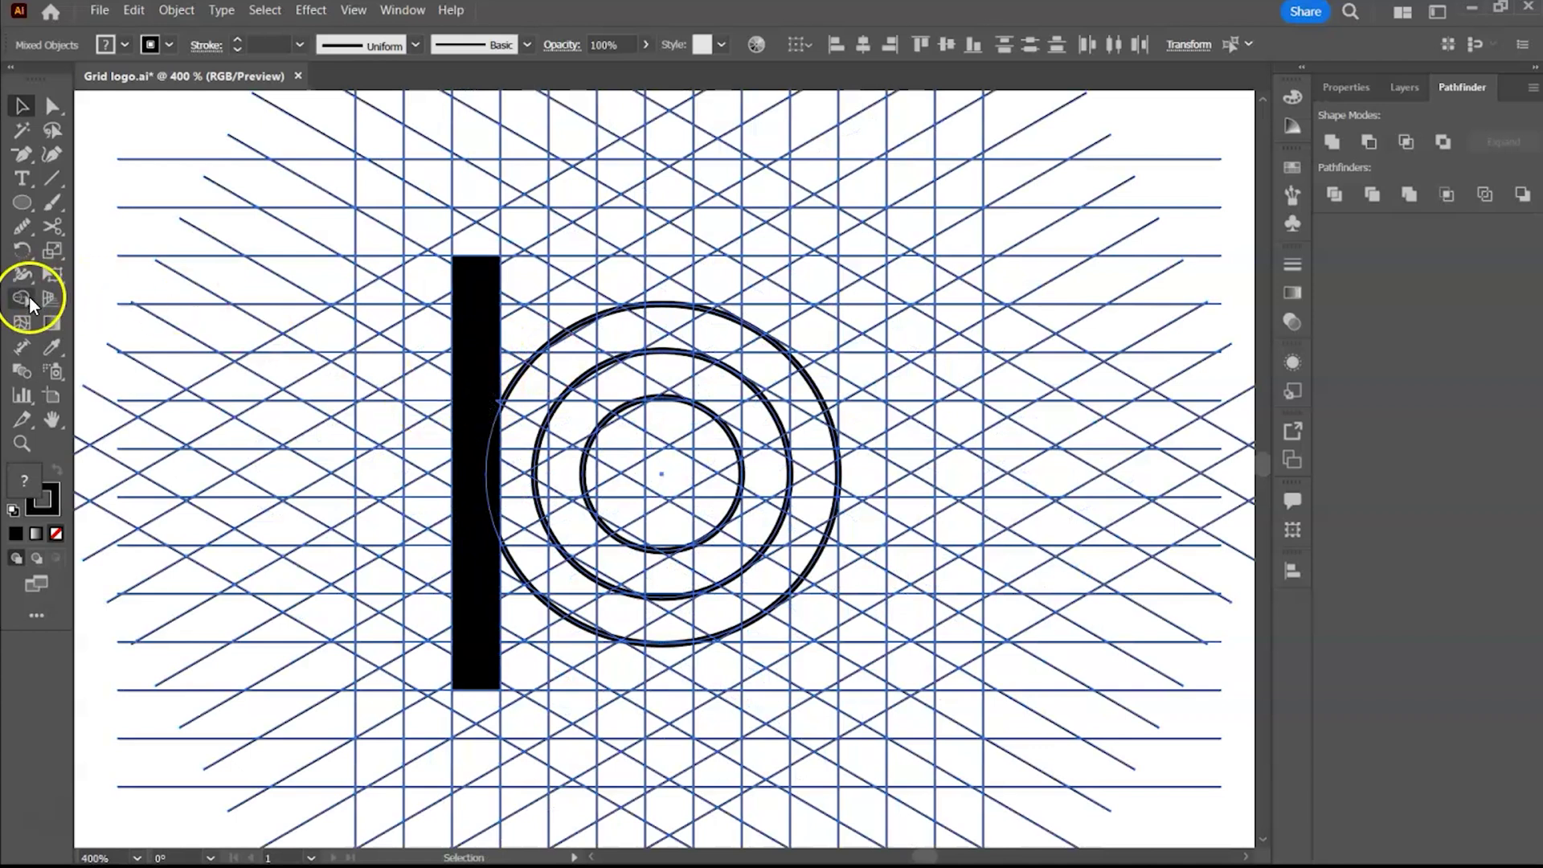
pyautogui.click(30, 296)
pyautogui.click(57, 470)
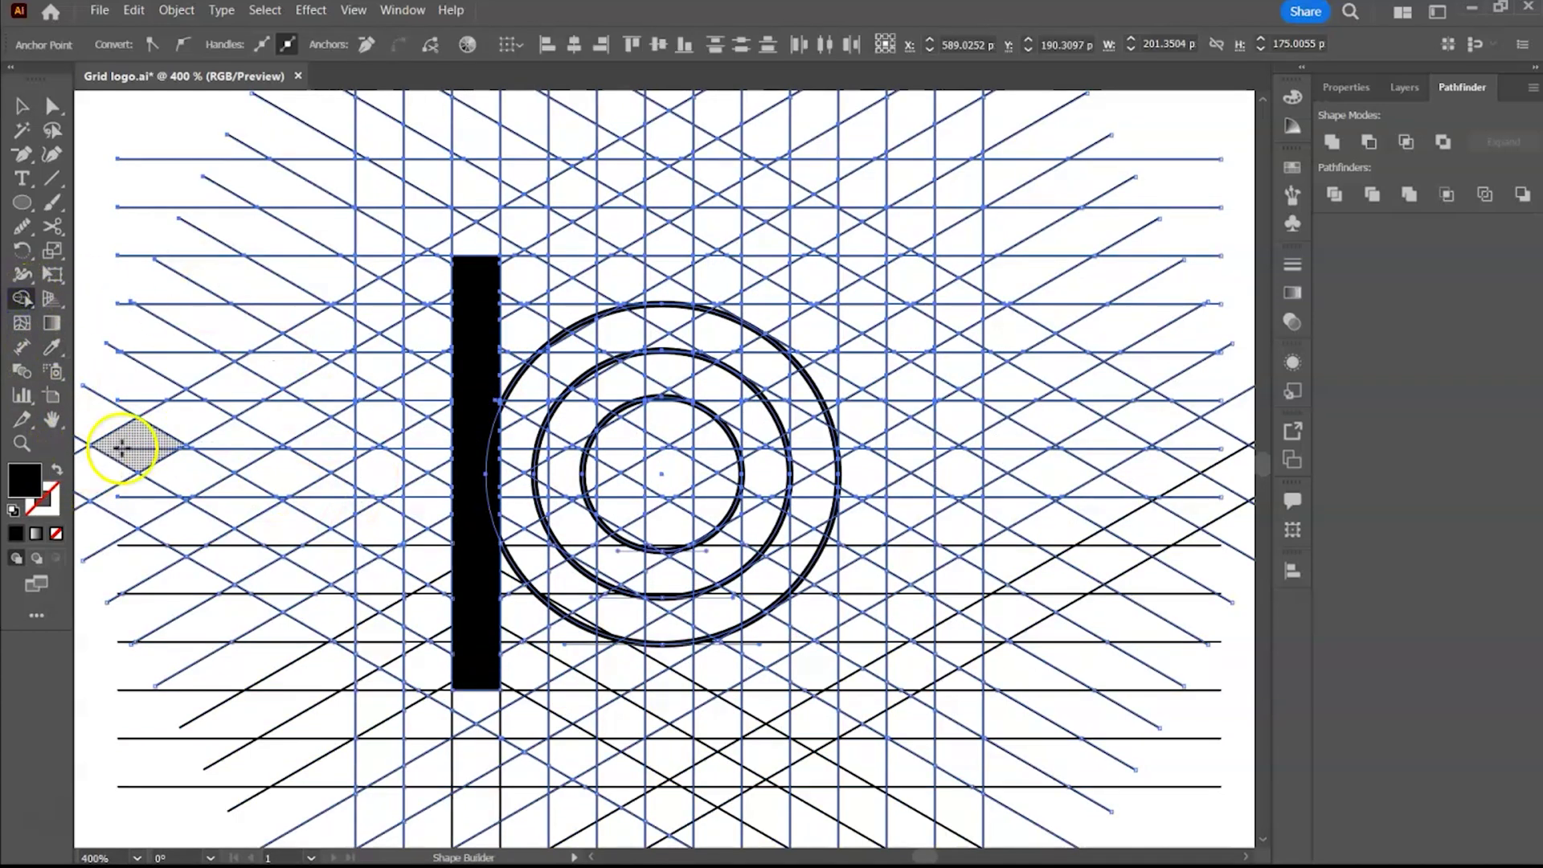
pyautogui.moveTo(490, 438)
pyautogui.mouseDown()
pyautogui.moveTo(562, 362)
pyautogui.moveTo(535, 395)
pyautogui.mouseUp()
pyautogui.moveTo(586, 351)
pyautogui.mouseDown()
pyautogui.moveTo(552, 372)
pyautogui.moveTo(510, 510)
pyautogui.moveTo(740, 327)
pyautogui.moveTo(800, 354)
pyautogui.mouseUp()
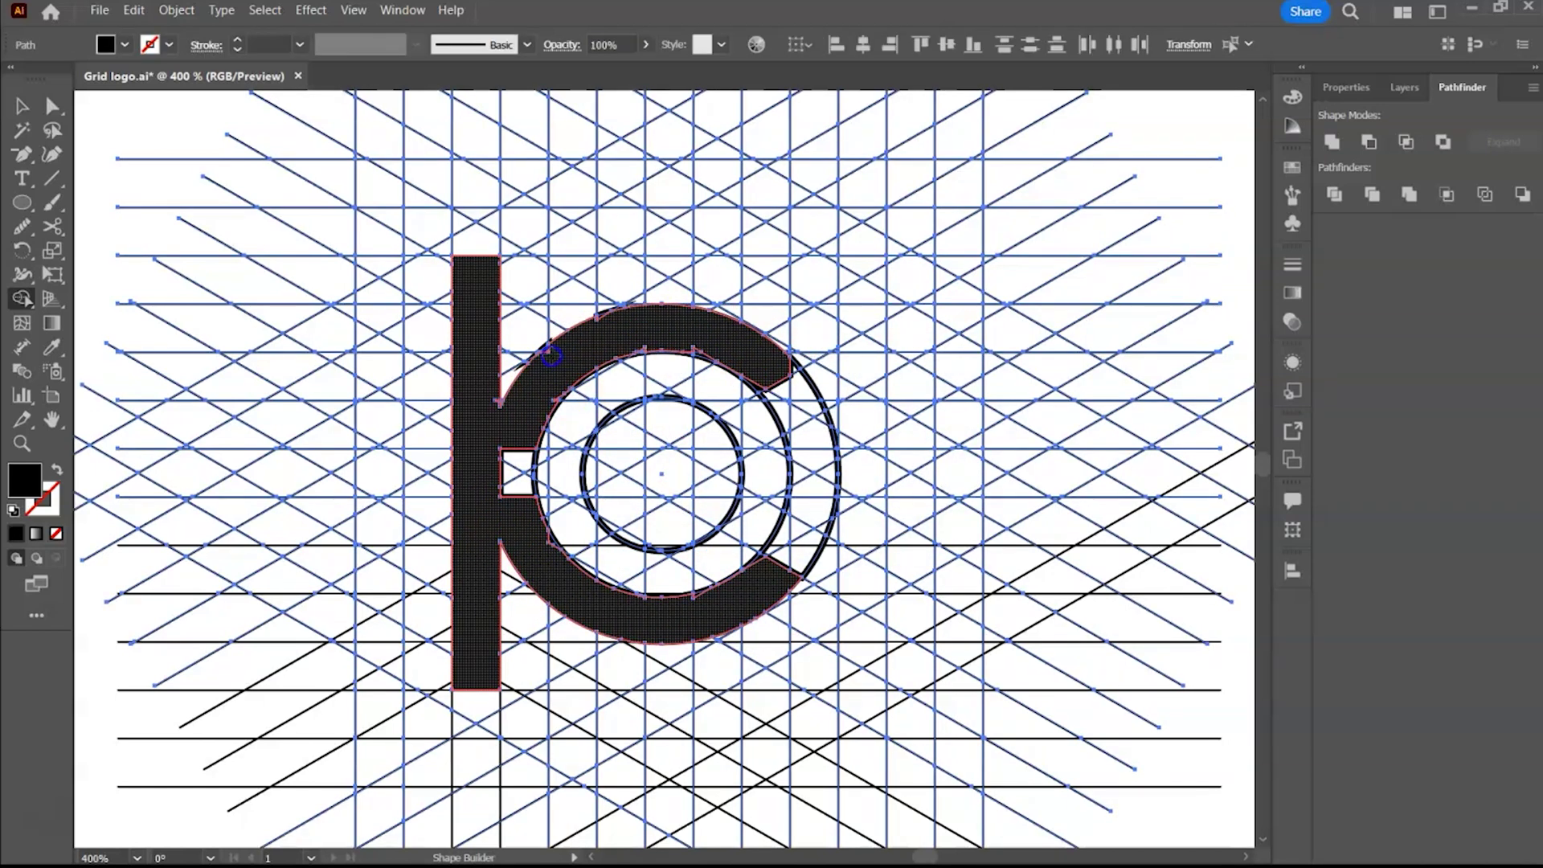
pyautogui.scroll(2, 551, 345)
pyautogui.moveTo(645, 632); pyautogui.dragTo(550, 365)
pyautogui.scroll(-2, 637, 533)
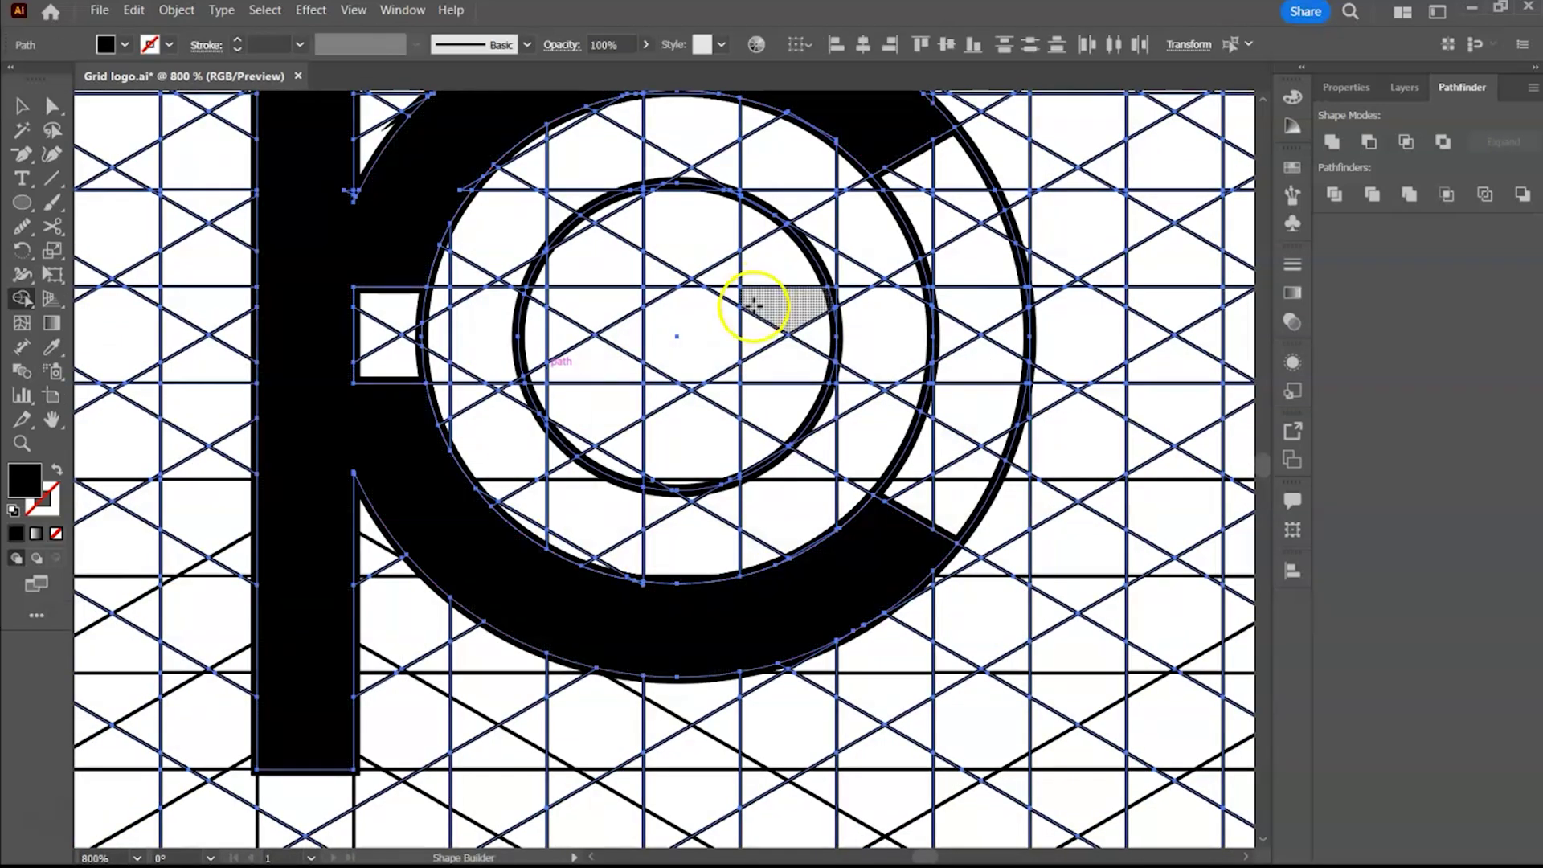
# Step: Enlarge the innermost circle slightly from its centre and add a smaller concentric copy inside it
pyautogui.press('v')
pyautogui.click(748, 409)
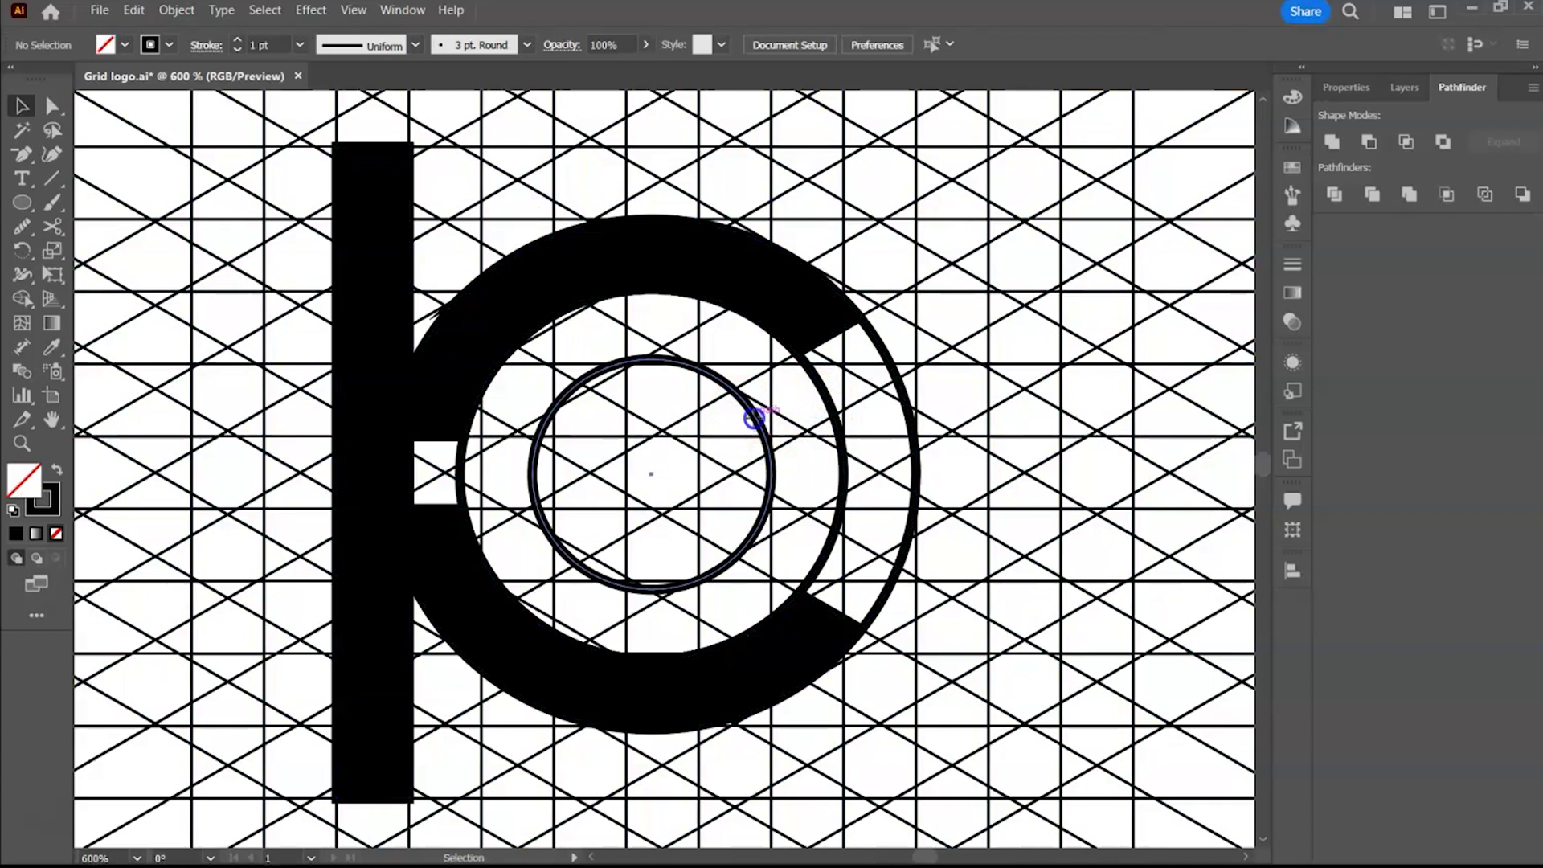
pyautogui.click(762, 426)
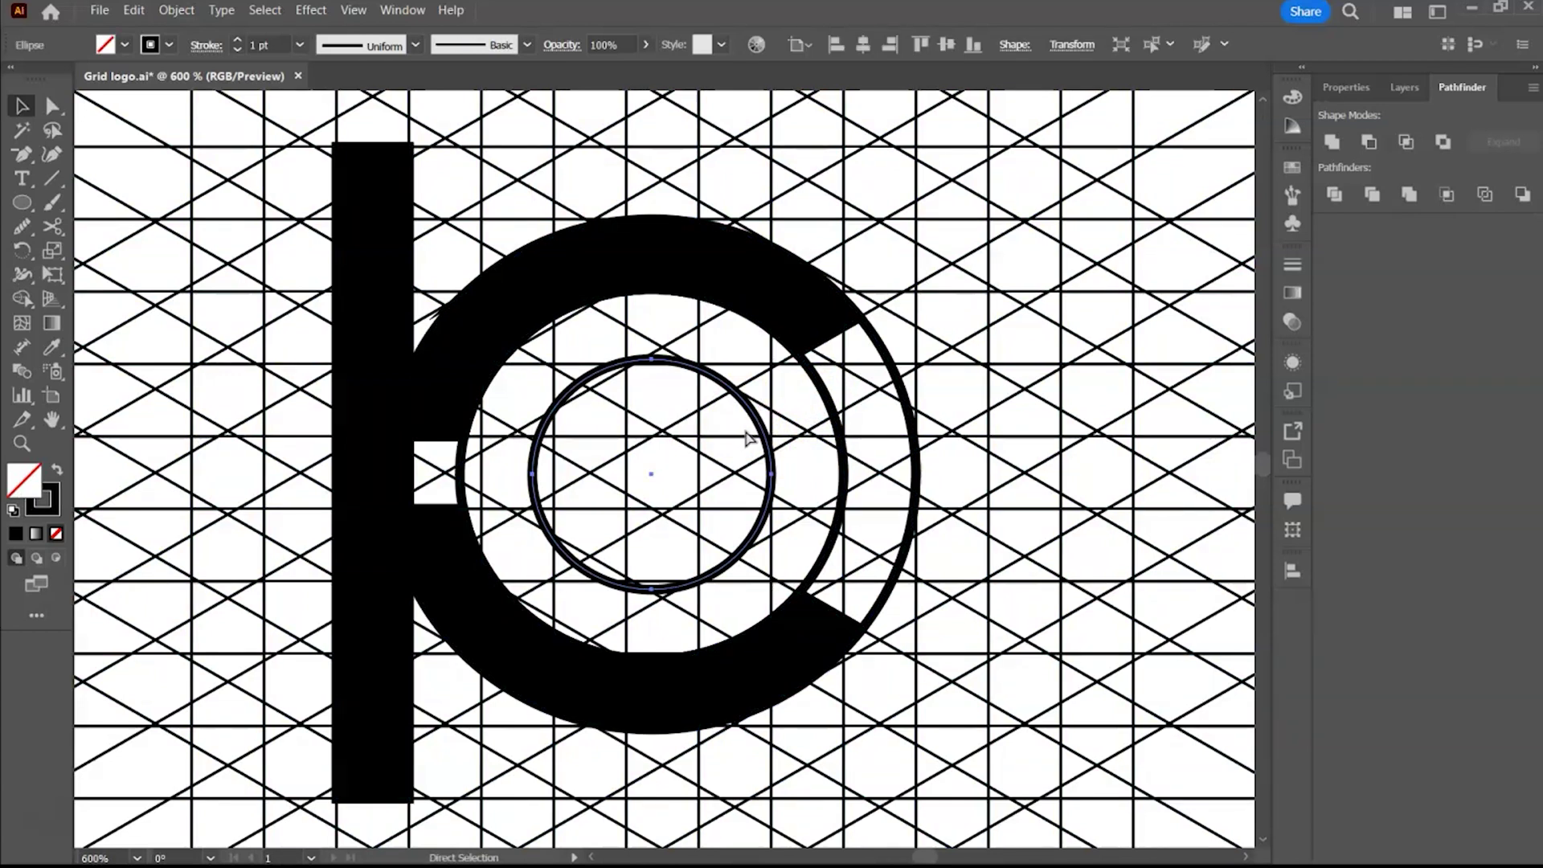
pyautogui.click(773, 398)
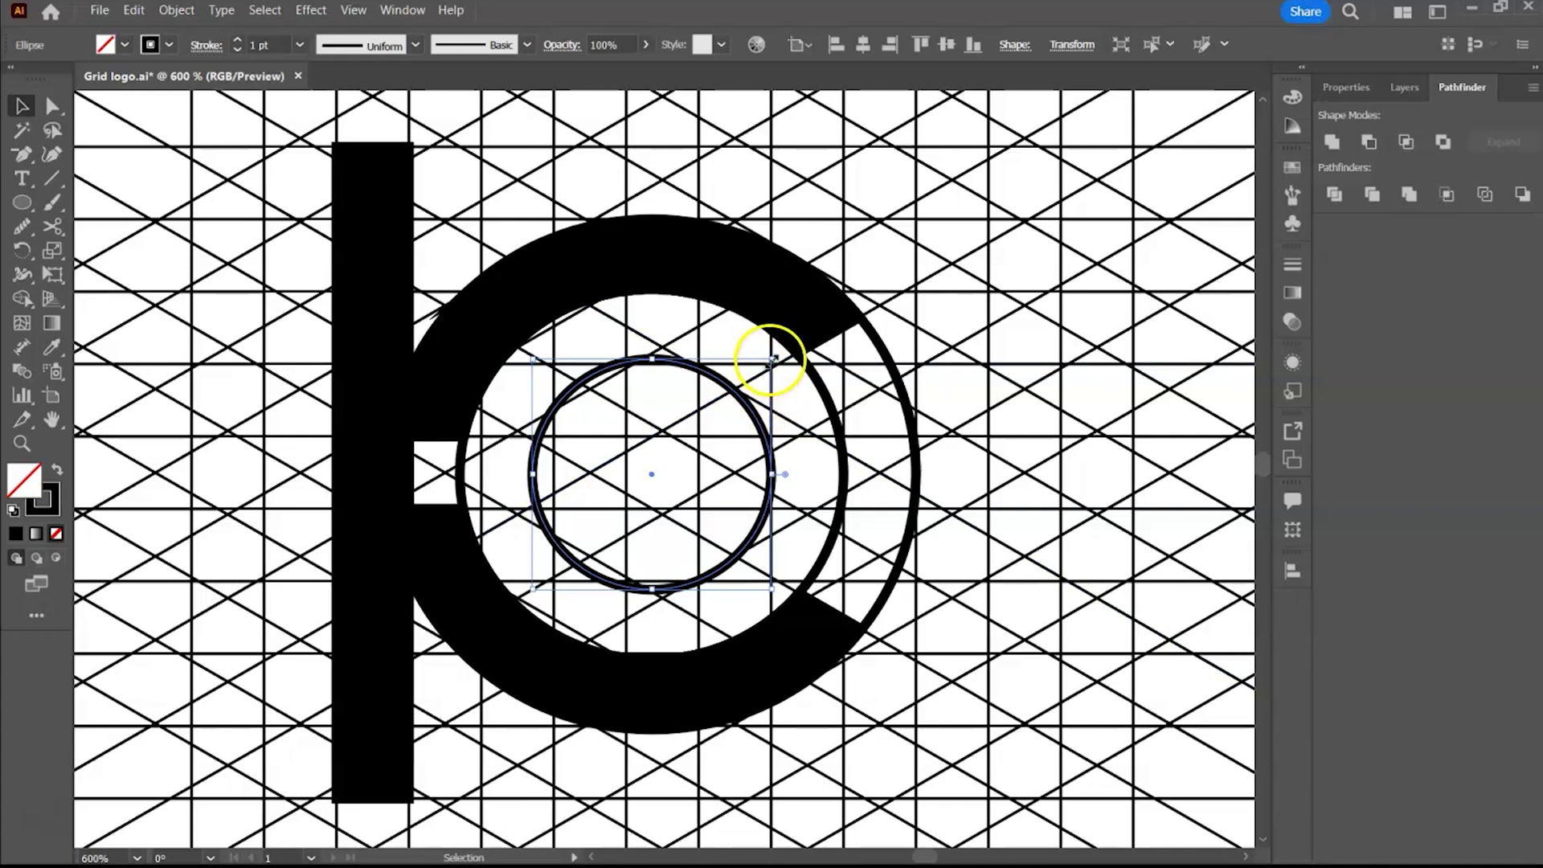
pyautogui.moveTo(771, 360); pyautogui.dragTo(798, 336)
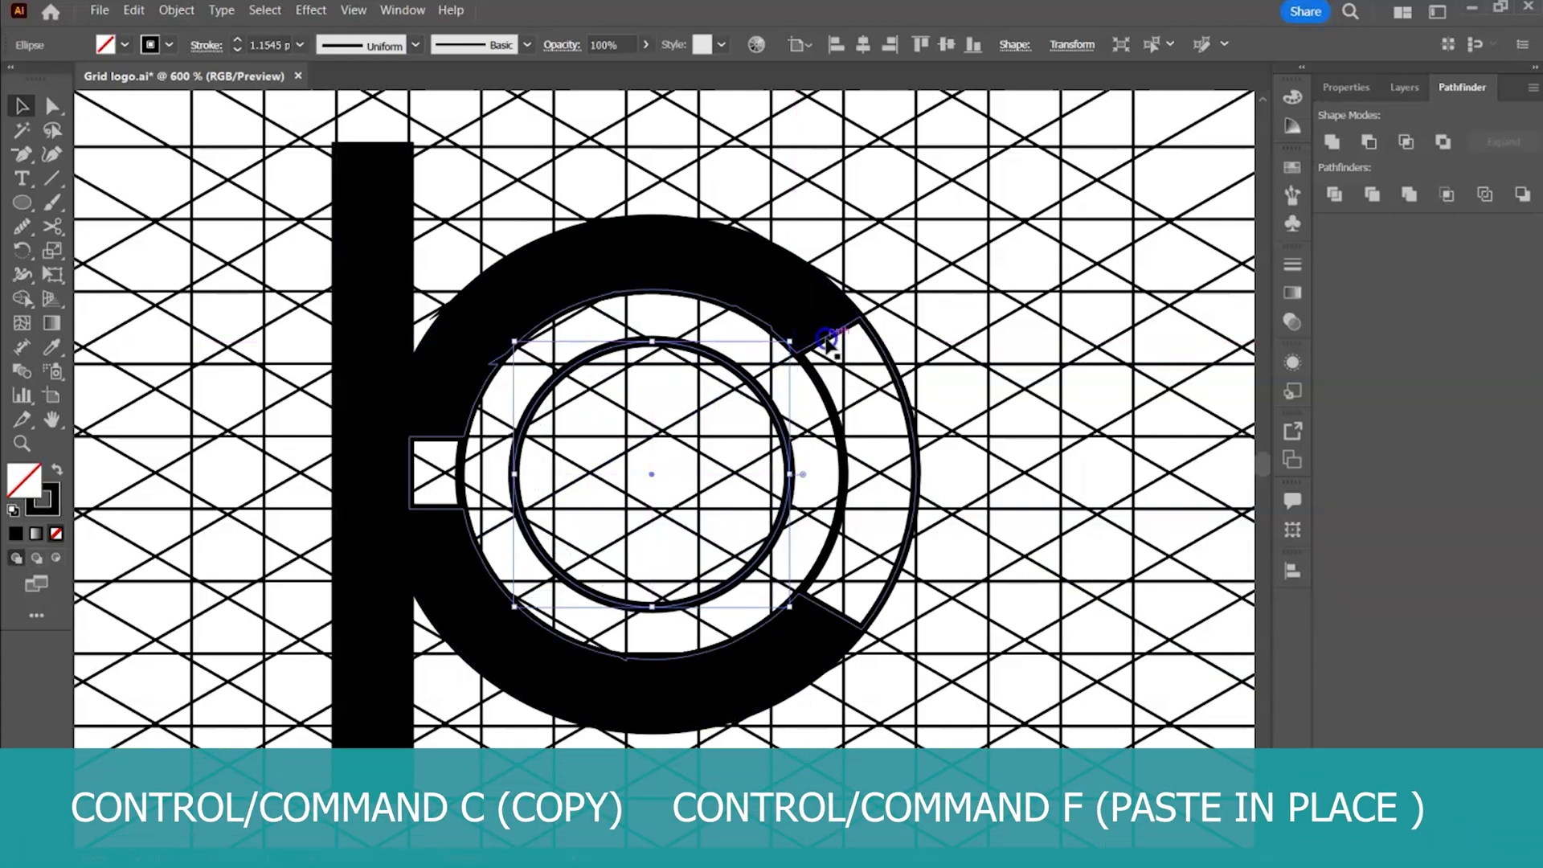
pyautogui.hotkey('ctrl', 'c')
pyautogui.hotkey('ctrl', 'f')
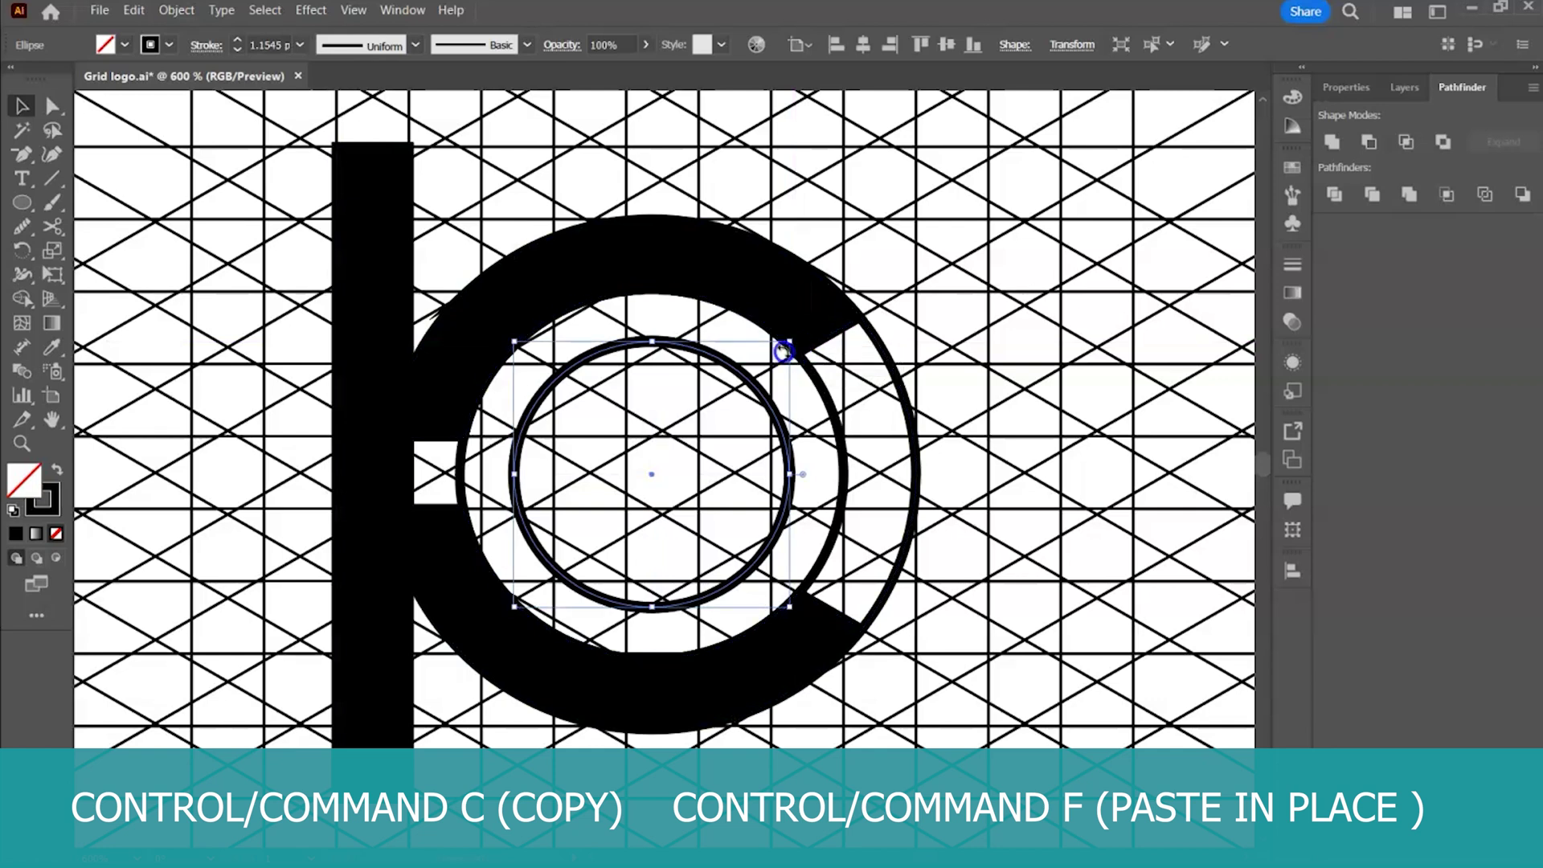
pyautogui.moveTo(789, 342); pyautogui.dragTo(730, 387)
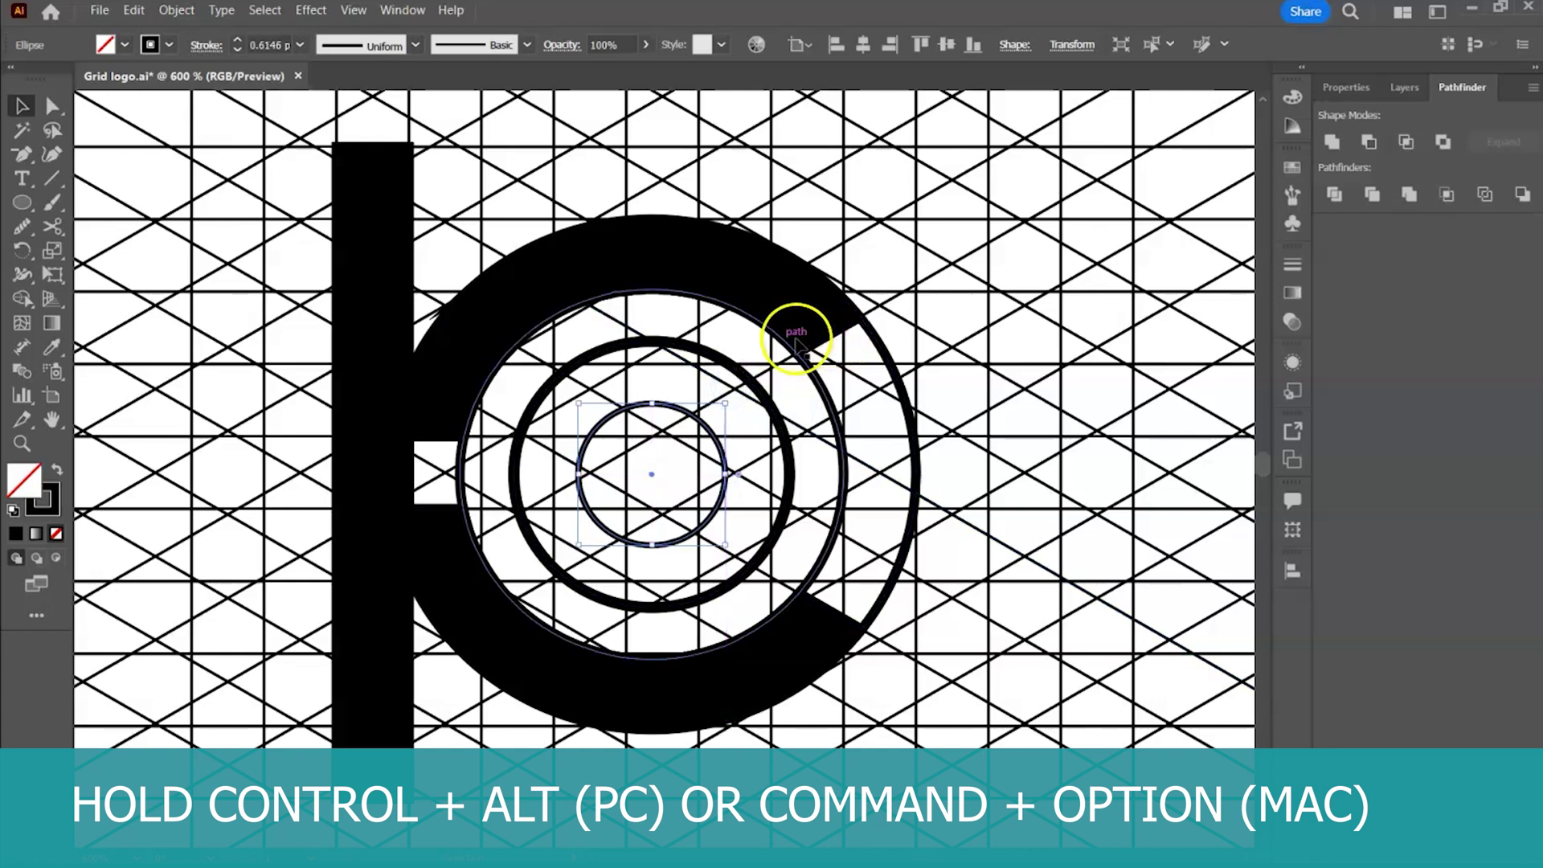
# Step: Select all artwork and merge the band between the two inner circles into a solid O ring with Shape Builder
pyautogui.hotkey('ctrl', '-')
pyautogui.hotkey('ctrl', '-')
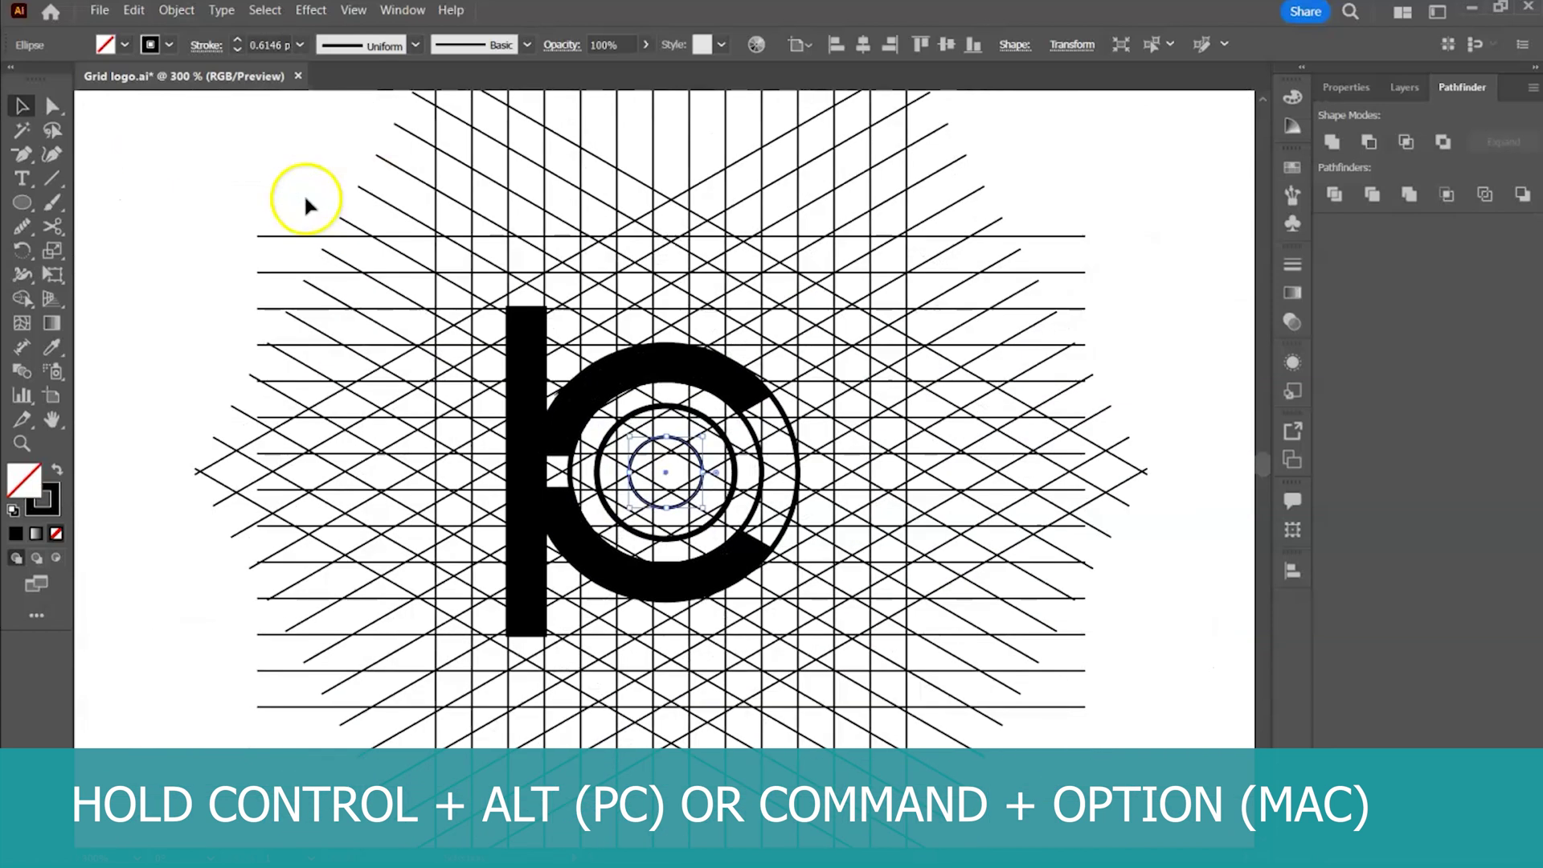
pyautogui.hotkey('ctrl', 'a')
pyautogui.click(22, 299)
pyautogui.click(61, 467)
pyautogui.moveTo(683, 290)
pyautogui.mouseDown()
pyautogui.moveTo(453, 586)
pyautogui.moveTo(847, 551)
pyautogui.moveTo(551, 258)
pyautogui.mouseUp()
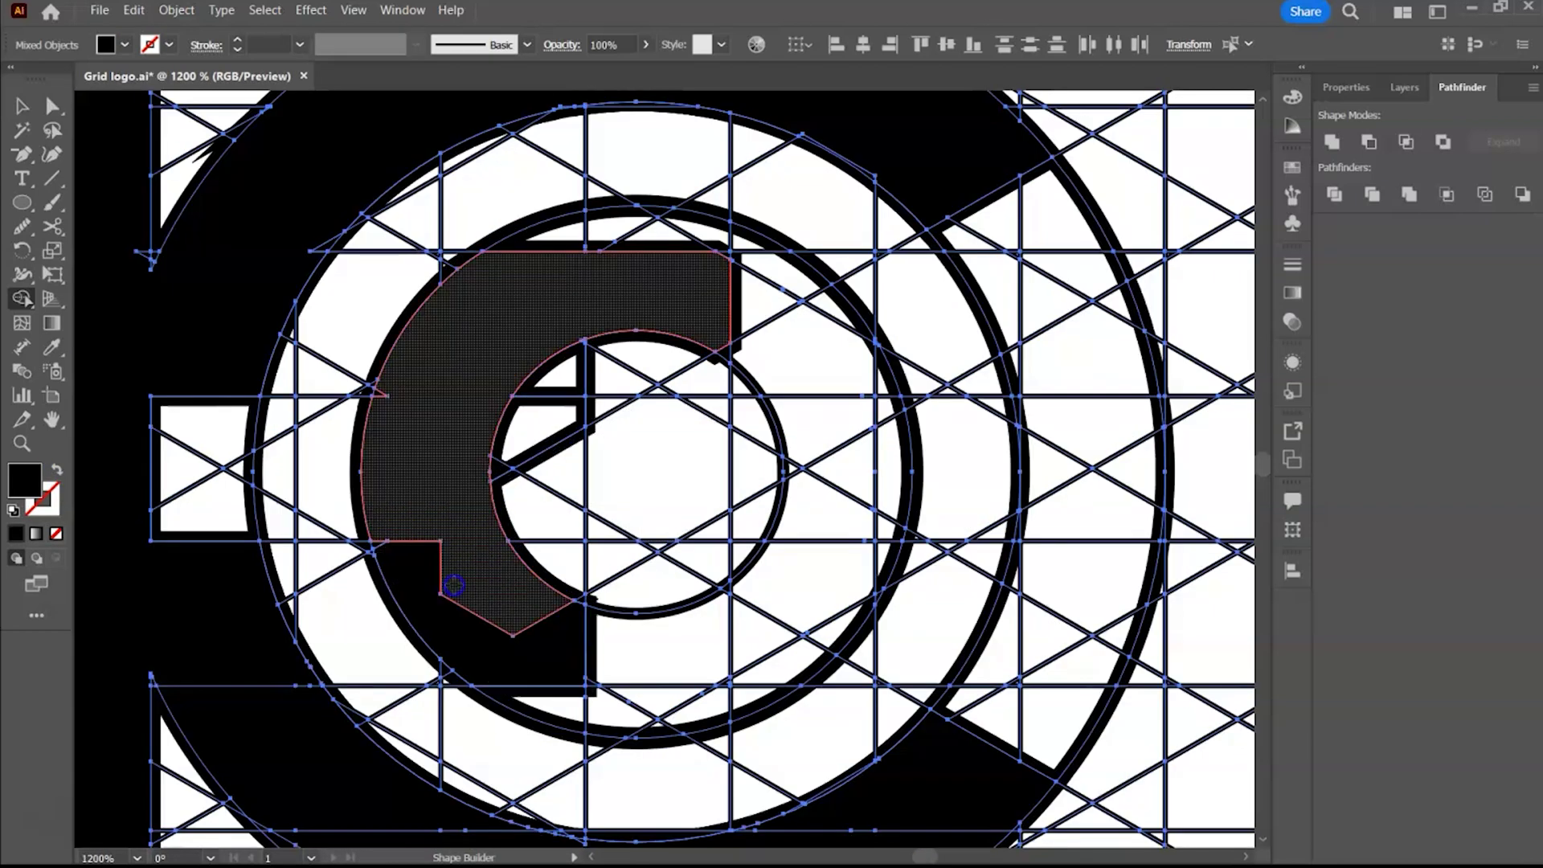
pyautogui.moveTo(887, 556)
pyautogui.mouseDown()
pyautogui.moveTo(581, 683)
pyautogui.moveTo(725, 681)
pyautogui.mouseUp()
pyautogui.moveTo(671, 277)
pyautogui.mouseDown()
pyautogui.moveTo(413, 386)
pyautogui.moveTo(402, 587)
pyautogui.mouseUp()
# Step: Ungroup the KO grid artwork
pyautogui.hotkey('ctrl', '-')
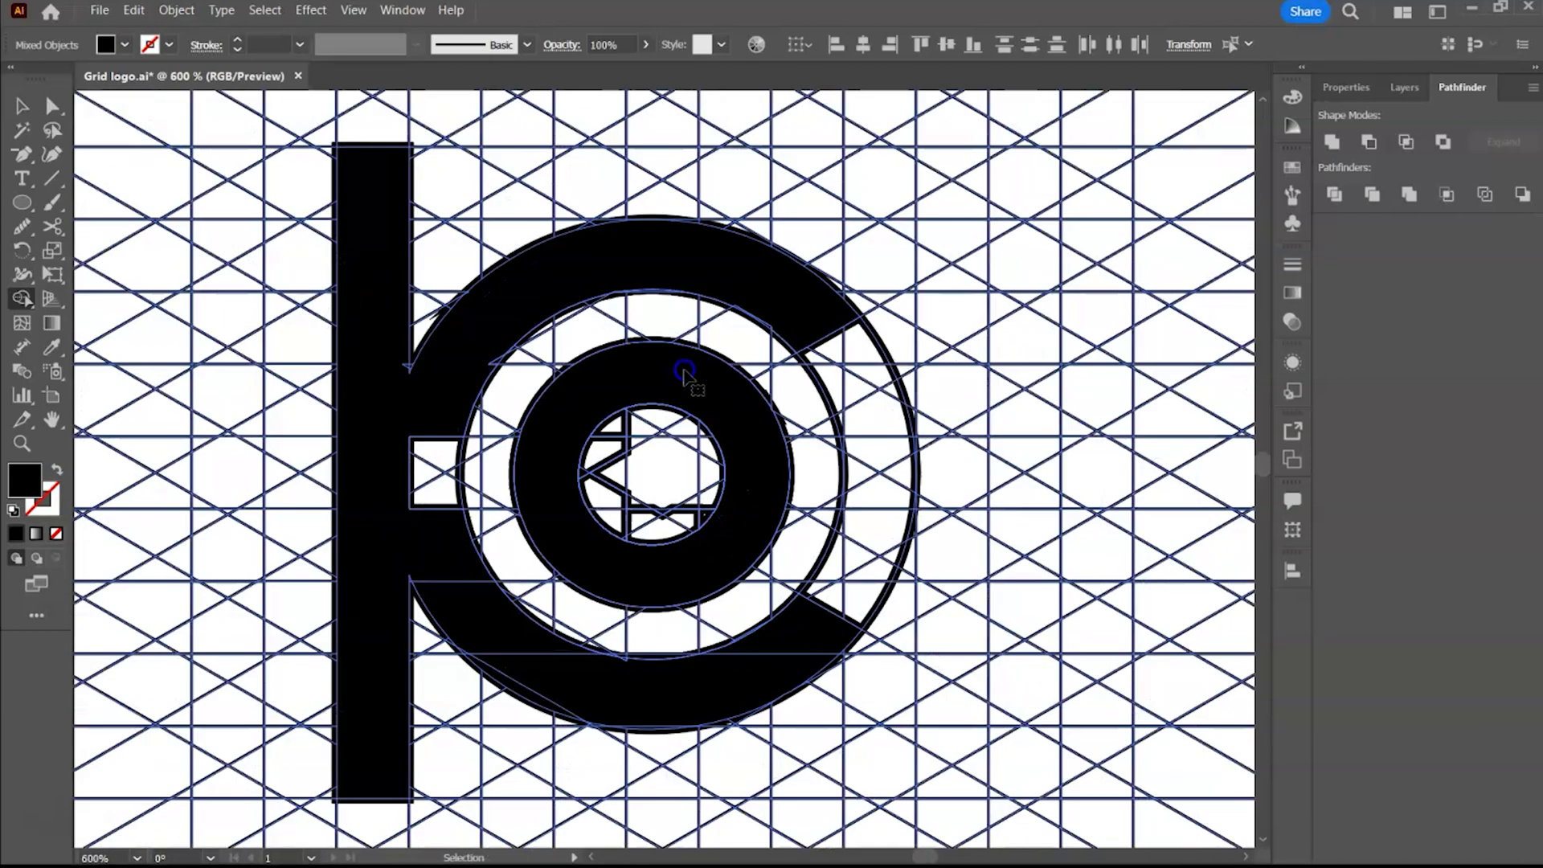
pyautogui.hotkey('ctrl', '-')
pyautogui.hotkey('ctrl', '-')
pyautogui.hotkey('ctrl', '-')
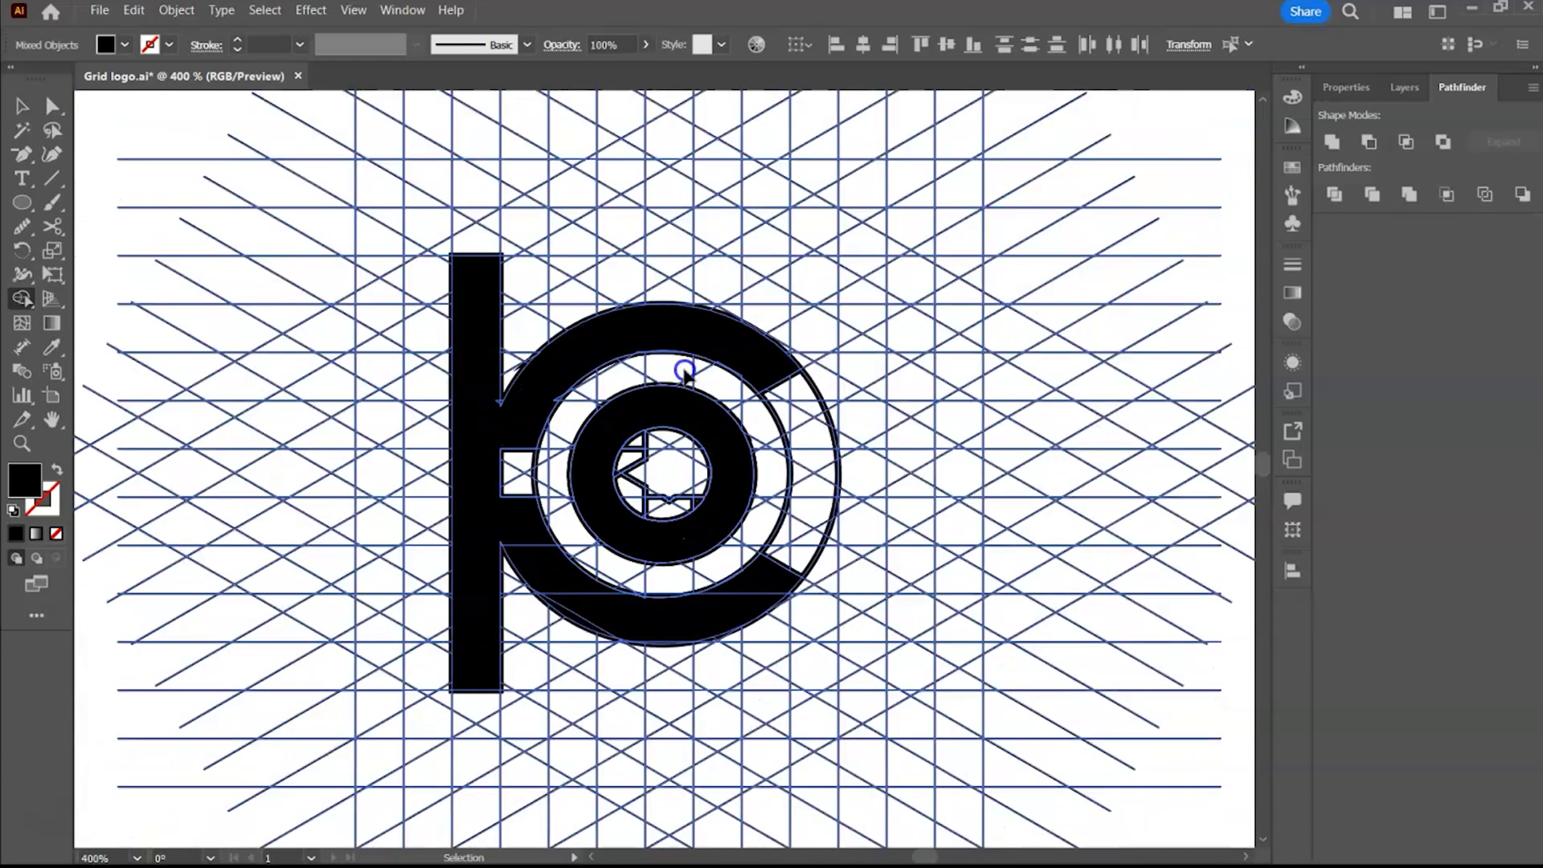
pyautogui.hotkey('ctrl', '-')
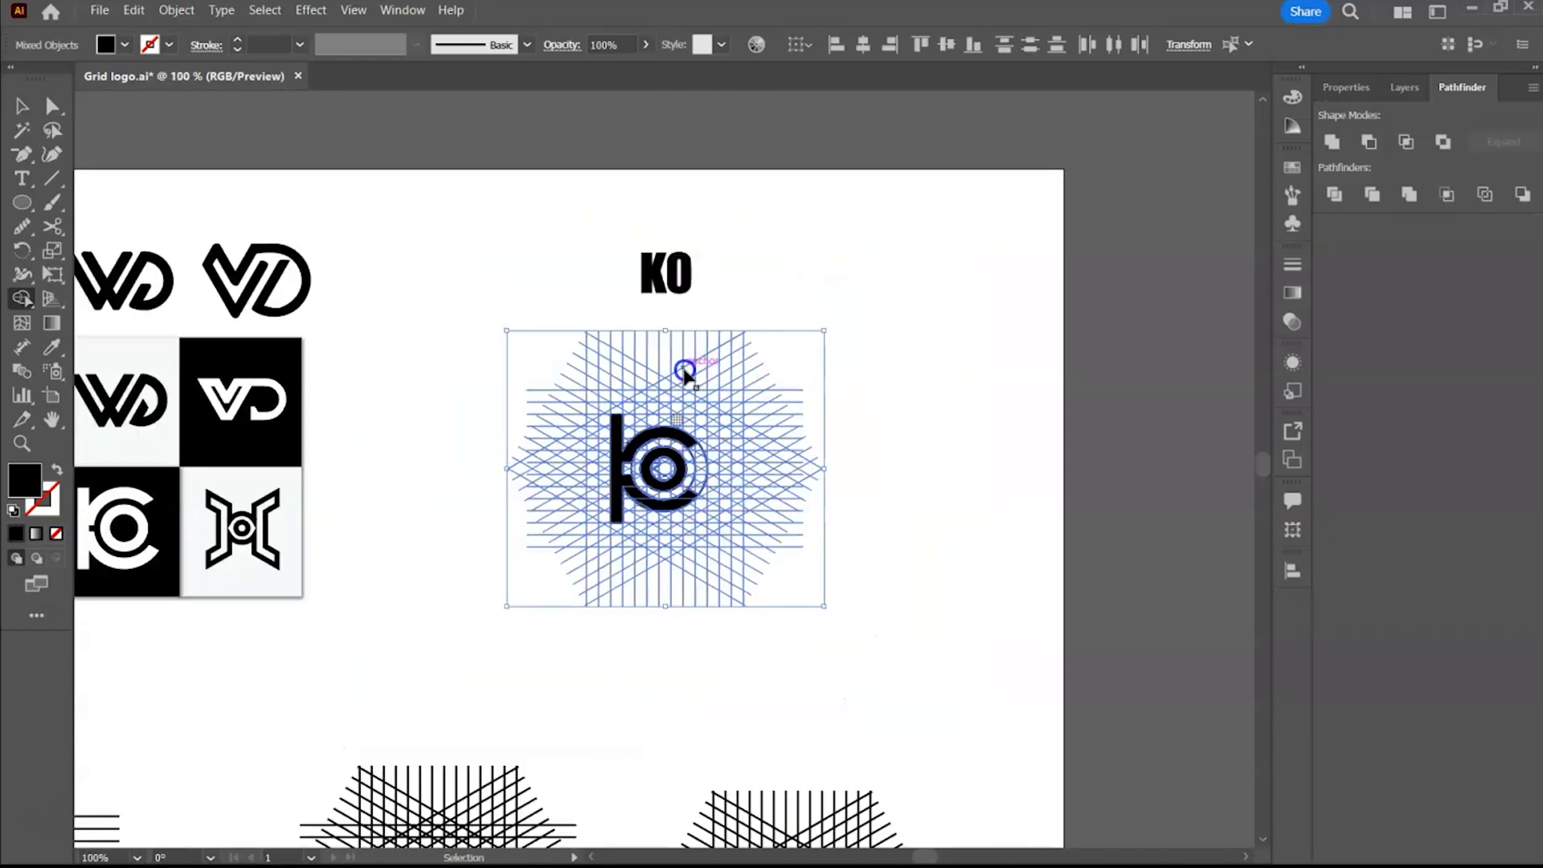
pyautogui.click(17, 105)
pyautogui.click(176, 10)
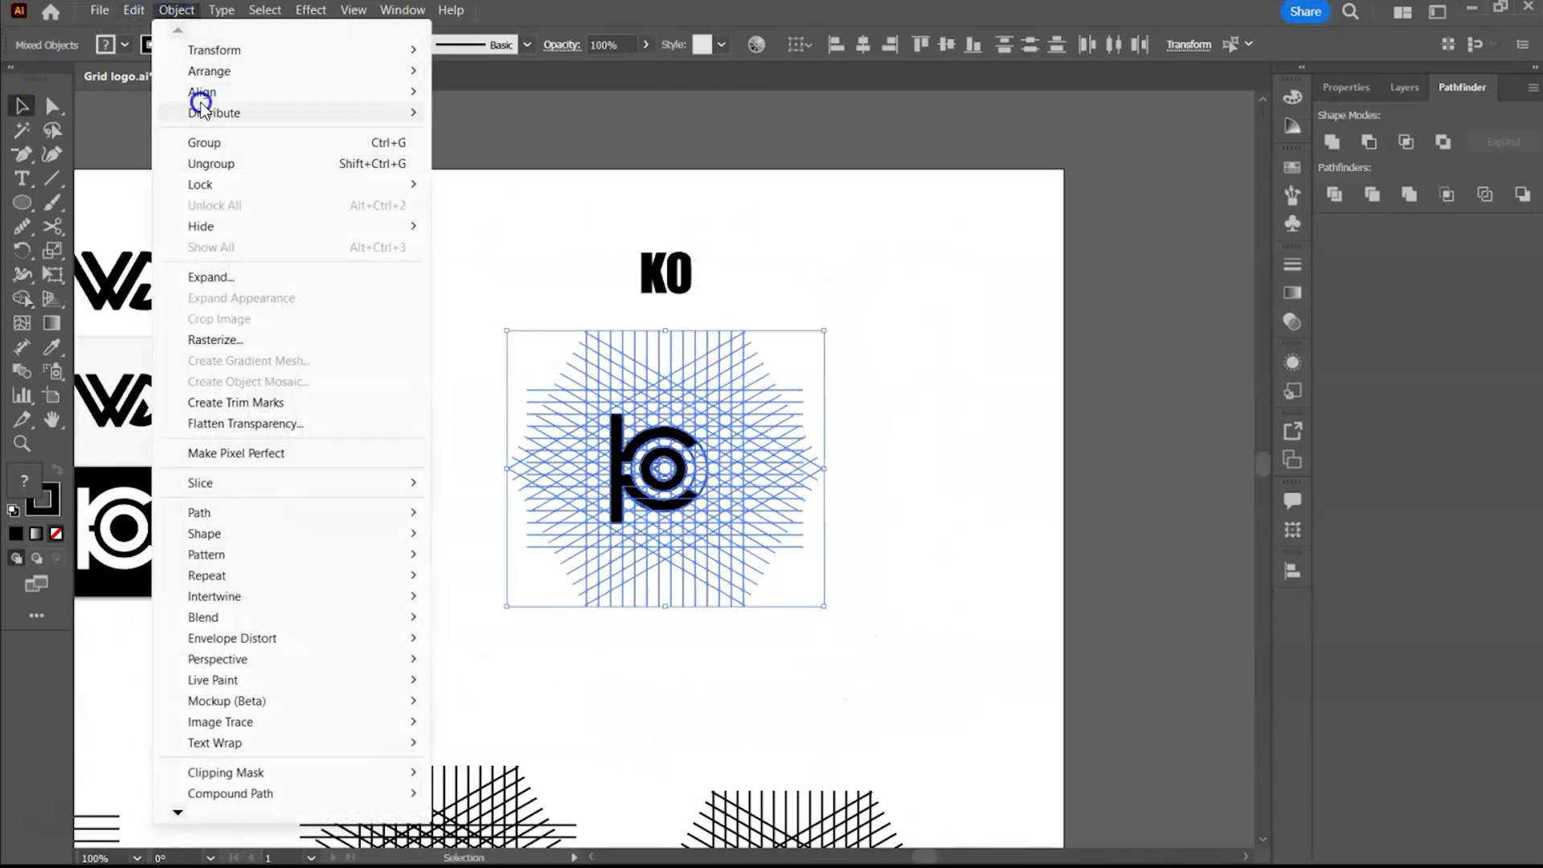
pyautogui.click(214, 164)
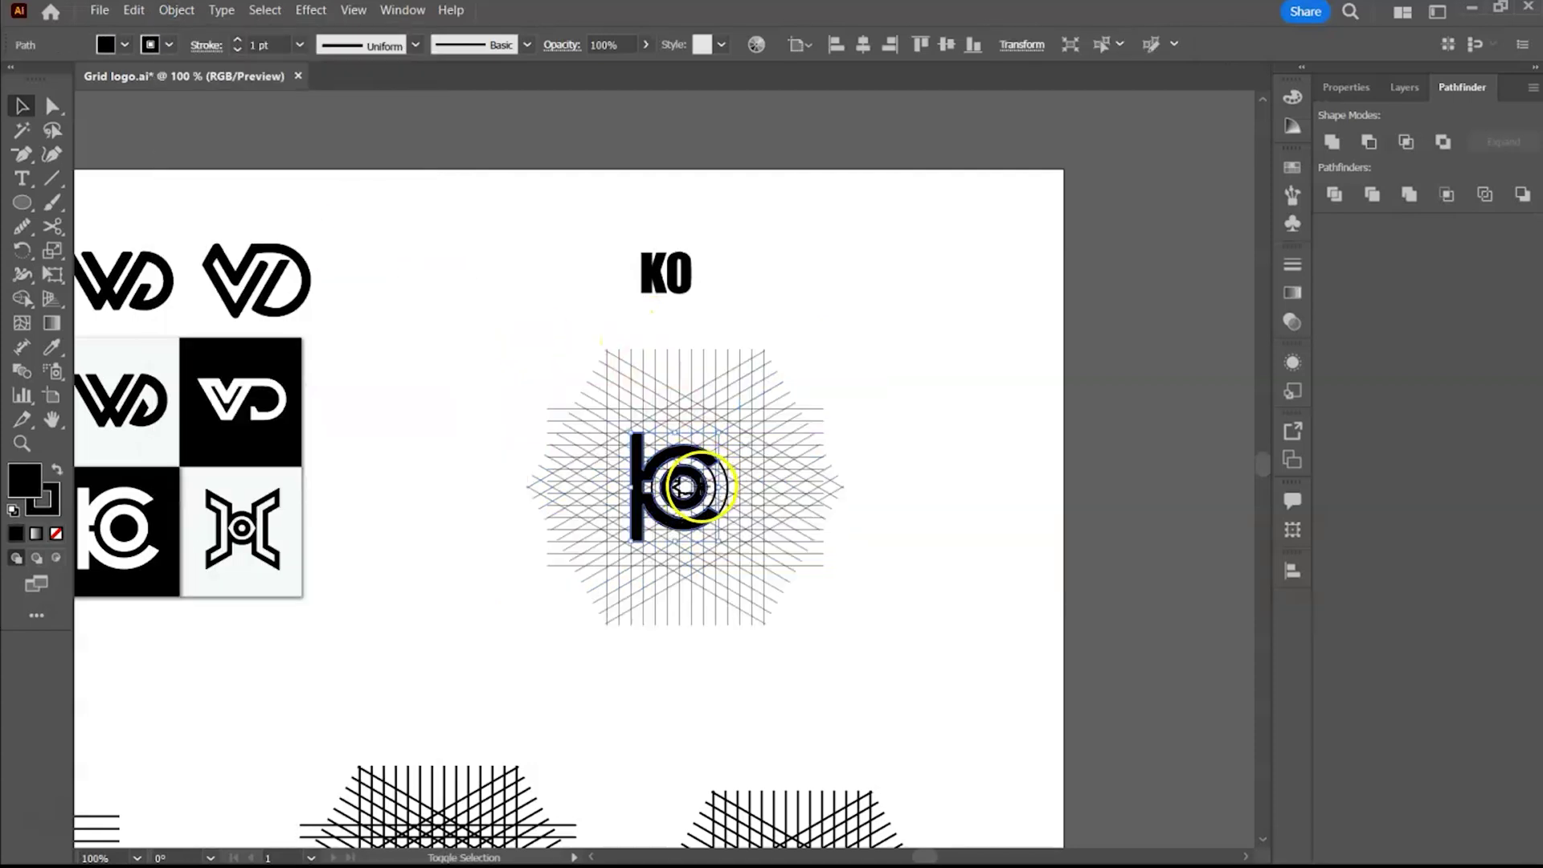
# Step: Move the KO logo shapes off the grid to the empty area beside the KO text and delete the leftover grid
pyautogui.keyDown('shift'); pyautogui.click(703, 485); pyautogui.keyUp('shift')
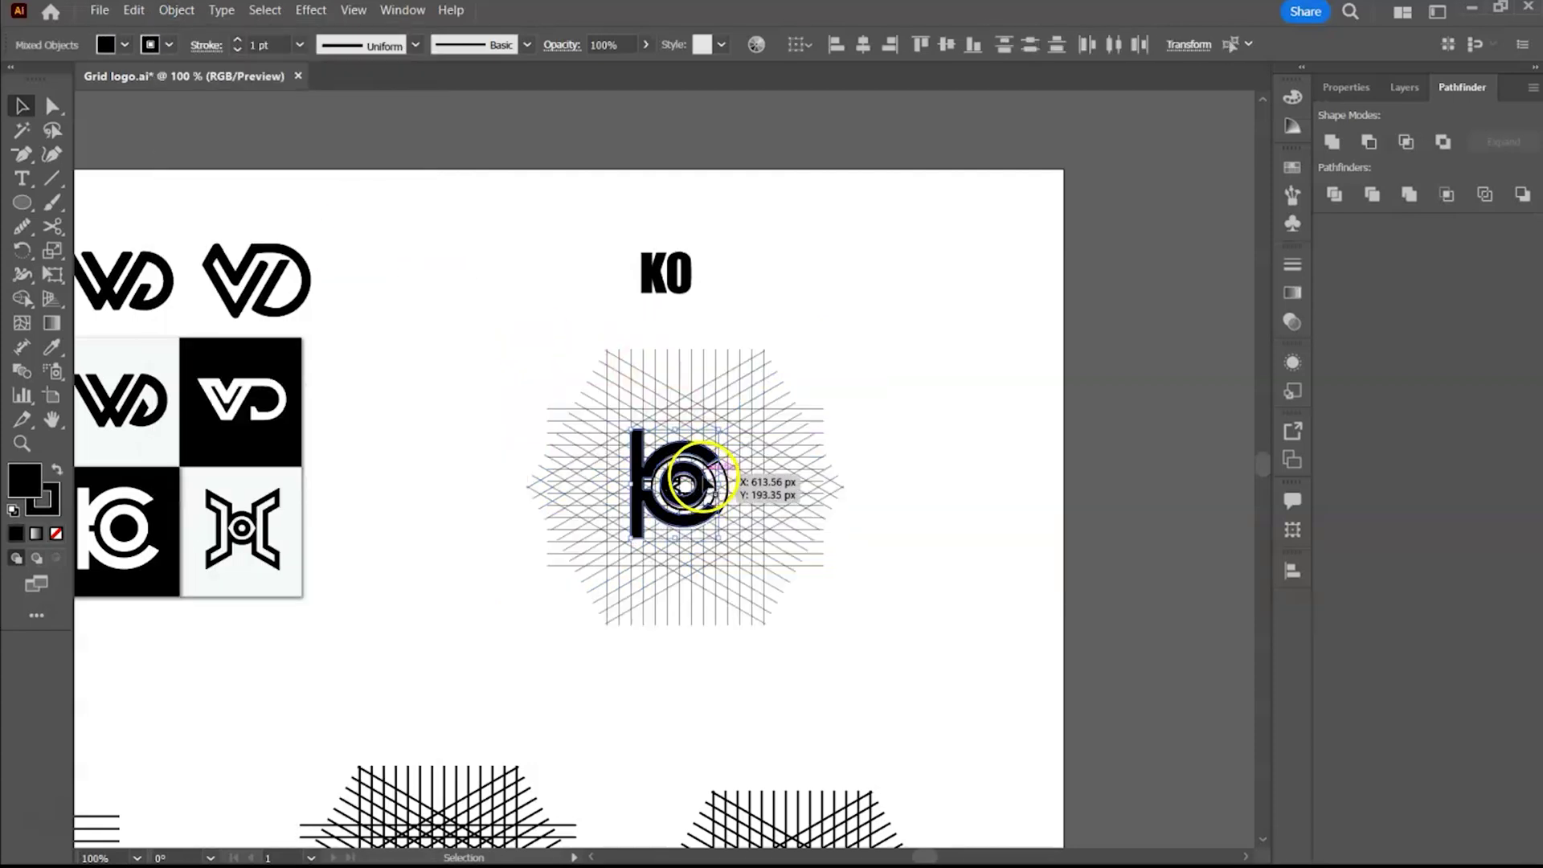
pyautogui.moveTo(704, 483); pyautogui.dragTo(505, 288)
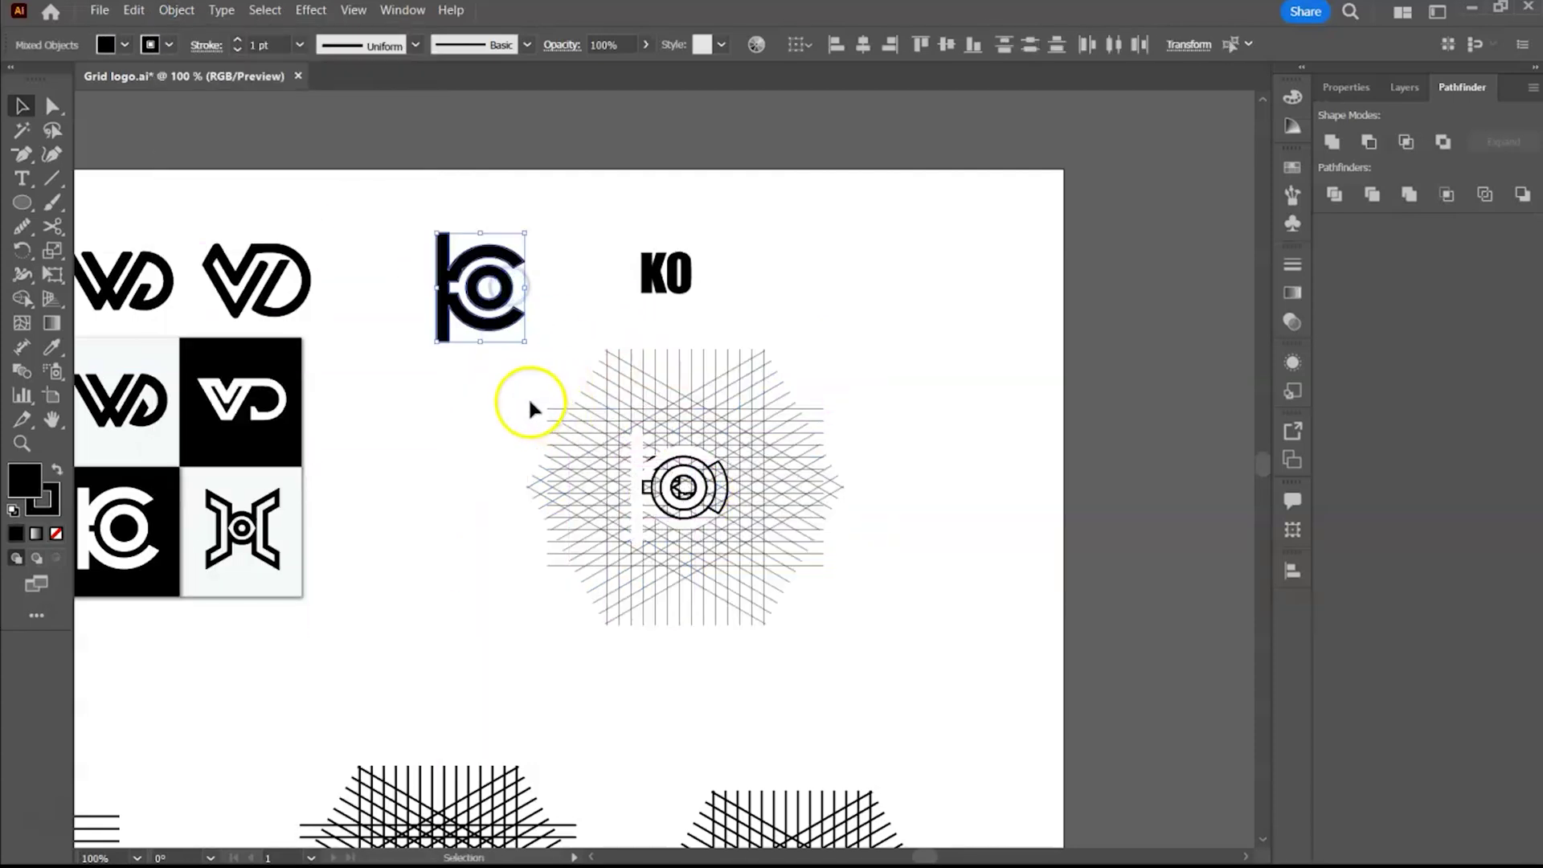
pyautogui.moveTo(887, 574); pyautogui.dragTo(878, 562)
pyautogui.press('Delete')
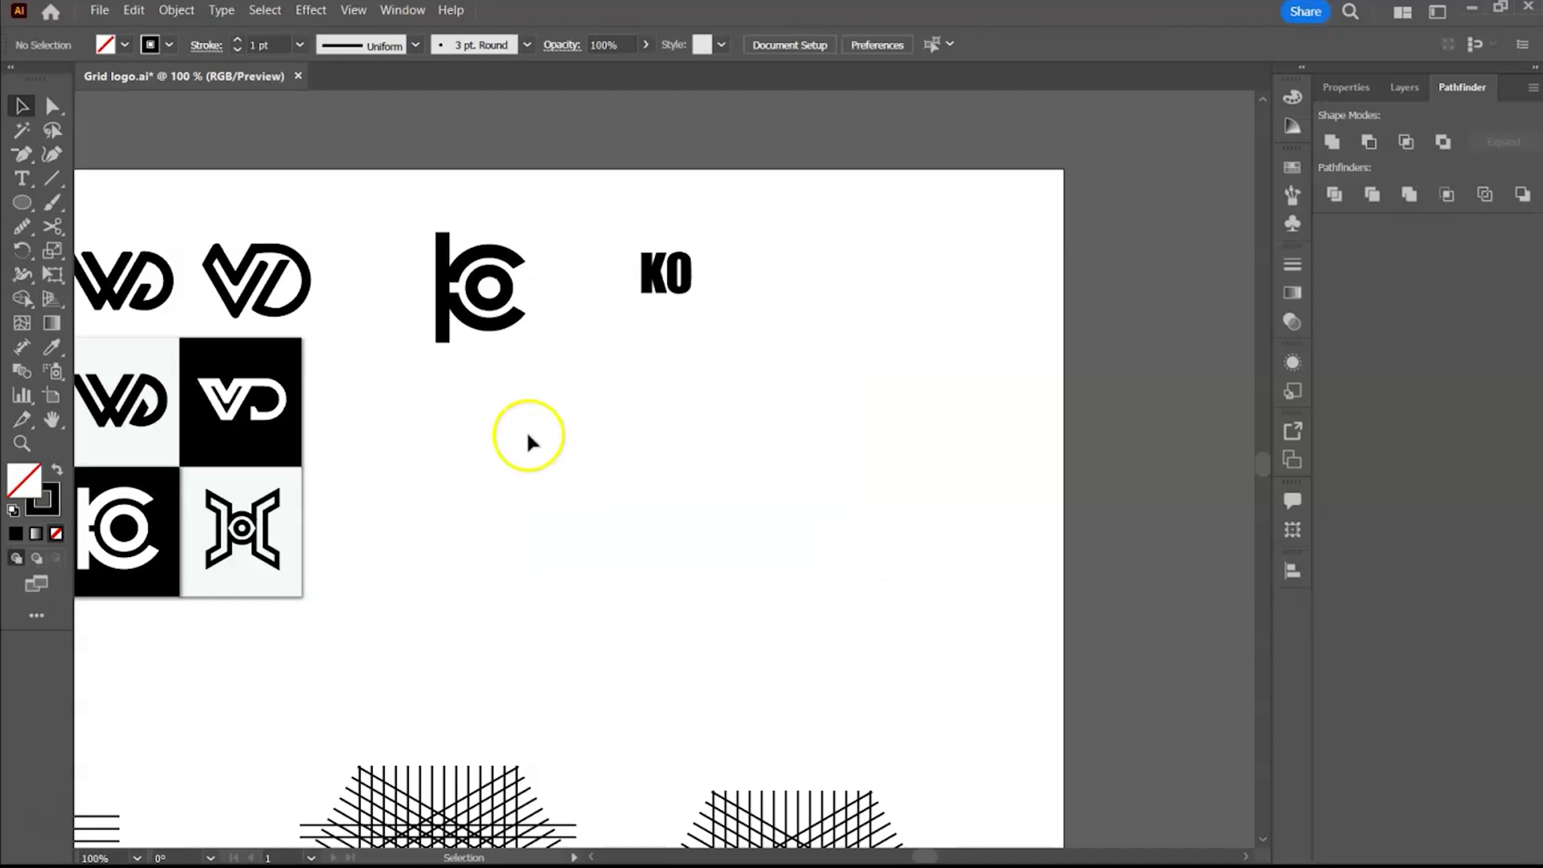
# Step: Show the KO logo's anchor points and remove extra anchors along the upper arc's inner edge
pyautogui.moveTo(407, 227); pyautogui.dragTo(662, 426)
pyautogui.click(560, 355)
pyautogui.scroll(5, 650, 417)
pyautogui.press('a')
pyautogui.click(480, 269)
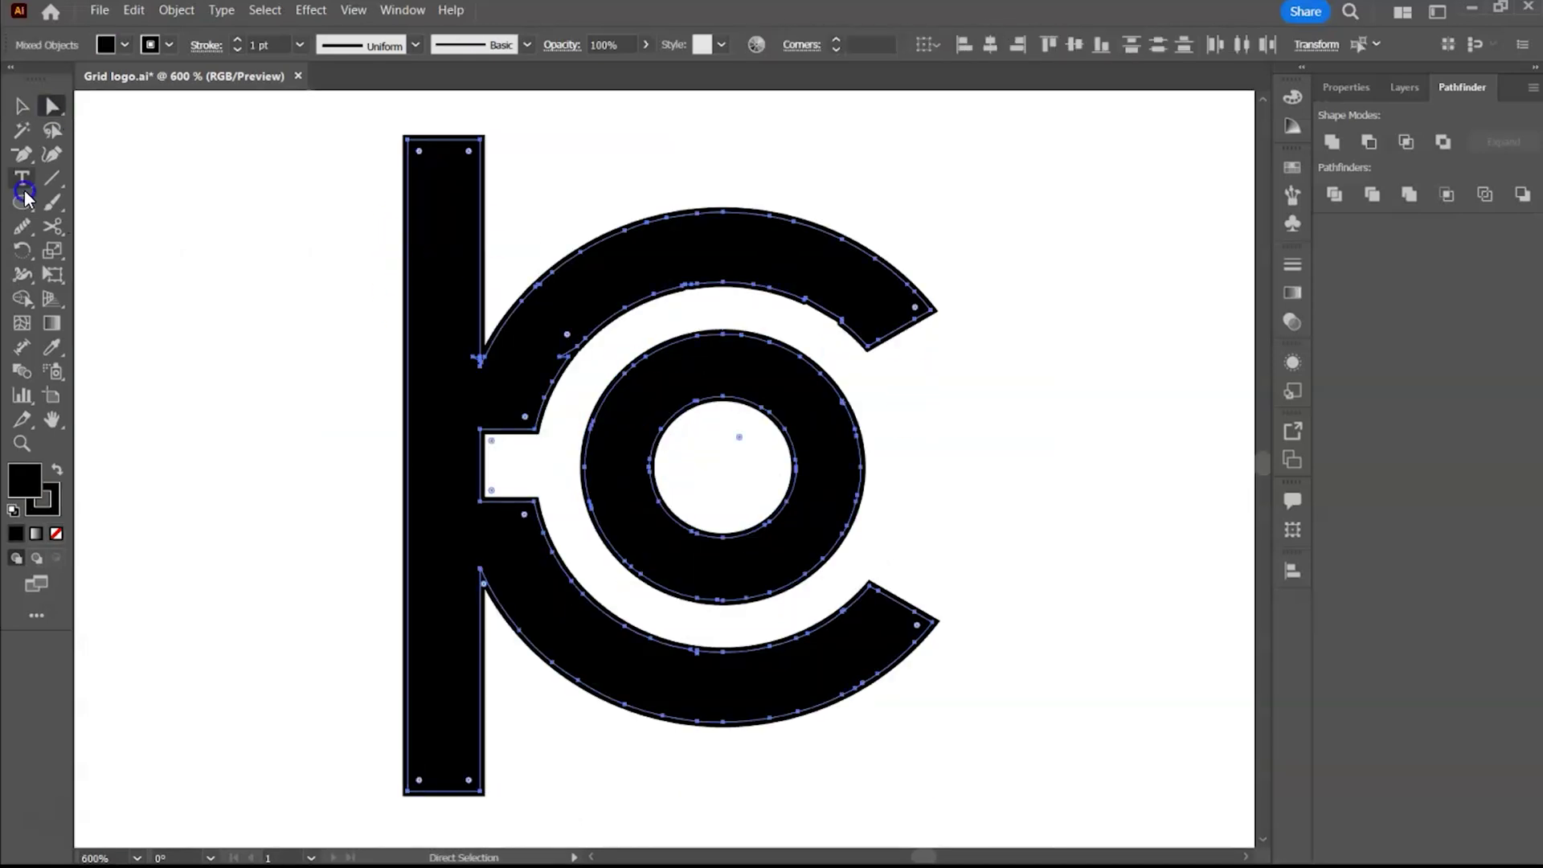
pyautogui.press('-')
pyautogui.click(843, 318)
# Step: Set the KO logo's stroke to 2 pt and expand its fill and stroke
pyautogui.click(23, 106)
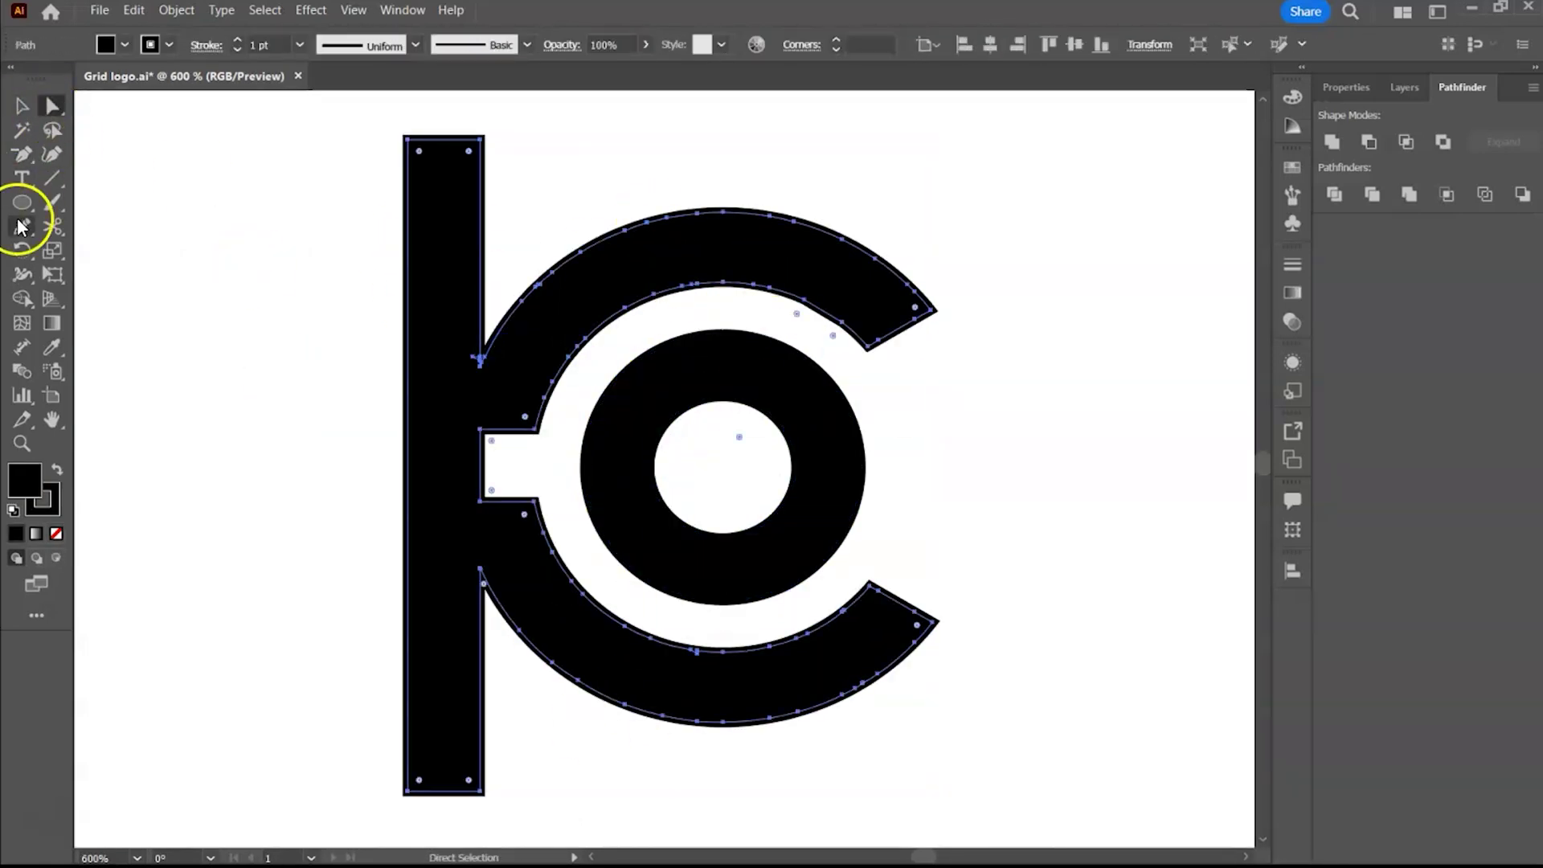
pyautogui.click(236, 40)
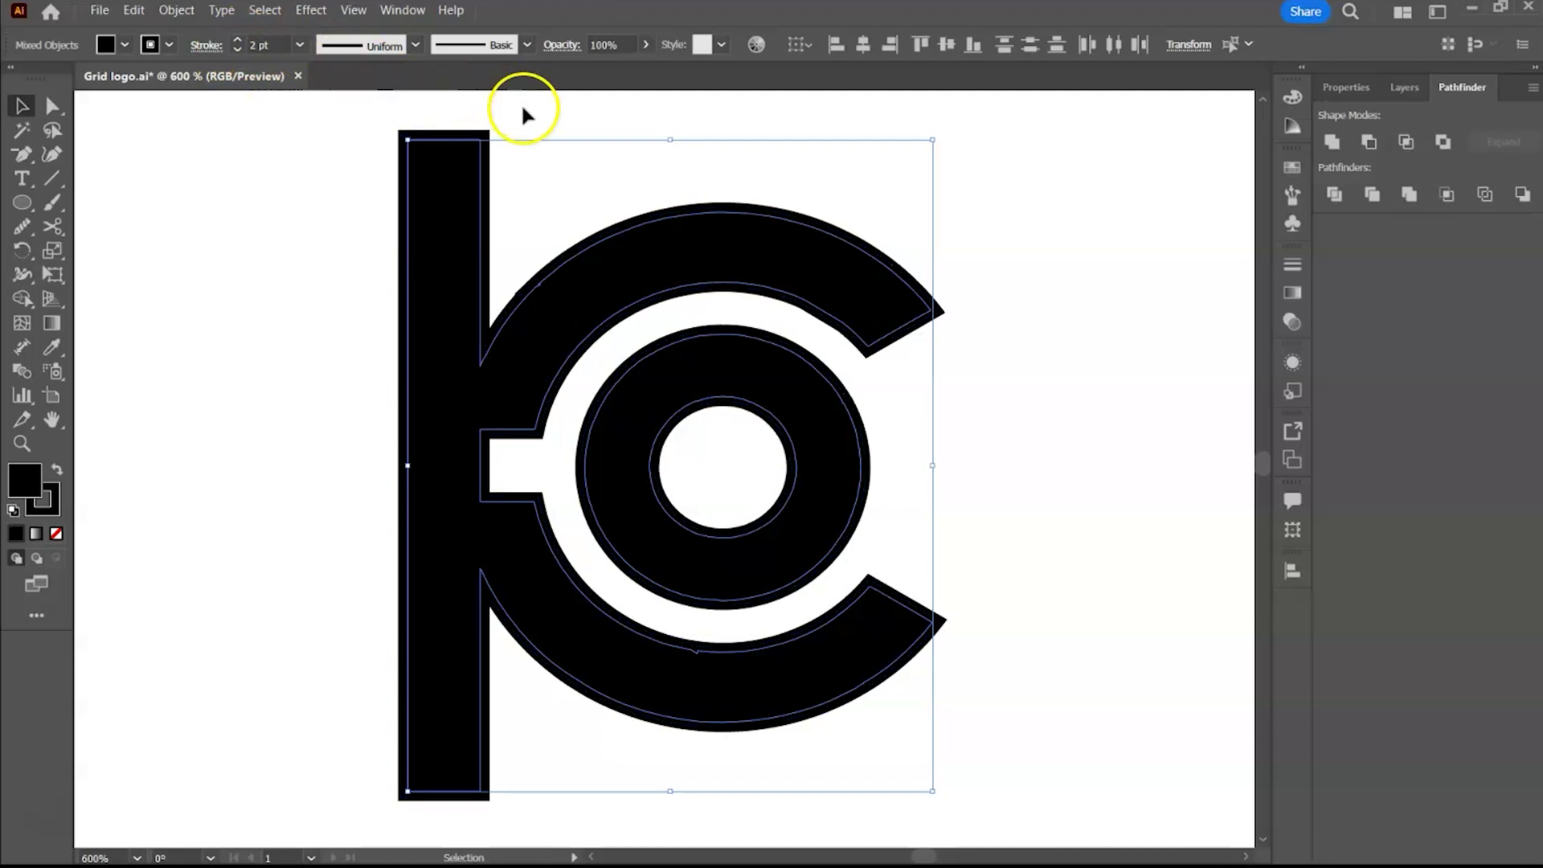
pyautogui.click(176, 10)
pyautogui.click(216, 282)
pyautogui.click(755, 562)
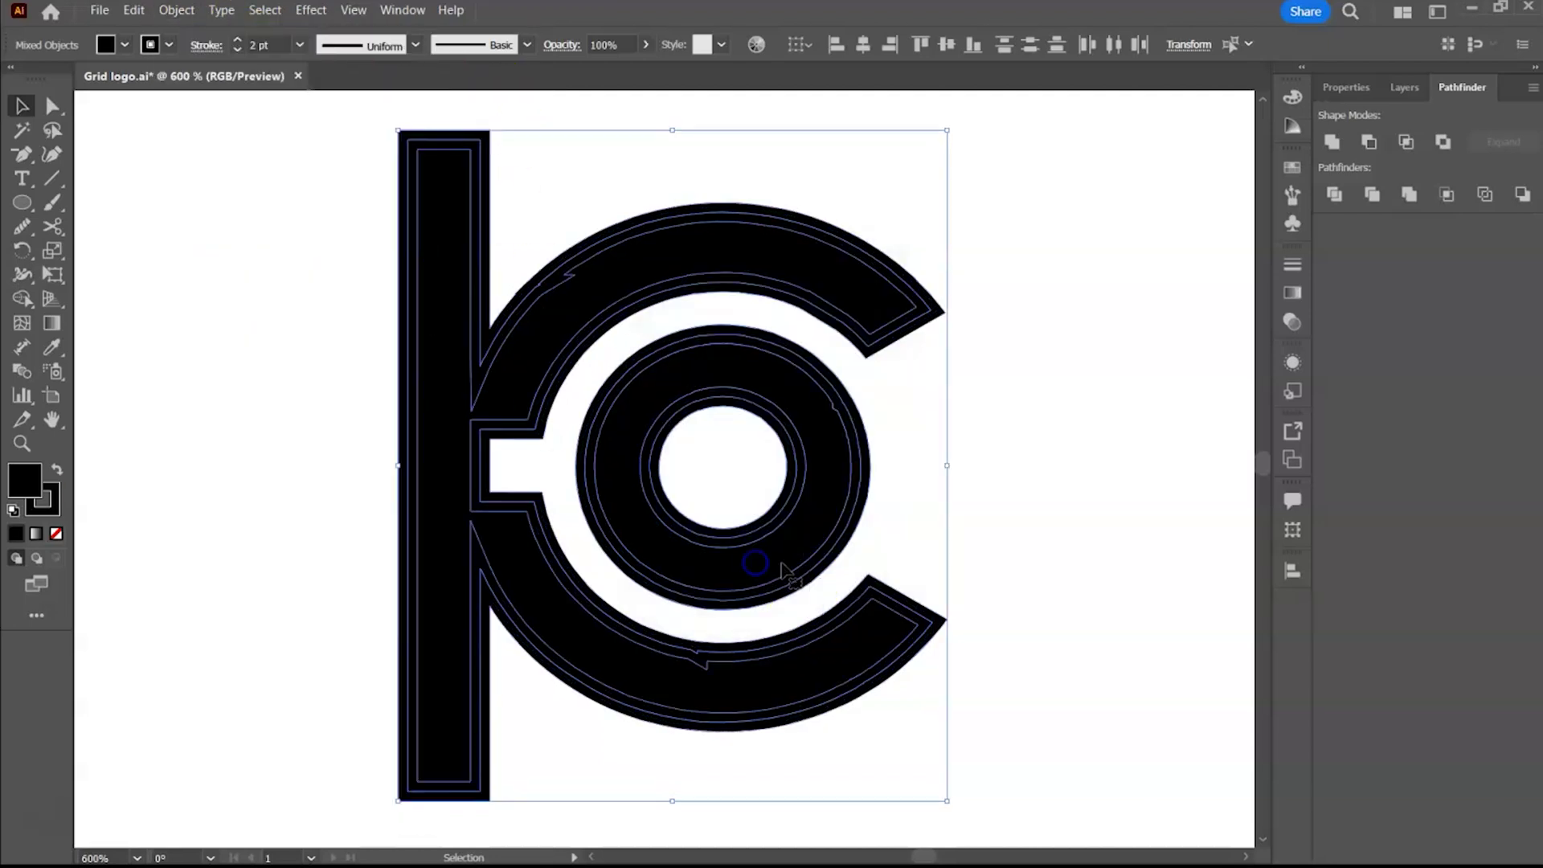
# Step: Unite the KO logo's expanded pieces into a single shape
pyautogui.click(822, 577)
pyautogui.click(1332, 143)
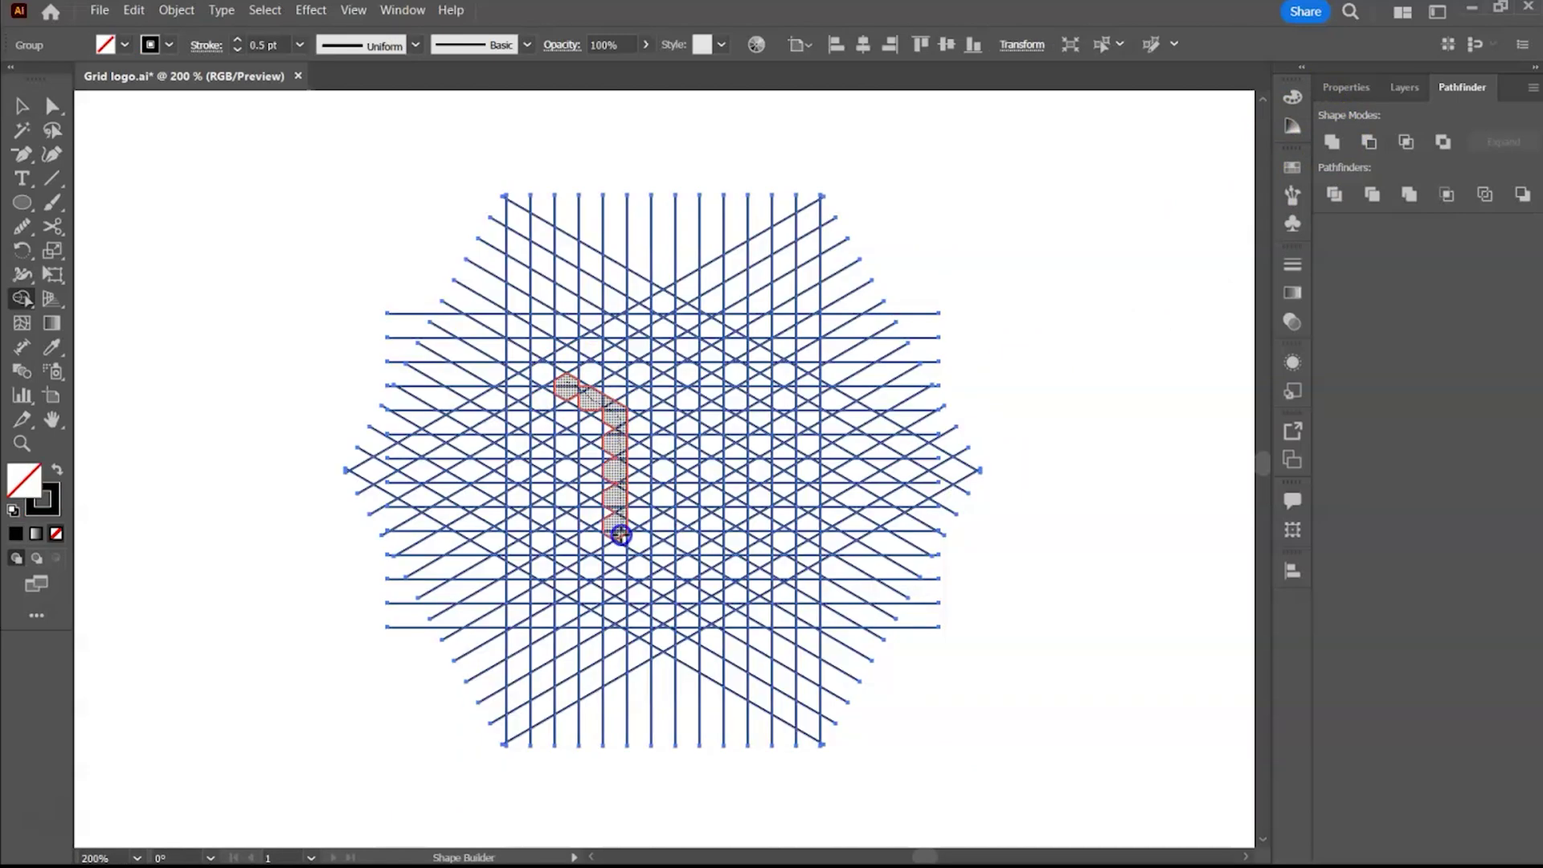
# Step: Merge hexagonal grid cells with Shape Builder into two mirrored vertical bars, each with diagonal arms flaring outward at both ends
pyautogui.moveTo(620, 530); pyautogui.dragTo(568, 385)
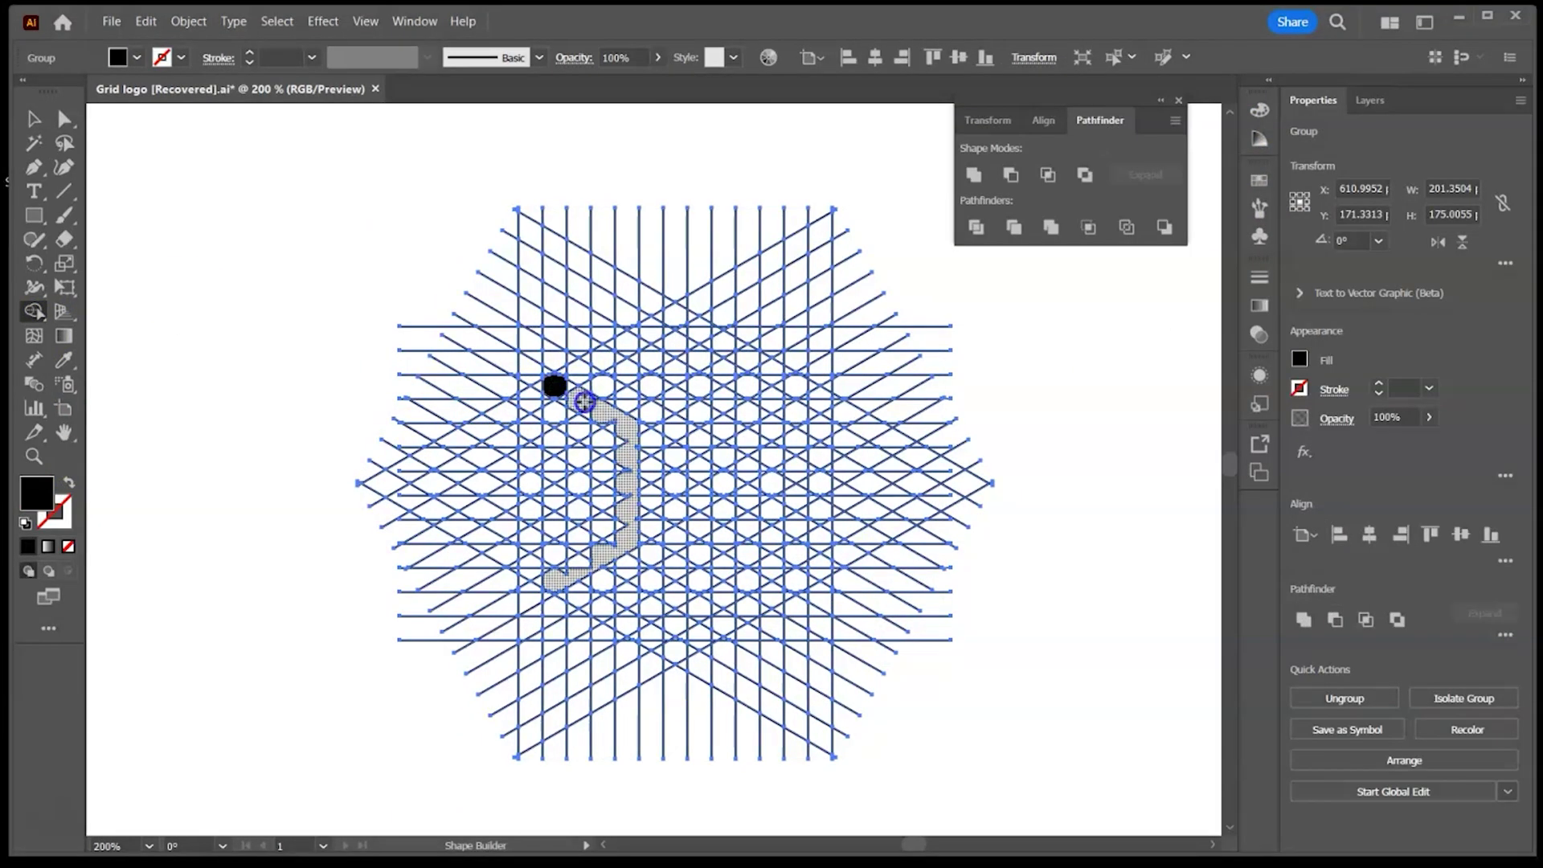
pyautogui.moveTo(585, 402); pyautogui.dragTo(555, 386)
pyautogui.hotkey('ctrl', '=')
pyautogui.hotkey('ctrl', '=')
pyautogui.moveTo(413, 272)
pyautogui.mouseDown()
pyautogui.moveTo(509, 342)
pyautogui.moveTo(431, 644)
pyautogui.mouseUp()
pyautogui.moveTo(652, 366); pyautogui.dragTo(655, 572)
pyautogui.moveTo(654, 368); pyautogui.dragTo(850, 241)
pyautogui.moveTo(655, 590); pyautogui.dragTo(823, 669)
pyautogui.moveTo(814, 249); pyautogui.dragTo(816, 246)
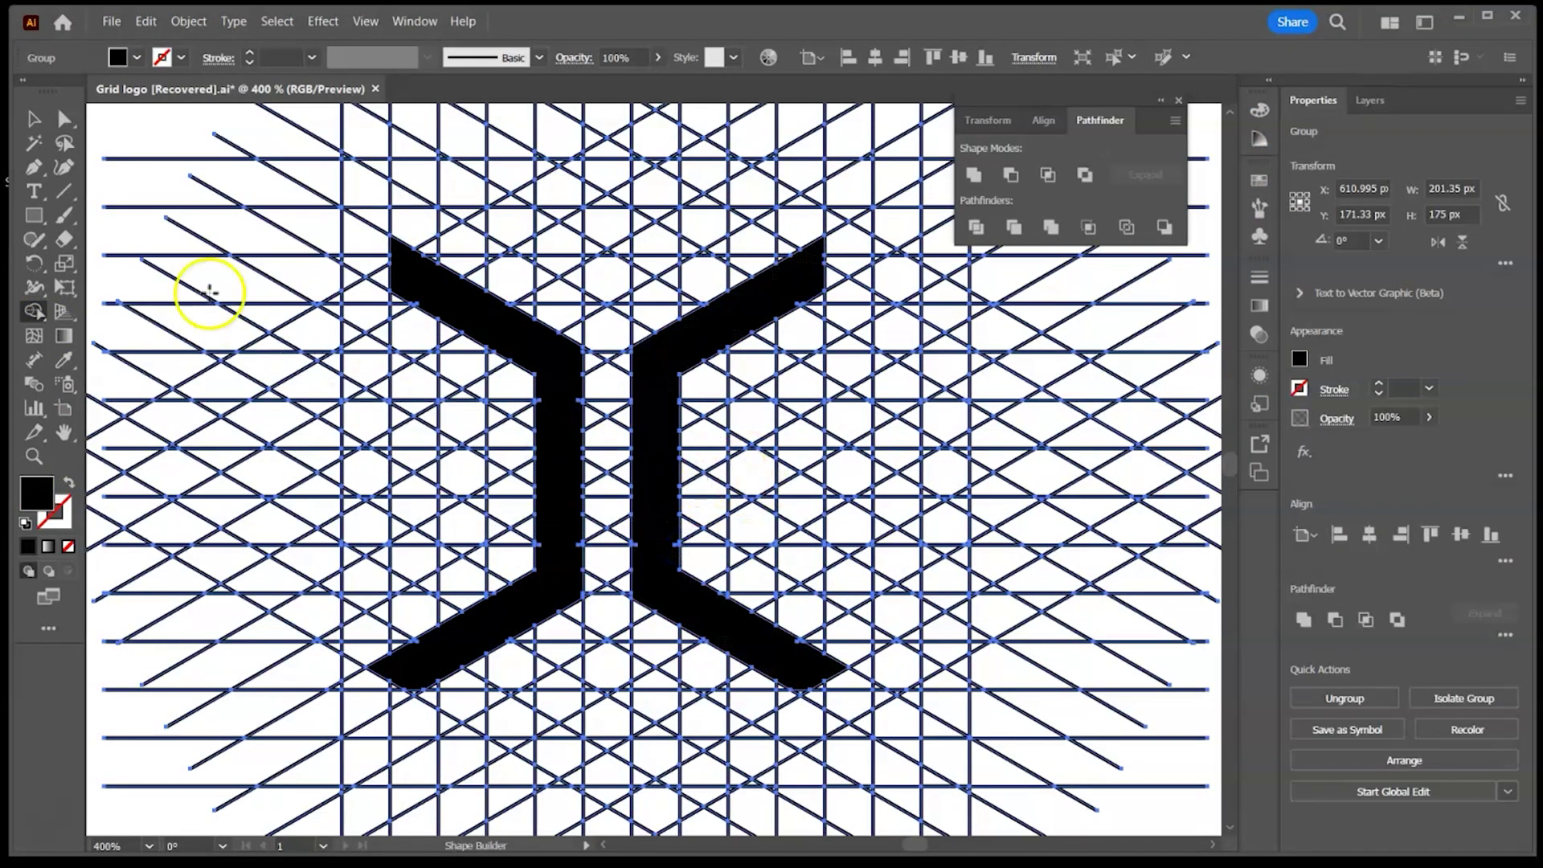
# Step: Draw a circle centred between the two bars, overlapping both, and remove its fill
pyautogui.click(34, 121)
pyautogui.click(37, 215)
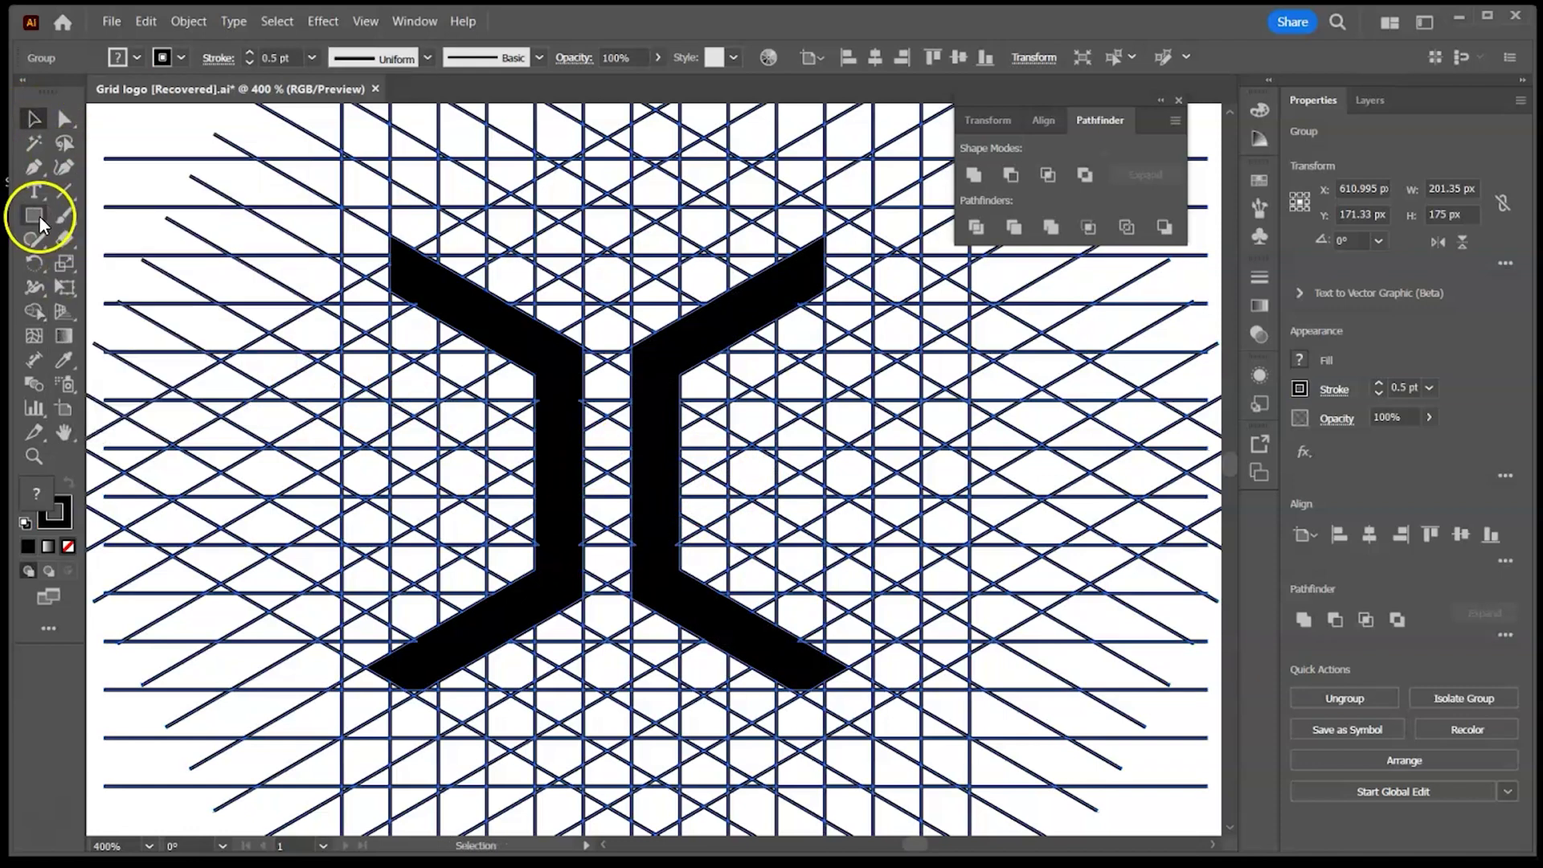
pyautogui.click(123, 263)
pyautogui.moveTo(607, 464); pyautogui.dragTo(673, 529)
pyautogui.click(34, 119)
pyautogui.click(136, 57)
pyautogui.click(119, 85)
# Step: Duplicate the circle in front and scale the copy down concentrically to about 9.93 px wide
pyautogui.keyDown('shift'); pyautogui.click(687, 388); pyautogui.keyUp('shift')
pyautogui.click(607, 396)
pyautogui.hotkey('ctrl', 'c')
pyautogui.hotkey('ctrl', 'f')
pyautogui.moveTo(673, 397); pyautogui.dragTo(639, 432)
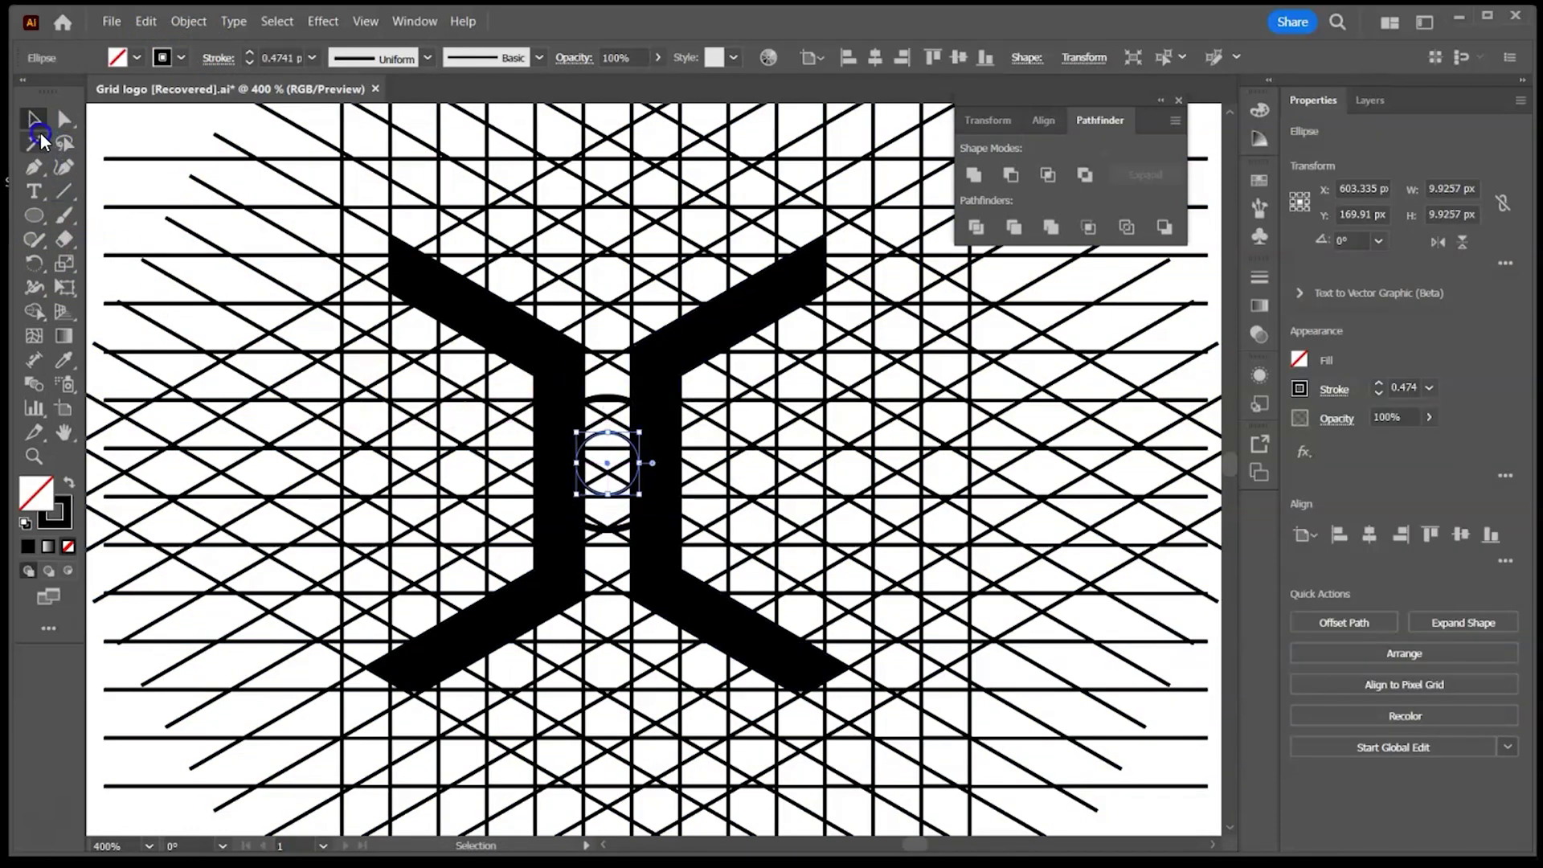
# Step: Merge the area between the two concentric circles into a solid black ring with Shape Builder
pyautogui.moveTo(774, 510); pyautogui.dragTo(156, 319)
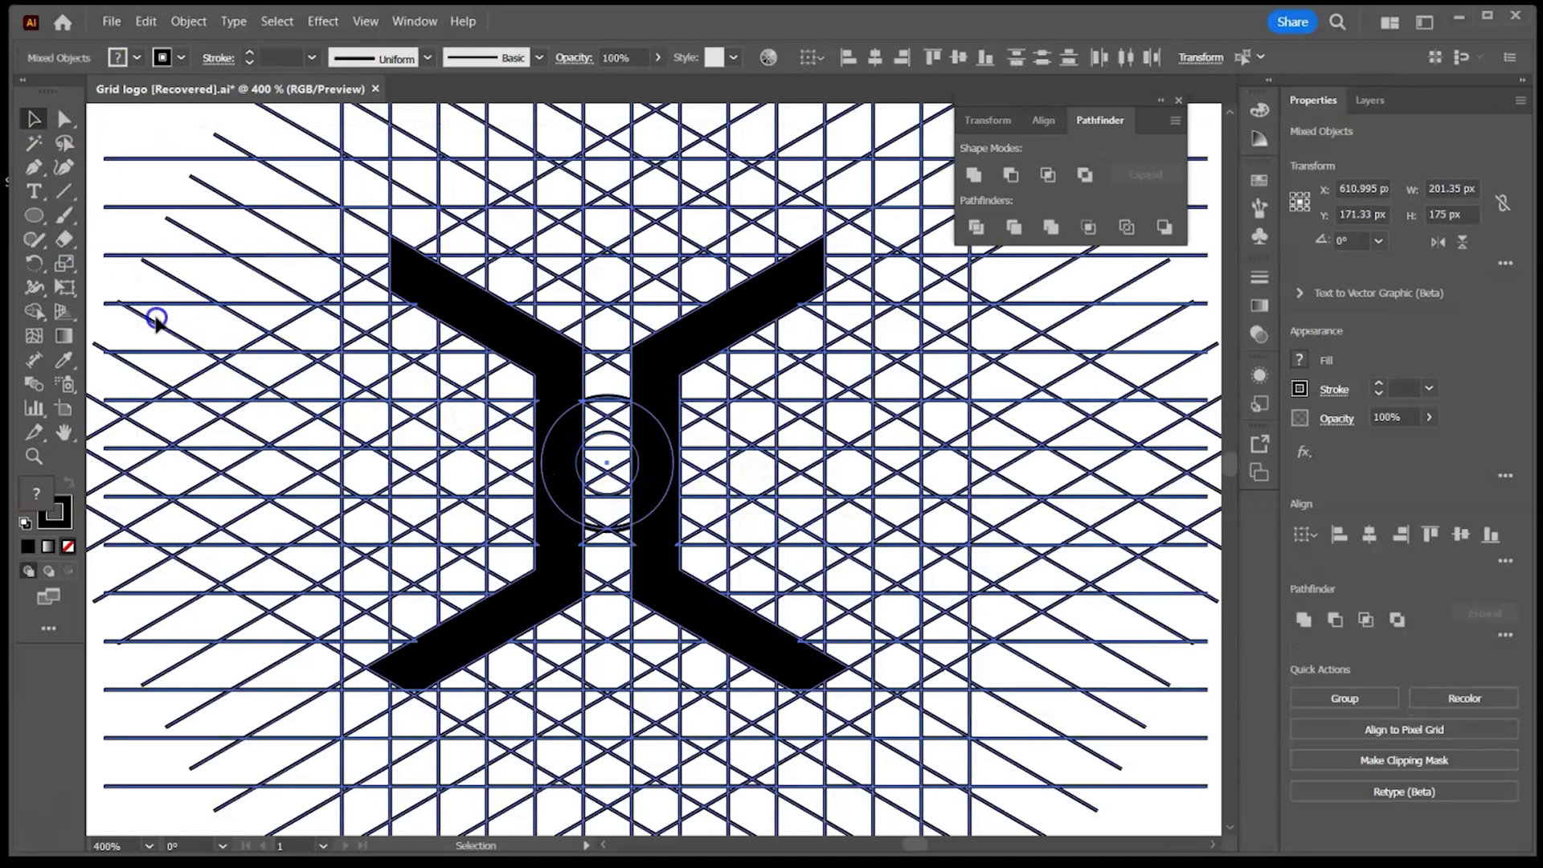
pyautogui.click(33, 312)
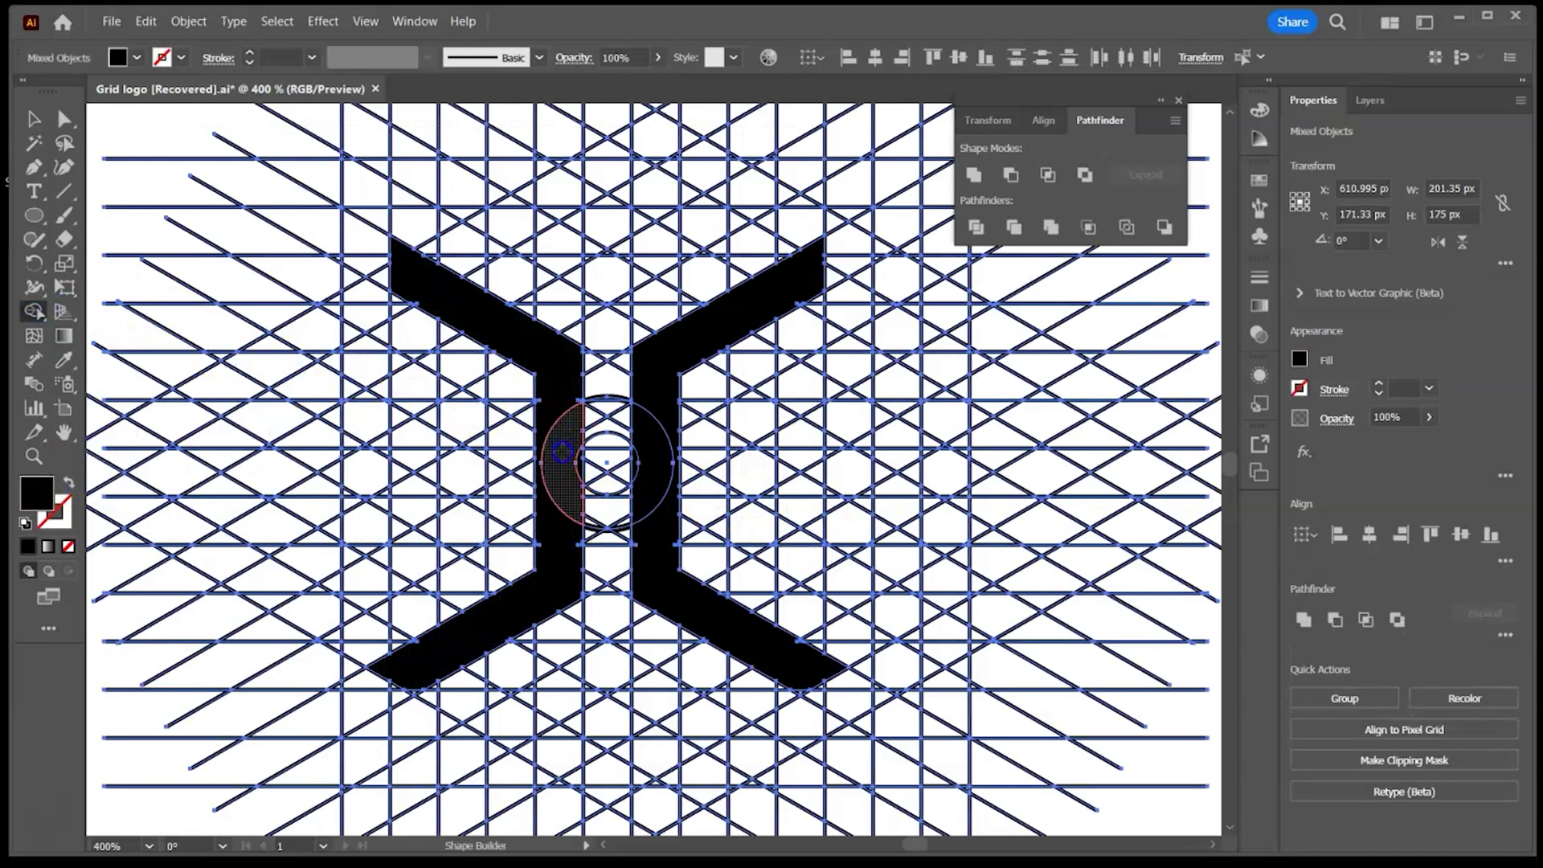
pyautogui.moveTo(584, 497)
pyautogui.mouseDown()
pyautogui.moveTo(603, 514)
pyautogui.moveTo(619, 406)
pyautogui.mouseUp()
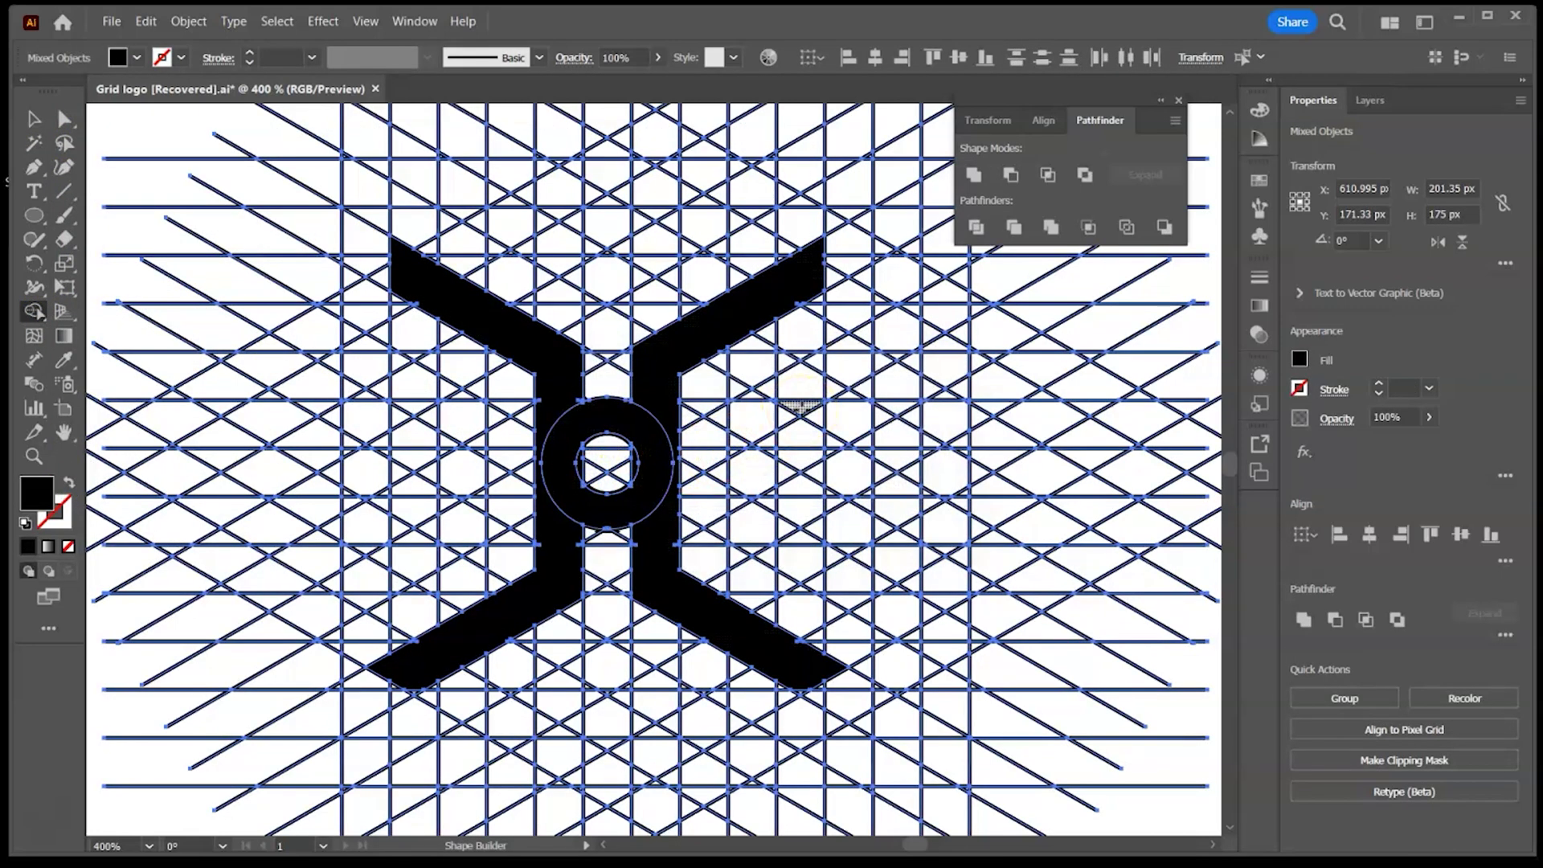
pyautogui.click(34, 118)
pyautogui.click(126, 107)
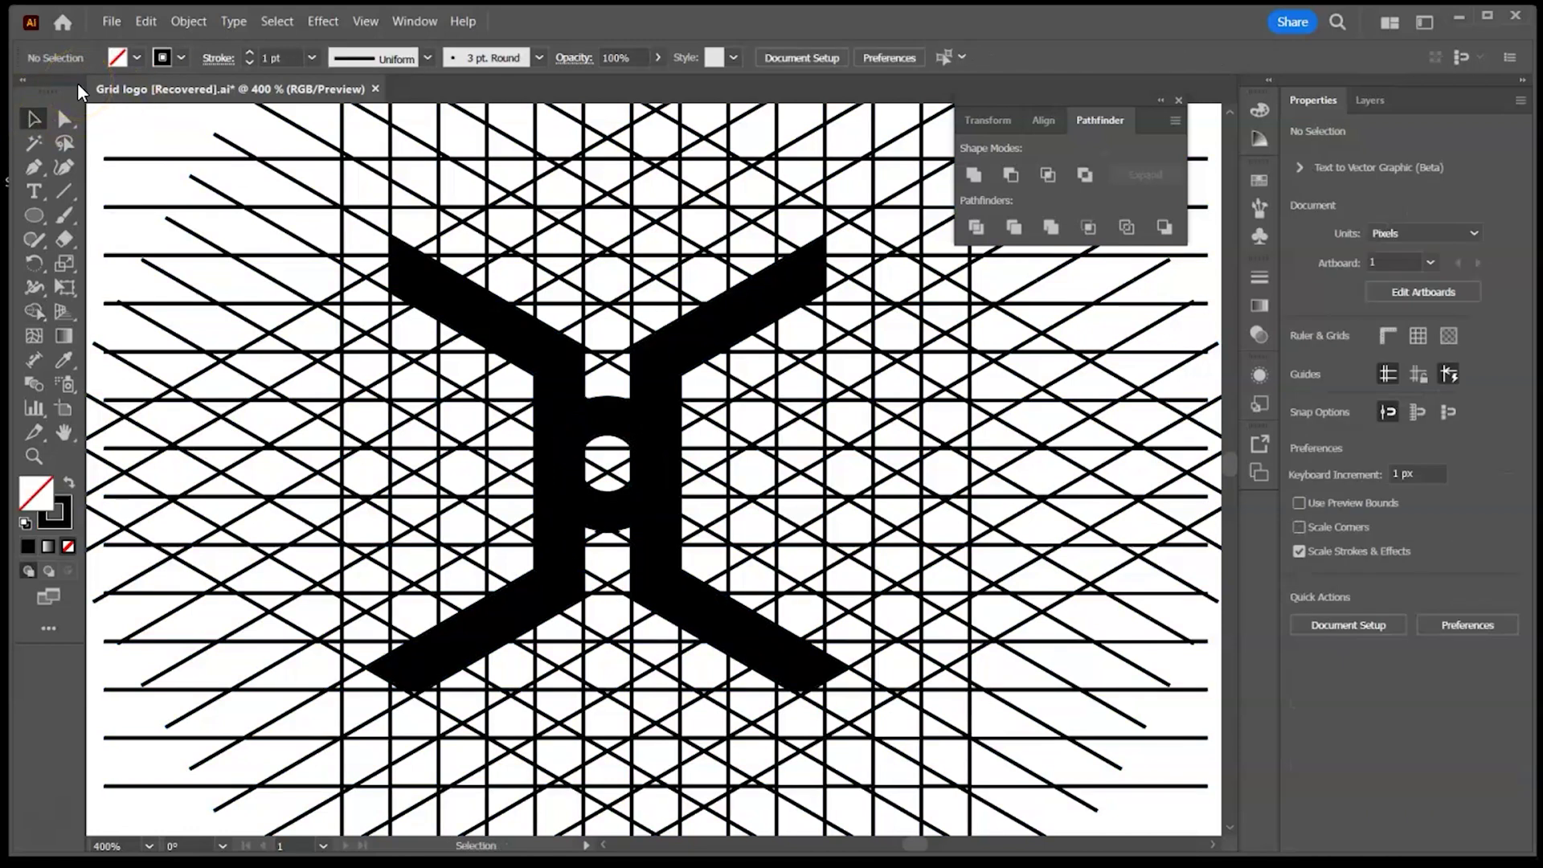
# Step: Ungroup the hexagonal grid artwork that holds the bars and ring
pyautogui.hotkey('ctrl', '-')
pyautogui.hotkey('ctrl', '-')
pyautogui.hotkey('ctrl', '-')
pyautogui.hotkey('ctrl', '-')
pyautogui.moveTo(500, 322); pyautogui.dragTo(908, 545)
pyautogui.click(188, 21)
pyautogui.click(188, 21)
pyautogui.click(188, 21)
pyautogui.click(227, 175)
pyautogui.click(924, 396)
# Step: Move the two bars and the ring off the grid to the empty area beside the VD logo, and delete the leftover grid
pyautogui.click(664, 456)
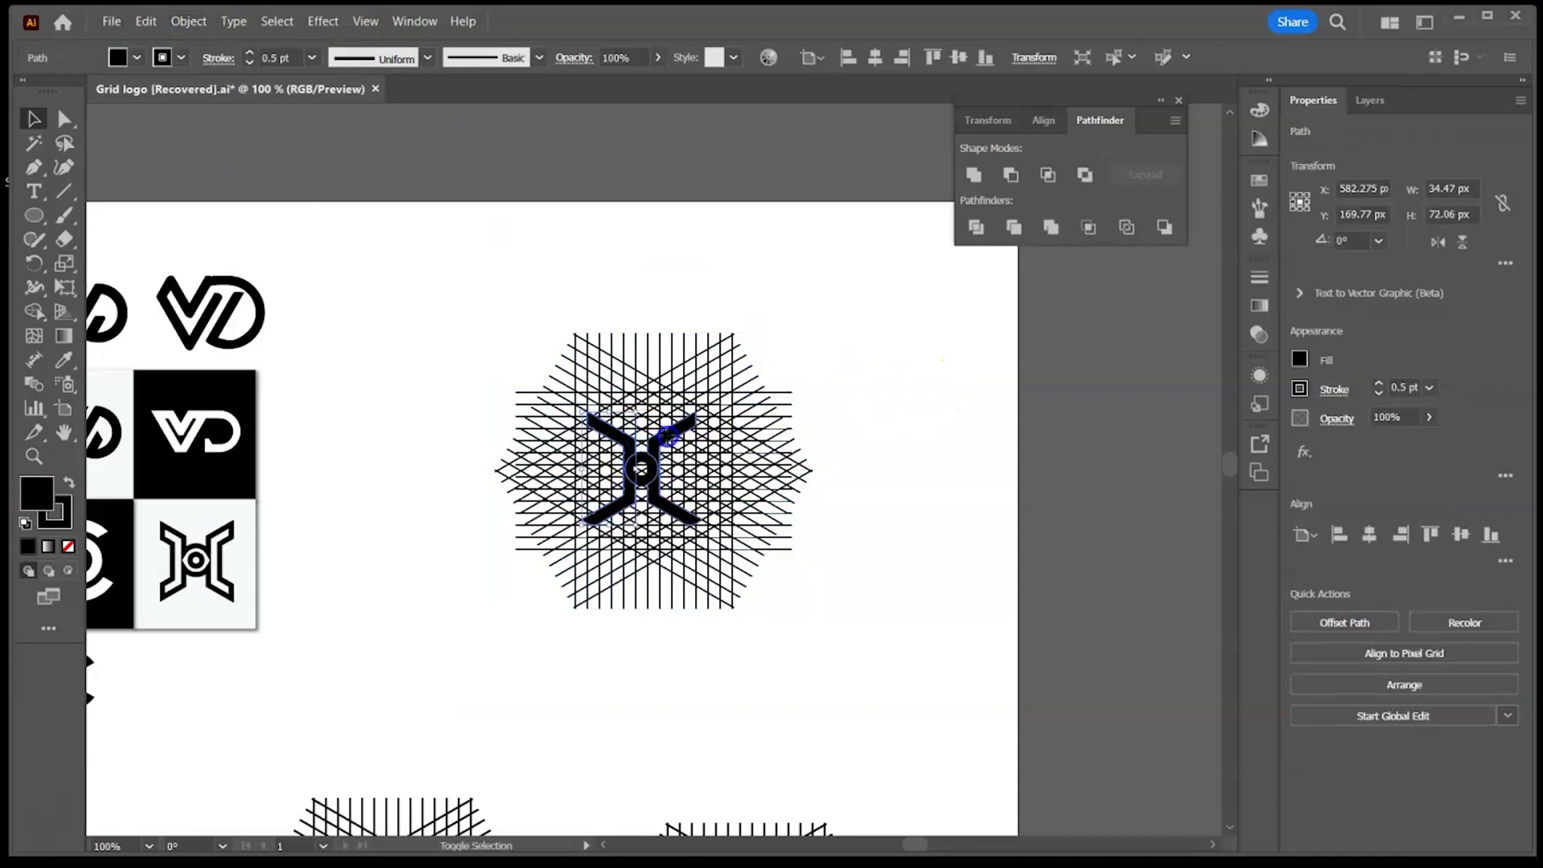
pyautogui.keyDown('shift'); pyautogui.click(667, 438); pyautogui.keyUp('shift')
pyautogui.keyDown('shift'); pyautogui.click(651, 472); pyautogui.keyUp('shift')
pyautogui.moveTo(652, 472); pyautogui.dragTo(446, 356)
pyautogui.moveTo(562, 309); pyautogui.dragTo(845, 593)
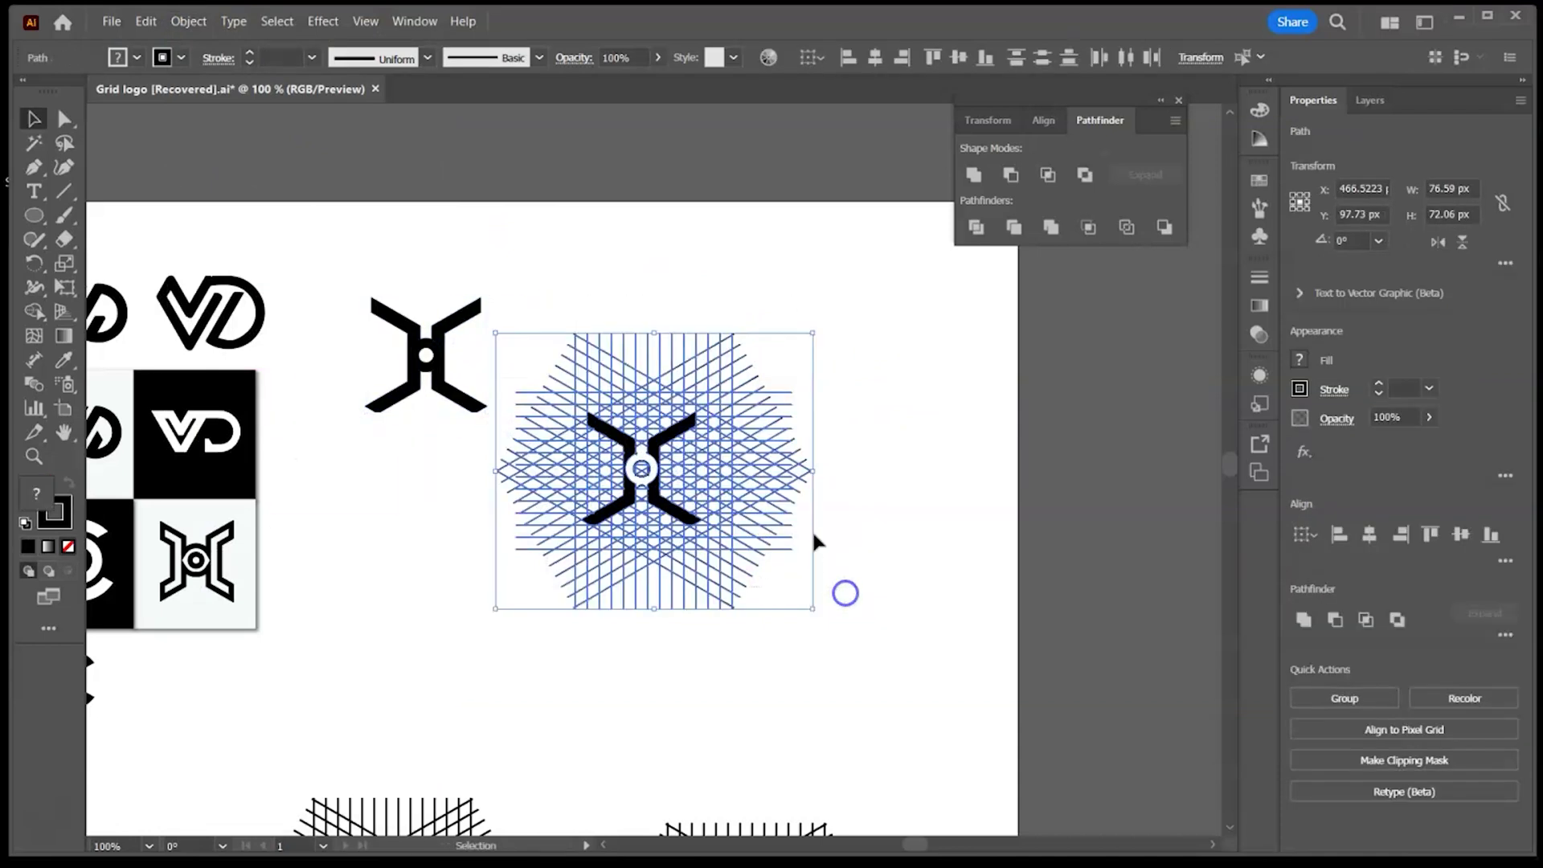
pyautogui.press('Delete')
# Step: Shift the logo's right bar outward and recentre the ring between the bars with a white gap around it
pyautogui.moveTo(445, 492); pyautogui.dragTo(671, 495)
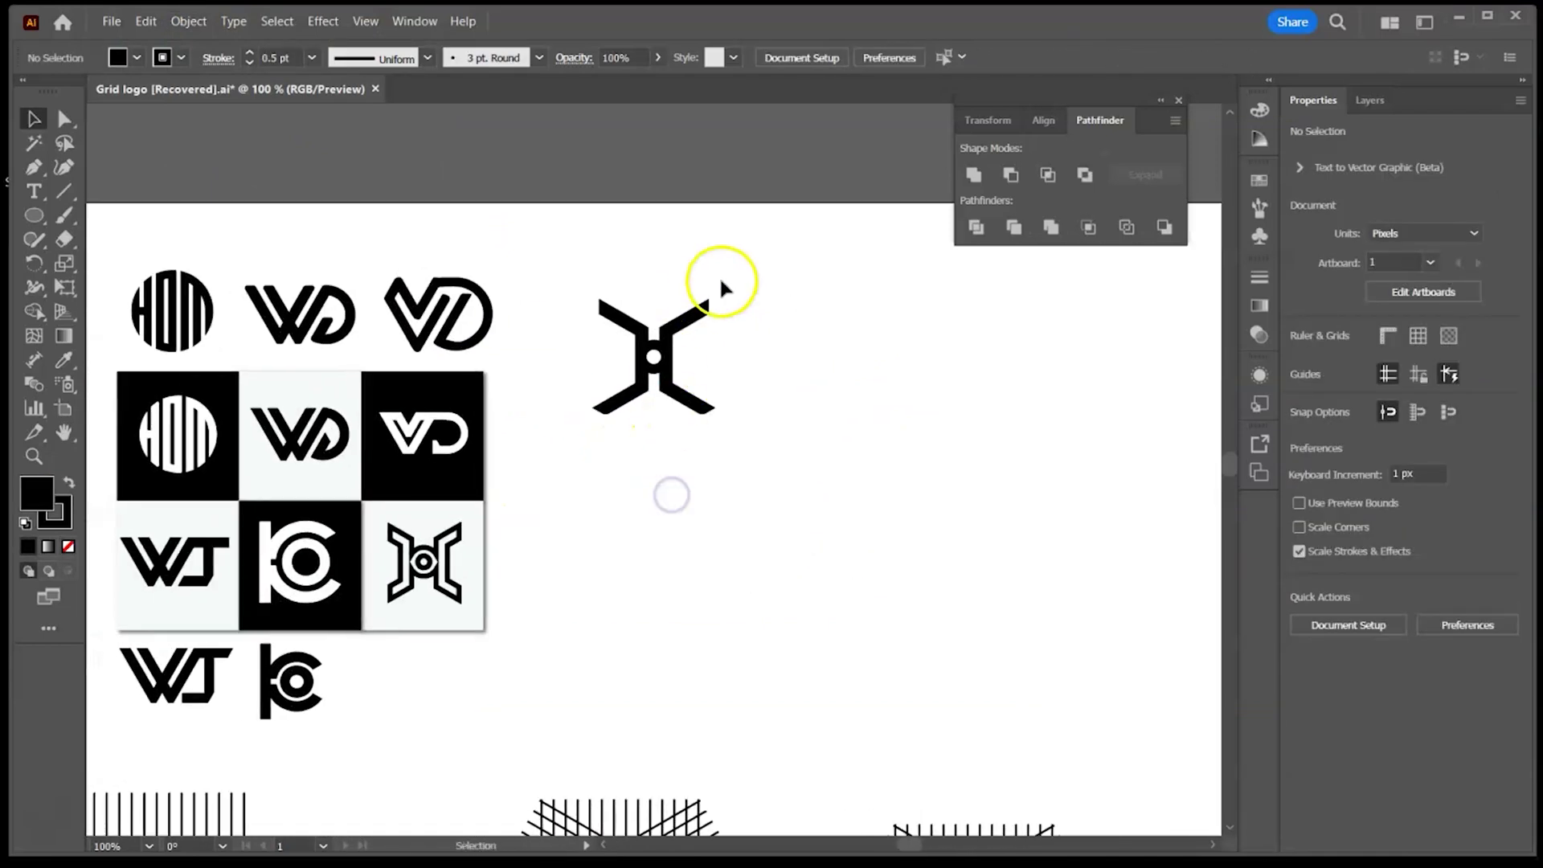
pyautogui.moveTo(664, 356); pyautogui.dragTo(681, 329)
pyautogui.click(772, 330)
pyautogui.click(654, 354)
pyautogui.click(777, 336)
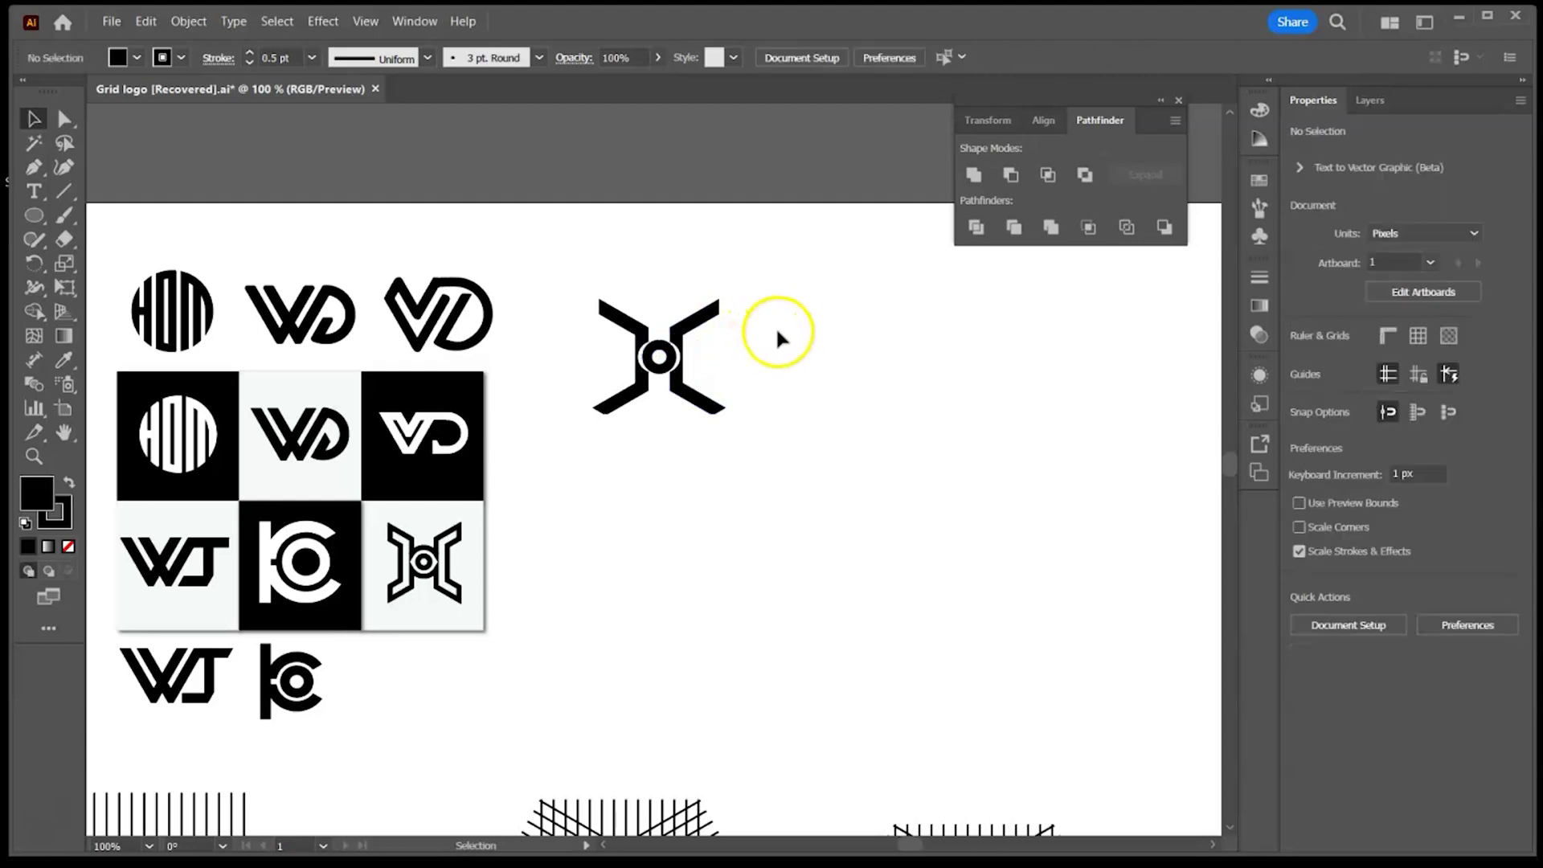
# Step: Set the bars' and ring's stroke to 2 pt and expand their fill and stroke
pyautogui.moveTo(552, 286); pyautogui.dragTo(751, 422)
pyautogui.press('a')
pyautogui.hotkey('ctrl', '=')
pyautogui.hotkey('ctrl', '=')
pyautogui.press('v')
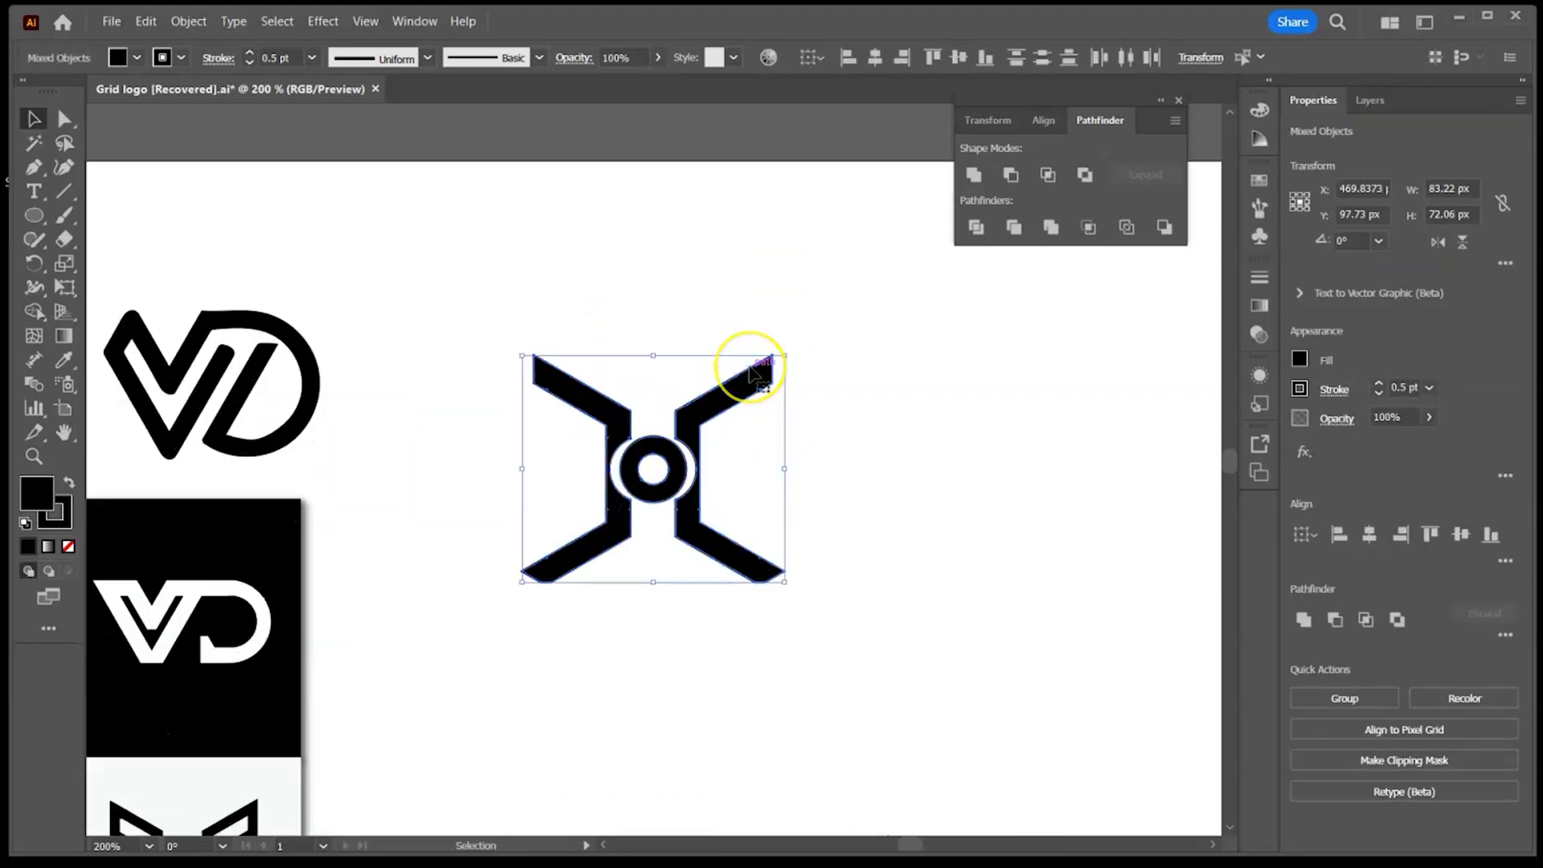
pyautogui.click(249, 51)
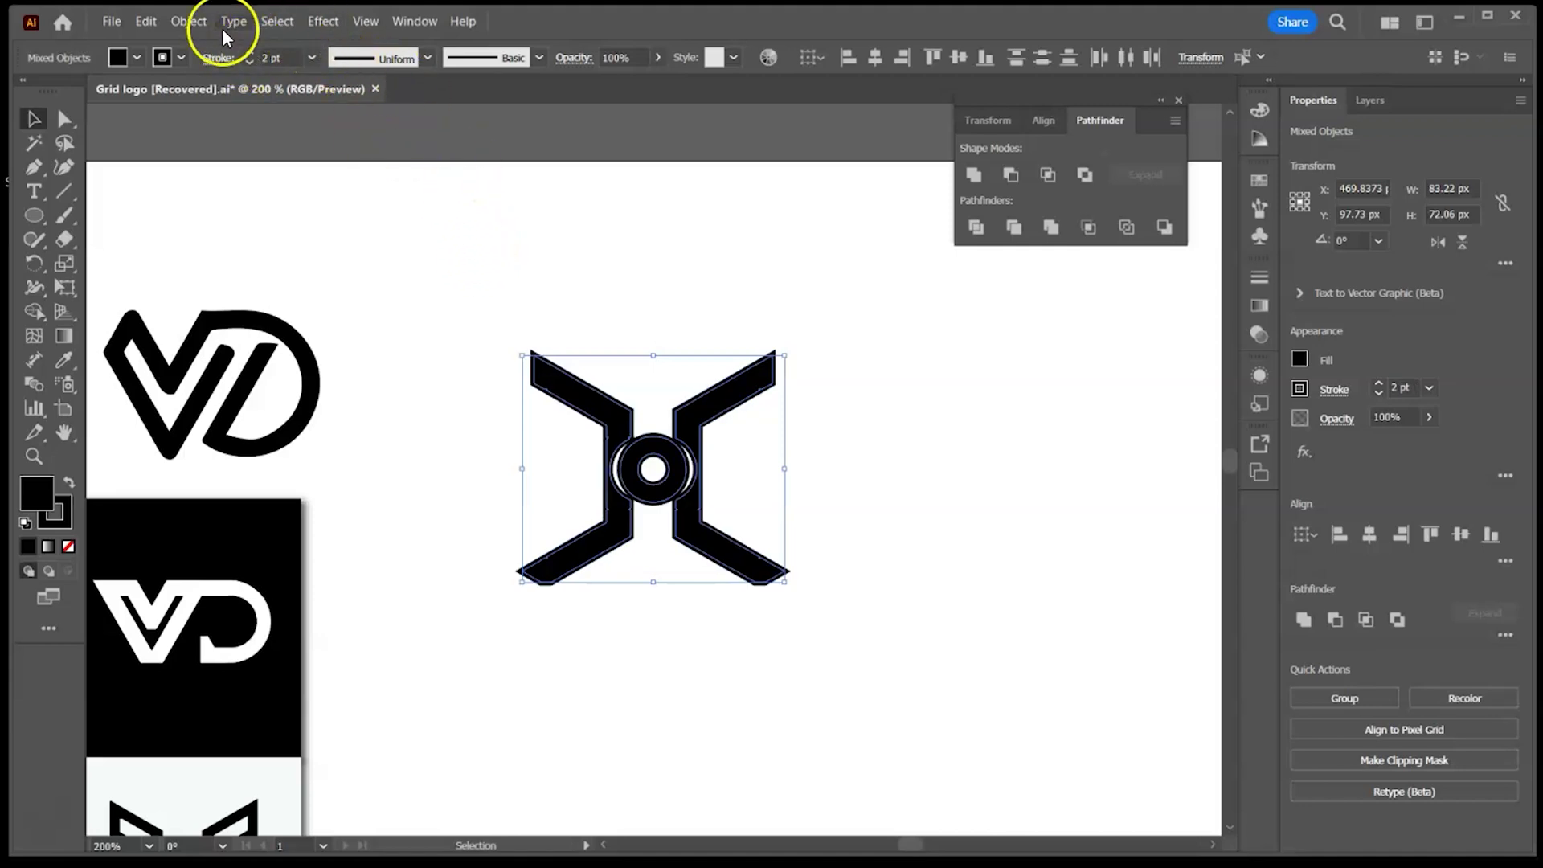
pyautogui.click(190, 21)
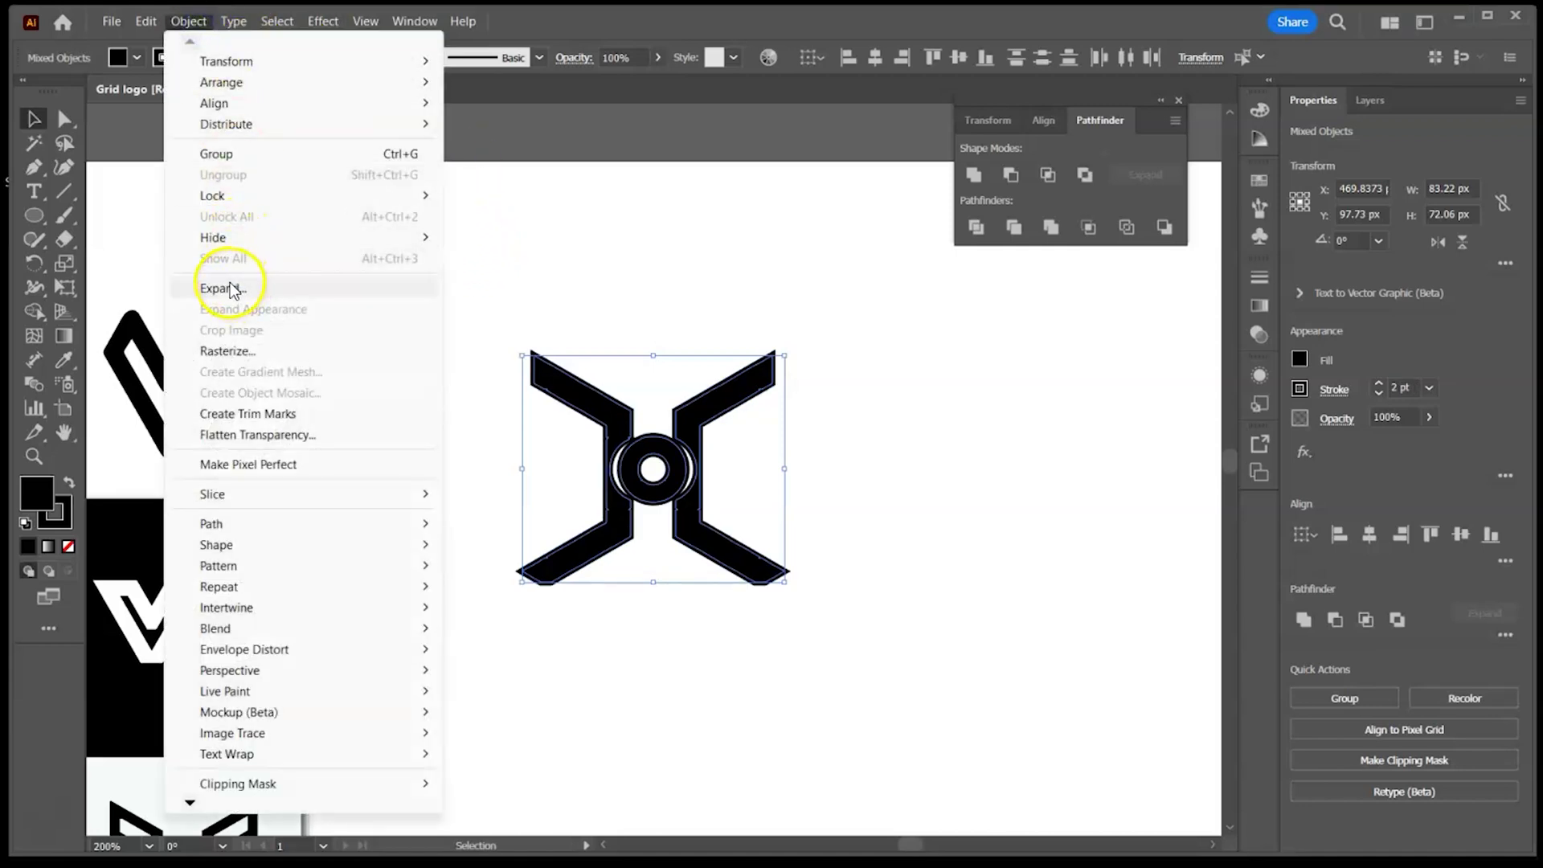
pyautogui.click(229, 289)
pyautogui.click(723, 551)
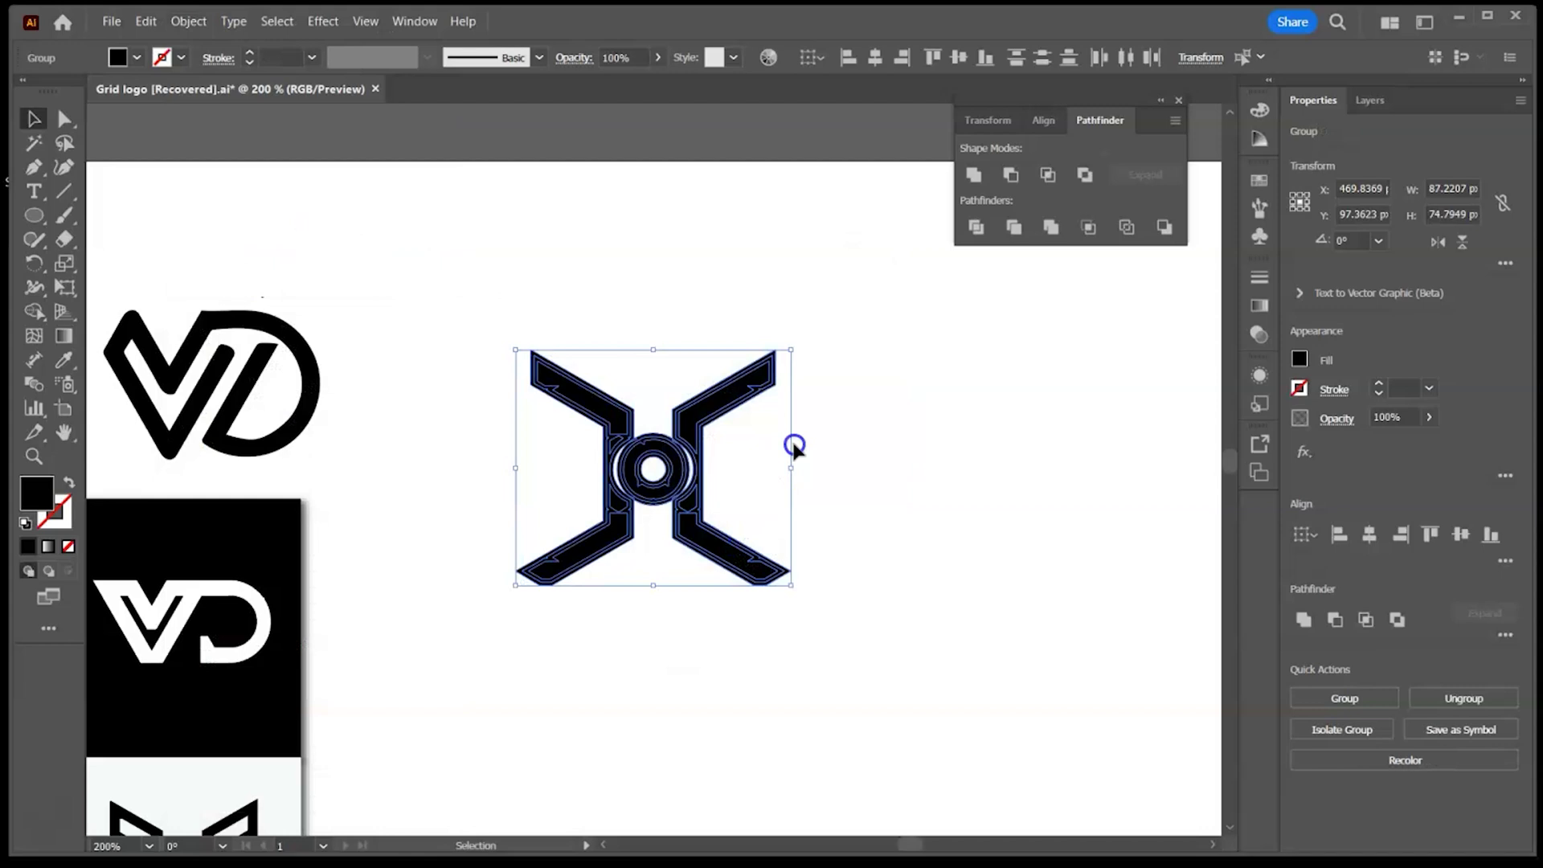
# Step: Nudge the right and left bars slightly outward to widen the gaps around the ring
pyautogui.click(885, 440)
pyautogui.click(705, 416)
pyautogui.keyDown('shift'); pyautogui.click(705, 416); pyautogui.keyUp('shift')
pyautogui.click(726, 400)
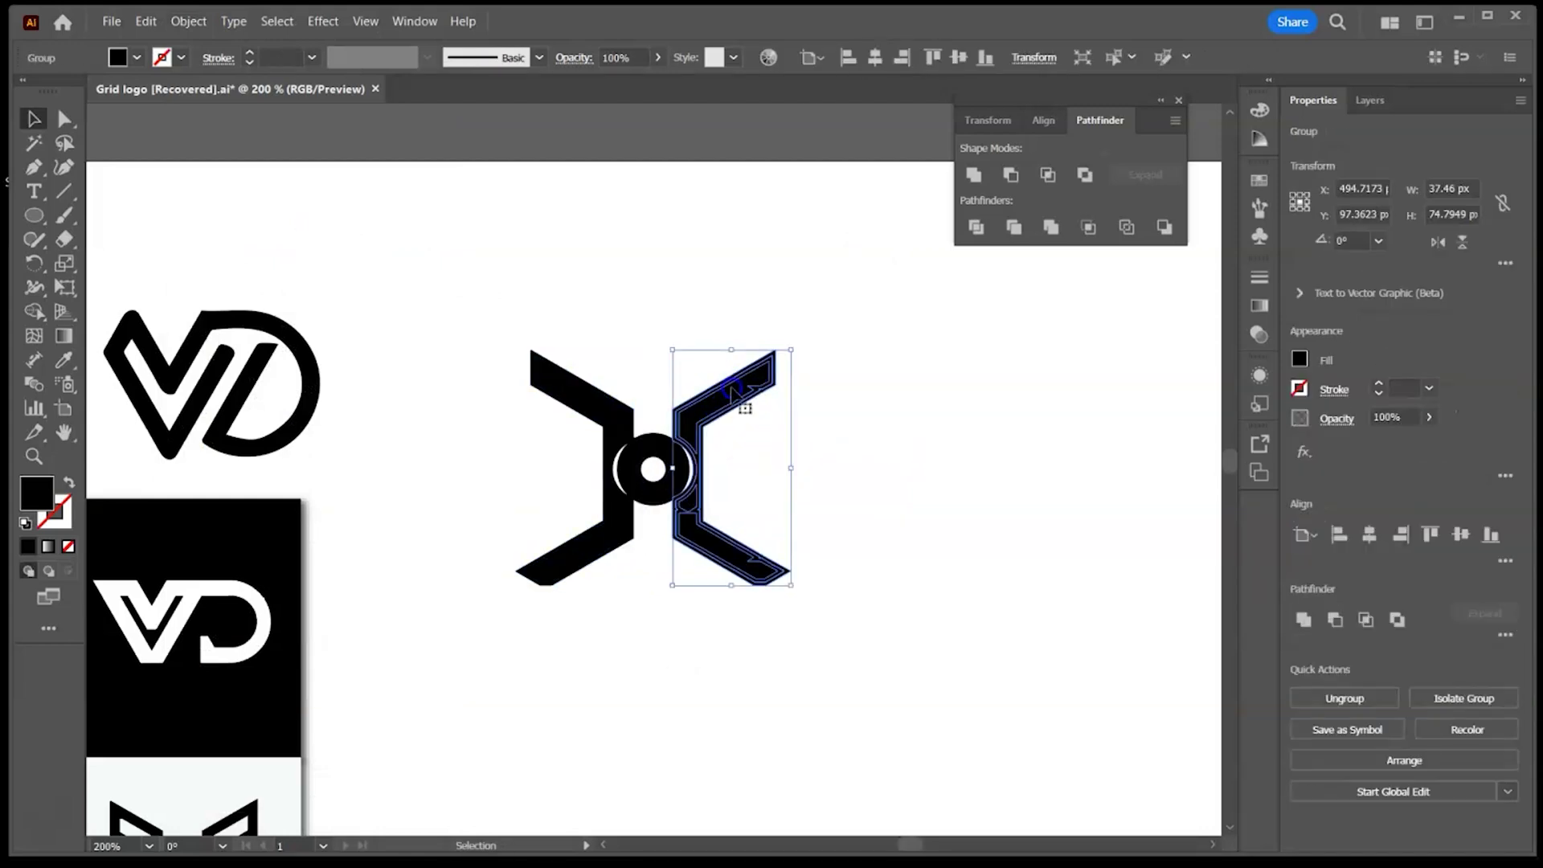
pyautogui.click(573, 394)
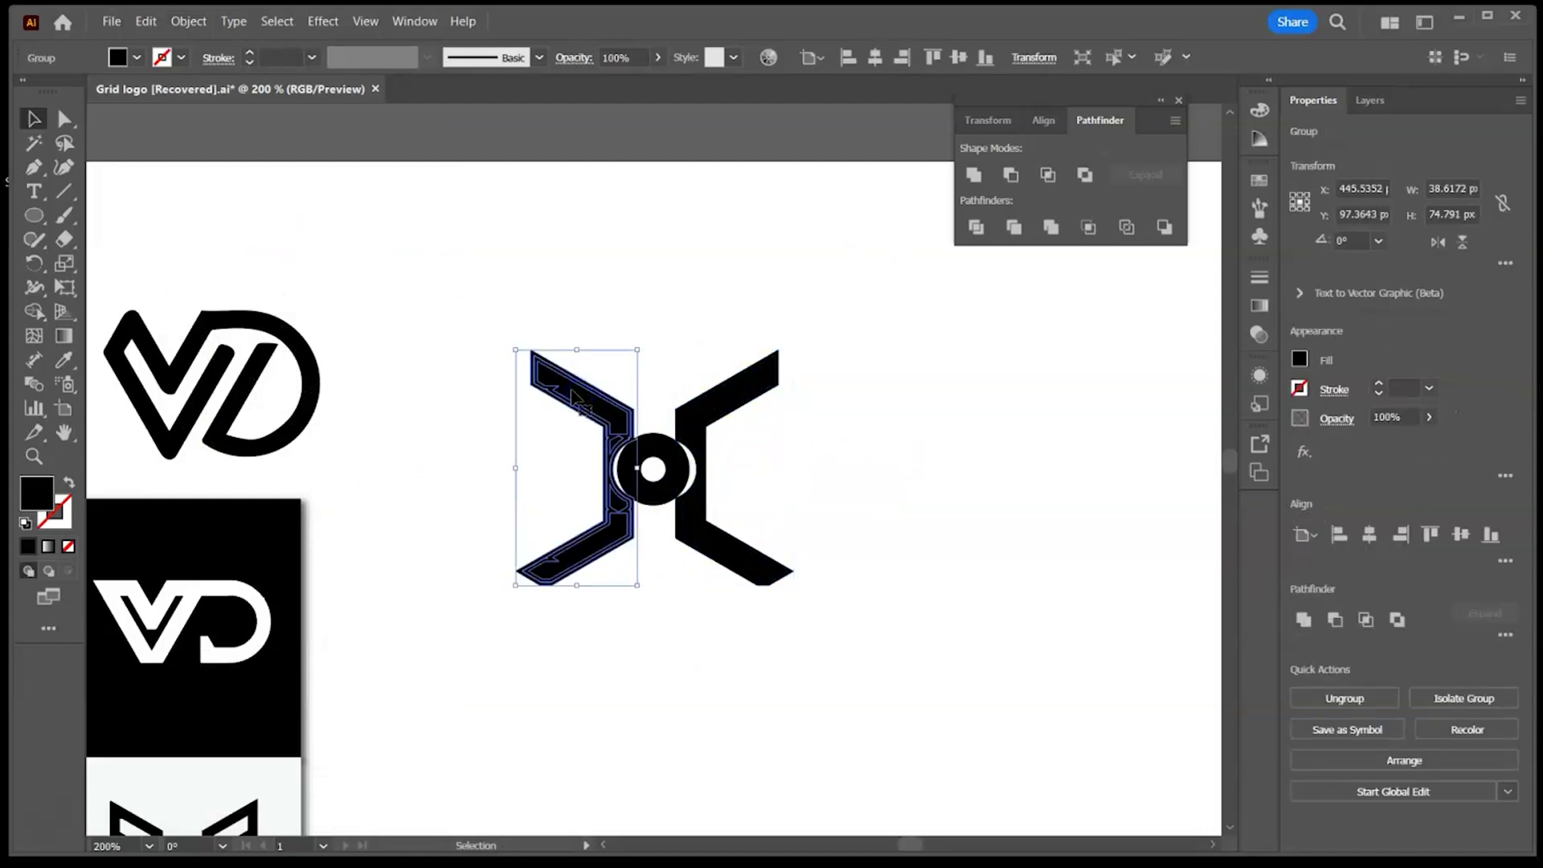
pyautogui.click(801, 442)
# Step: Unite both bars and the ring into one logo shape
pyautogui.moveTo(493, 327); pyautogui.dragTo(855, 575)
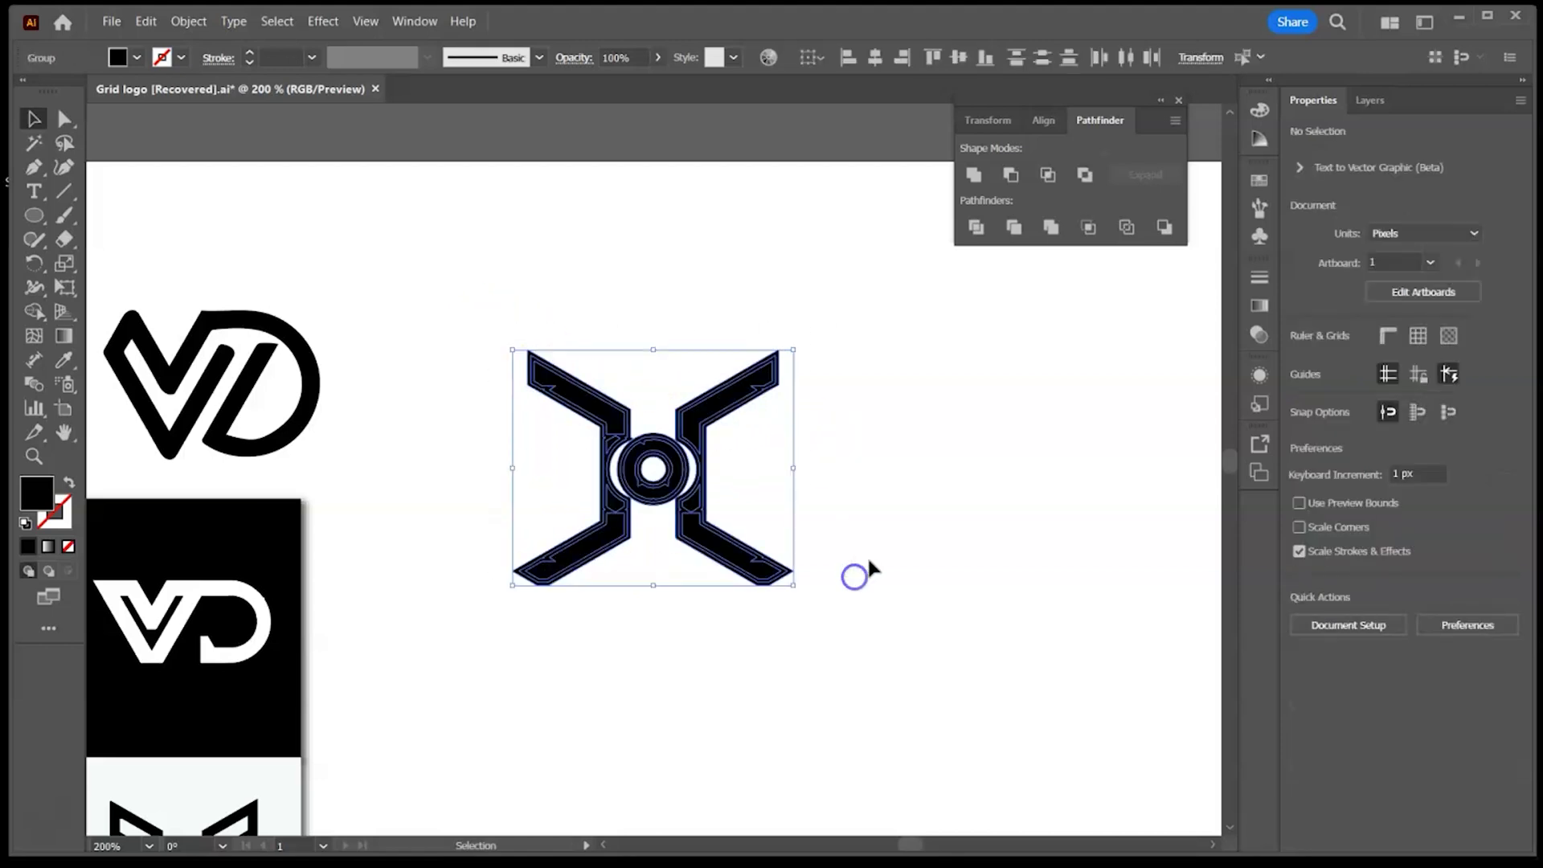
pyautogui.click(1003, 176)
pyautogui.click(902, 360)
# Step: Move the finished bars-and-ring logo below the logo sheet, beside the KO logo
pyautogui.hotkey('ctrl', '-')
pyautogui.hotkey('ctrl', '-')
pyautogui.hotkey('ctrl', '-')
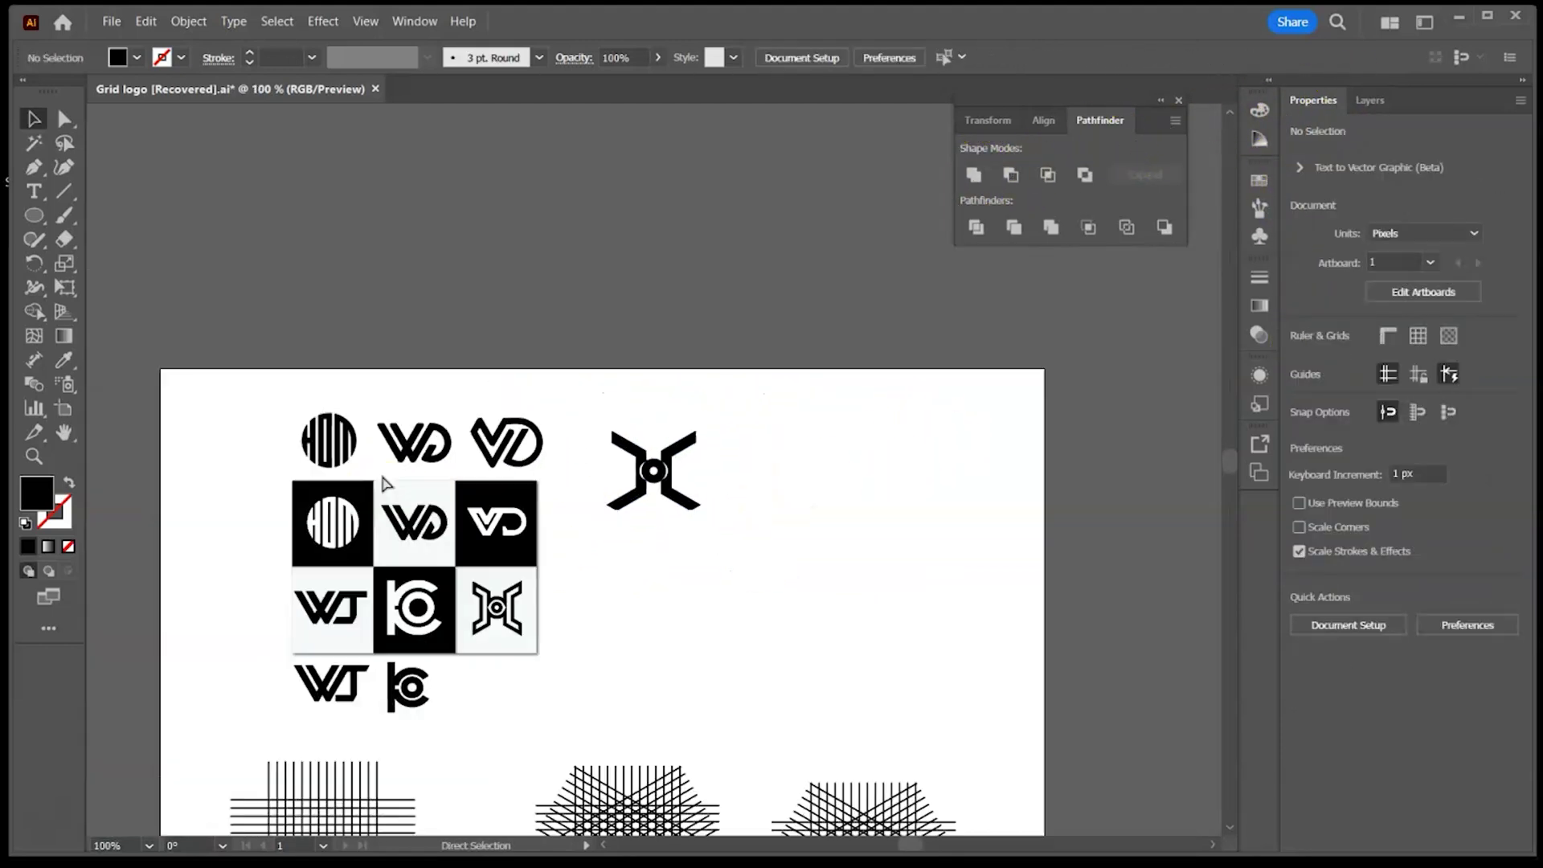
pyautogui.click(657, 476)
pyautogui.moveTo(657, 478); pyautogui.dragTo(514, 715)
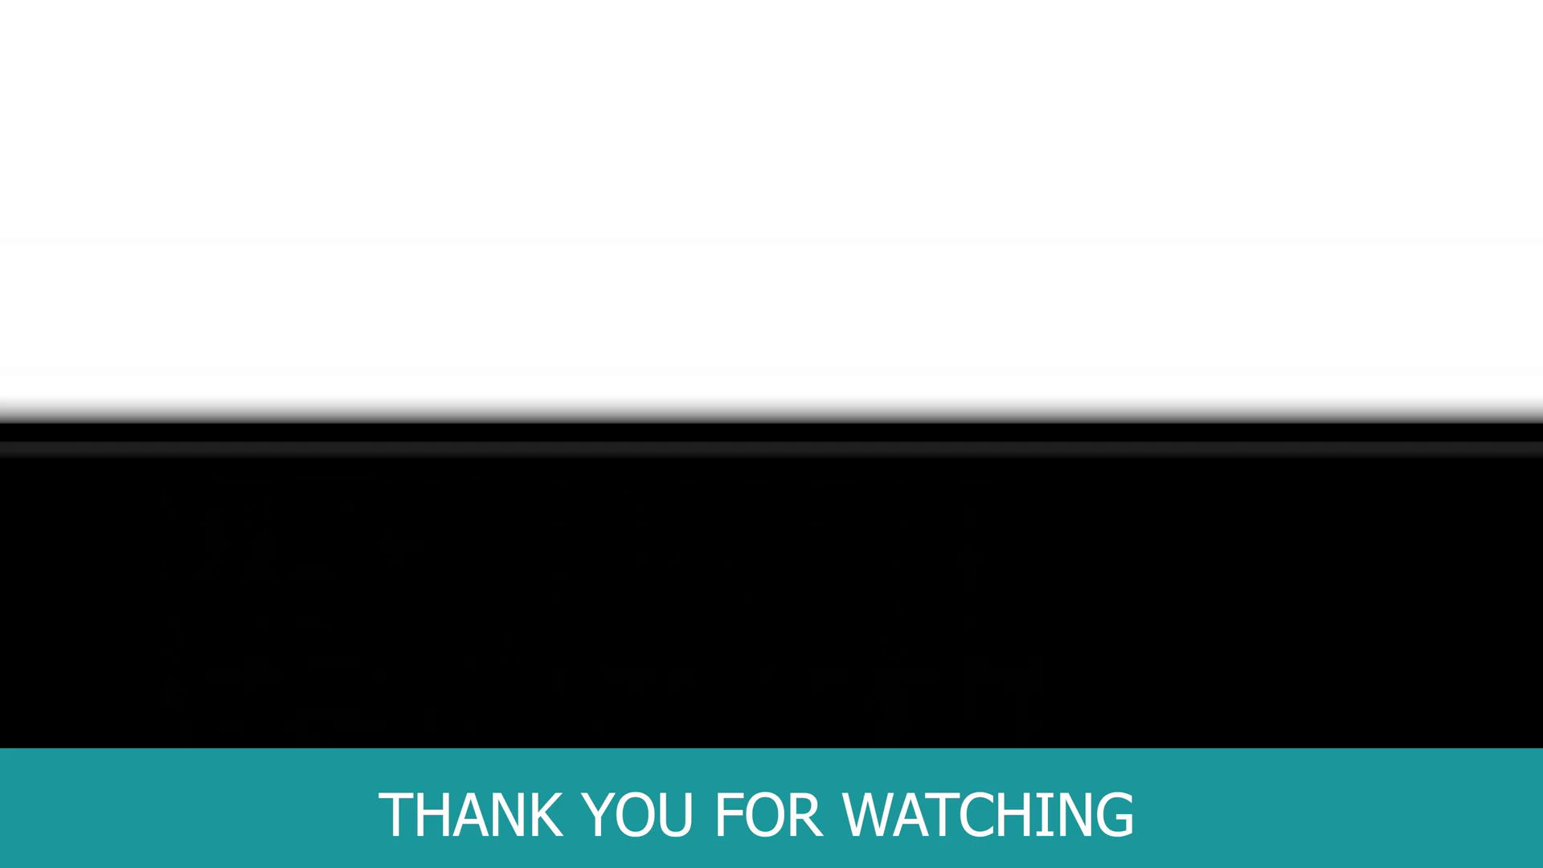